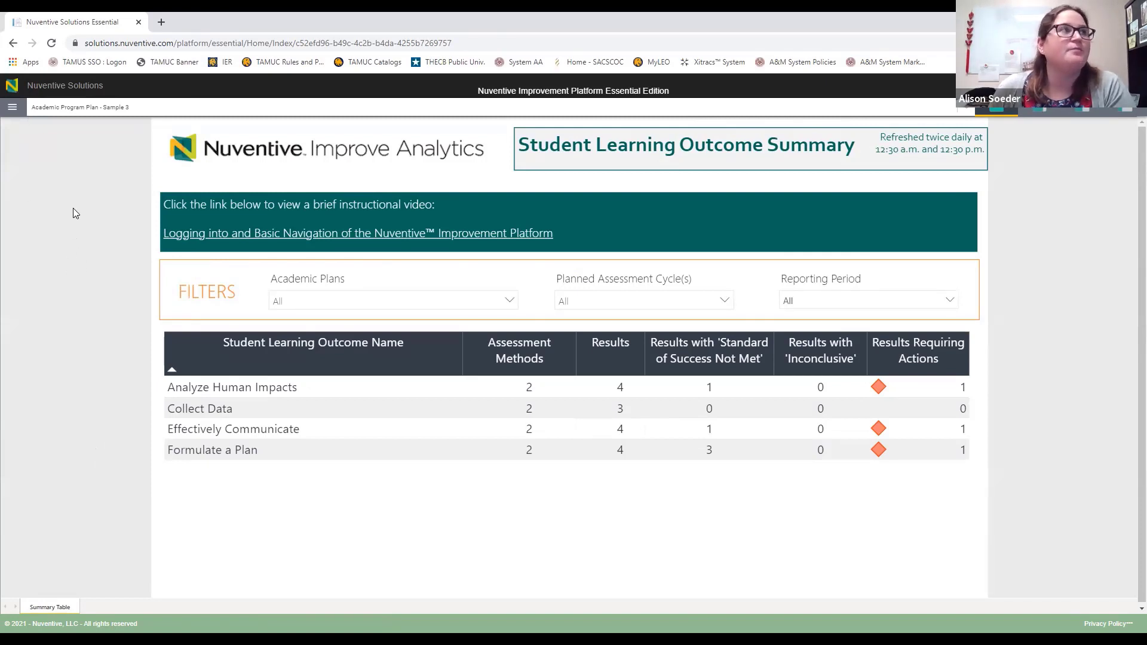
# Step: Switch the selected plan to Academic Program Plan - Sample 3
pyautogui.click(150, 112)
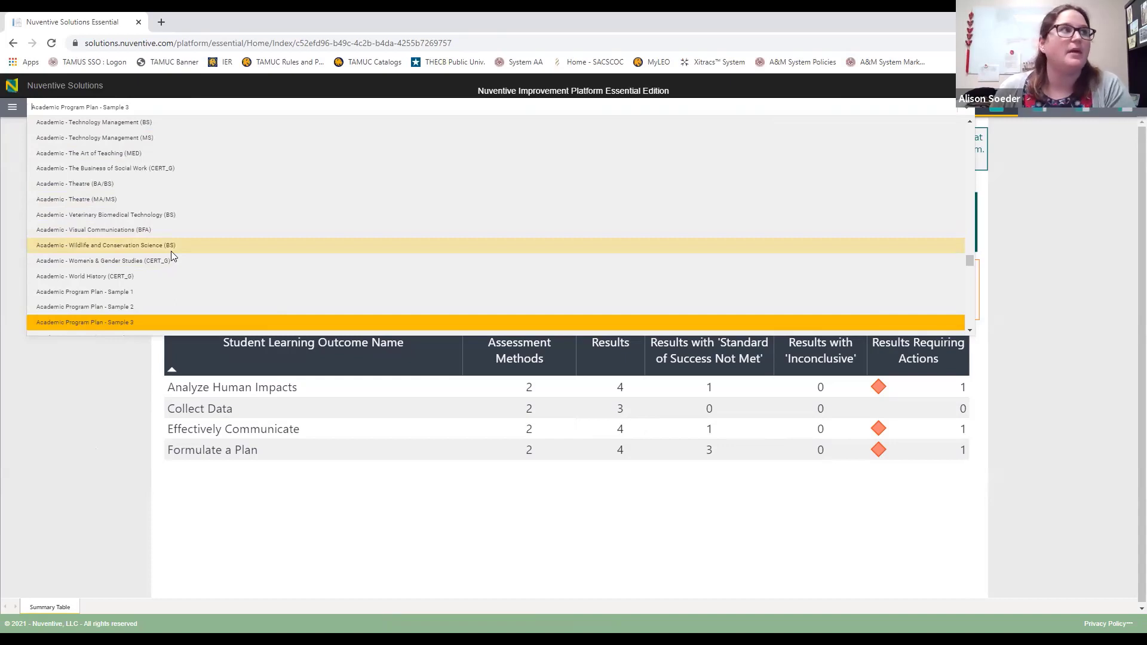
pyautogui.click(171, 107)
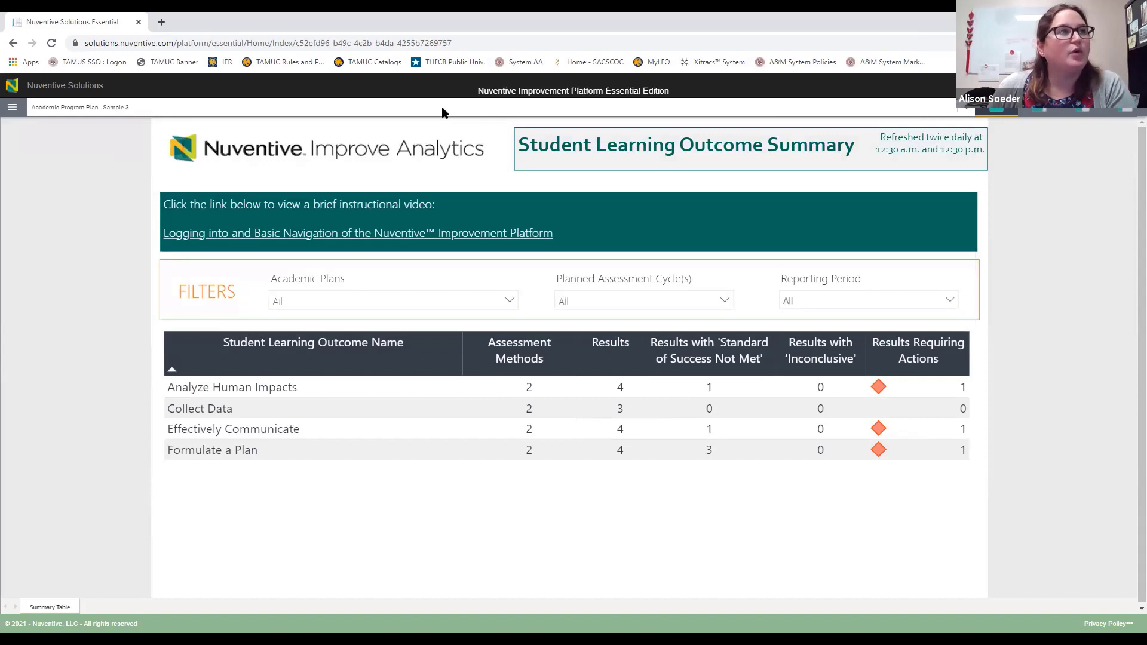
pyautogui.click(534, 110)
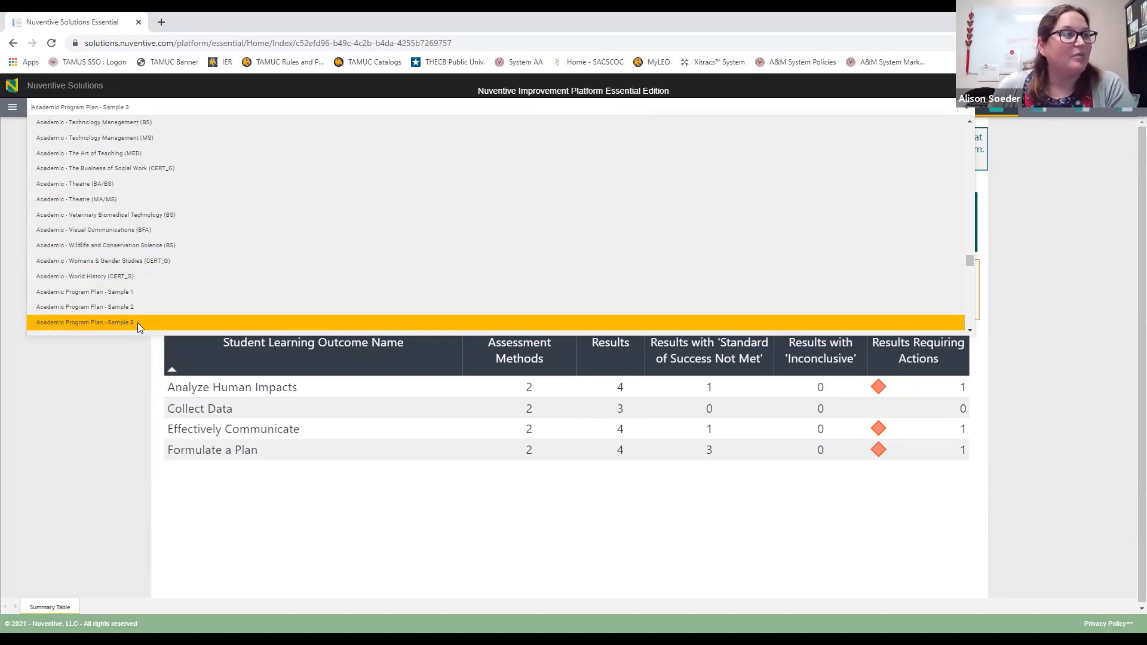
pyautogui.scroll(-1, 144, 263)
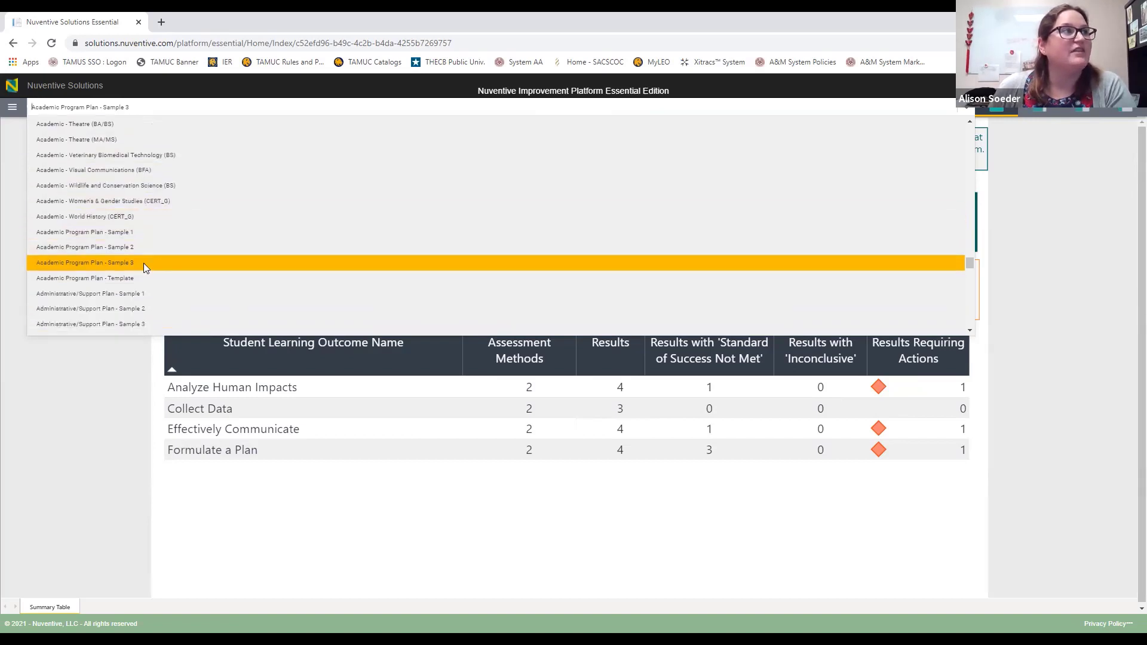
pyautogui.click(144, 263)
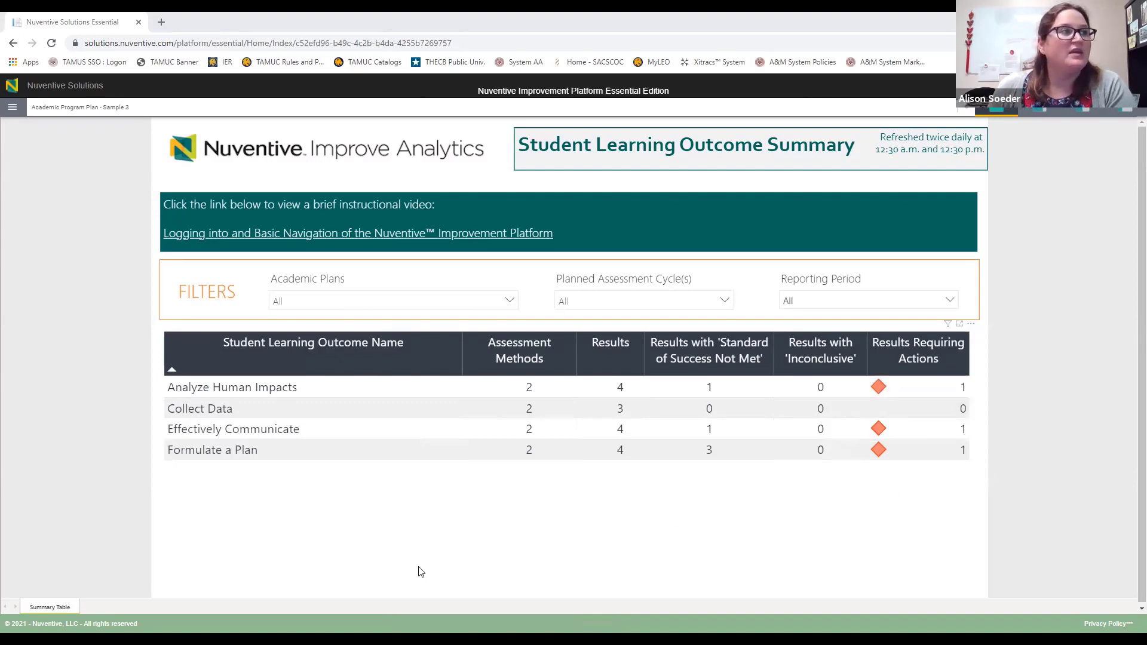
# Step: Filter the table to the 2021 - 2022 assessment cycle, then restore all cycles
pyautogui.click(712, 304)
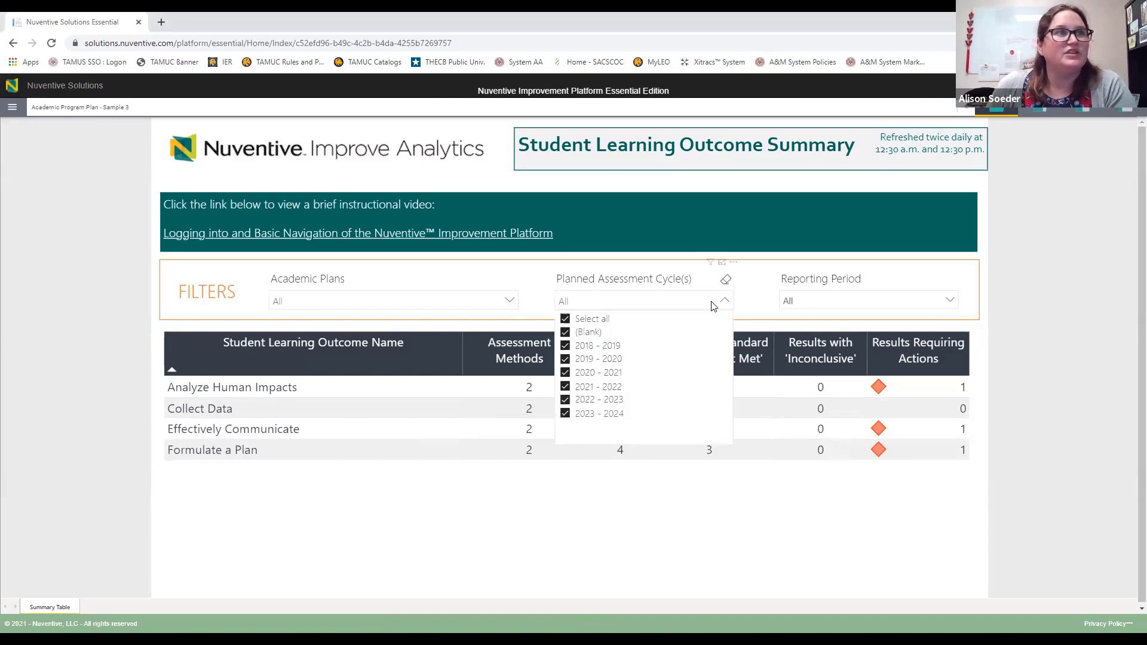
pyautogui.click(594, 318)
pyautogui.click(594, 388)
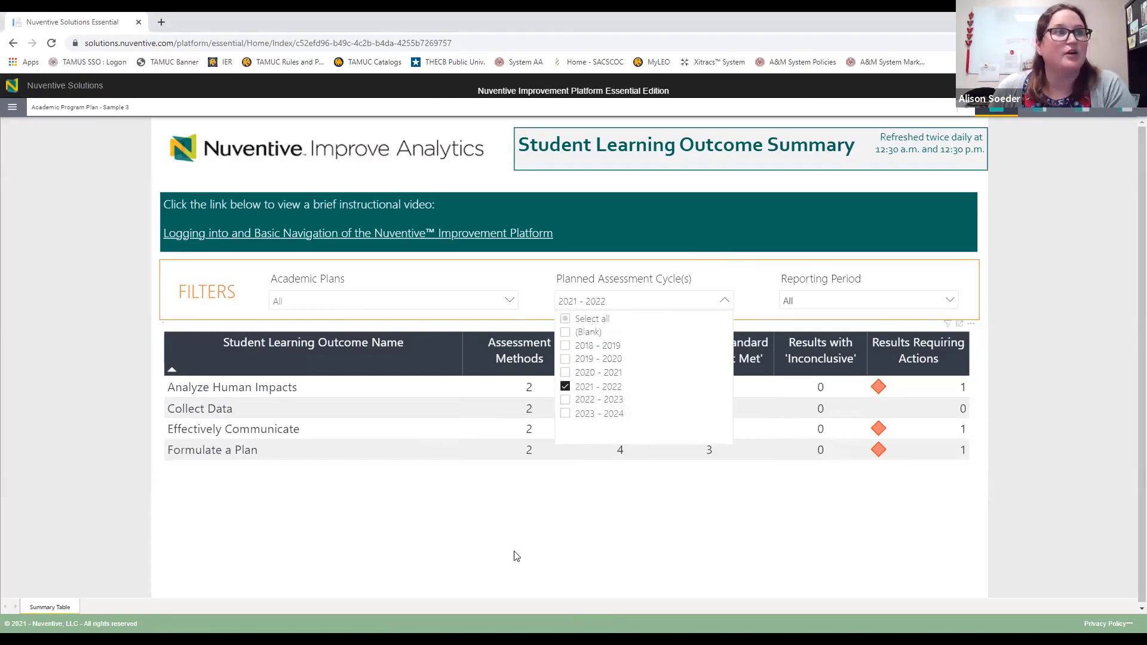
pyautogui.click(462, 534)
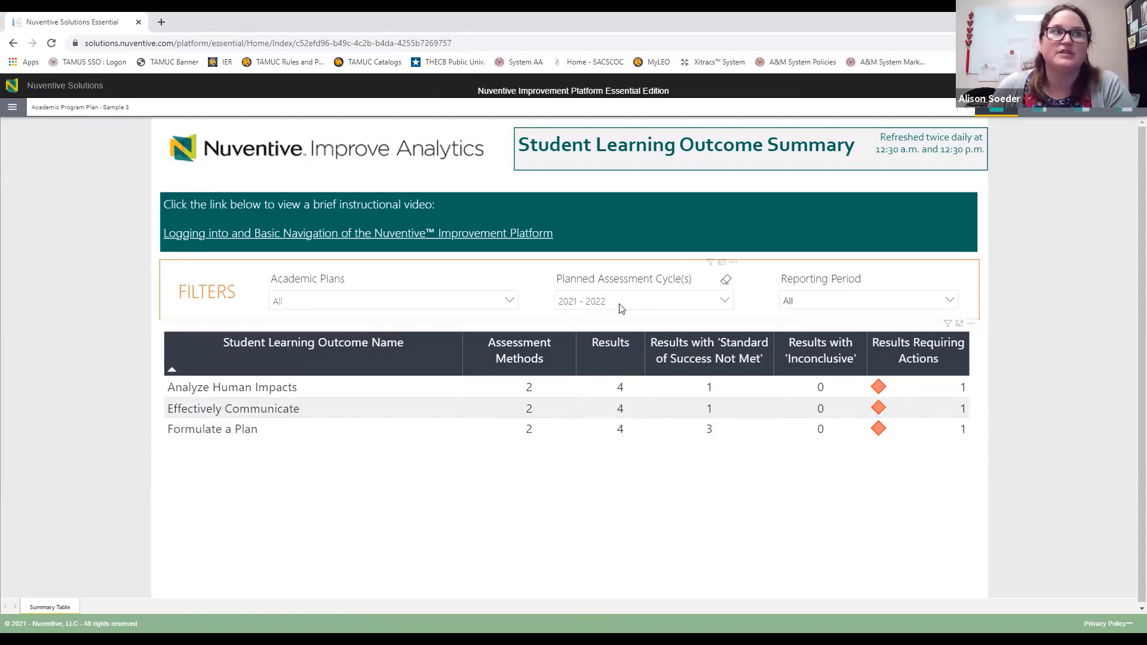
pyautogui.click(659, 305)
pyautogui.click(599, 321)
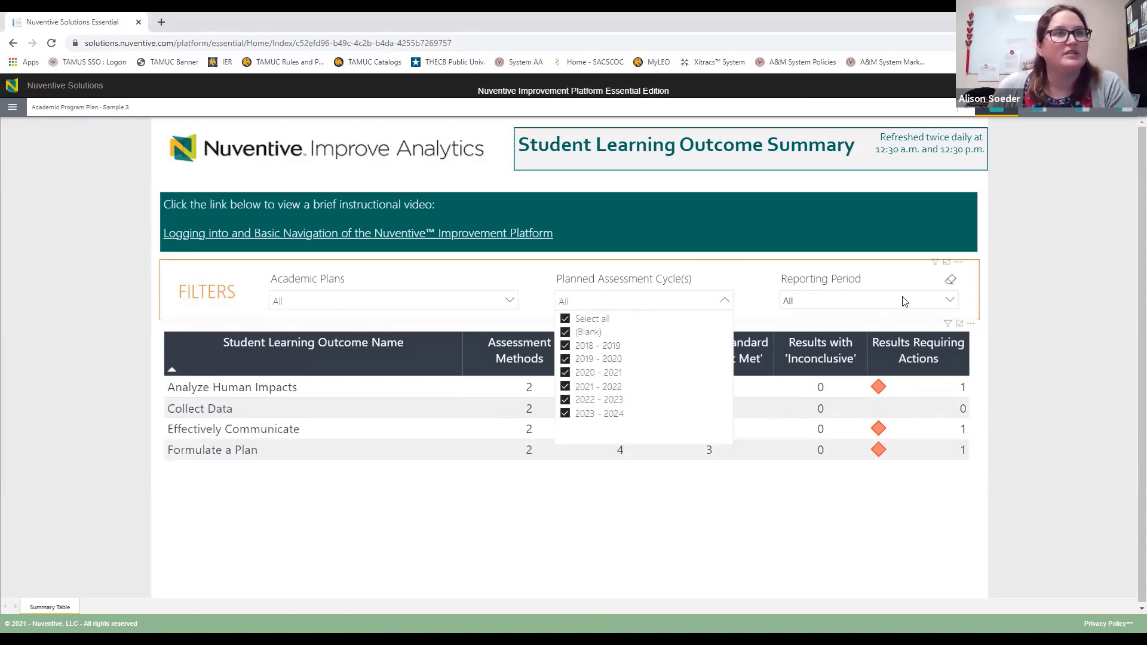
pyautogui.click(885, 282)
# Step: Filter the table by reporting period 2020 - 2021, then remove that filter
pyautogui.click(883, 304)
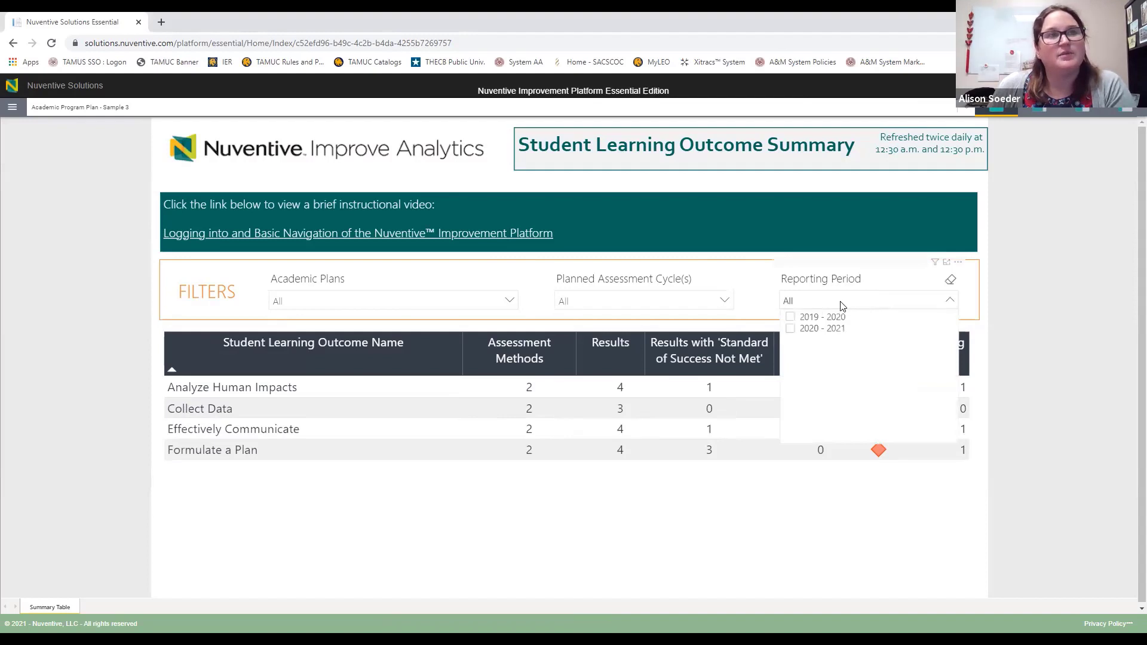
pyautogui.click(830, 330)
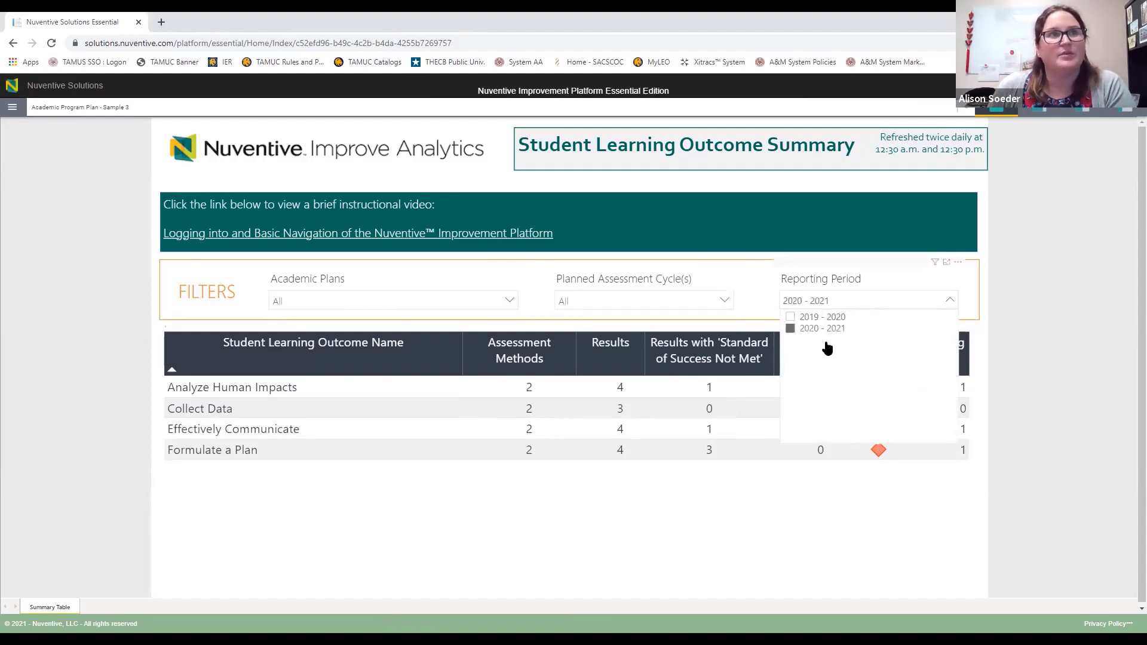
pyautogui.click(561, 531)
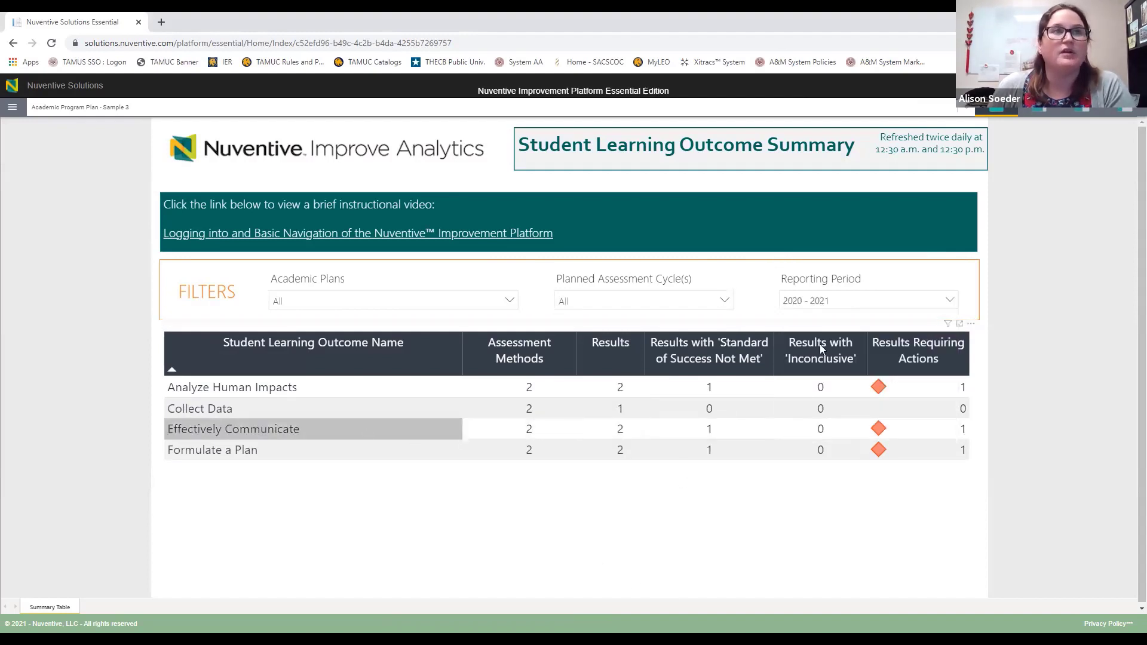
pyautogui.click(821, 303)
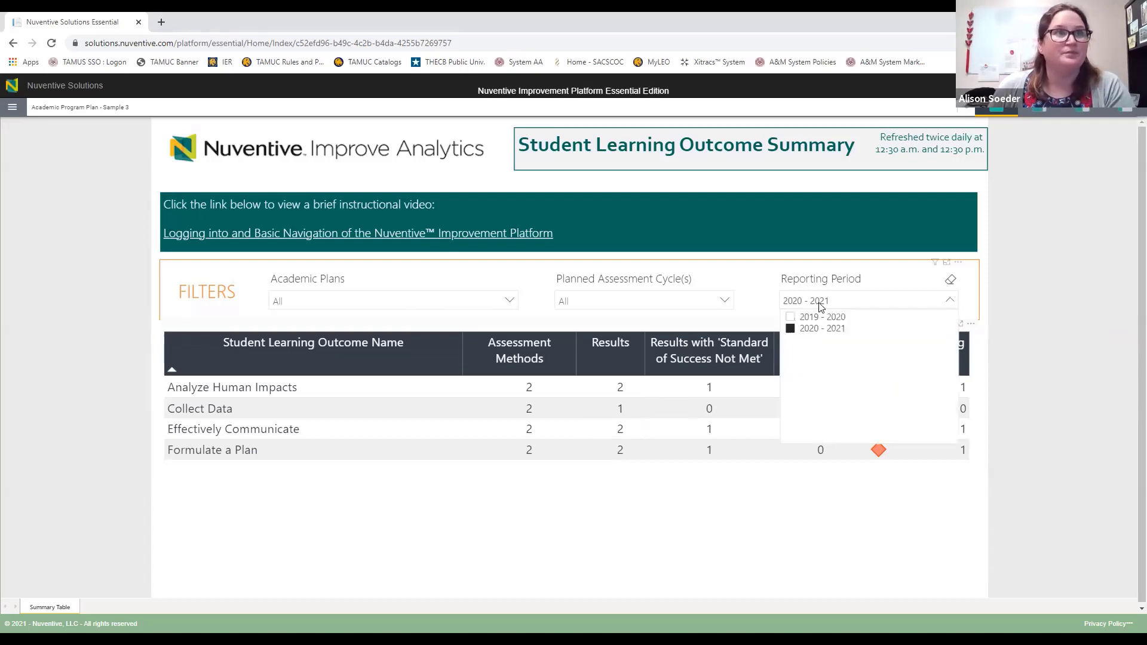
pyautogui.click(790, 329)
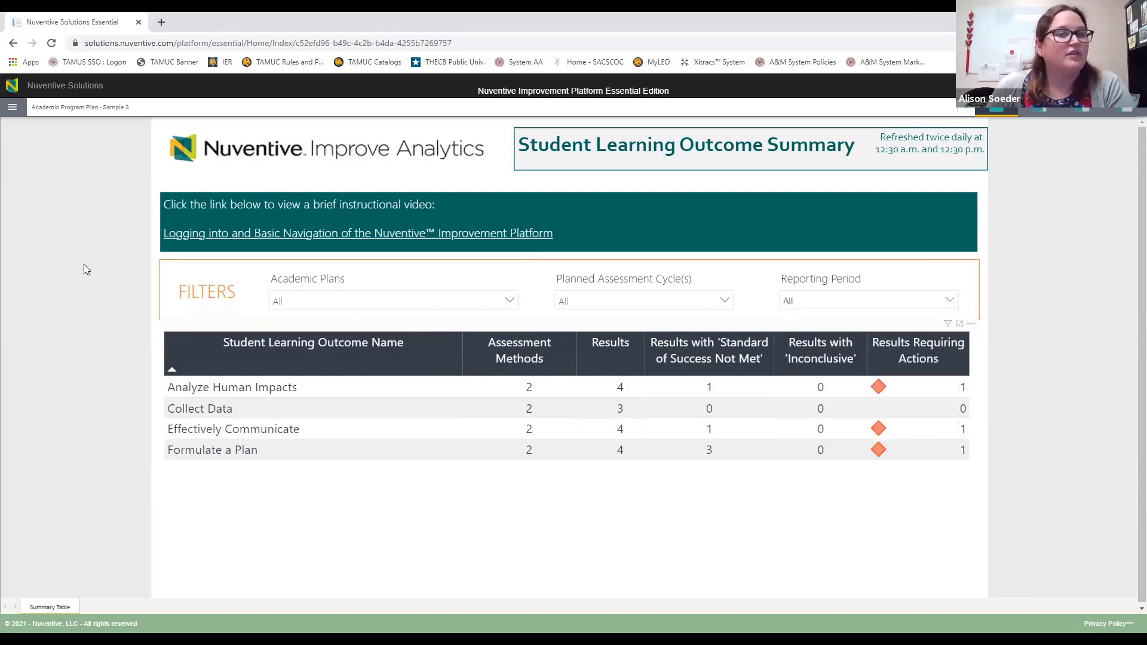
# Step: Go to Plan Review/Approval > IE Representative Review from the site menu
pyautogui.click(13, 108)
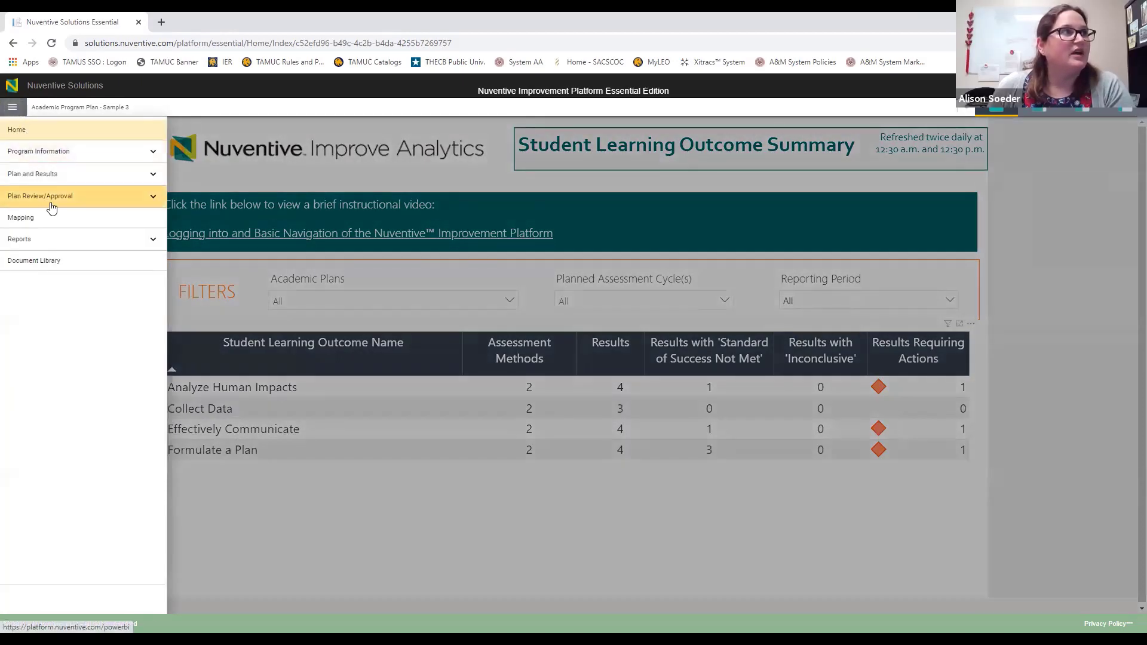
pyautogui.click(157, 201)
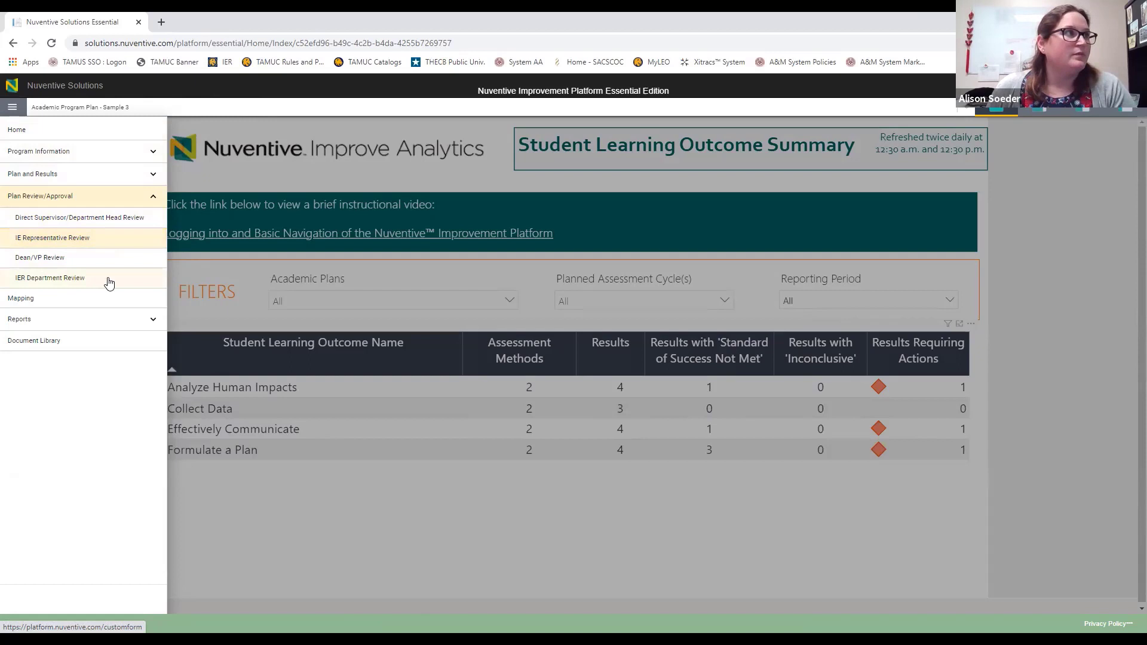
pyautogui.click(102, 239)
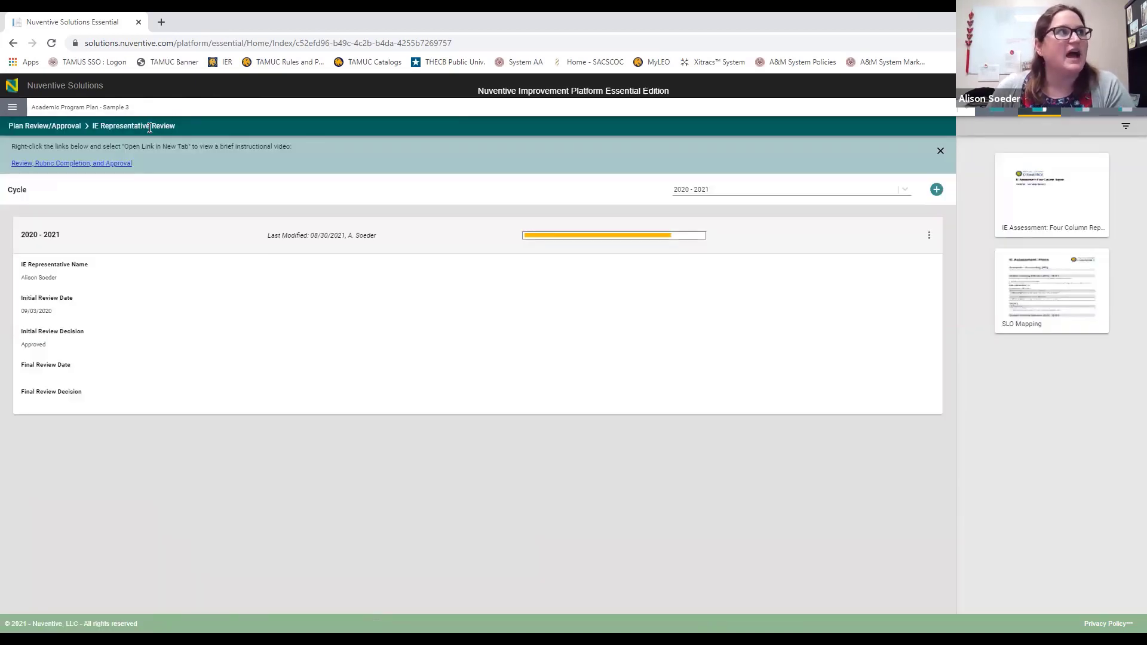
# Step: Switch to Plan Review/Approval > IER Department Review for Academic Program Plan - Sample 1
pyautogui.click(12, 107)
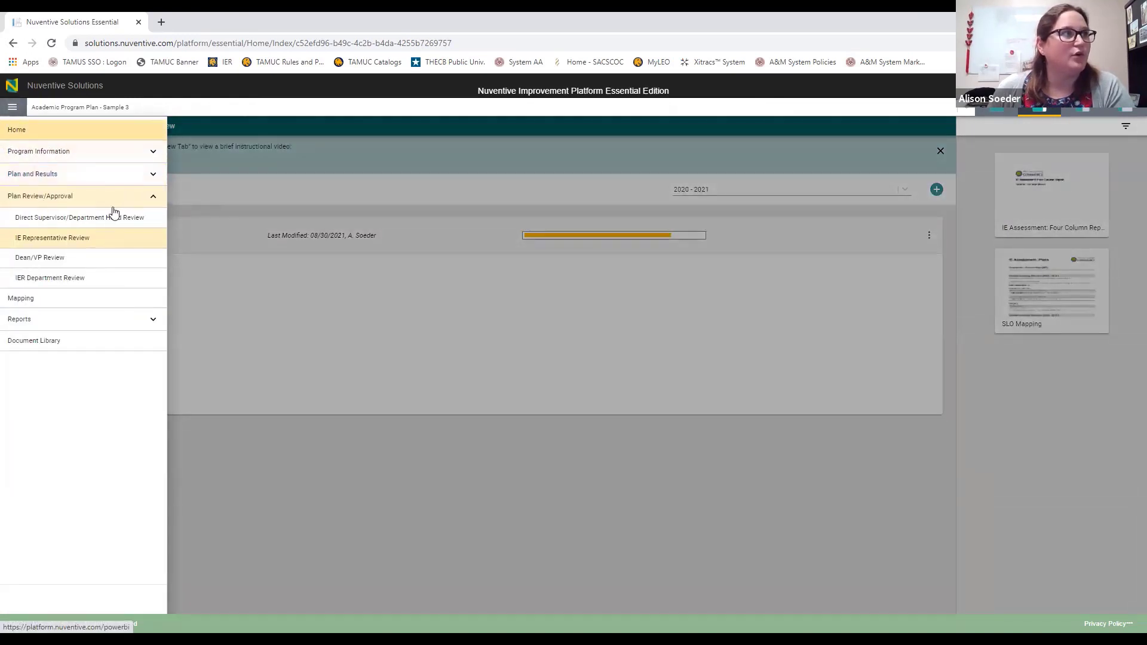
pyautogui.click(101, 239)
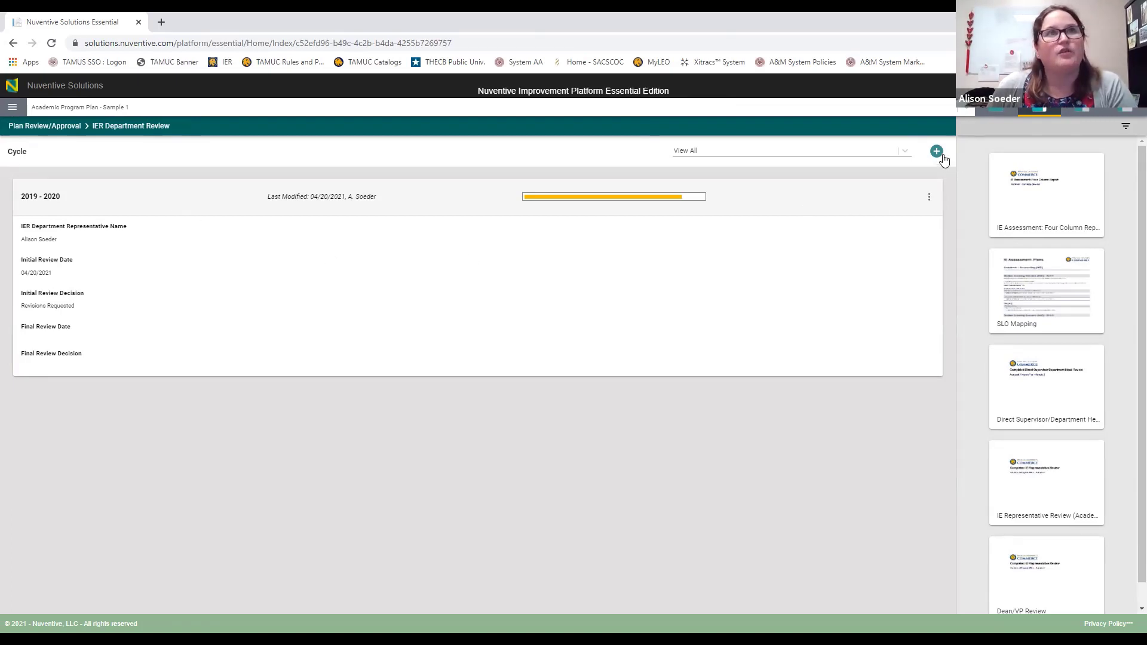
# Step: Add a new IER Department Review response with its cycle set to 2020 - 2021
pyautogui.click(906, 152)
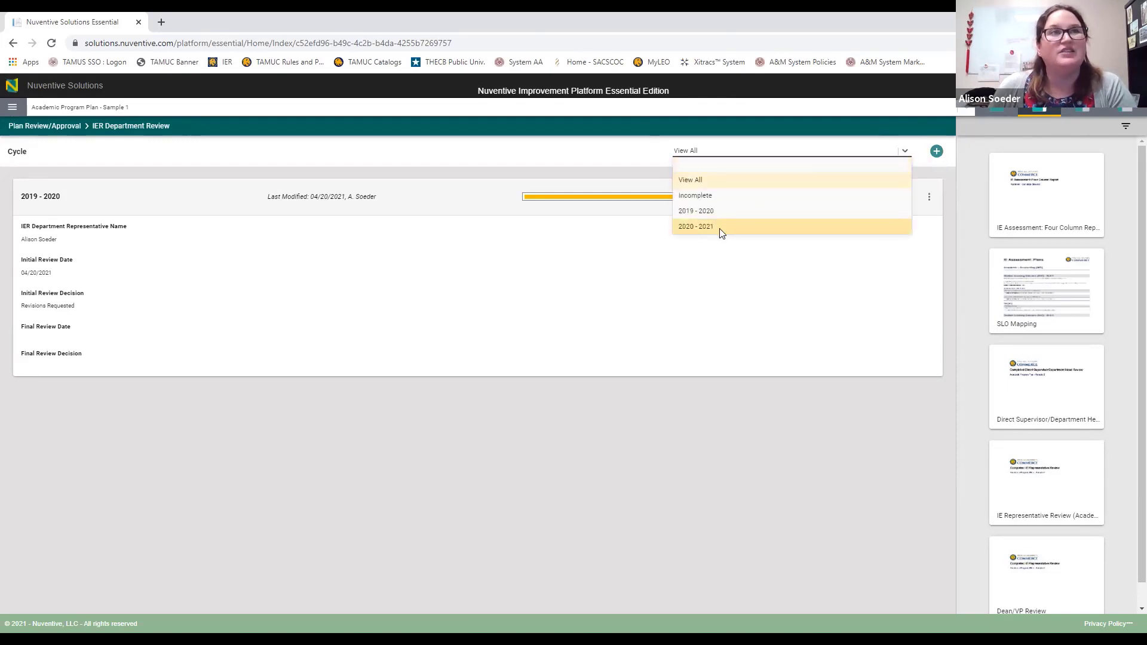
pyautogui.click(941, 174)
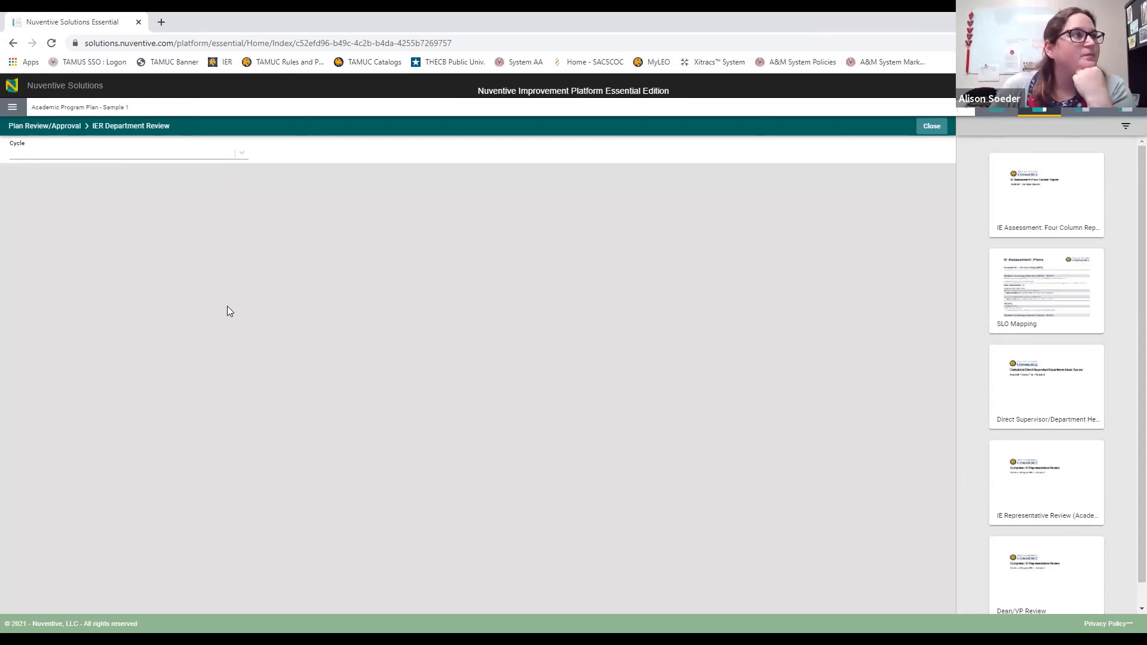
pyautogui.click(240, 153)
pyautogui.press('Return')
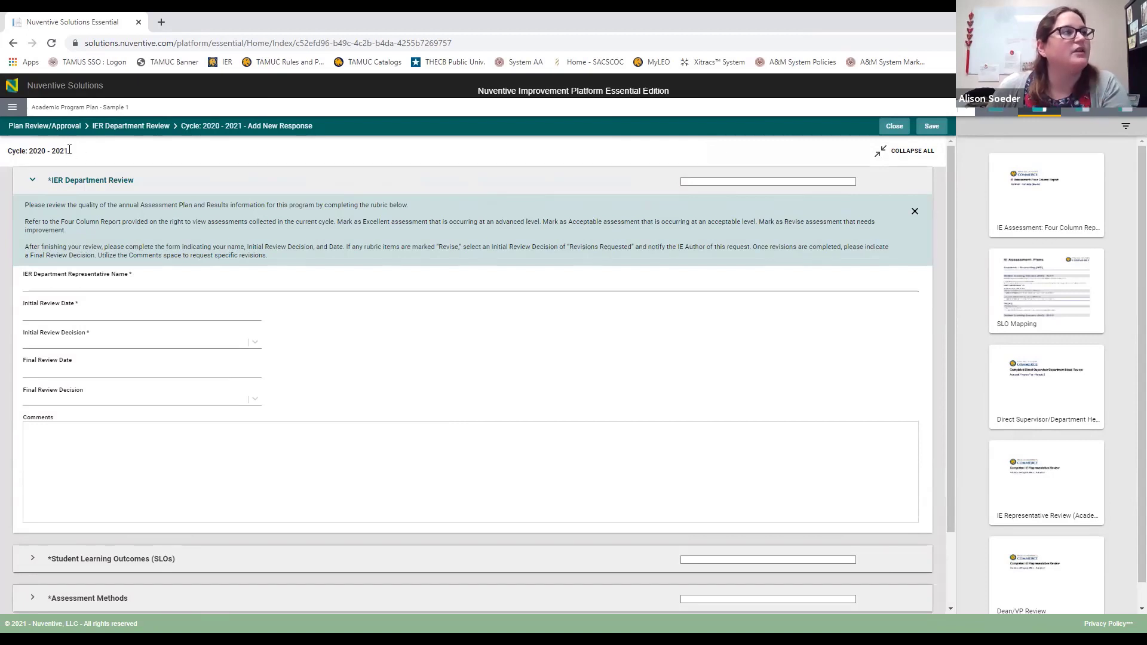
pyautogui.moveTo(68, 151); pyautogui.dragTo(7, 152)
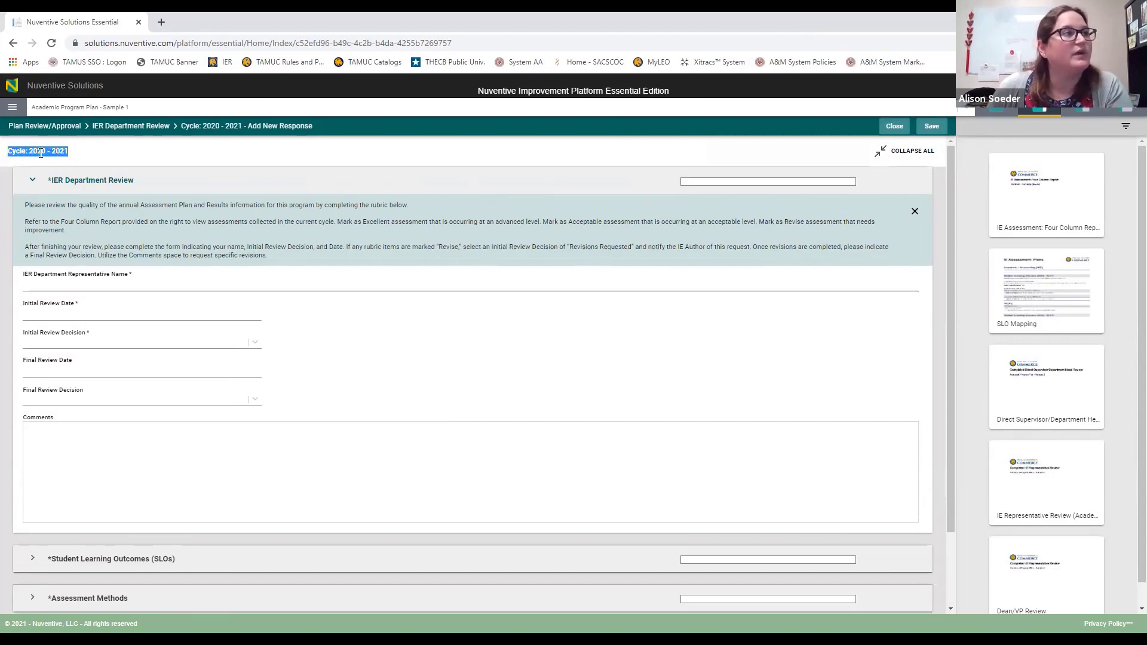
pyautogui.click(75, 153)
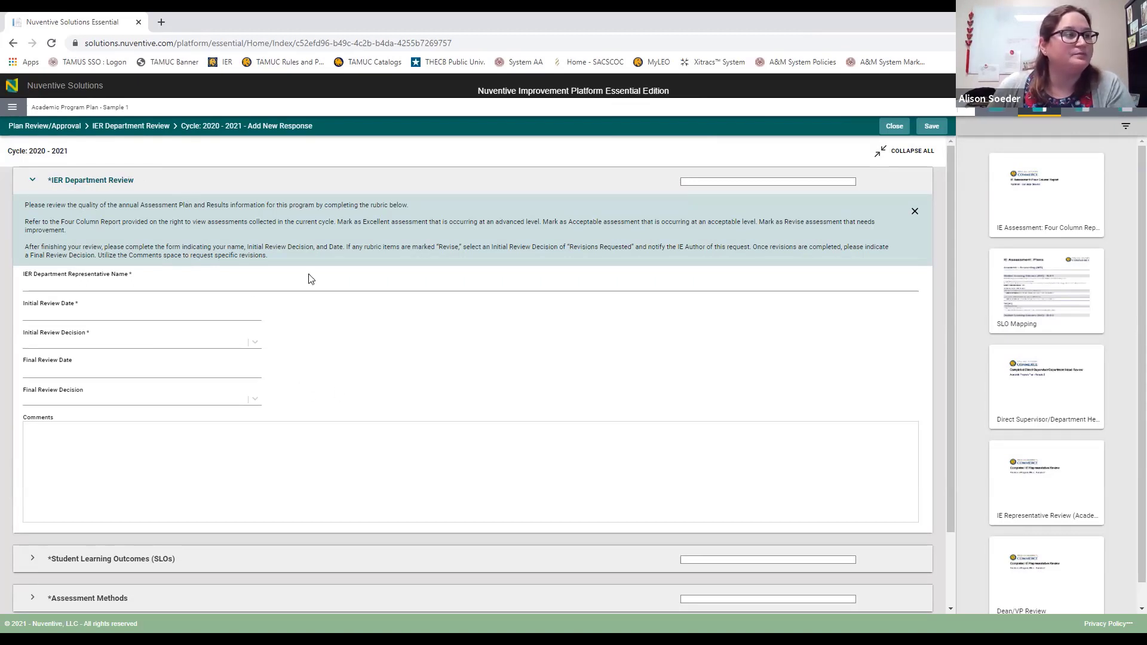
pyautogui.scroll(-3, 323, 317)
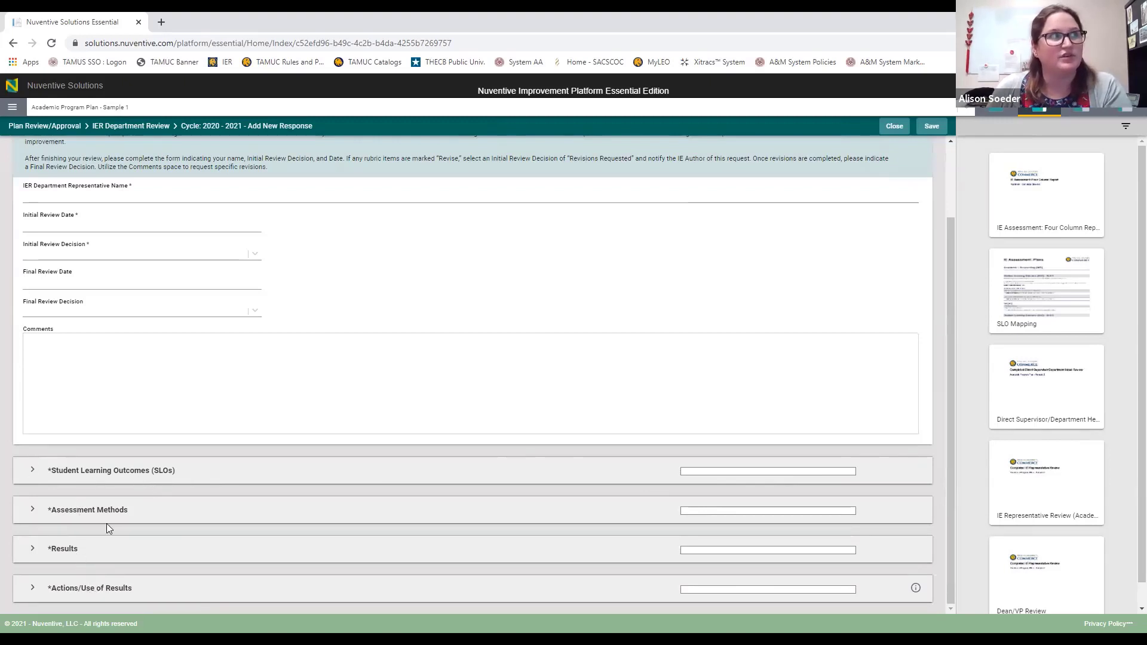
pyautogui.scroll(2, 351, 379)
# Step: Enter the representative's name and set Initial Review Date to 09/07/2021
pyautogui.click(118, 285)
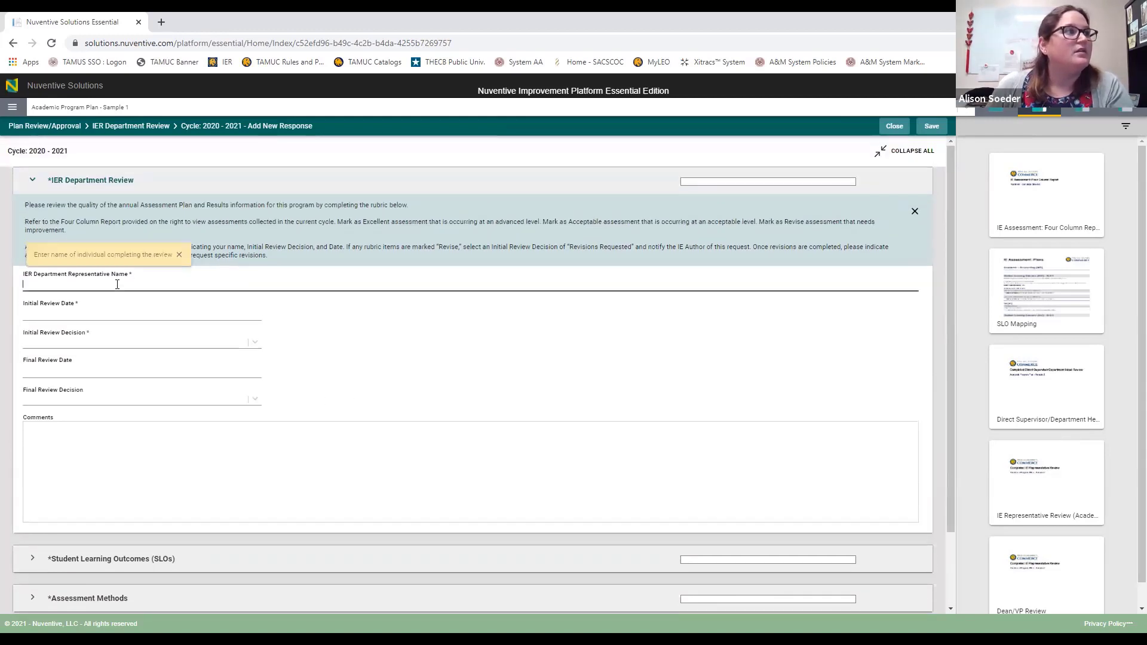
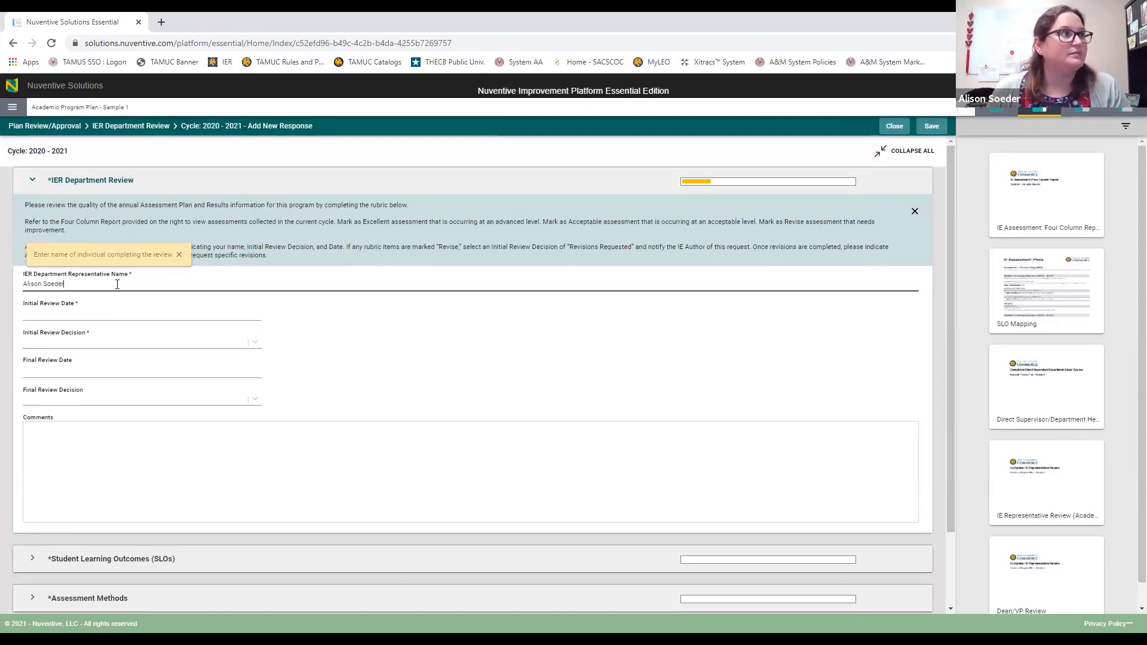
pyautogui.click(111, 313)
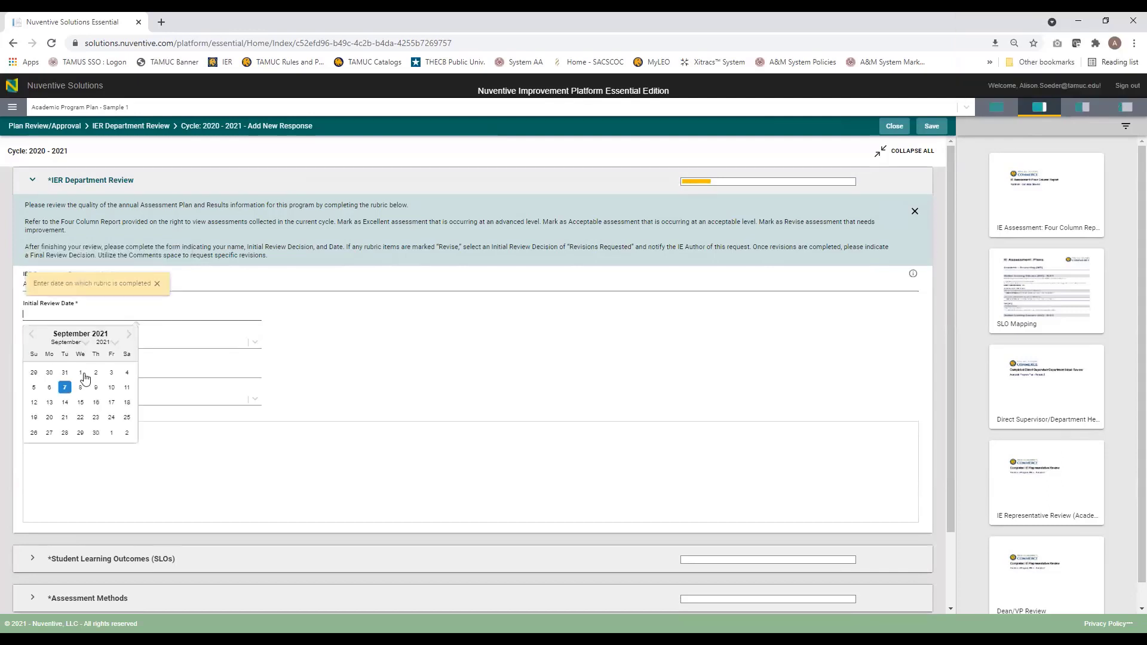
pyautogui.click(65, 388)
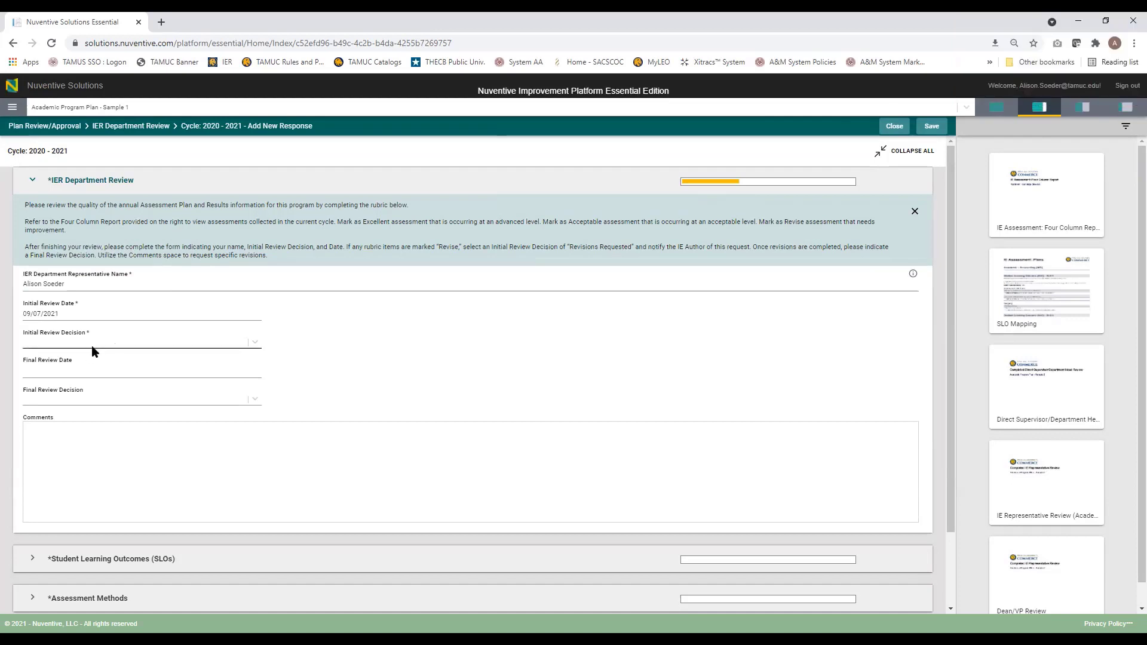
pyautogui.scroll(-2, 249, 362)
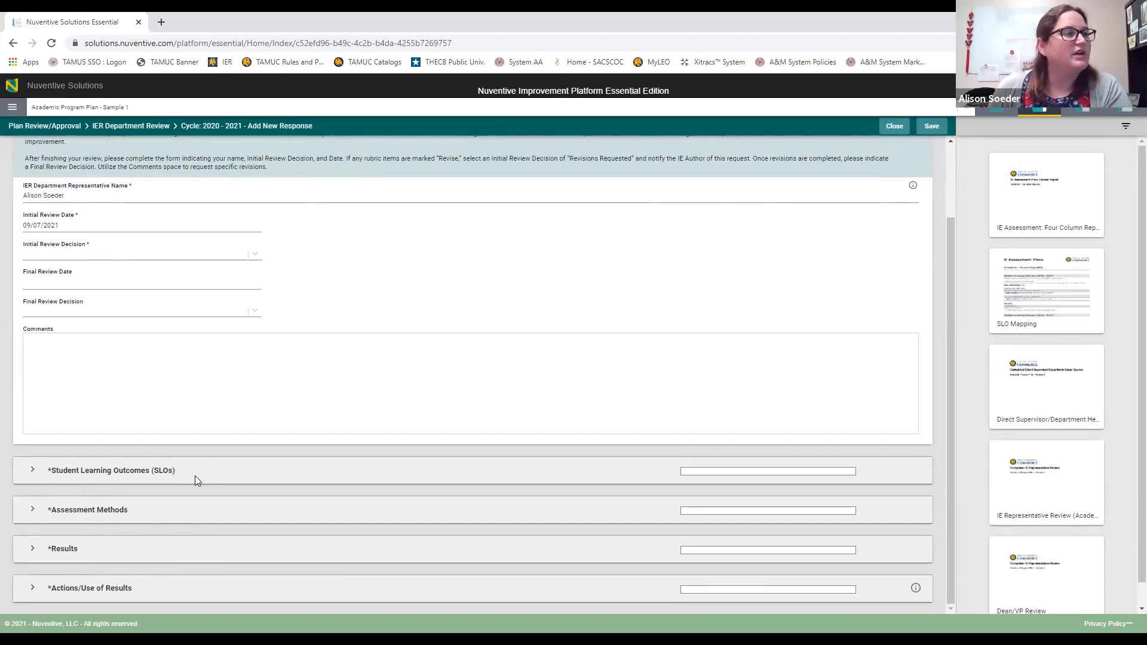
# Step: Zoom the page in and expand the SLOs and Assessment Methods rubric sections
pyautogui.click(32, 471)
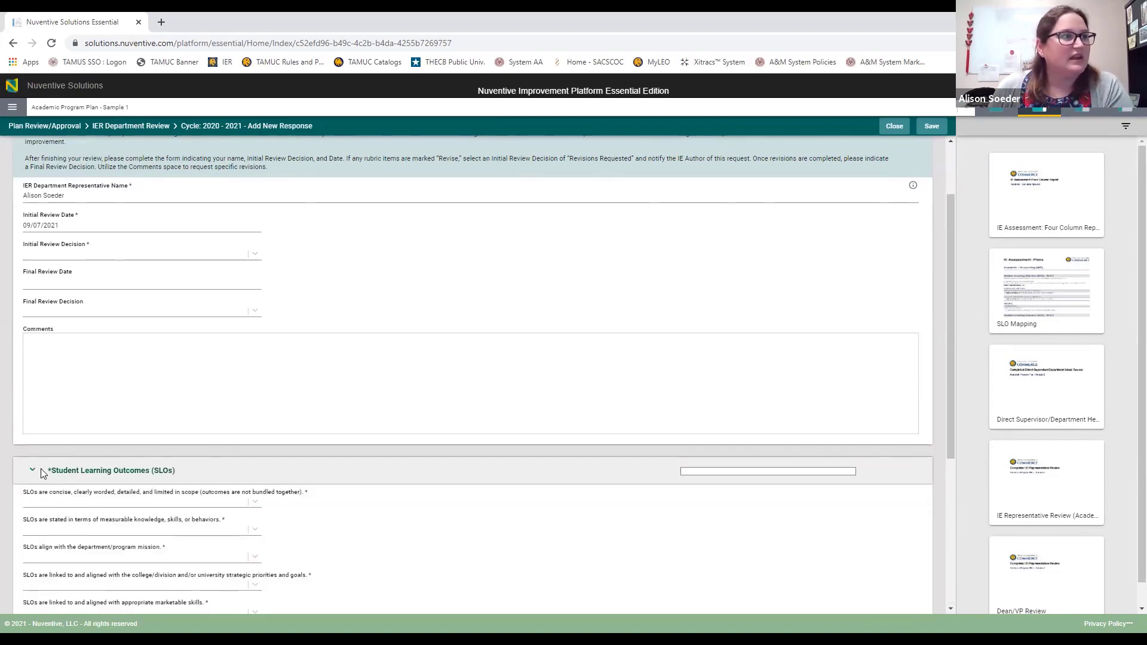
pyautogui.scroll(-3, 34, 475)
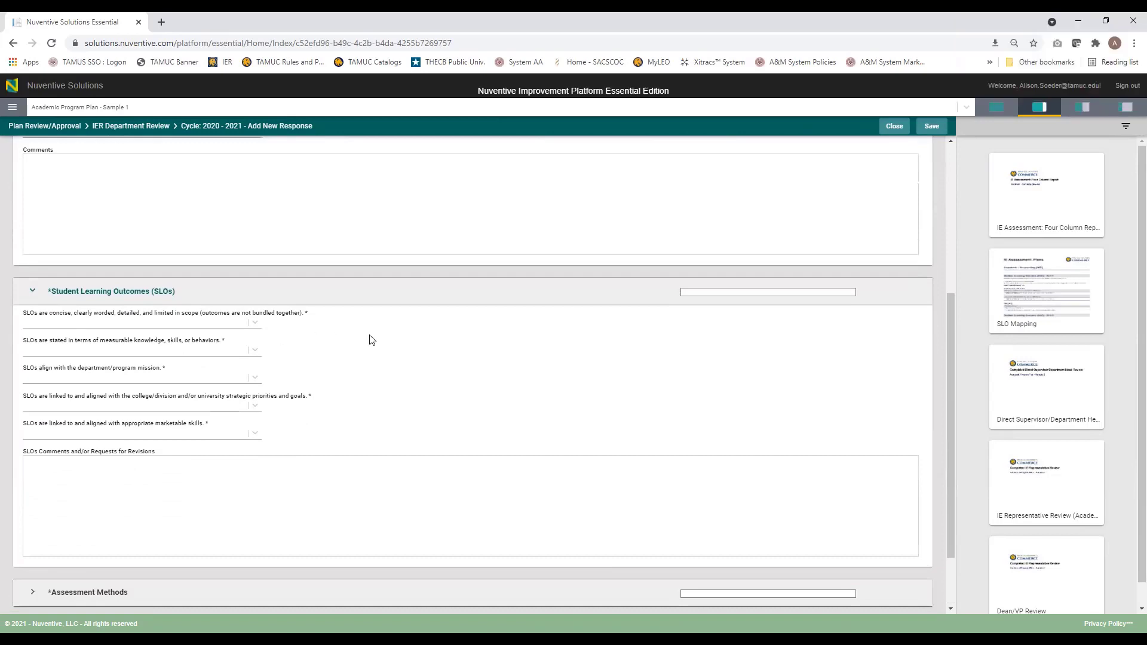
pyautogui.hotkey('ctrl', '+')
pyautogui.hotkey('ctrl', '+')
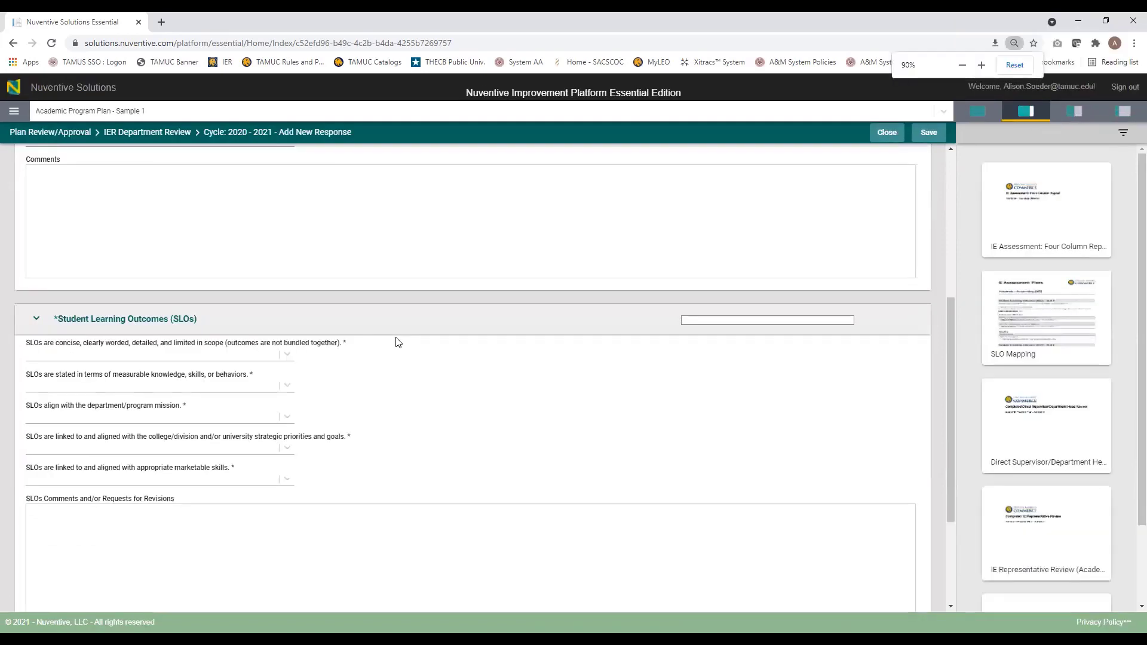
pyautogui.scroll(-3, 397, 340)
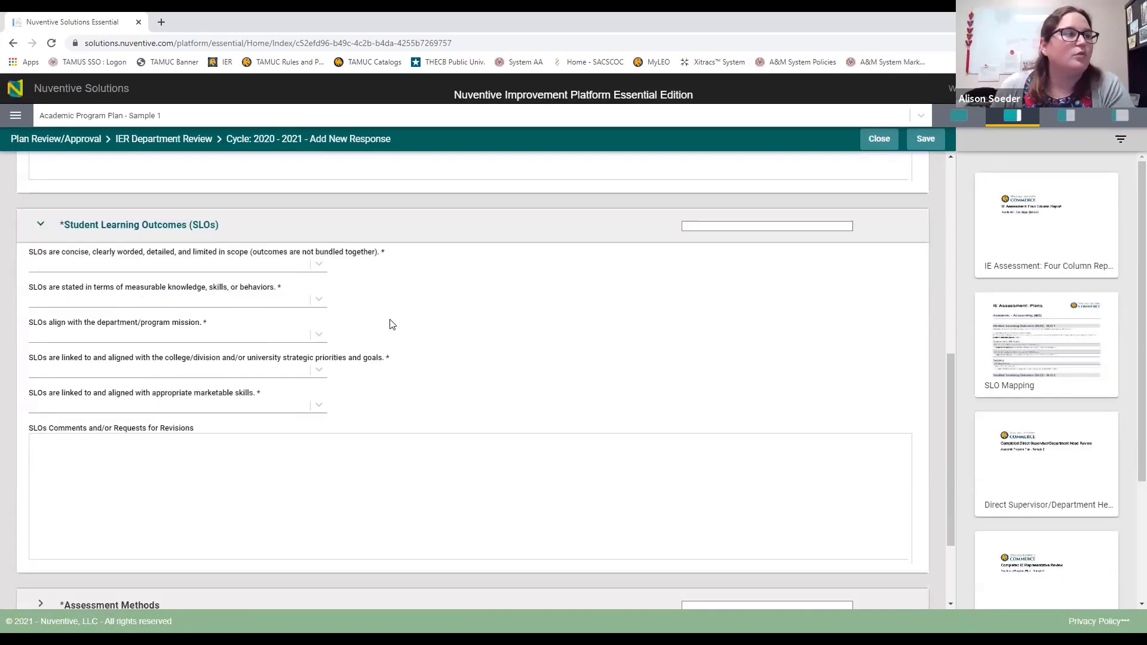
pyautogui.scroll(1, 389, 299)
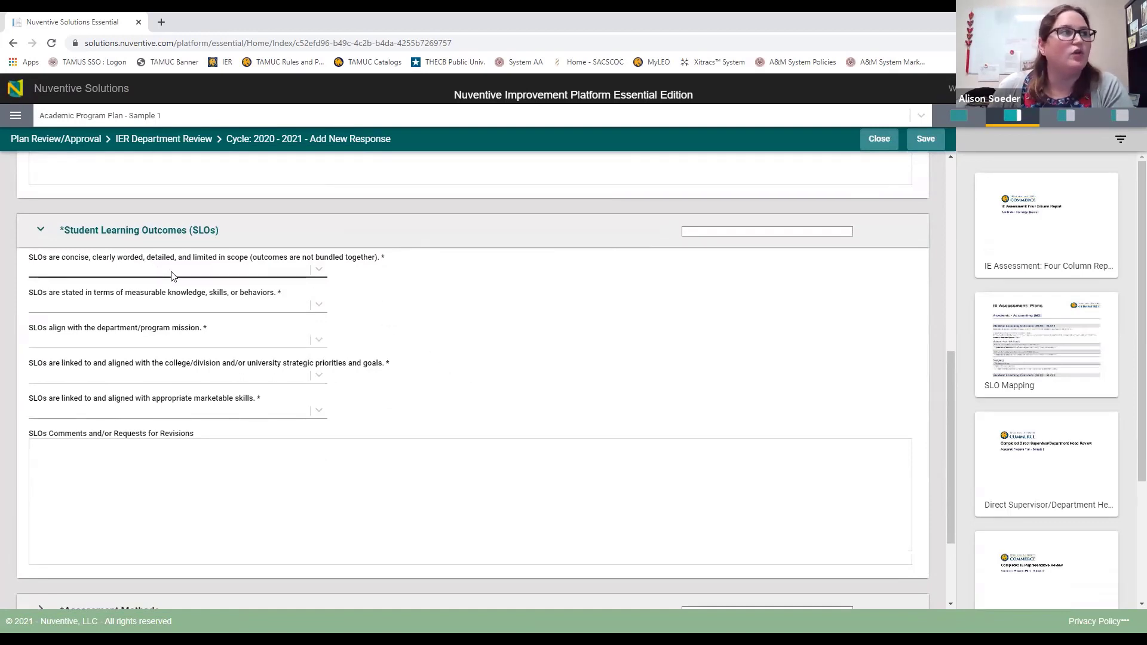
pyautogui.scroll(-2, 89, 418)
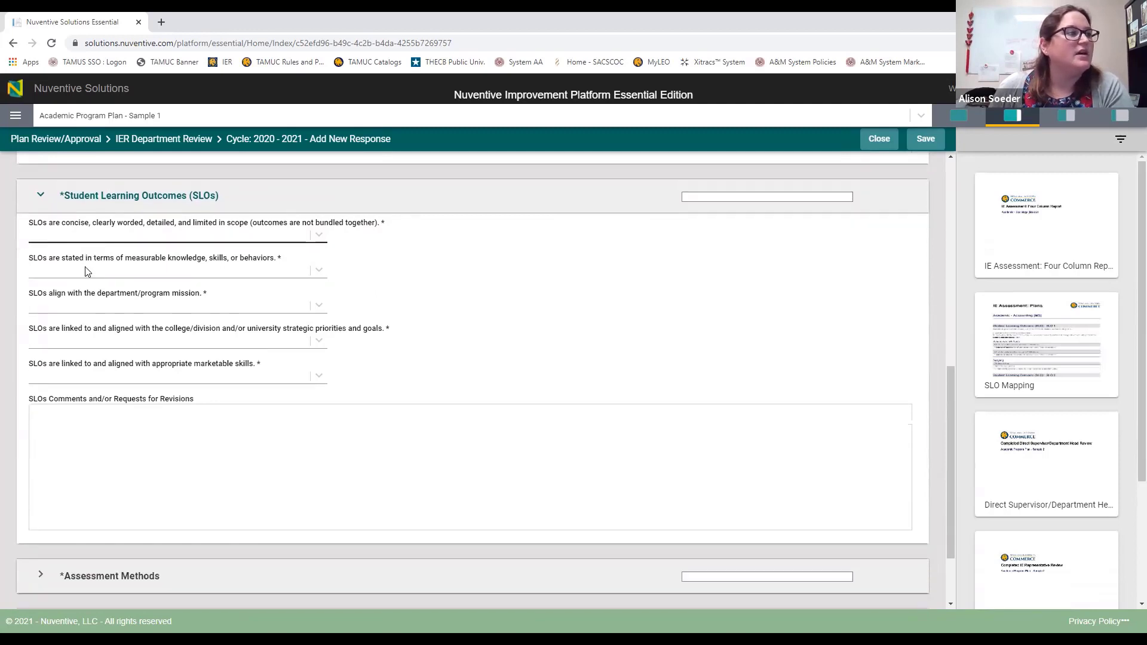
pyautogui.click(185, 479)
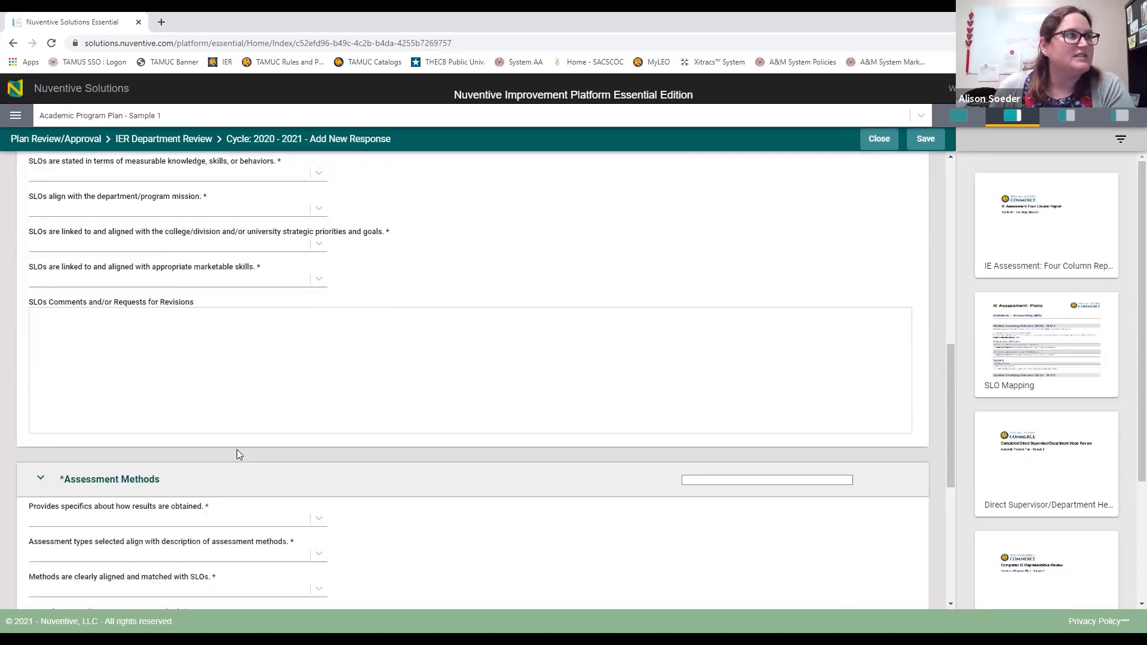
pyautogui.scroll(-4, 236, 449)
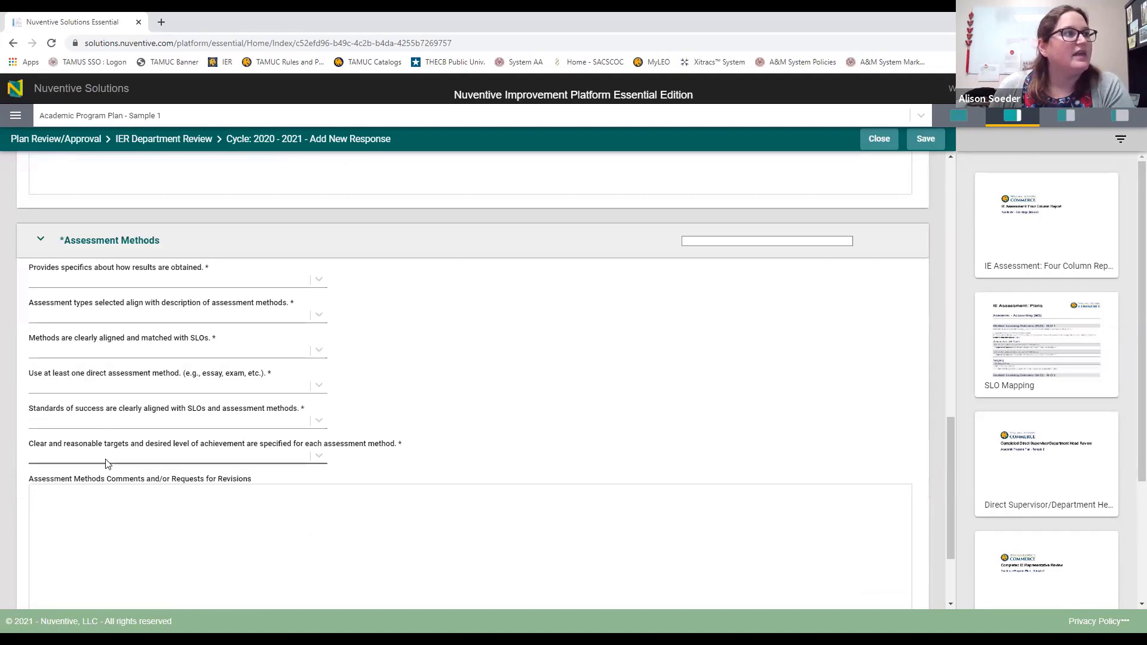
pyautogui.scroll(-1, 106, 464)
pyautogui.scroll(-2, 107, 464)
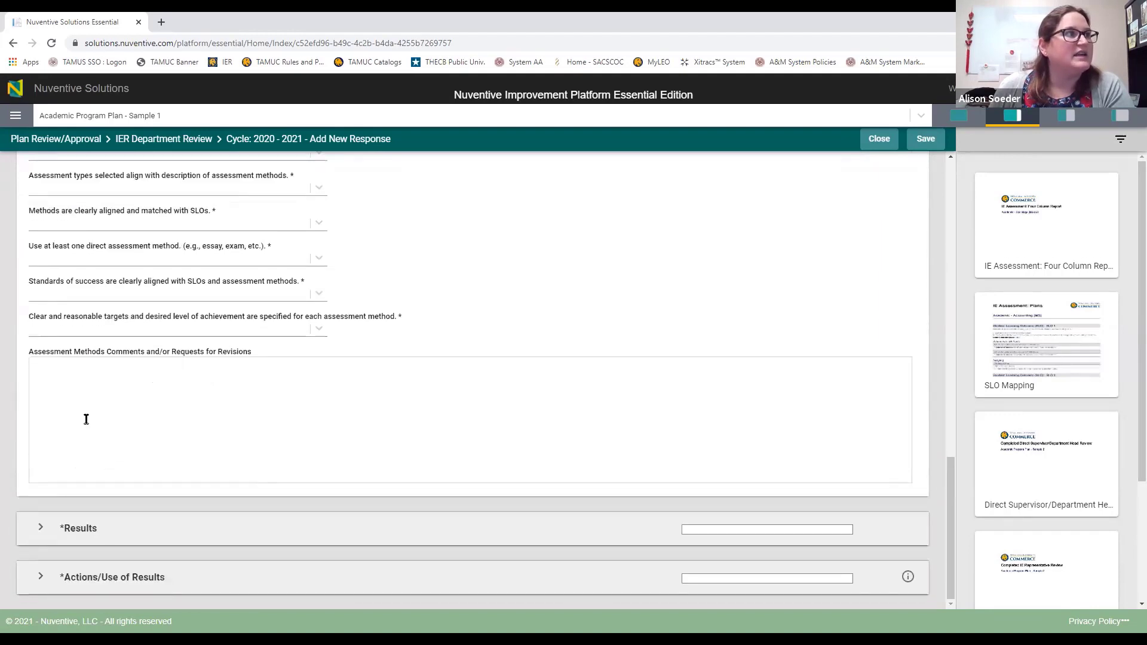
# Step: Expand the Results and Actions/Use of Results rubric sections
pyautogui.click(39, 528)
pyautogui.scroll(-3, 84, 365)
pyautogui.scroll(-1, 84, 366)
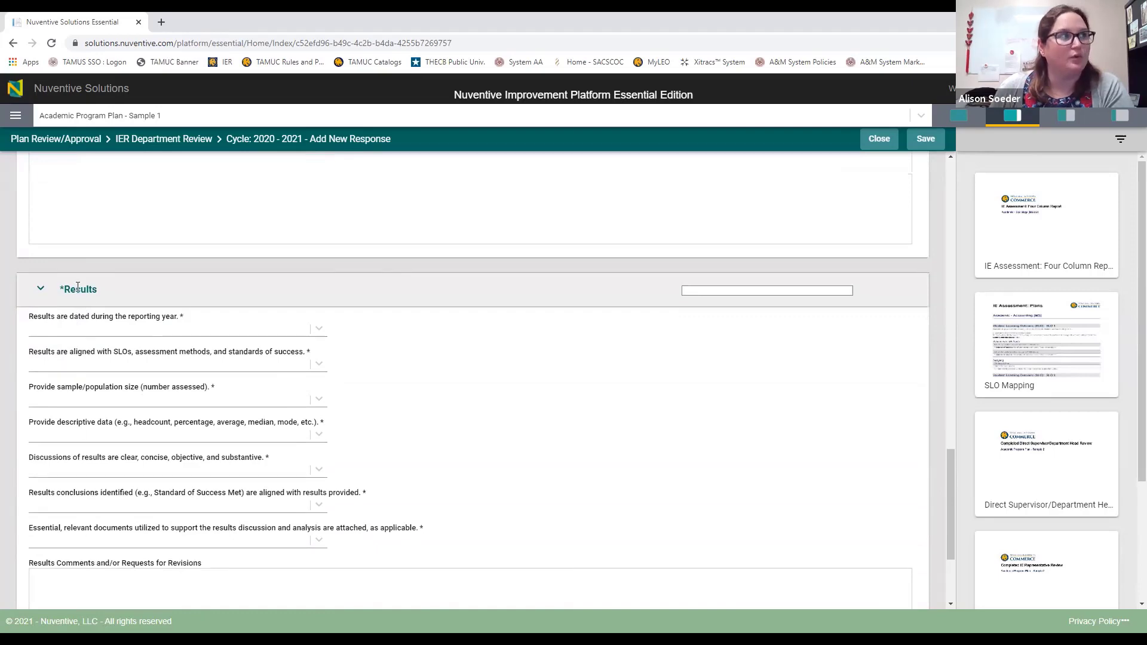
pyautogui.scroll(-3, 48, 508)
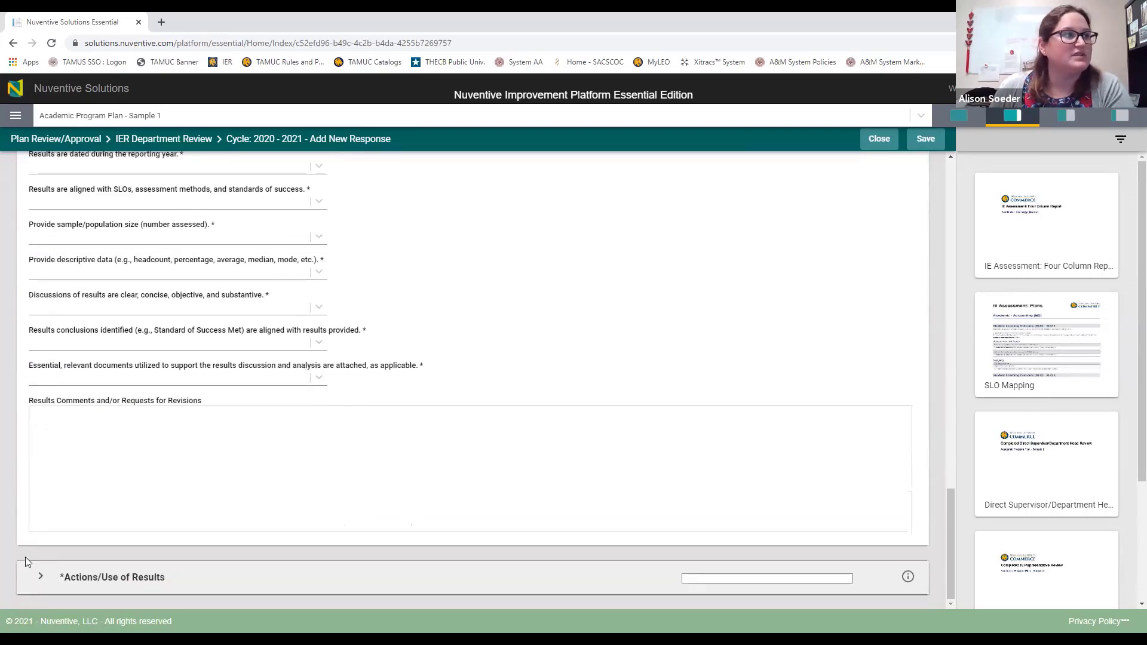
pyautogui.click(39, 578)
pyautogui.scroll(-4, 66, 518)
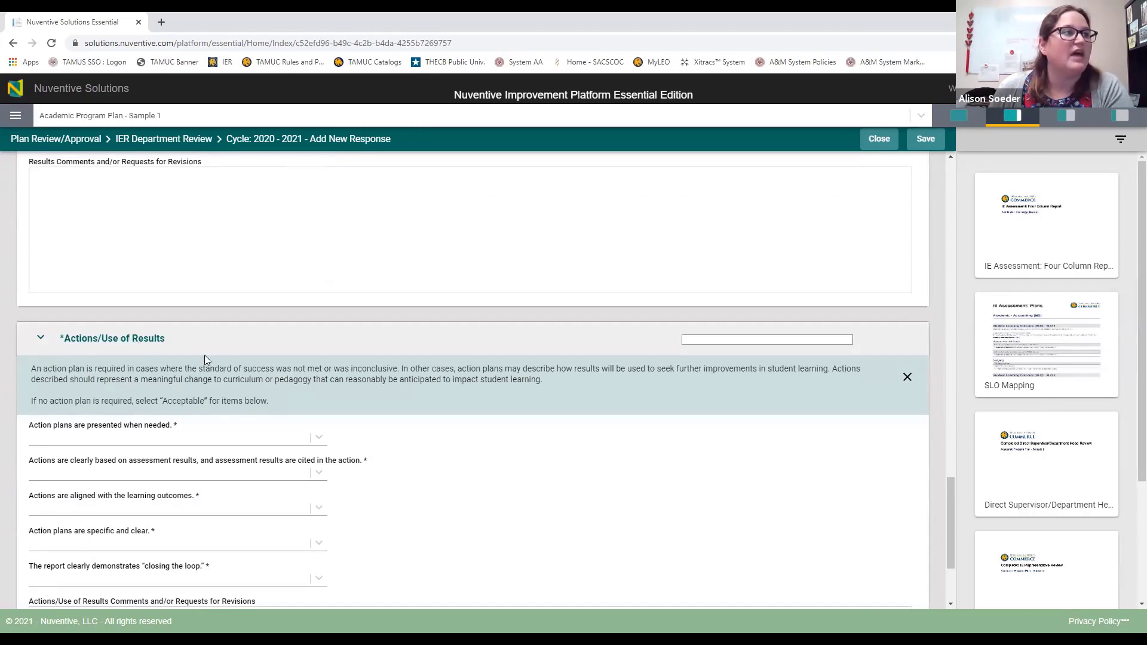
pyautogui.scroll(15, 218, 358)
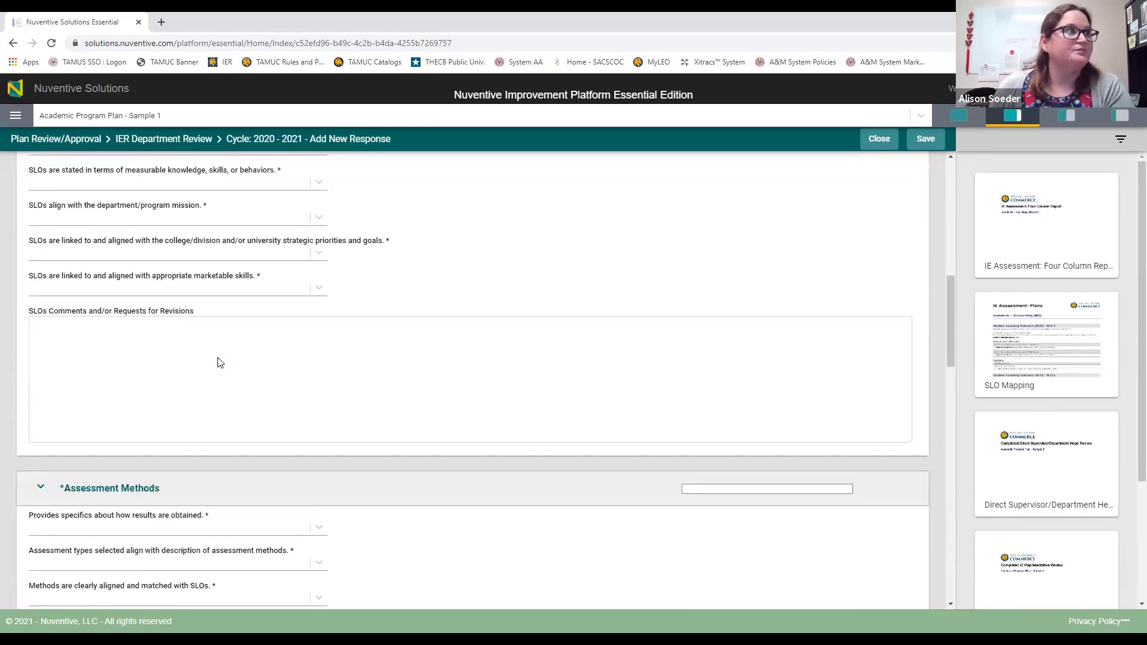
pyautogui.scroll(-1, 218, 361)
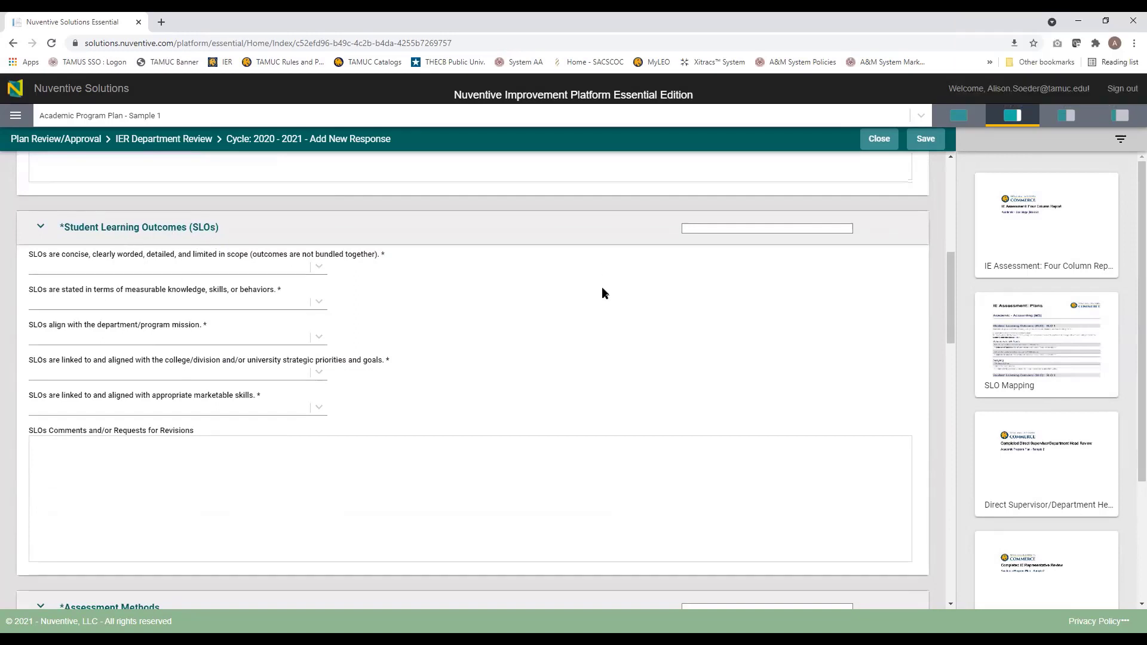
# Step: Open the IE Assessment: Four Column Report beside the form, note its 2019 - 2020 period, and rerun it
pyautogui.moveTo(1028, 252)
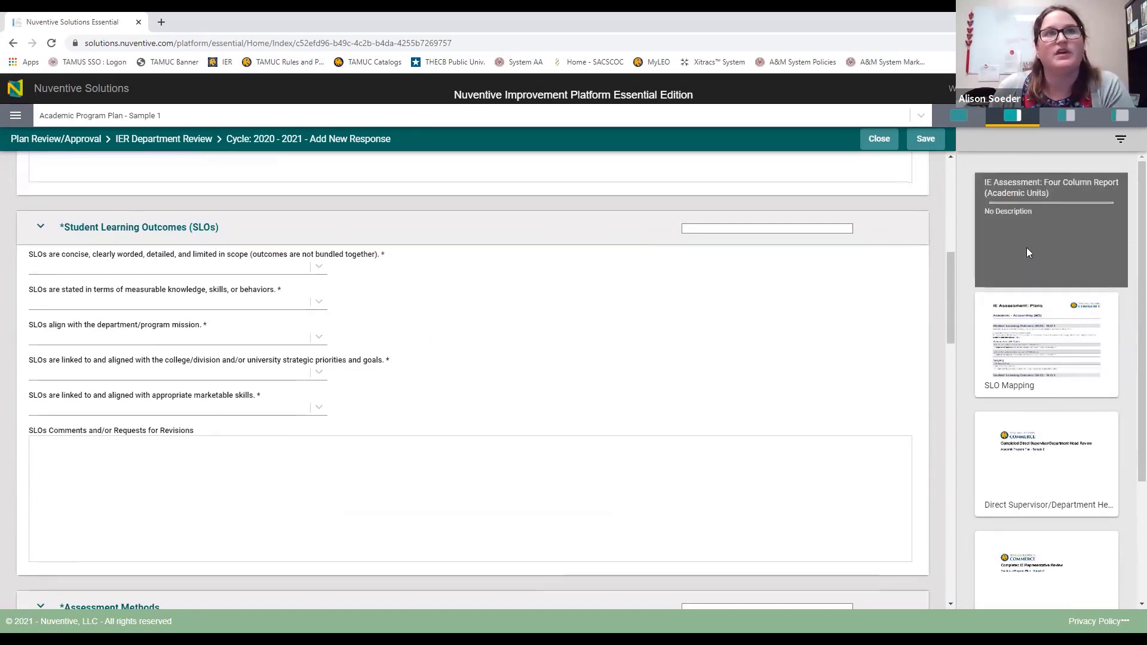
pyautogui.click(1063, 225)
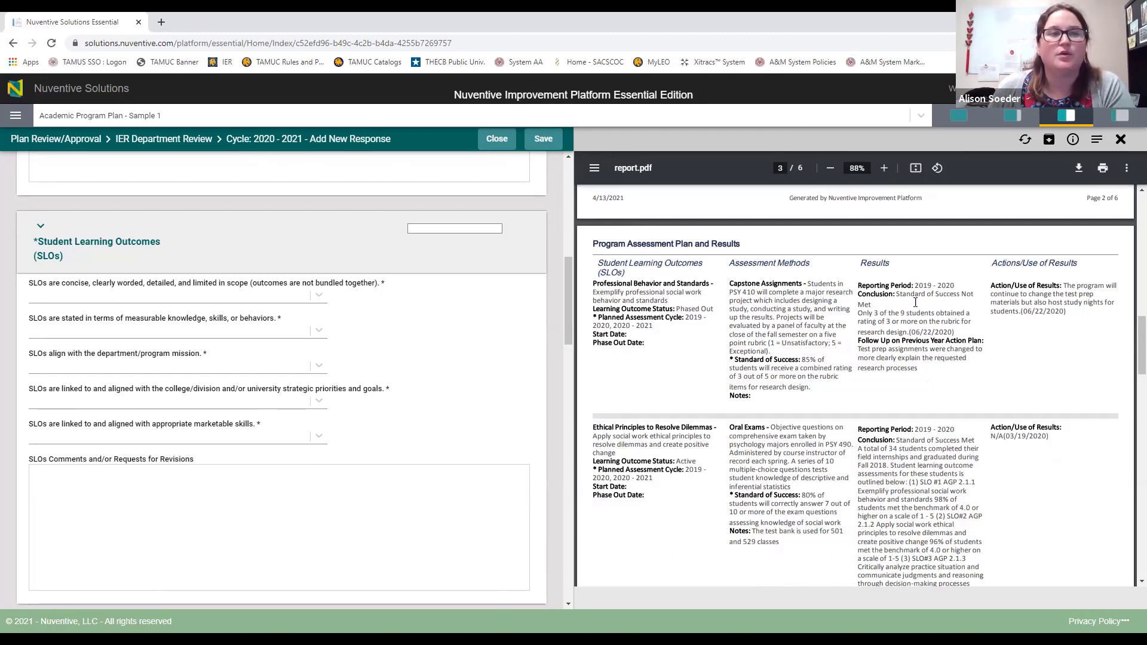
pyautogui.moveTo(858, 285); pyautogui.dragTo(956, 286)
pyautogui.click(955, 286)
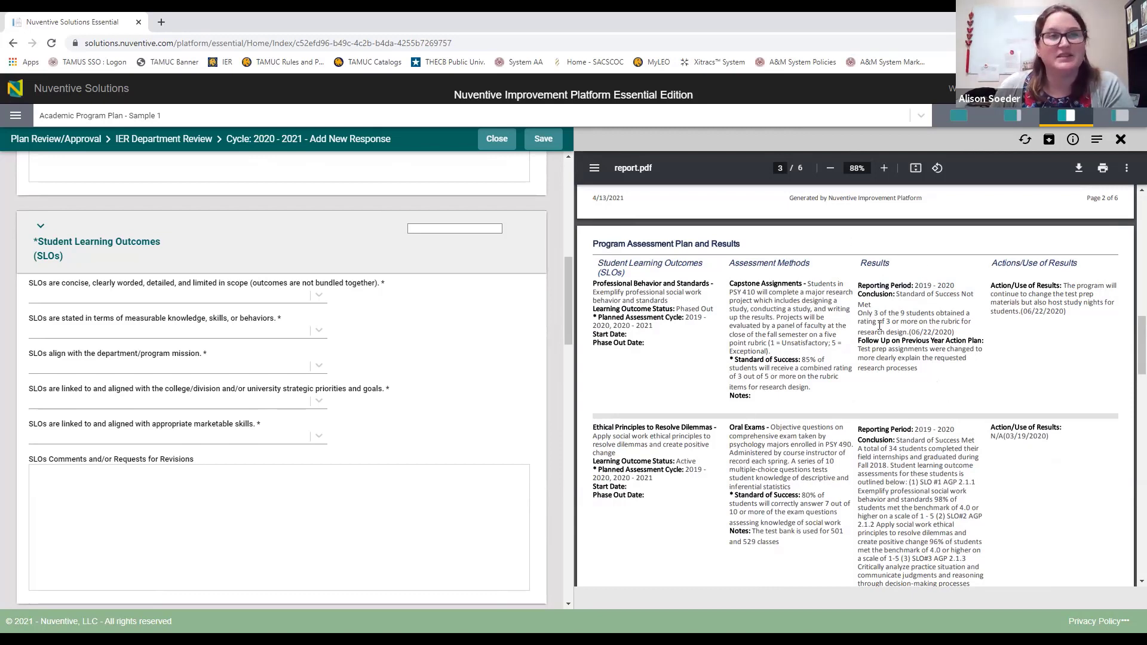
pyautogui.click(1026, 141)
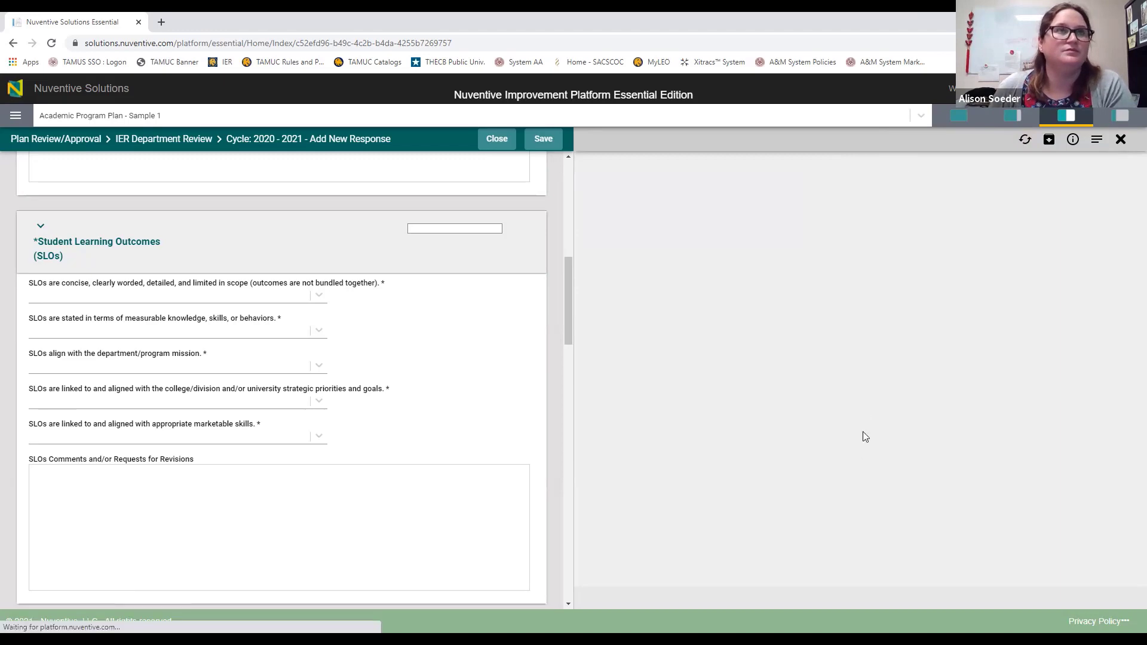
# Step: Read the assessment results on report.pdf pages 2–4, then close the report viewer
pyautogui.scroll(-10, 848, 389)
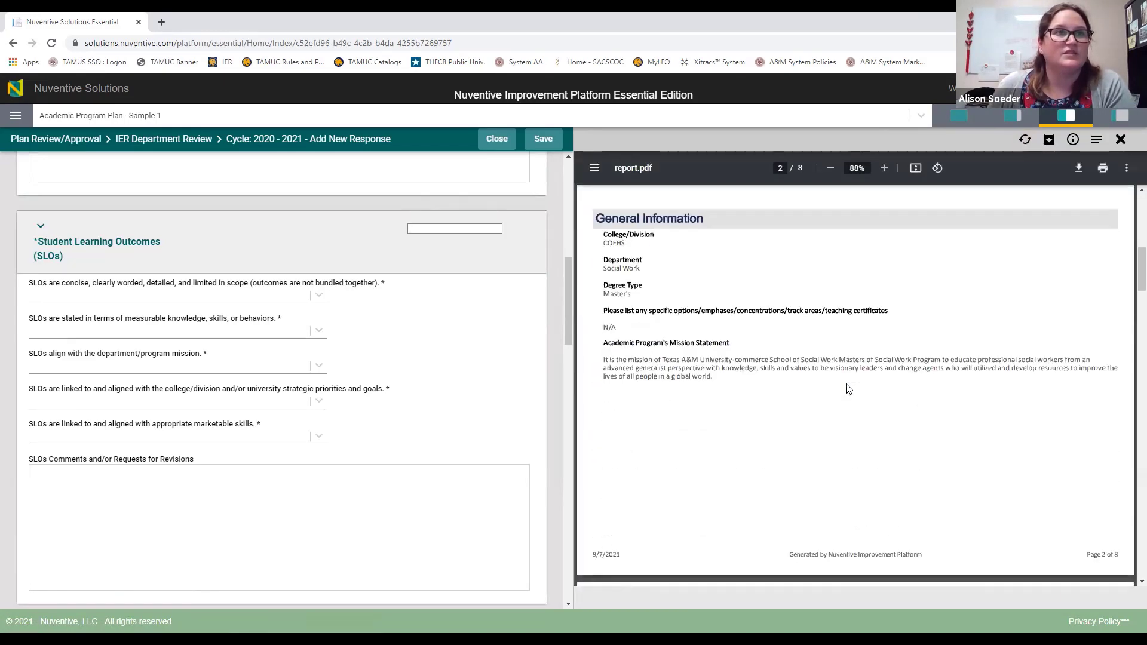
pyautogui.scroll(-4, 924, 394)
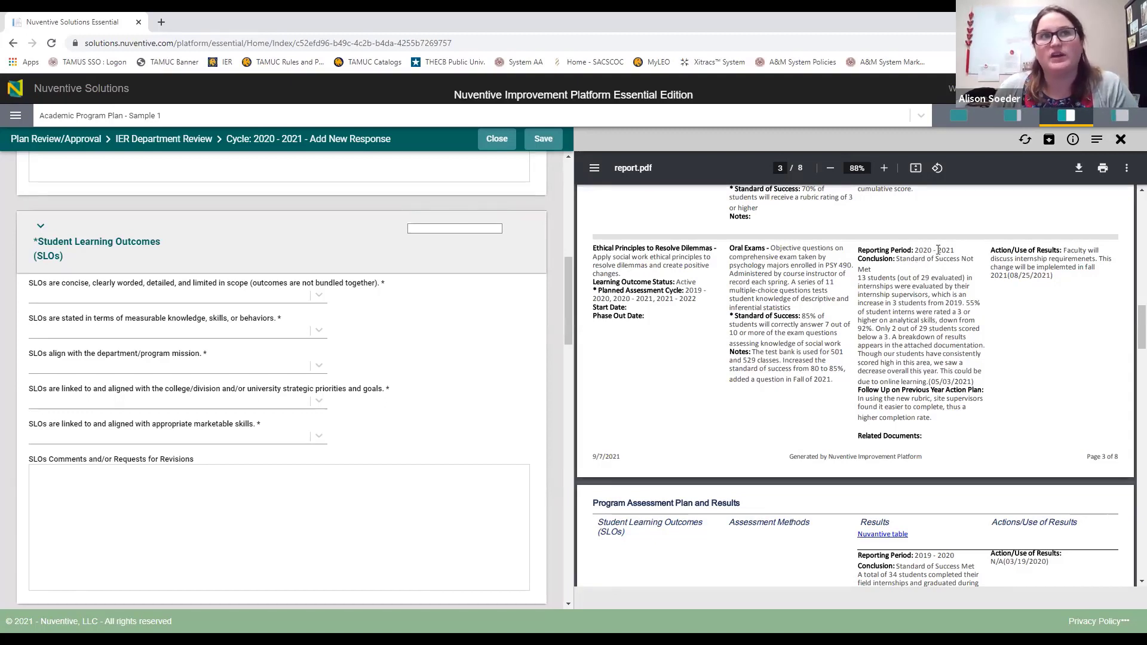
pyautogui.scroll(4, 932, 326)
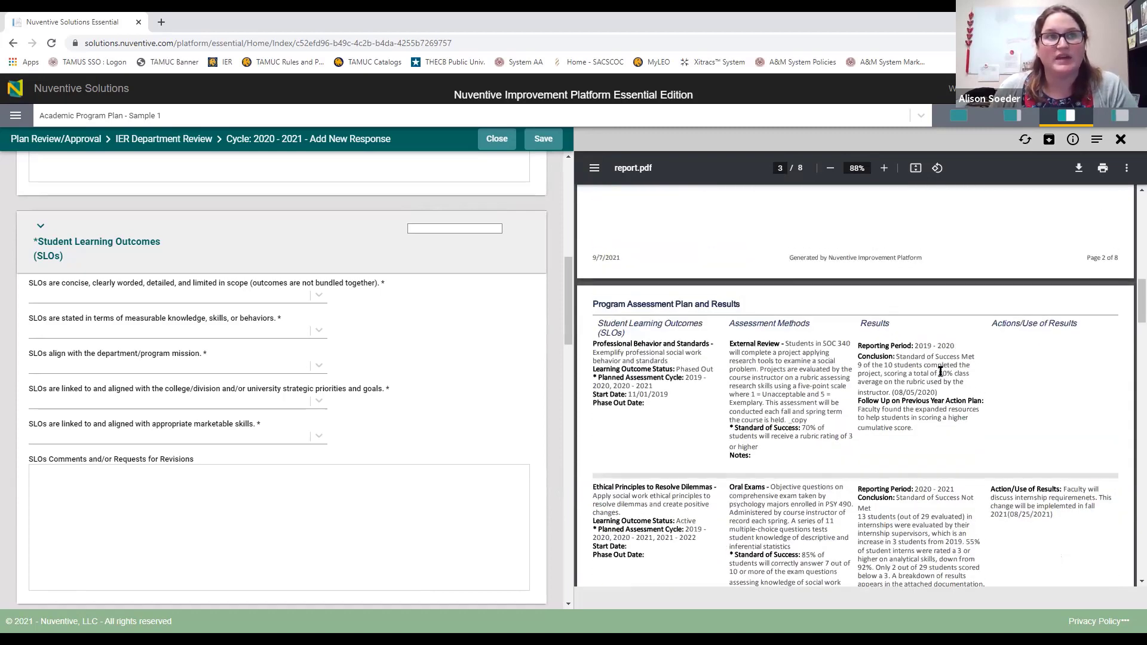
pyautogui.scroll(-4, 941, 372)
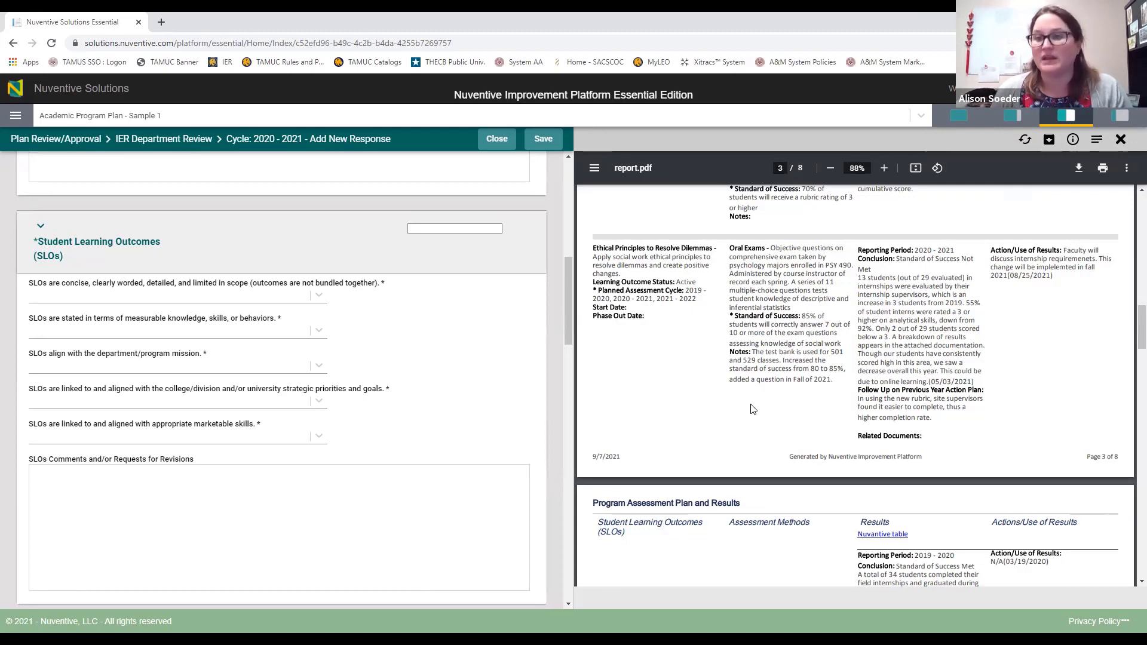
pyautogui.scroll(4, 751, 409)
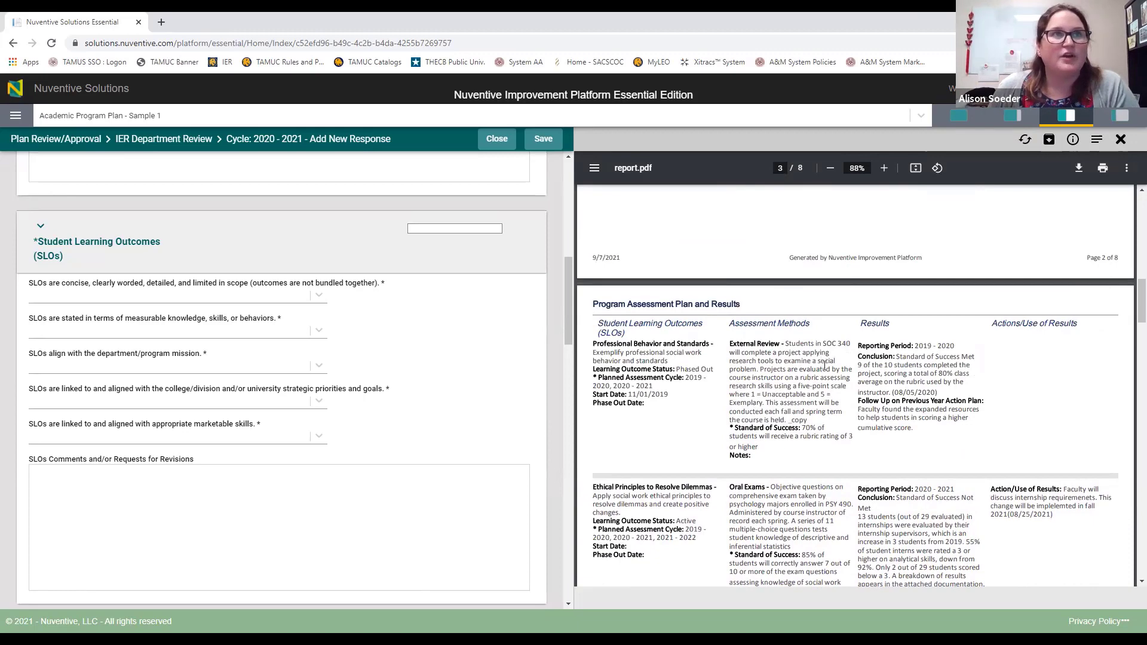
pyautogui.scroll(2, 825, 364)
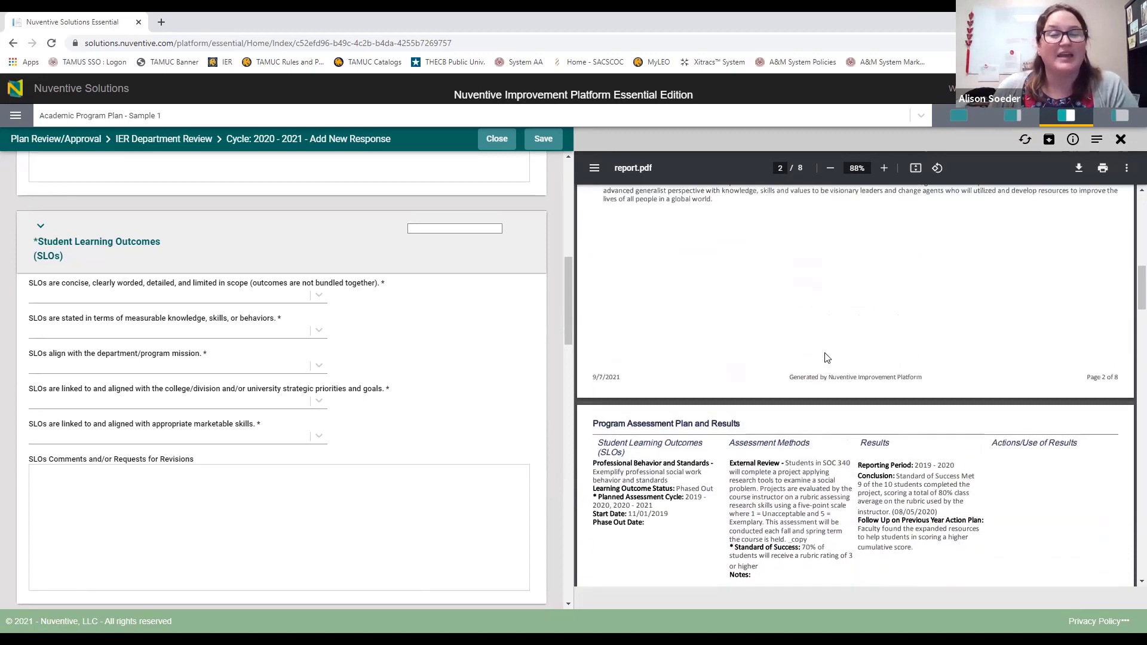
pyautogui.scroll(-1, 821, 366)
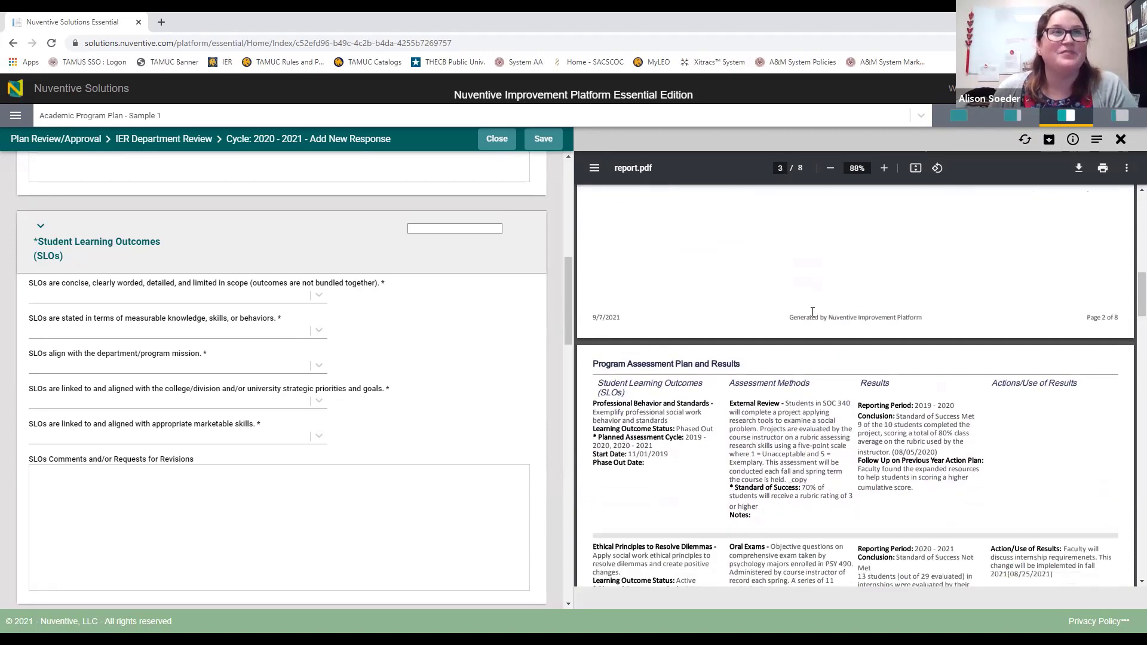
pyautogui.scroll(-2, 789, 341)
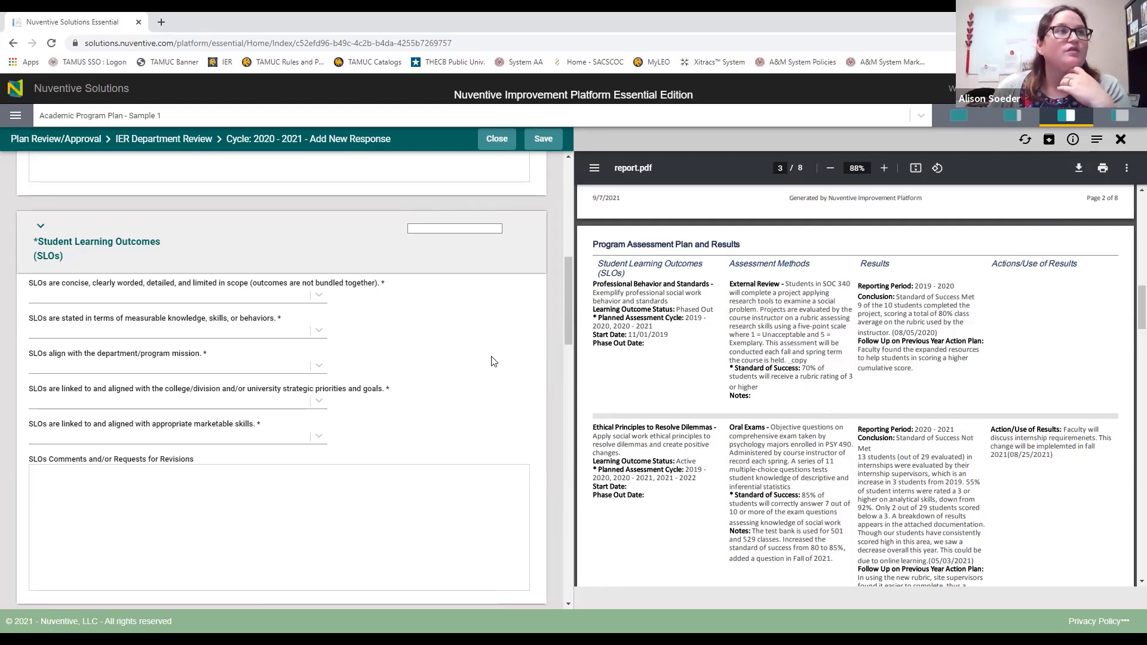
pyautogui.click(1121, 138)
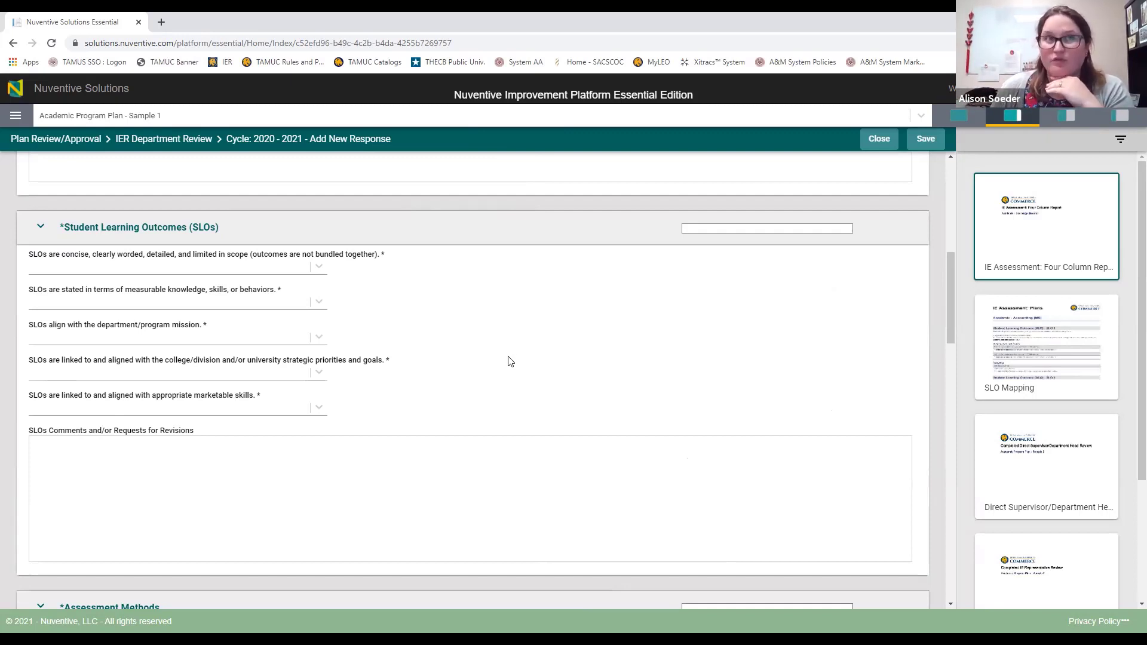
pyautogui.click(1045, 227)
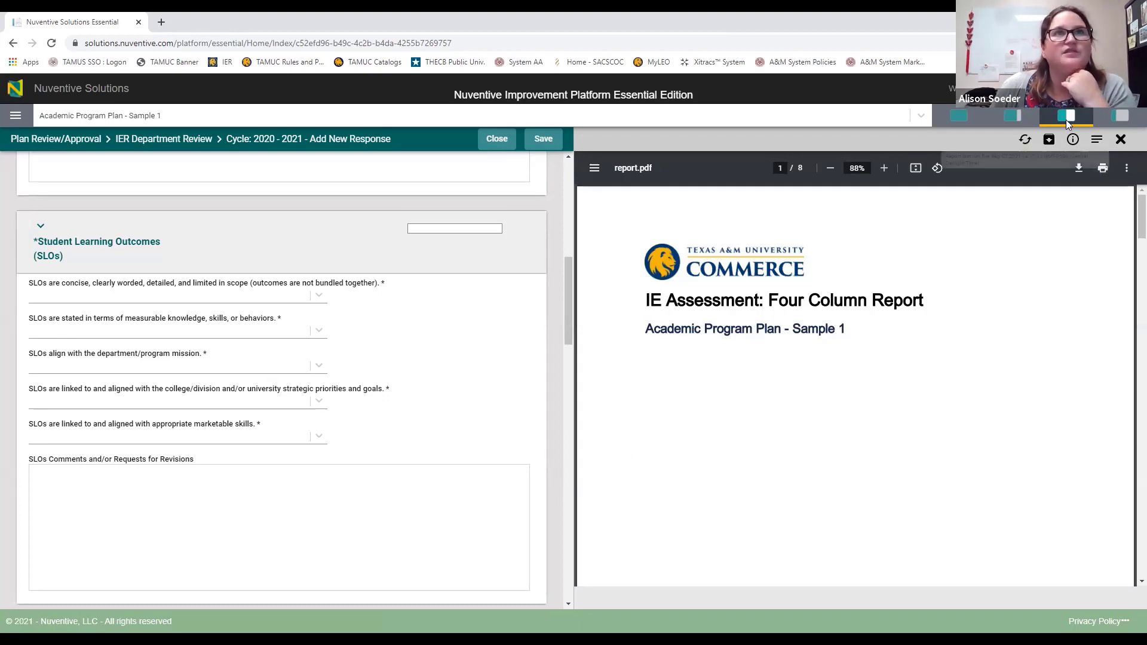
pyautogui.click(1016, 117)
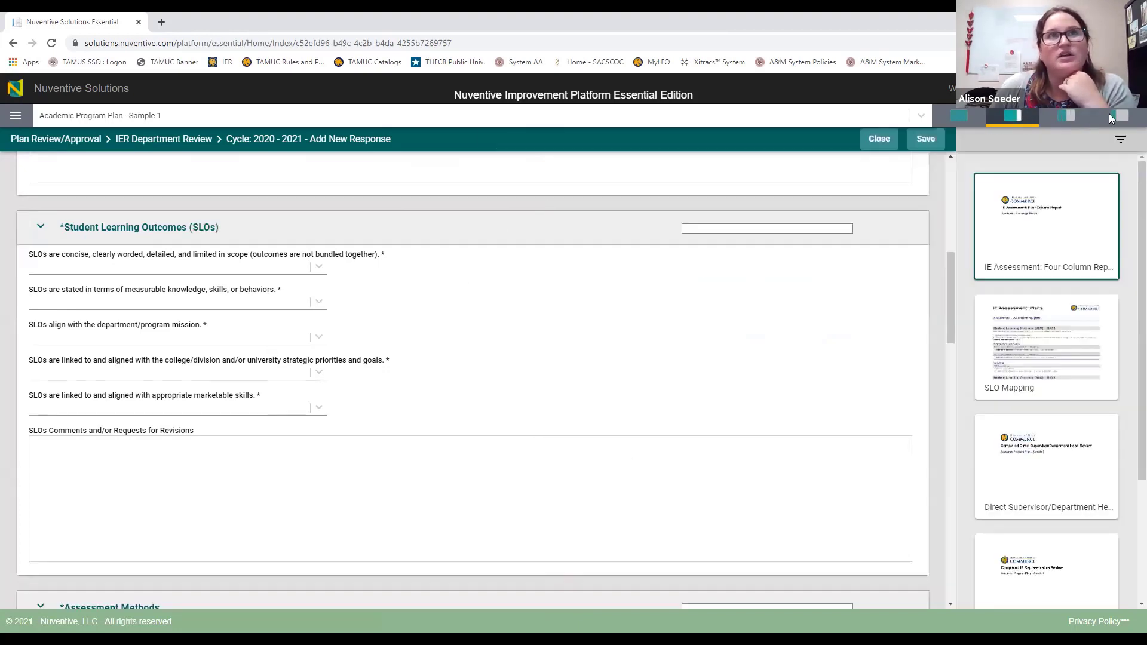
pyautogui.click(1066, 118)
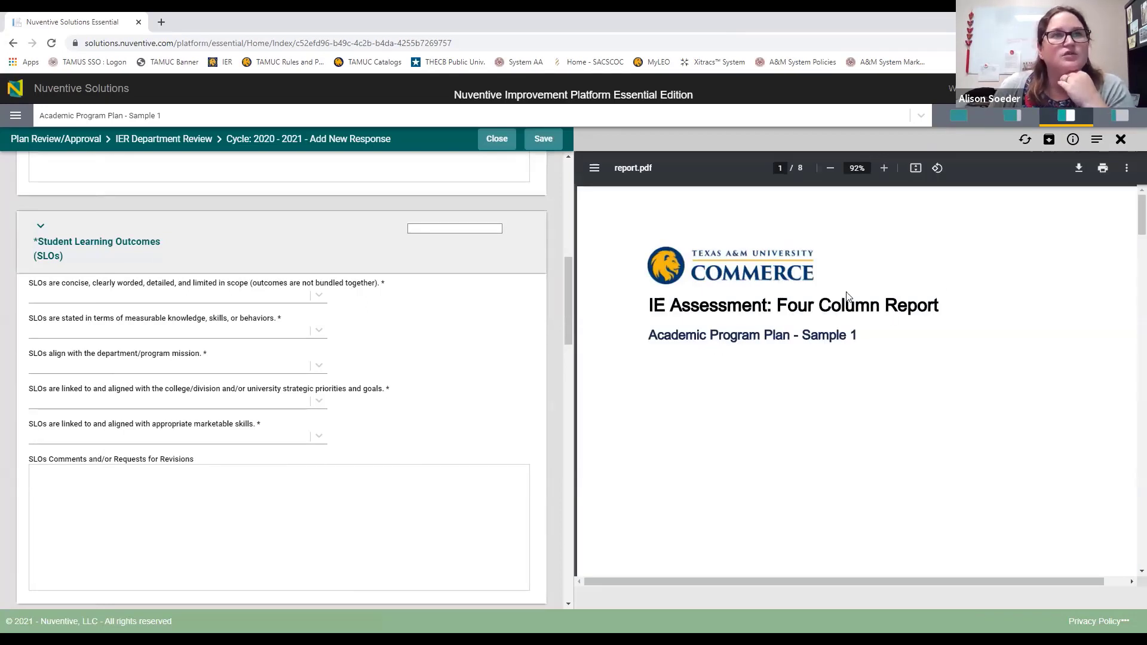
pyautogui.scroll(-10, 779, 384)
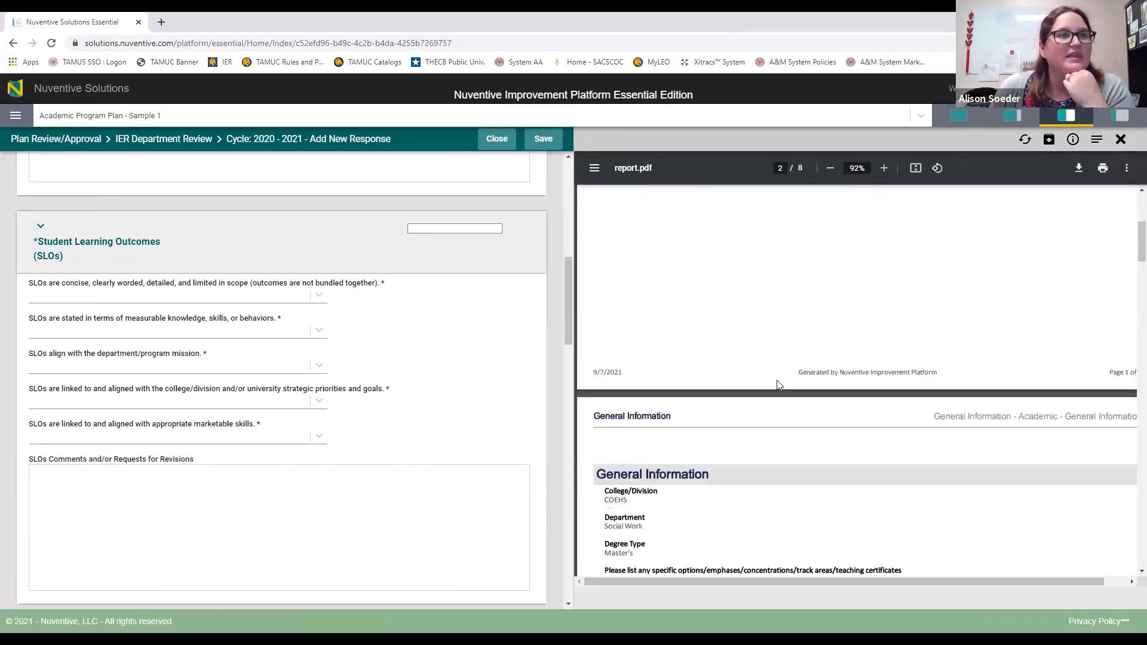
pyautogui.scroll(-12, 779, 385)
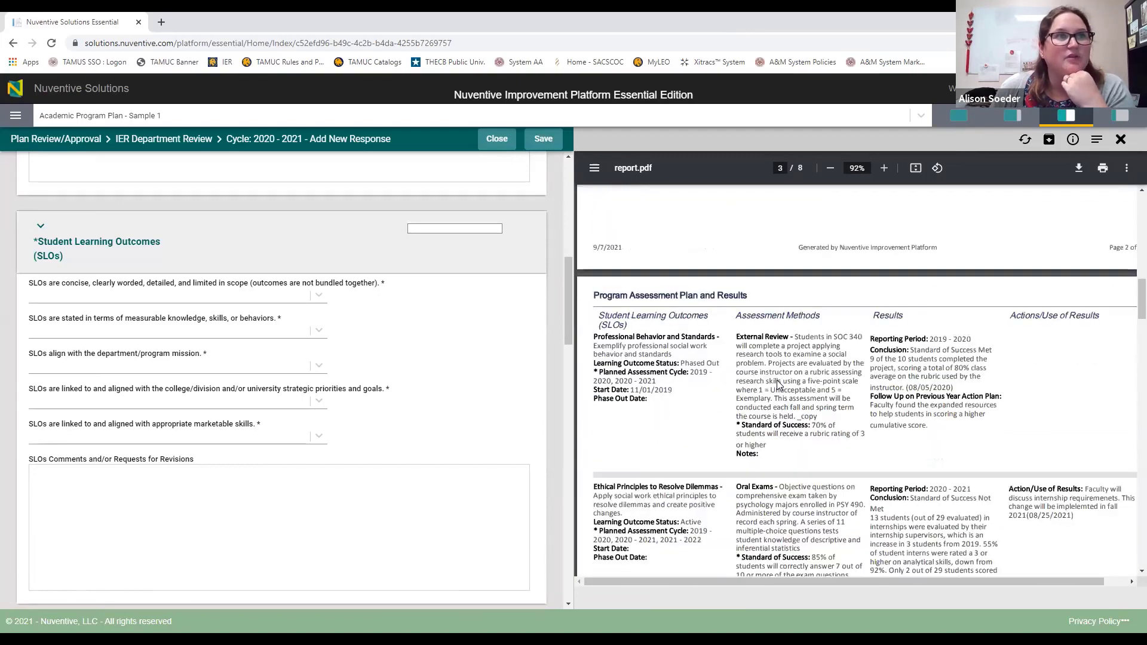
pyautogui.scroll(-5, 779, 384)
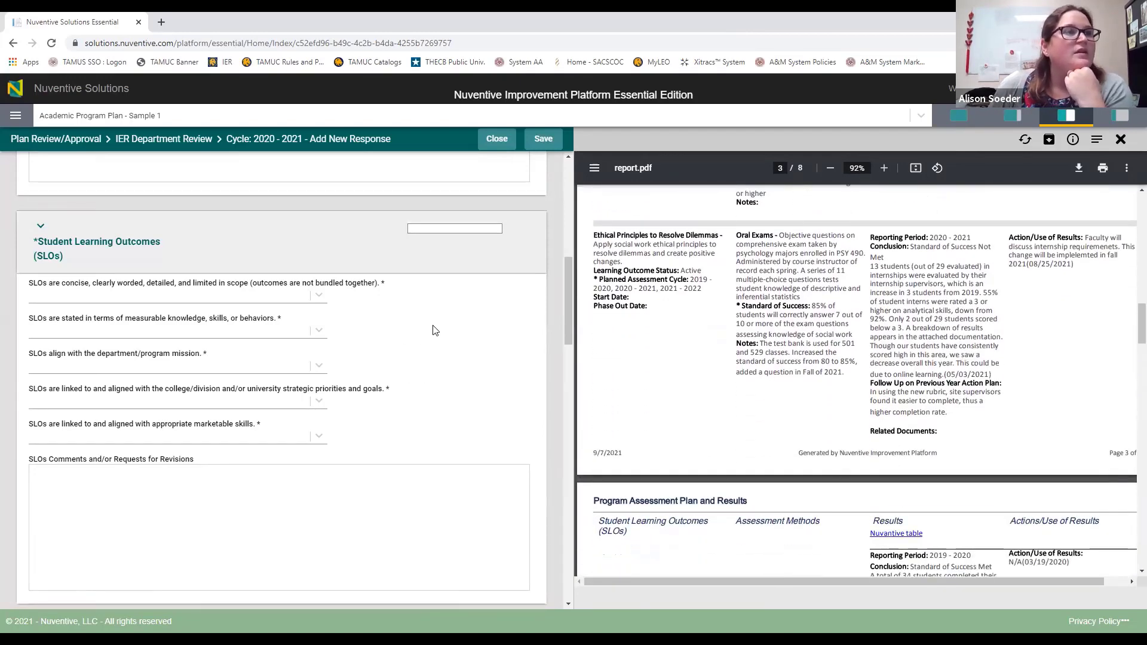
pyautogui.scroll(4, 681, 352)
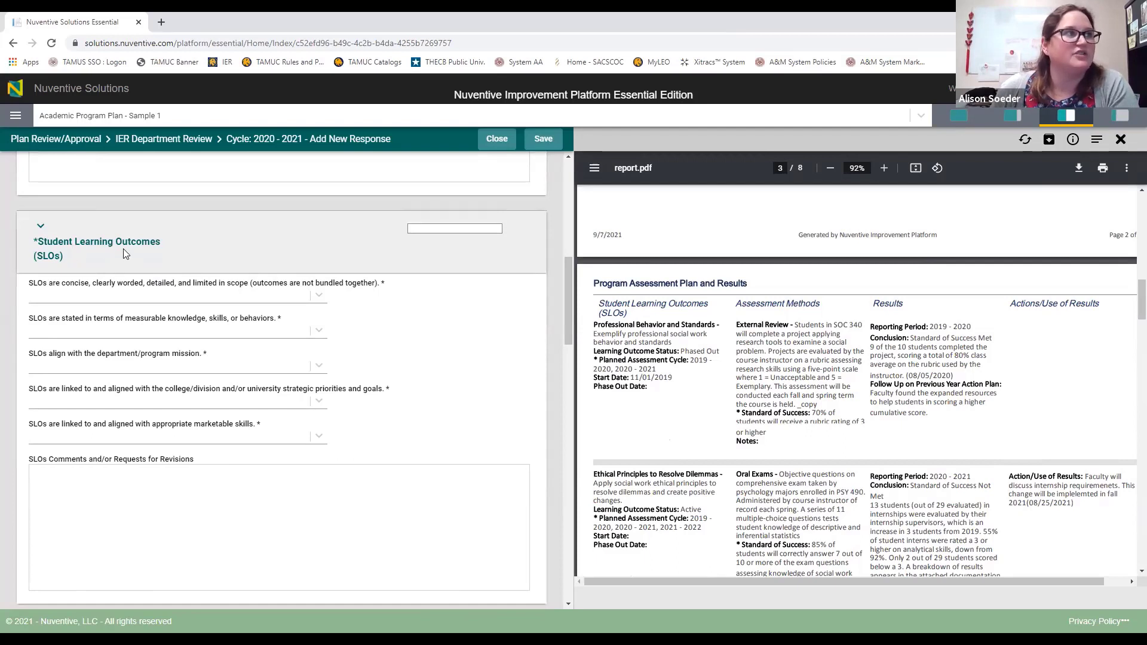
pyautogui.scroll(-1, 456, 345)
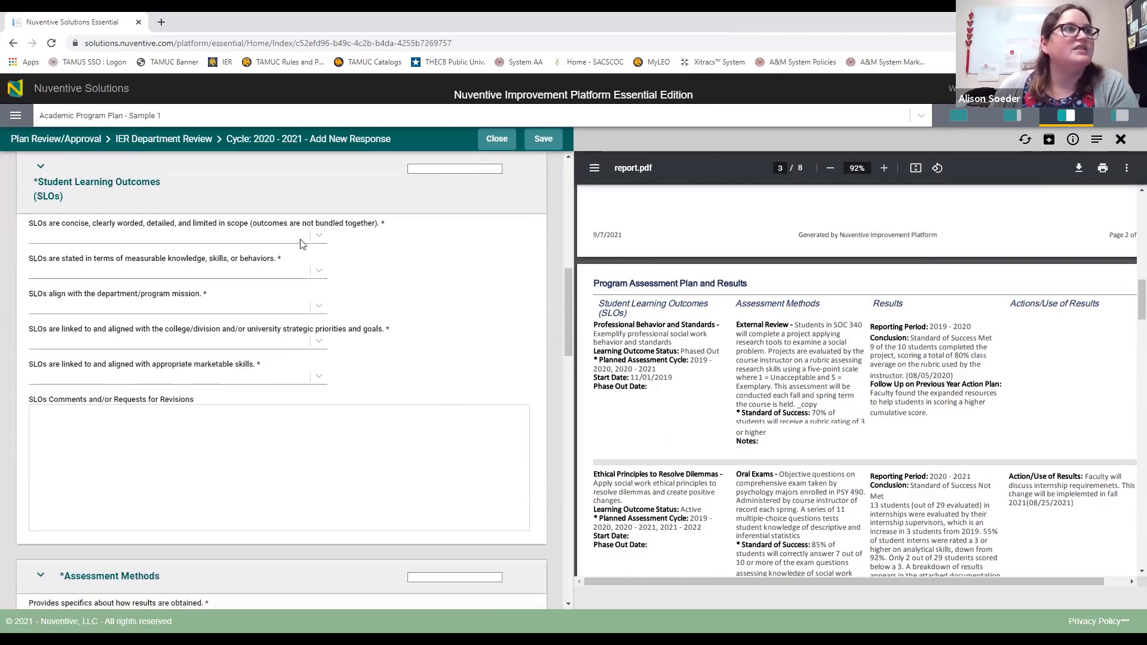
pyautogui.scroll(-5, 641, 327)
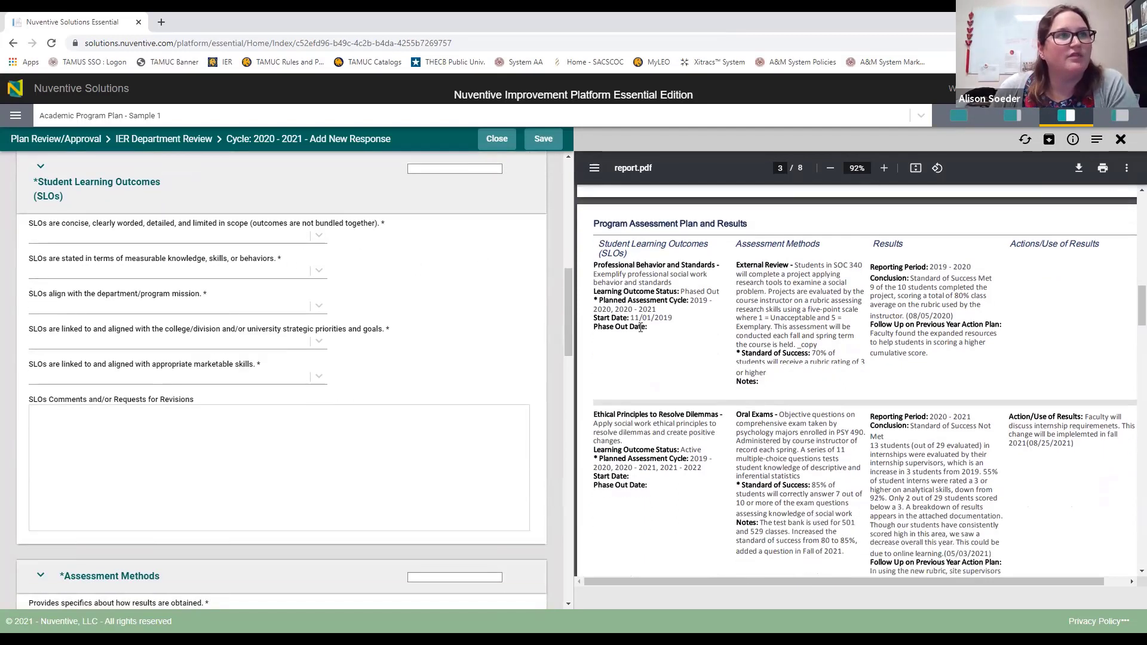
pyautogui.scroll(-3, 638, 291)
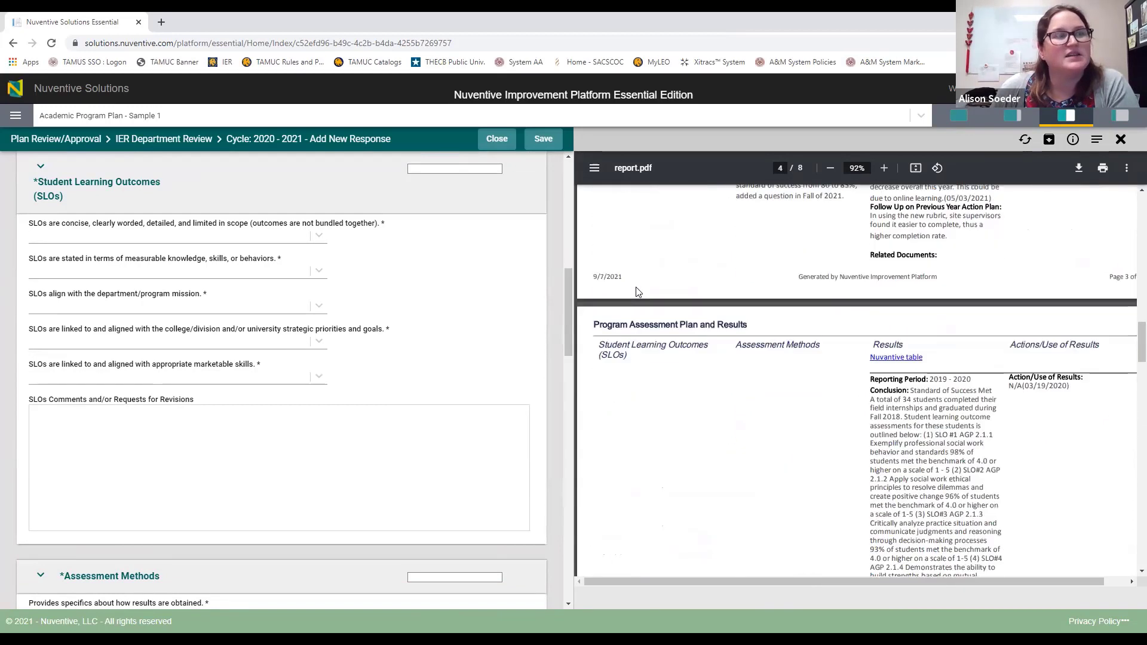
pyautogui.scroll(1, 359, 311)
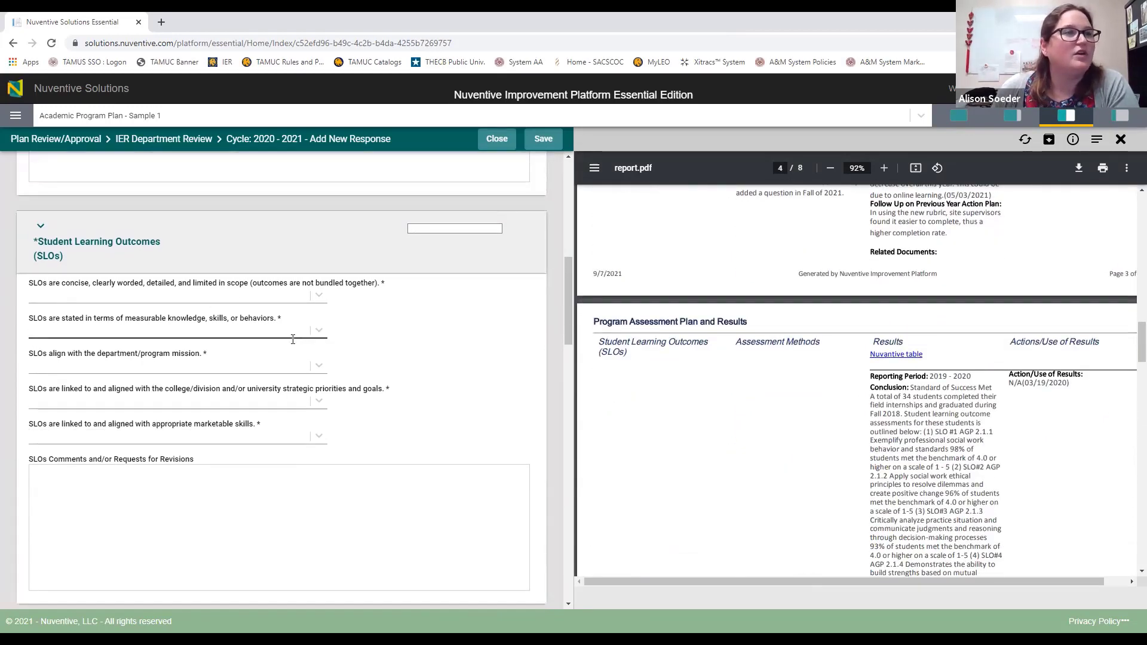
pyautogui.scroll(2, 295, 344)
pyautogui.scroll(-2, 296, 347)
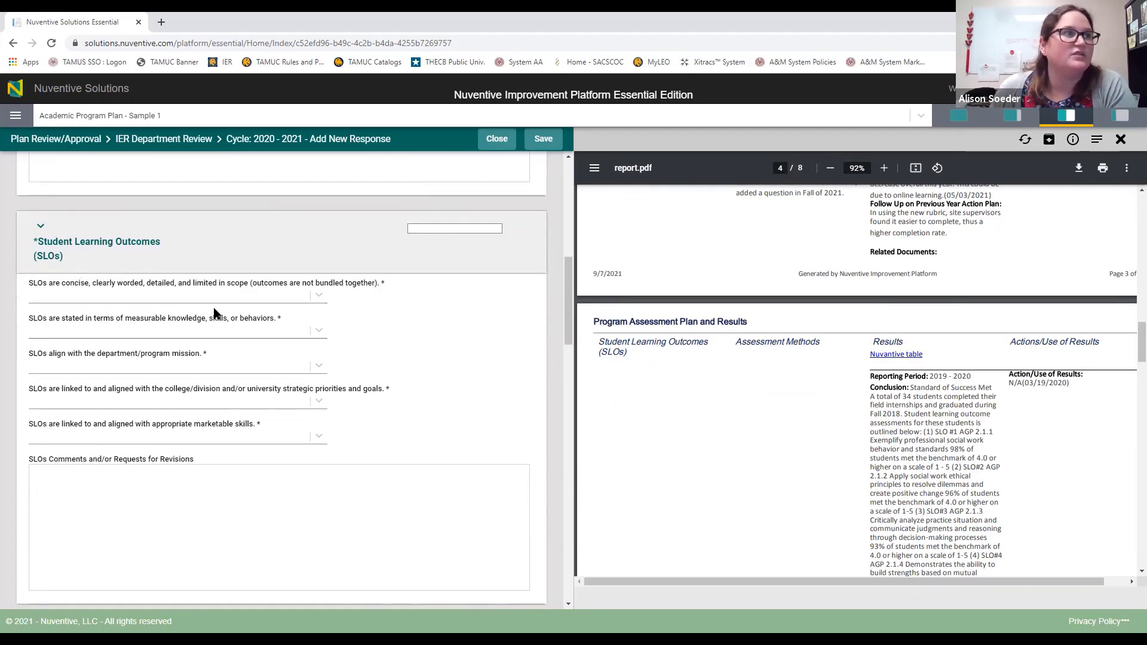
pyautogui.scroll(5, 815, 355)
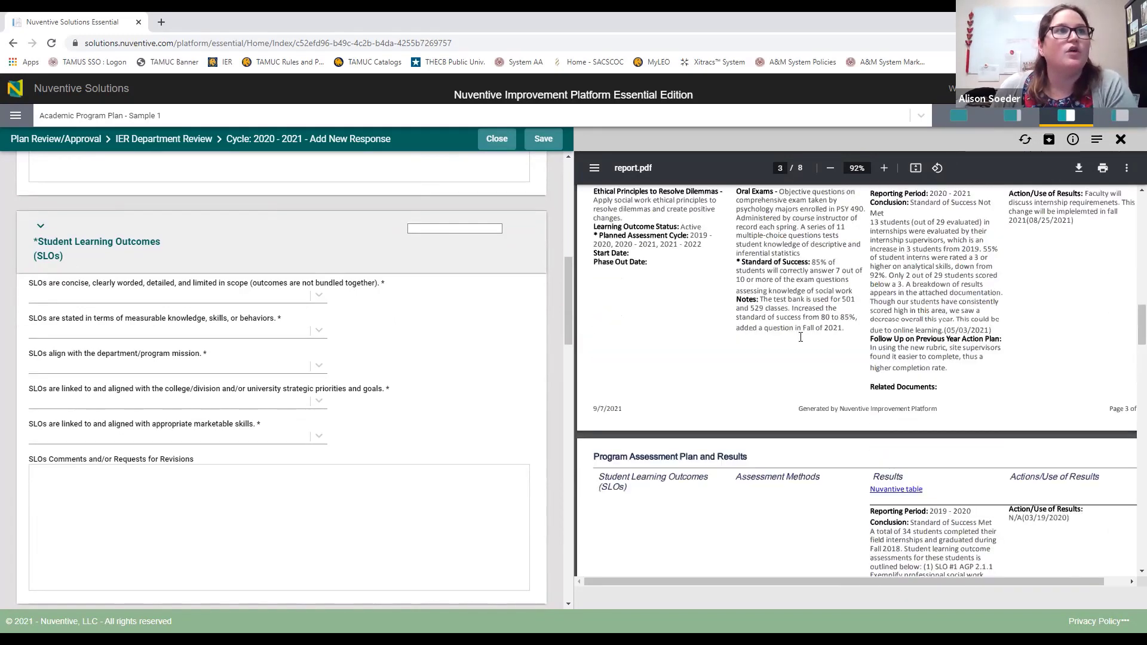
pyautogui.scroll(1, 717, 353)
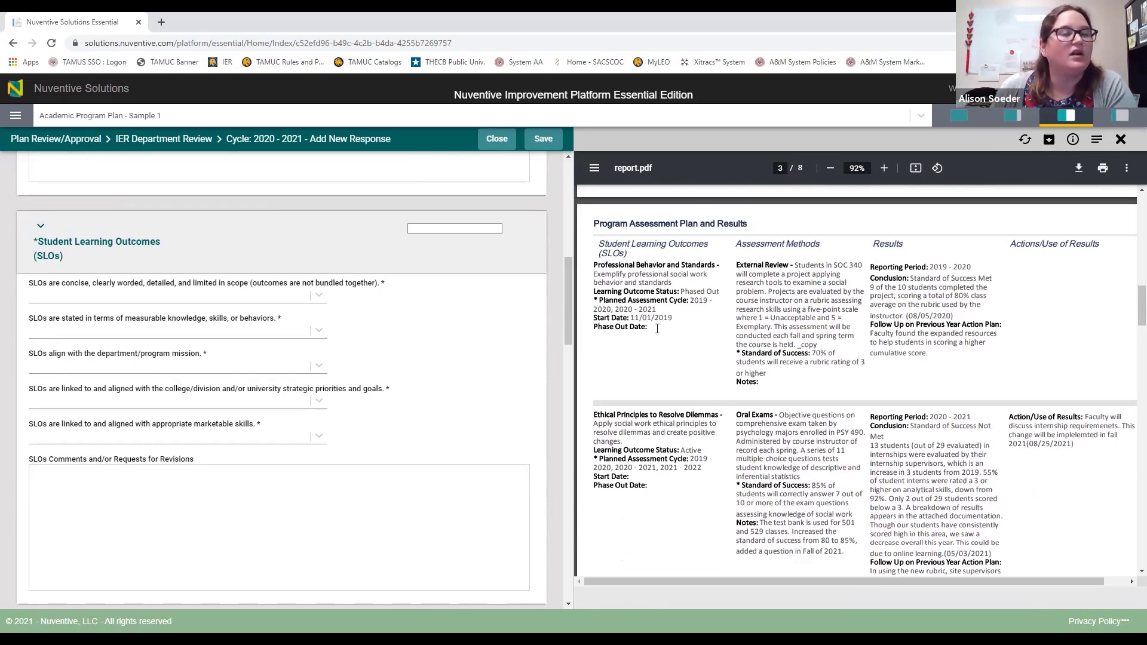
pyautogui.scroll(-10, 657, 329)
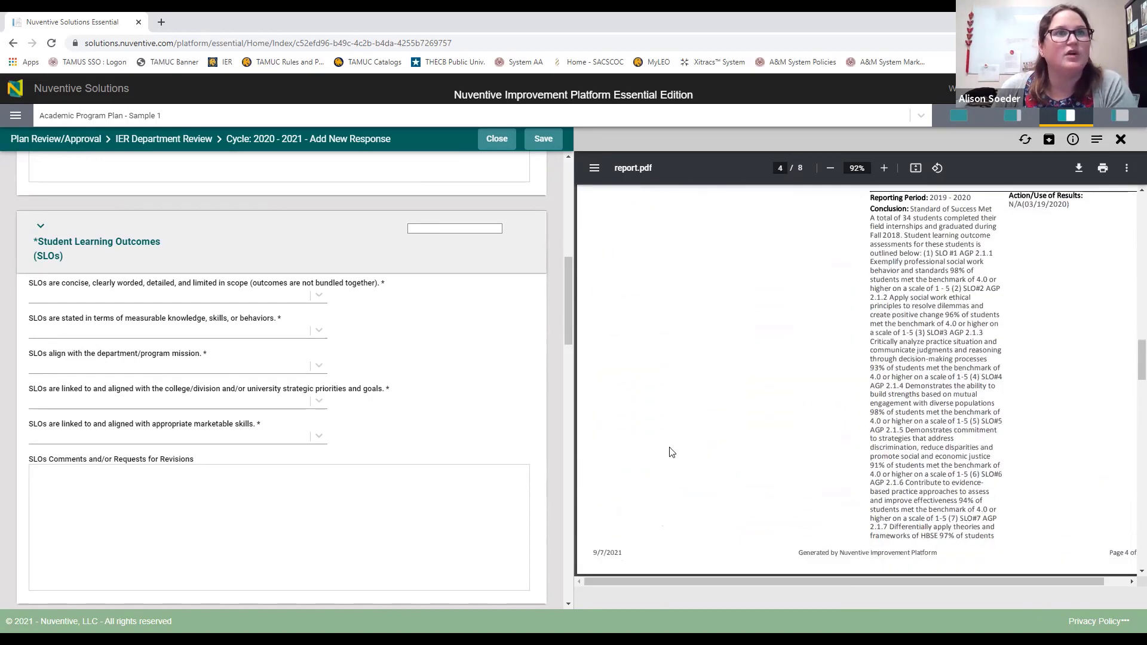
pyautogui.scroll(-15, 651, 323)
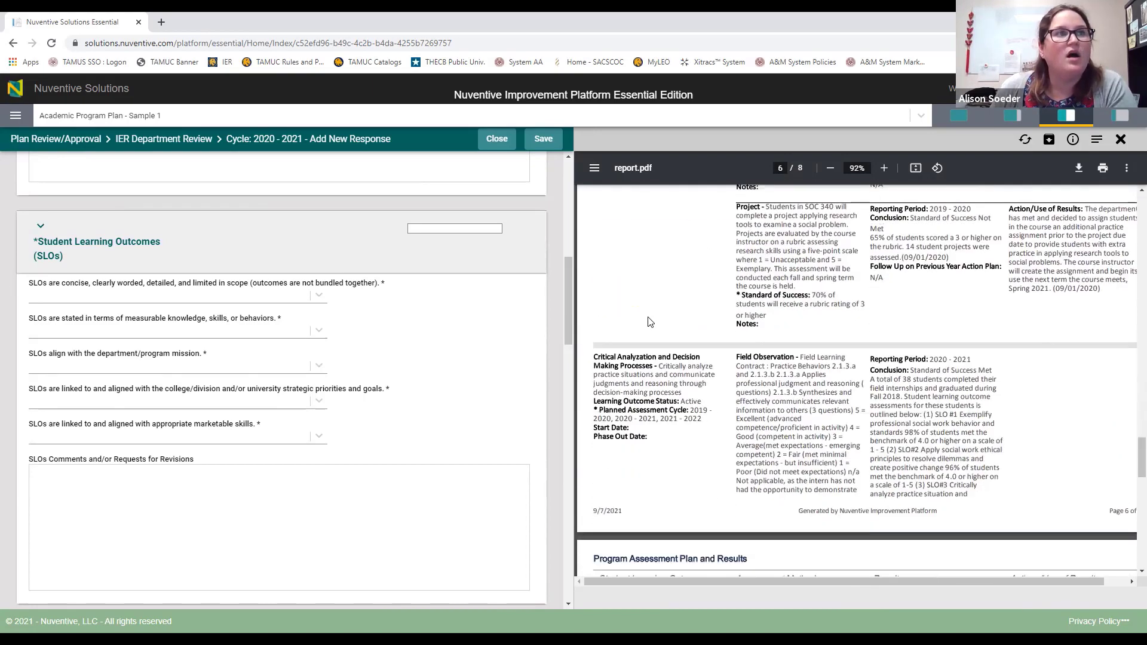
pyautogui.scroll(-3, 645, 316)
pyautogui.scroll(-12, 650, 467)
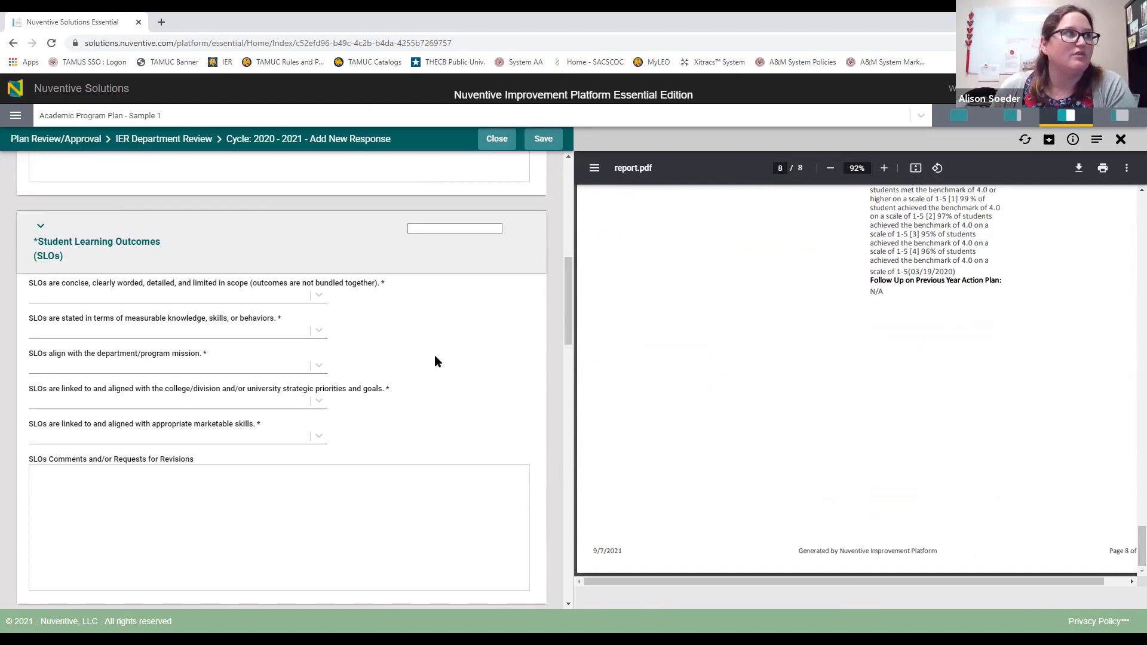
pyautogui.scroll(15, 752, 389)
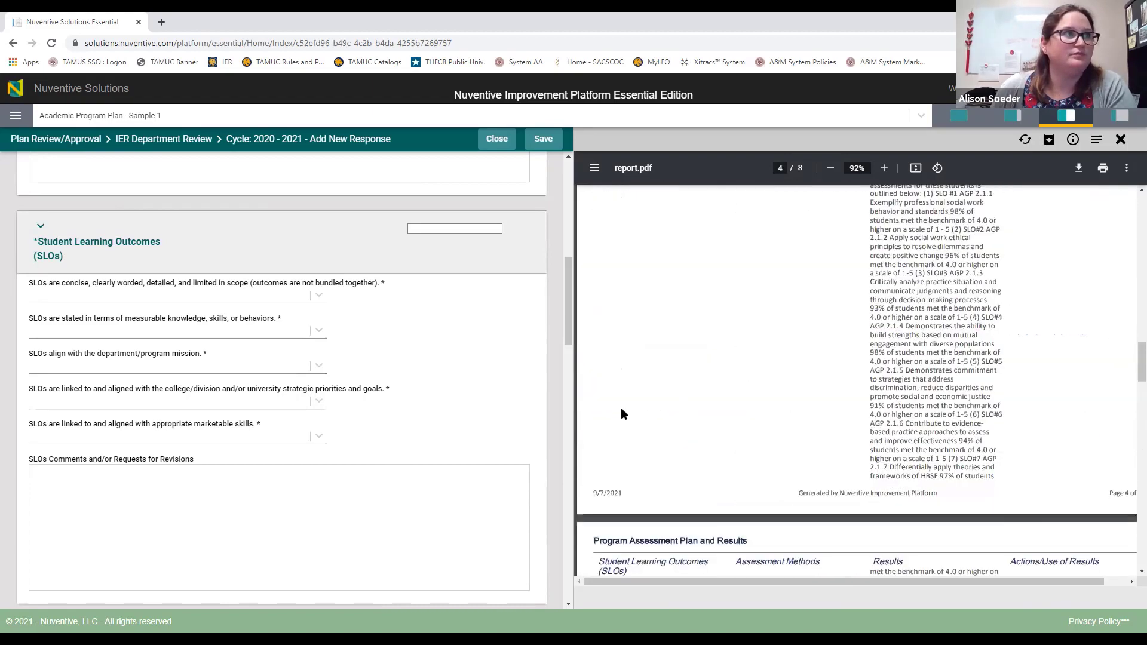
# Step: Rate concise SLOs, measurable terms, mission alignment and strategic priorities as Acceptable
pyautogui.click(317, 297)
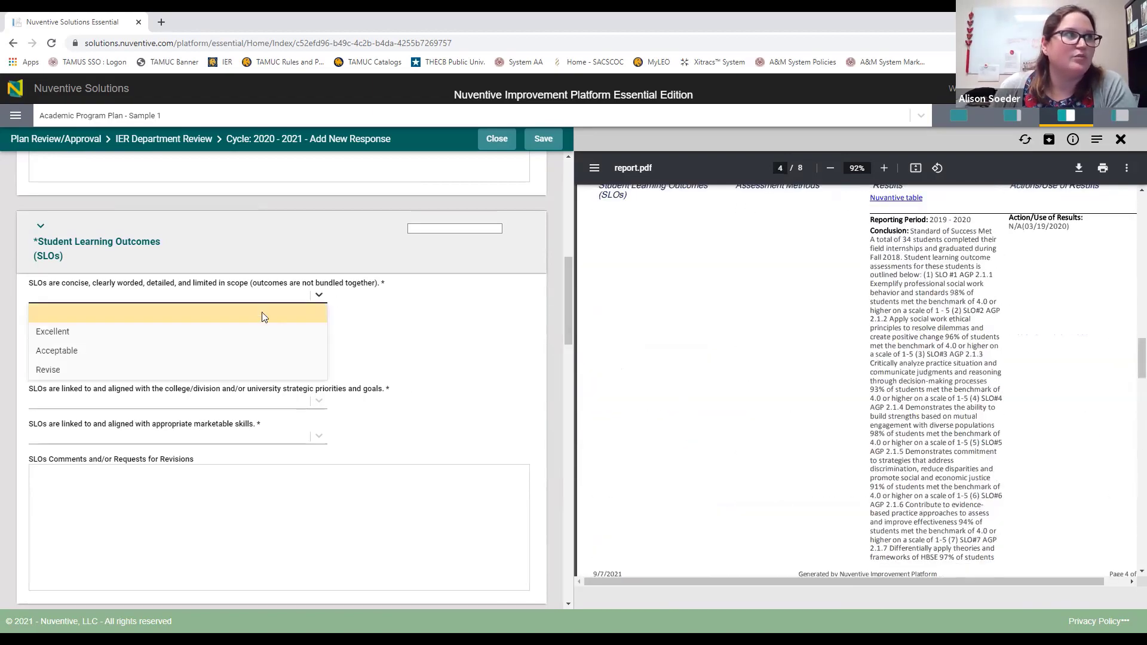
pyautogui.click(113, 348)
pyautogui.click(139, 332)
pyautogui.click(110, 384)
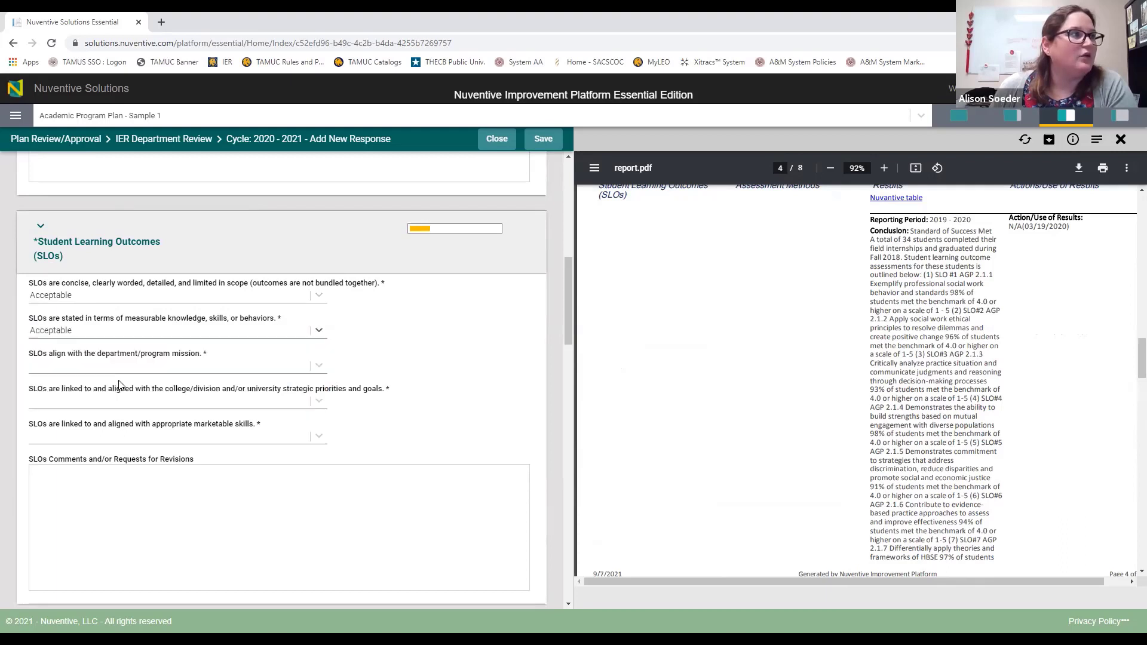
pyautogui.click(134, 369)
pyautogui.click(84, 421)
pyautogui.click(121, 405)
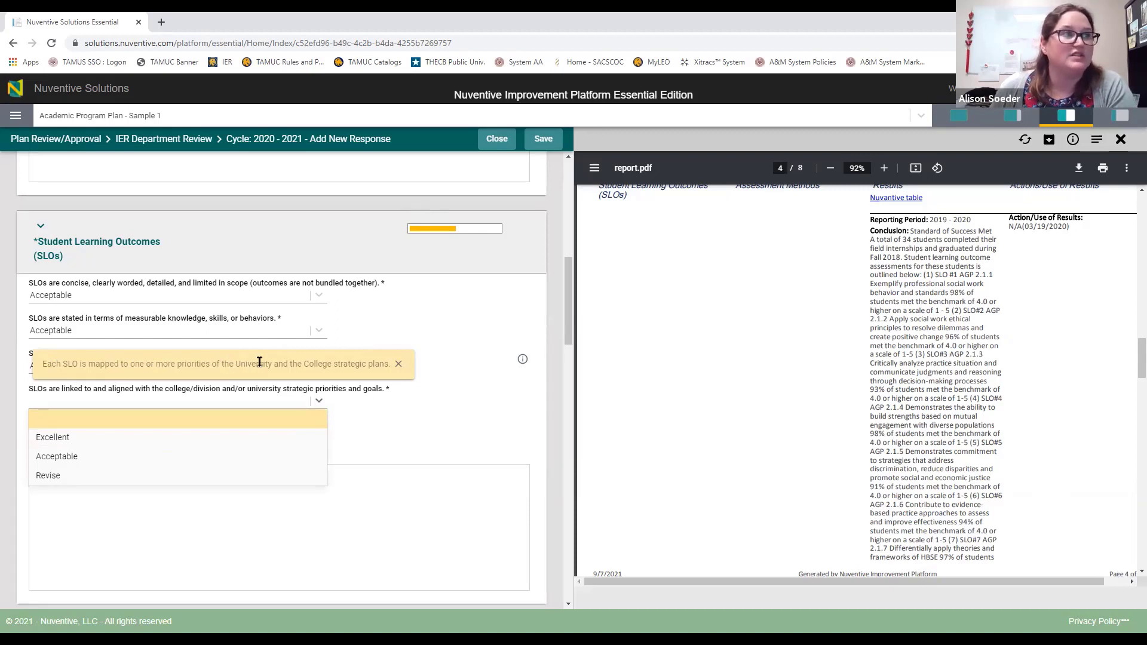
pyautogui.click(69, 457)
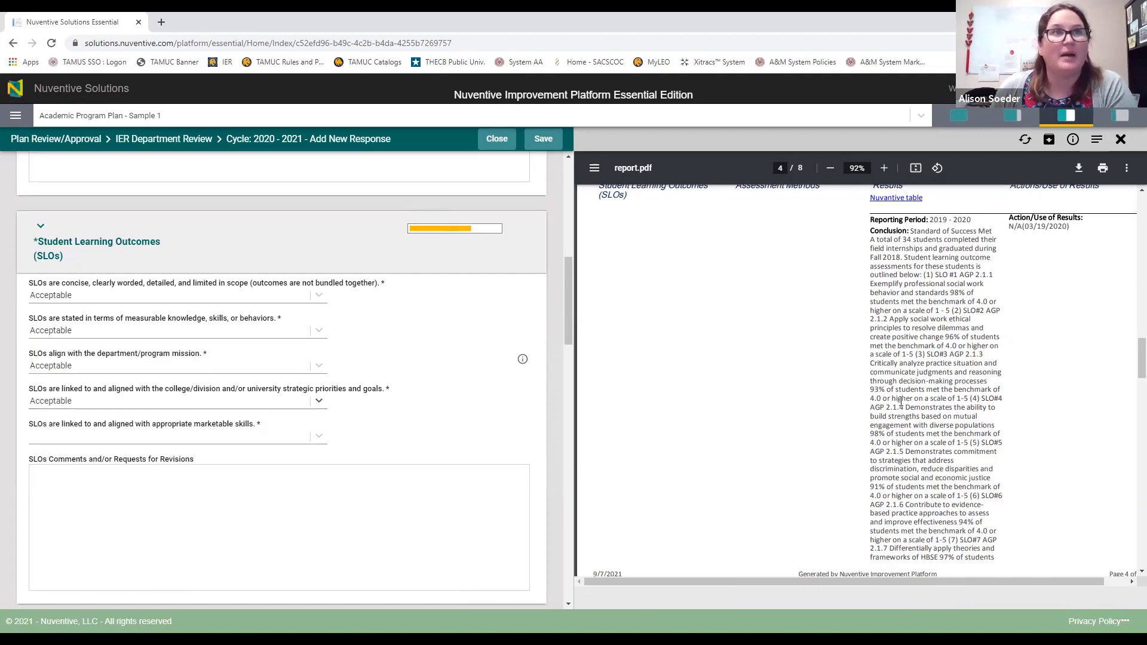
pyautogui.scroll(3, 880, 406)
pyautogui.scroll(3, 881, 406)
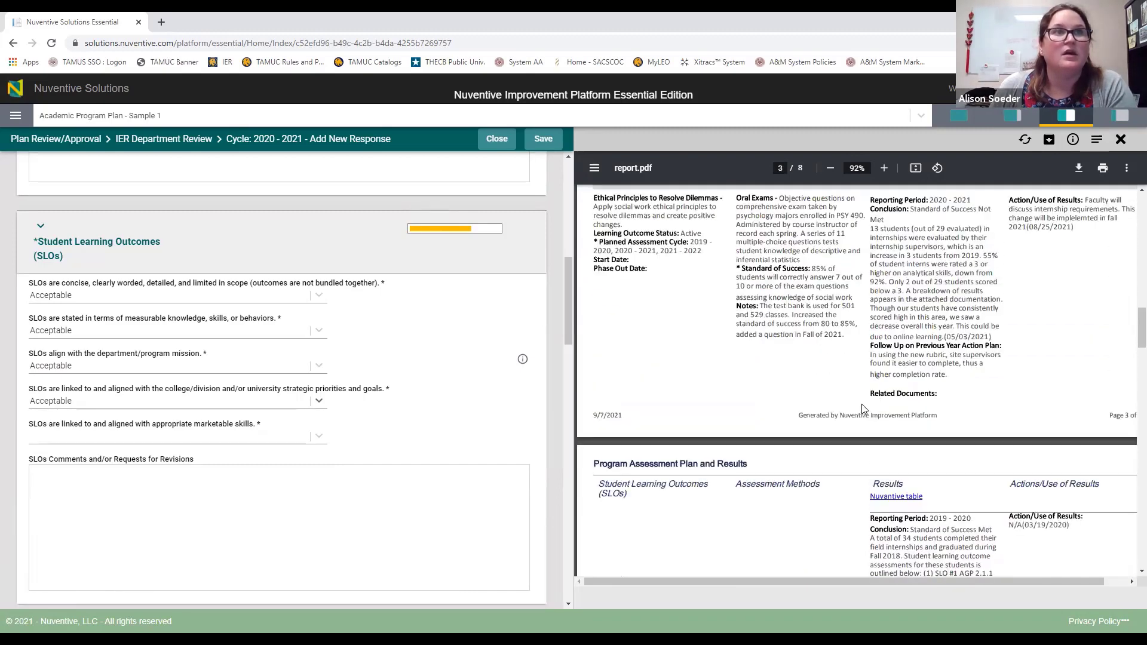
# Step: Close the assessment report, read through the SLO Mapping report, then close it
pyautogui.click(1121, 141)
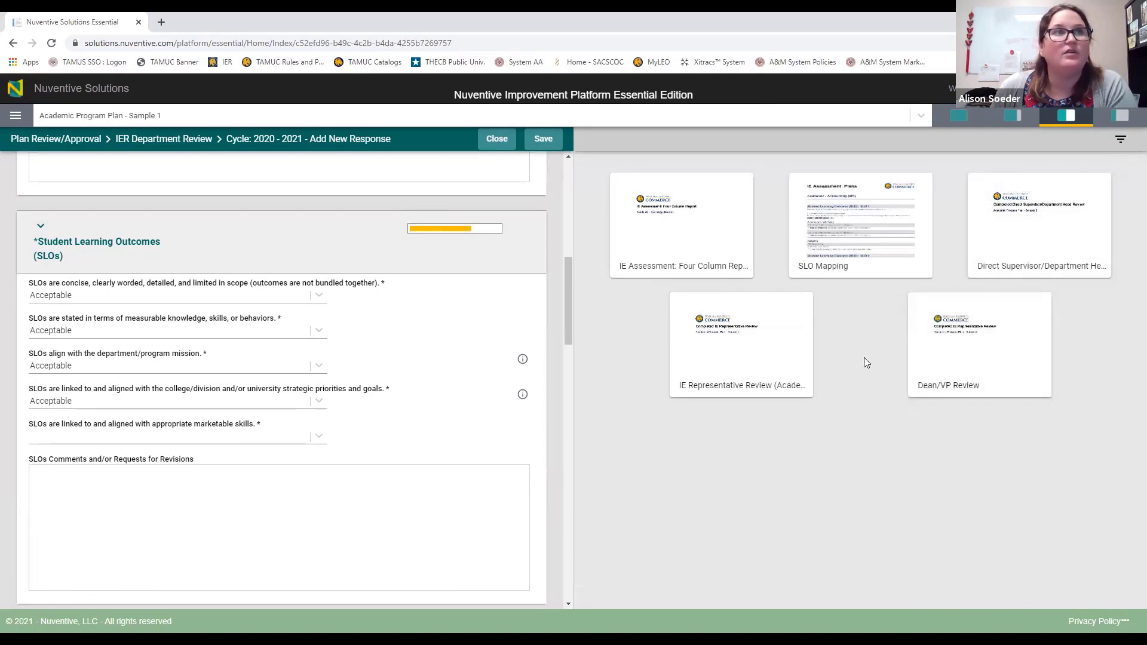
pyautogui.click(858, 236)
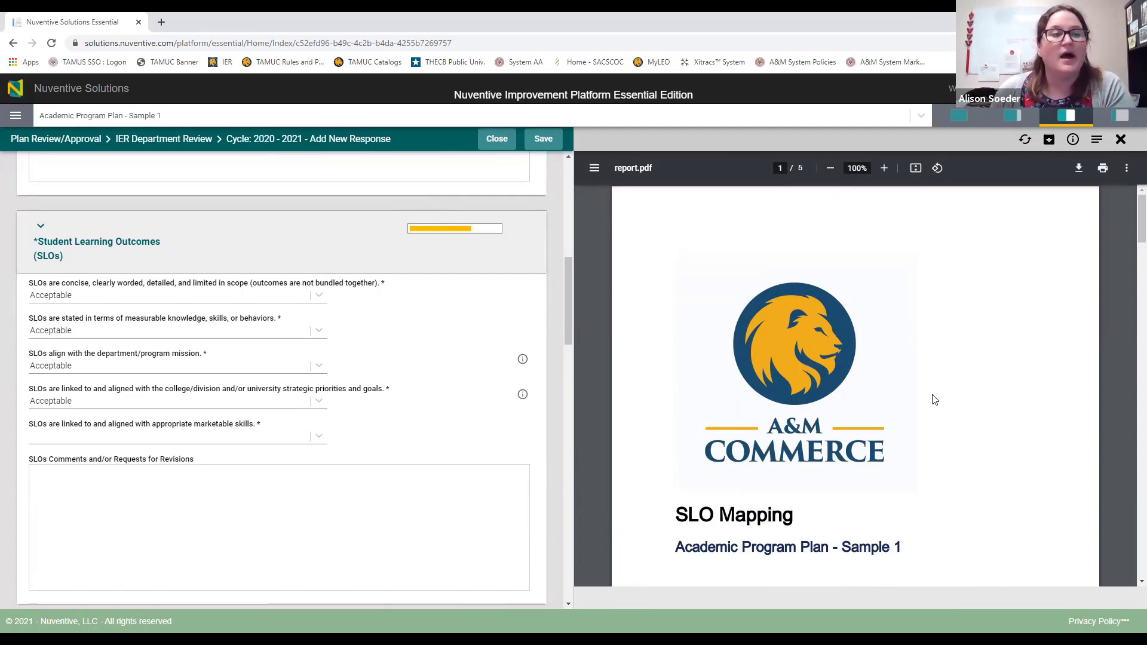
pyautogui.scroll(-20, 934, 399)
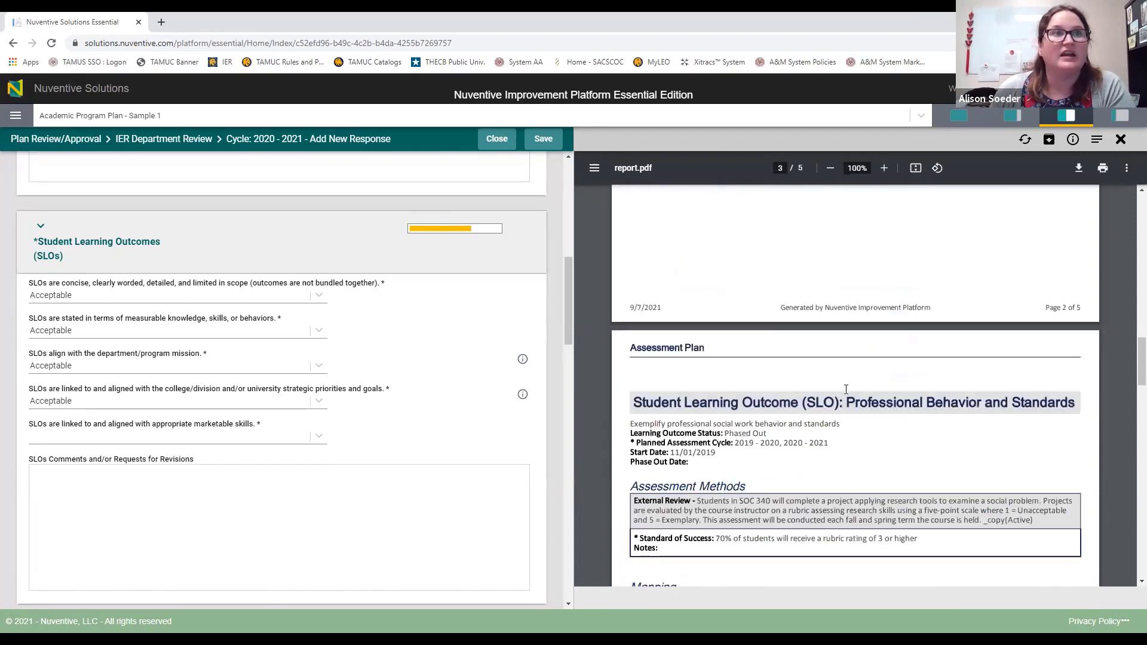
pyautogui.scroll(-4, 846, 389)
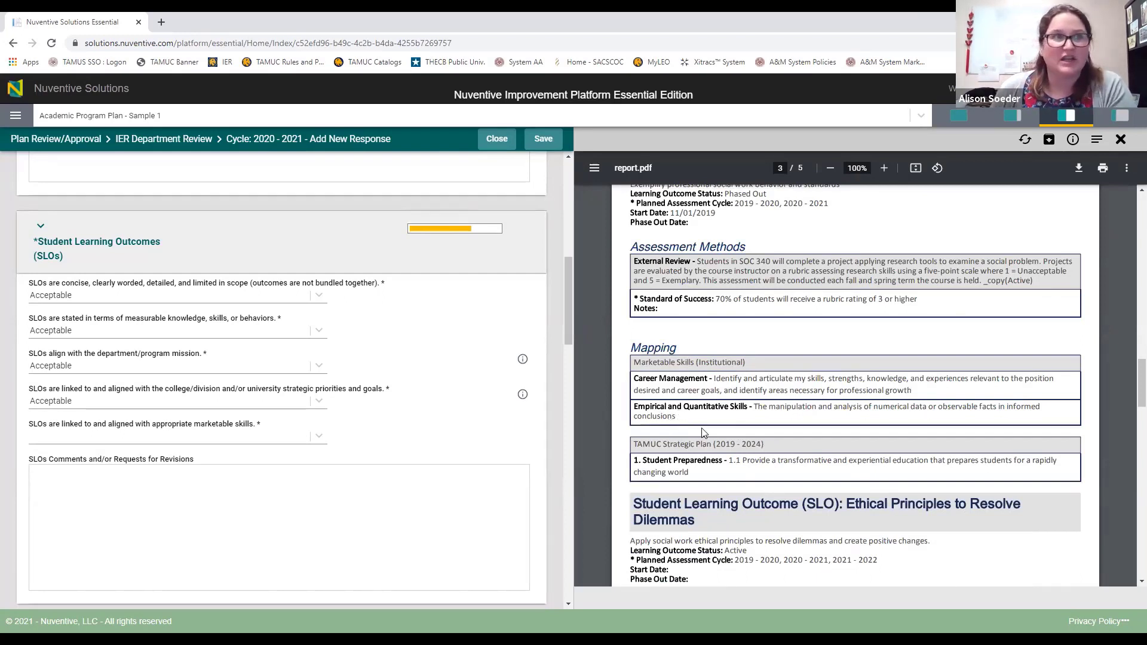
pyautogui.click(1122, 139)
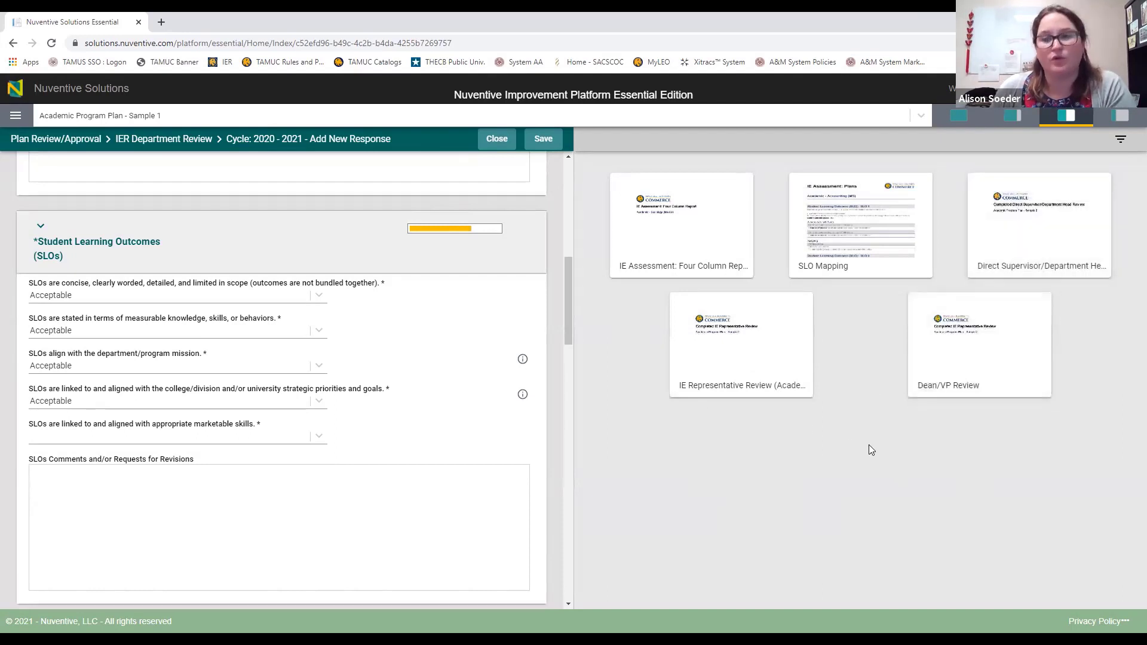
# Step: Reopen the Four Column Report at page 3 and rate marketable skills Acceptable
pyautogui.click(961, 382)
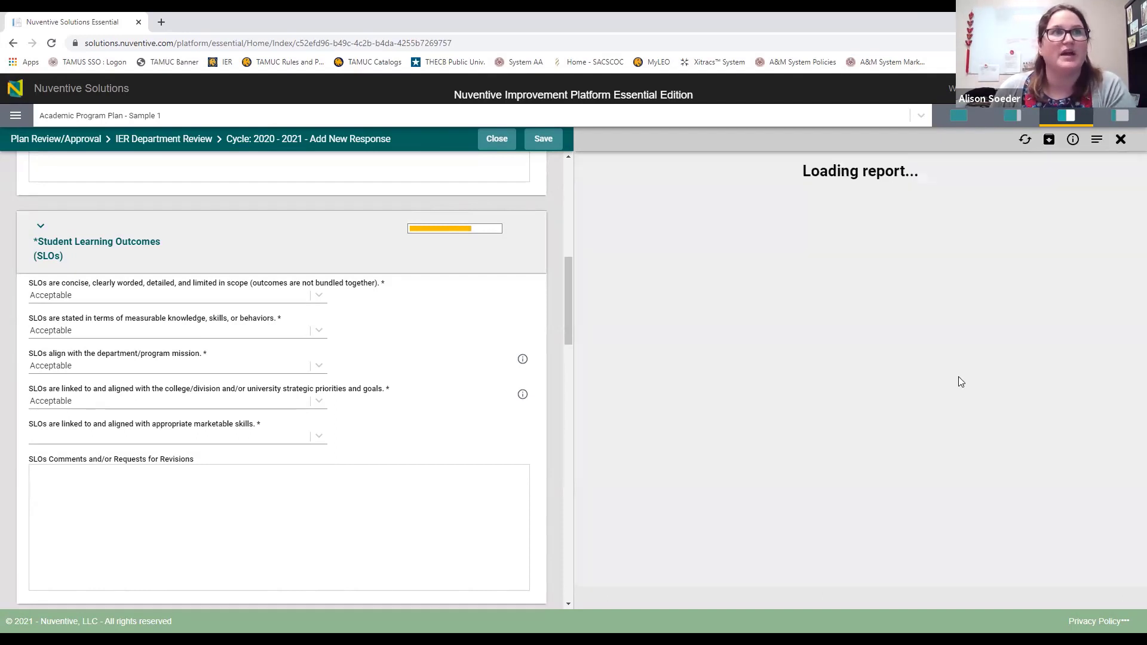
pyautogui.scroll(-8, 758, 425)
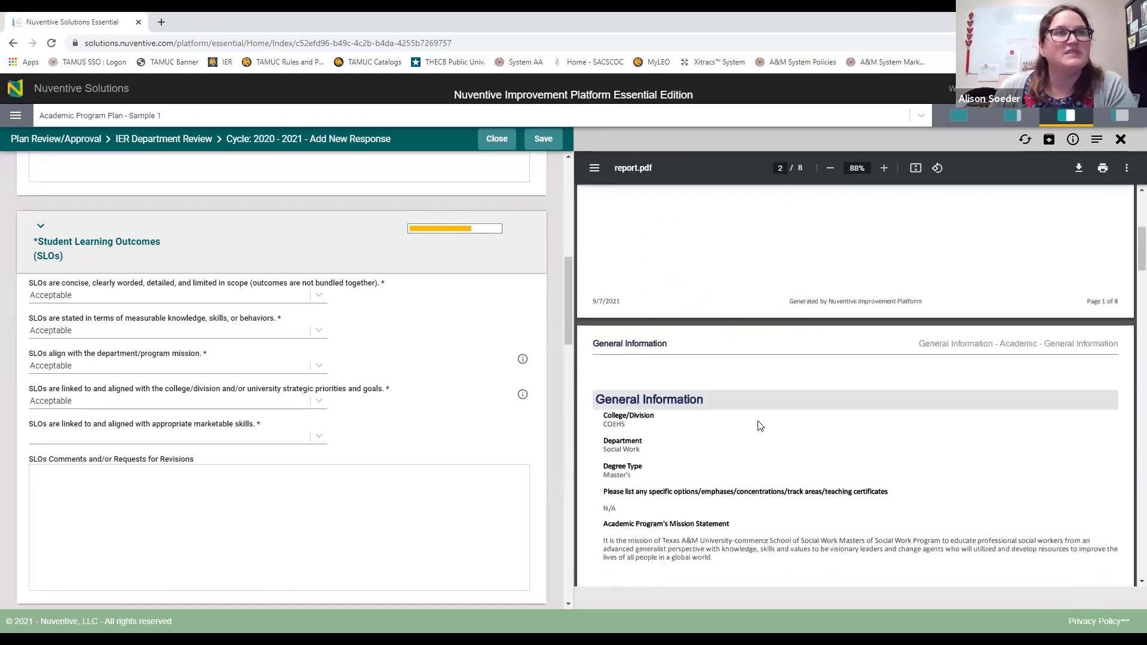
pyautogui.scroll(-8, 759, 425)
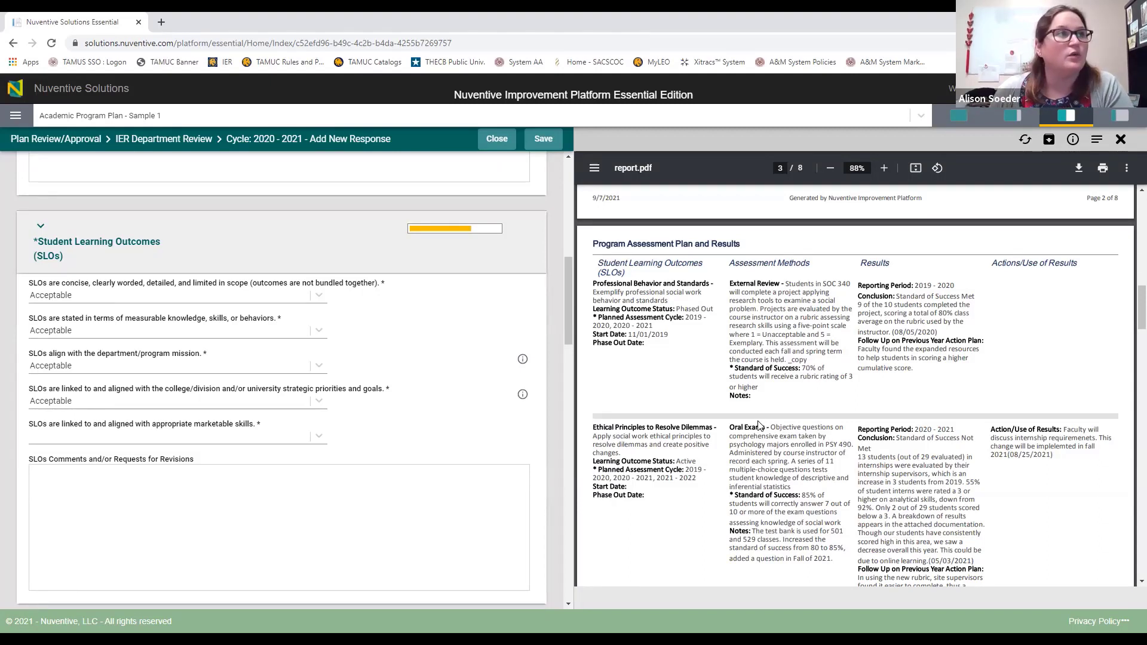
pyautogui.click(311, 430)
pyautogui.click(71, 494)
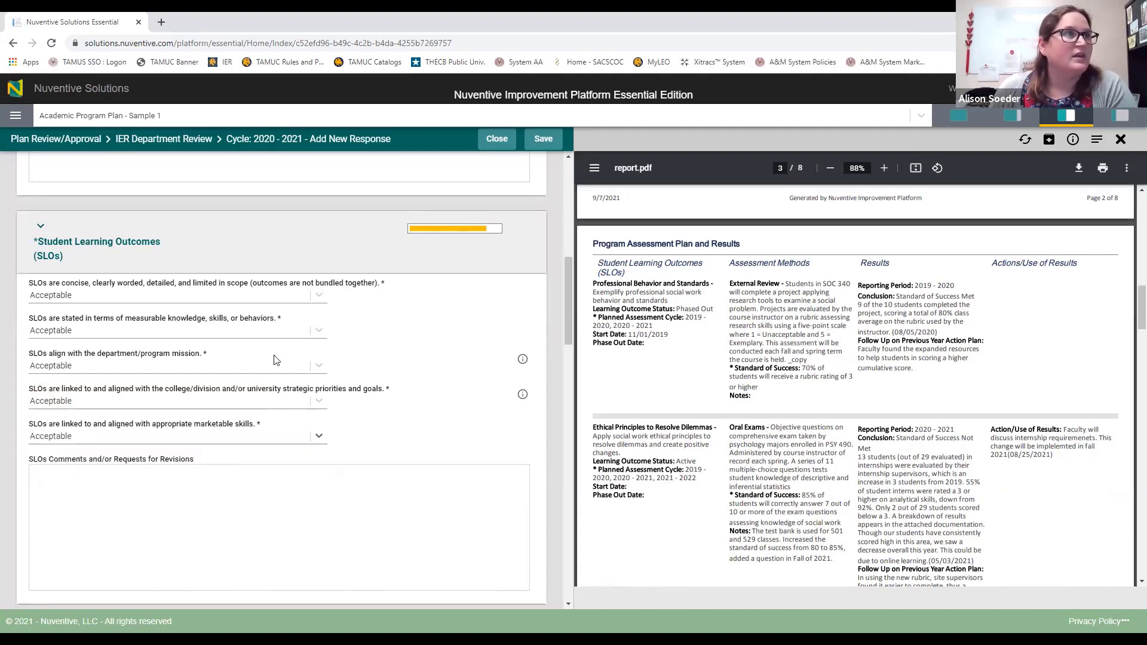
pyautogui.scroll(-1, 359, 401)
pyautogui.scroll(-1, 133, 572)
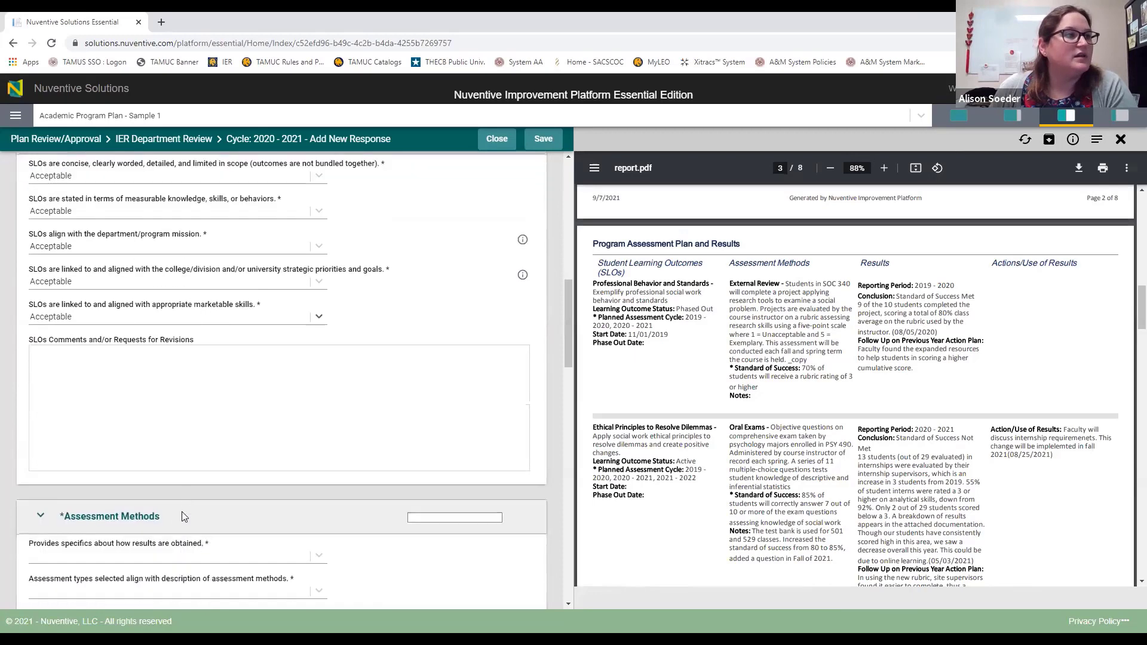
pyautogui.scroll(2, 182, 512)
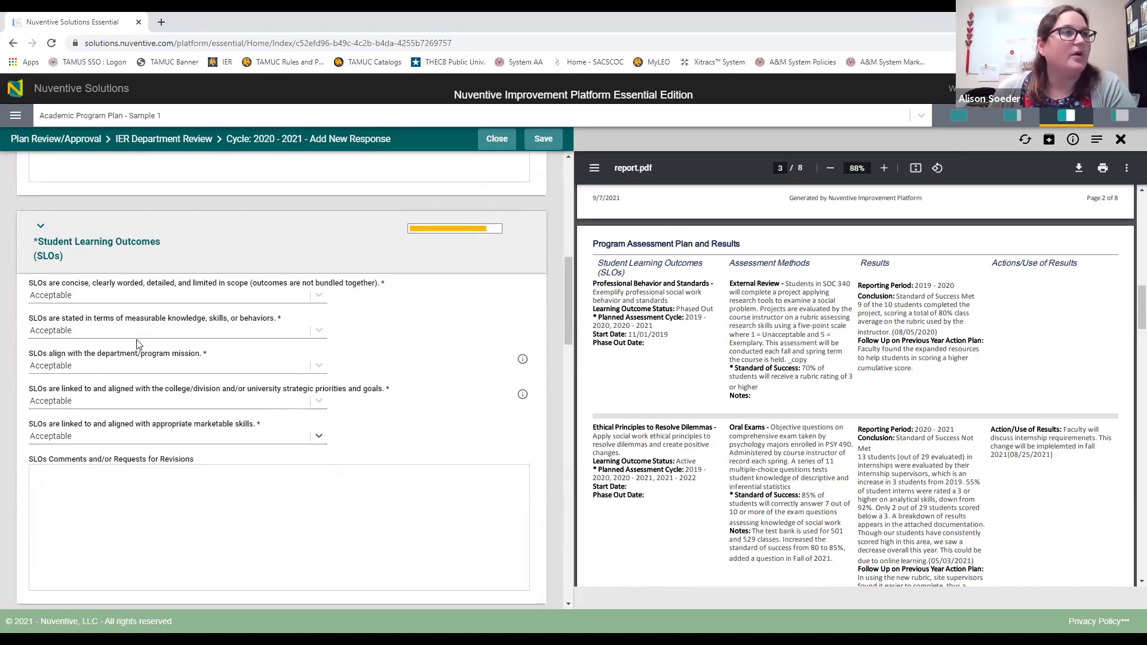
# Step: Type a 'Review completed' note in the SLO comments, then delete it again
pyautogui.moveTo(491, 233)
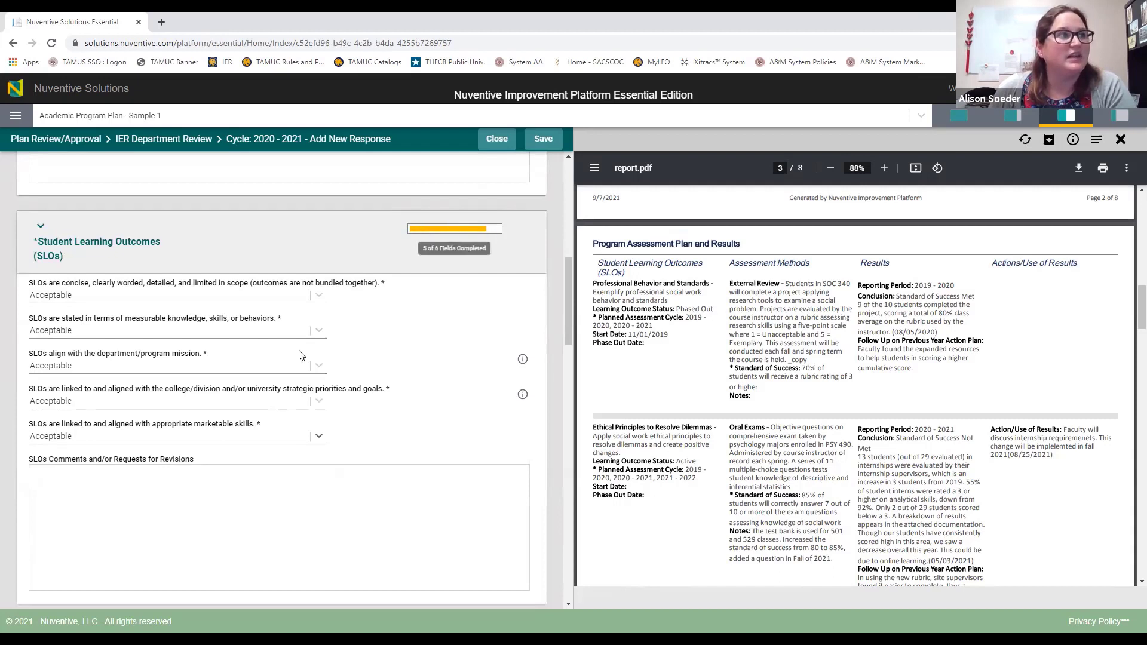
pyautogui.click(170, 502)
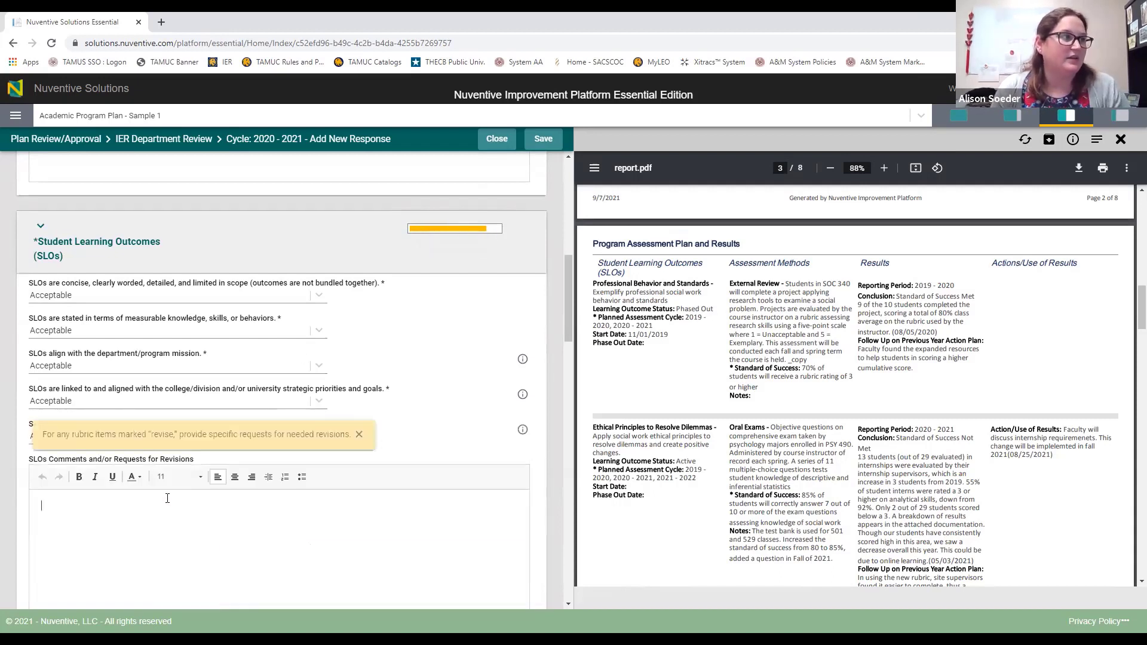
pyautogui.write('Review completed')
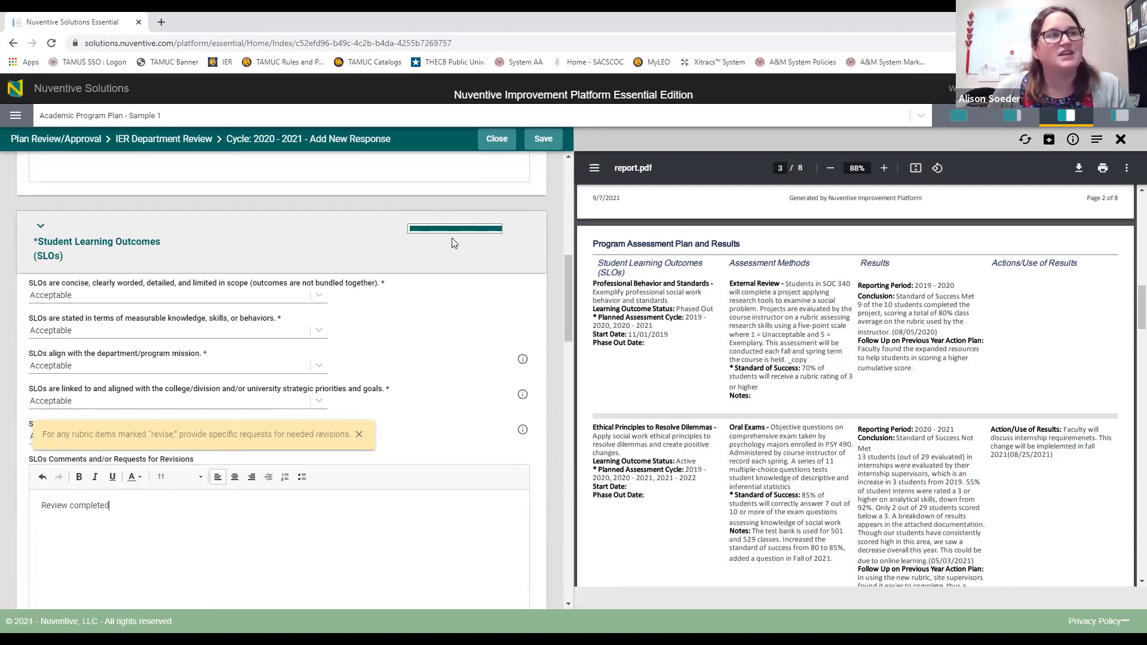
pyautogui.moveTo(466, 235)
pyautogui.tripleClick(89, 510)
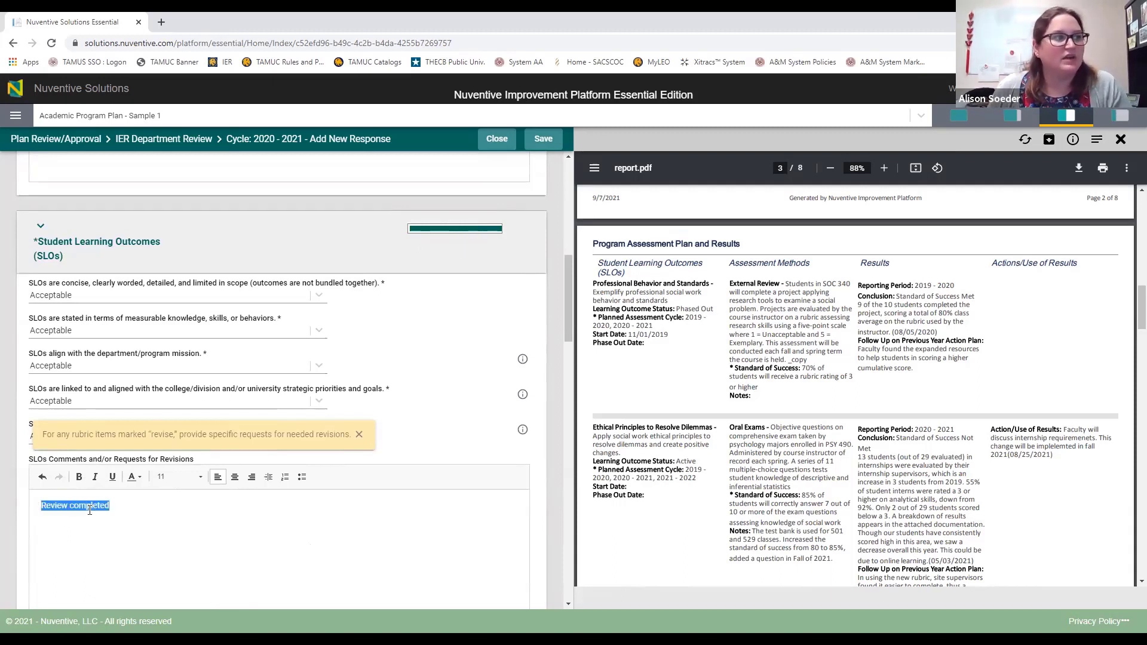
pyautogui.press('BackSpace')
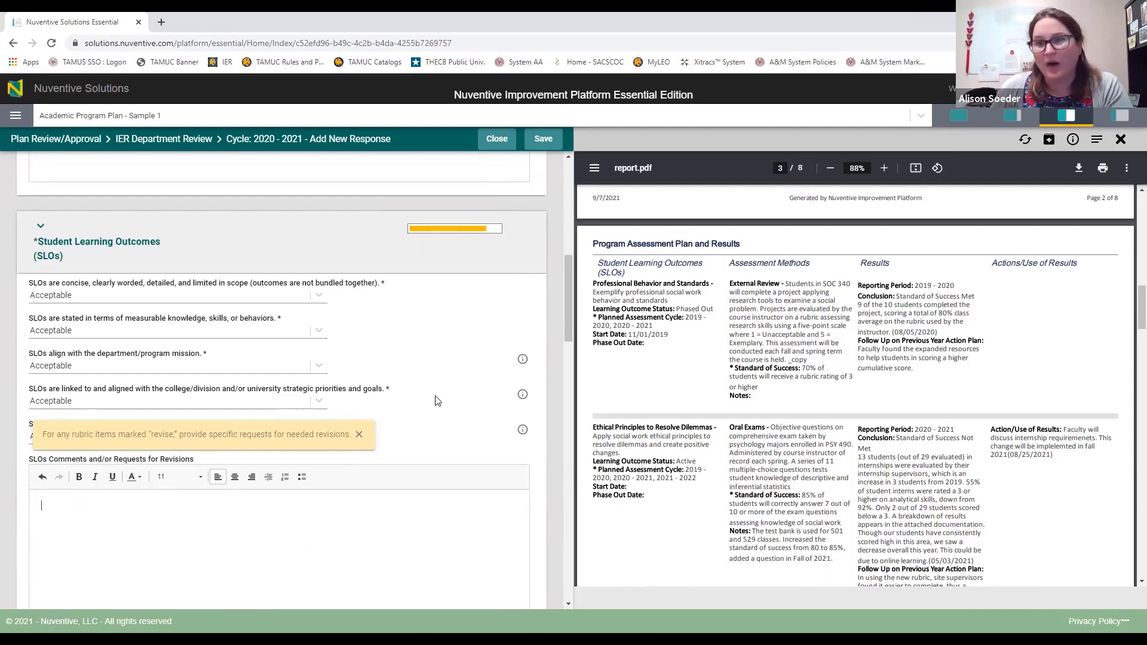
# Step: Rate SLO alignment with the mission as Revise and comment that the alignment is incomplete and should be rewritten
pyautogui.click(359, 434)
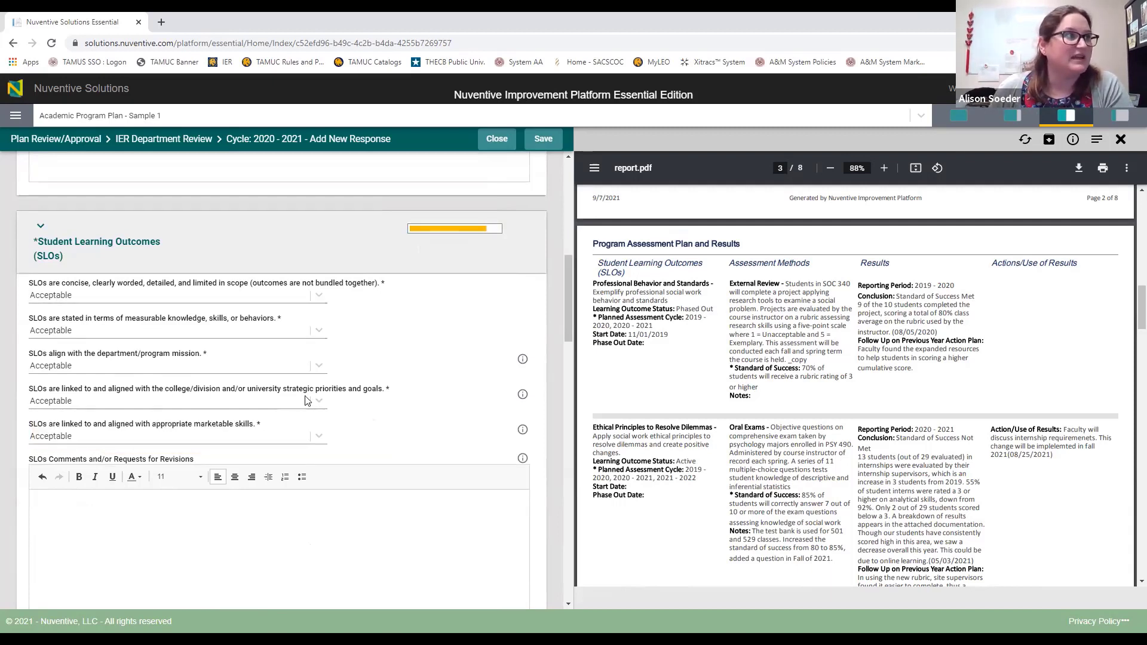
pyautogui.click(318, 366)
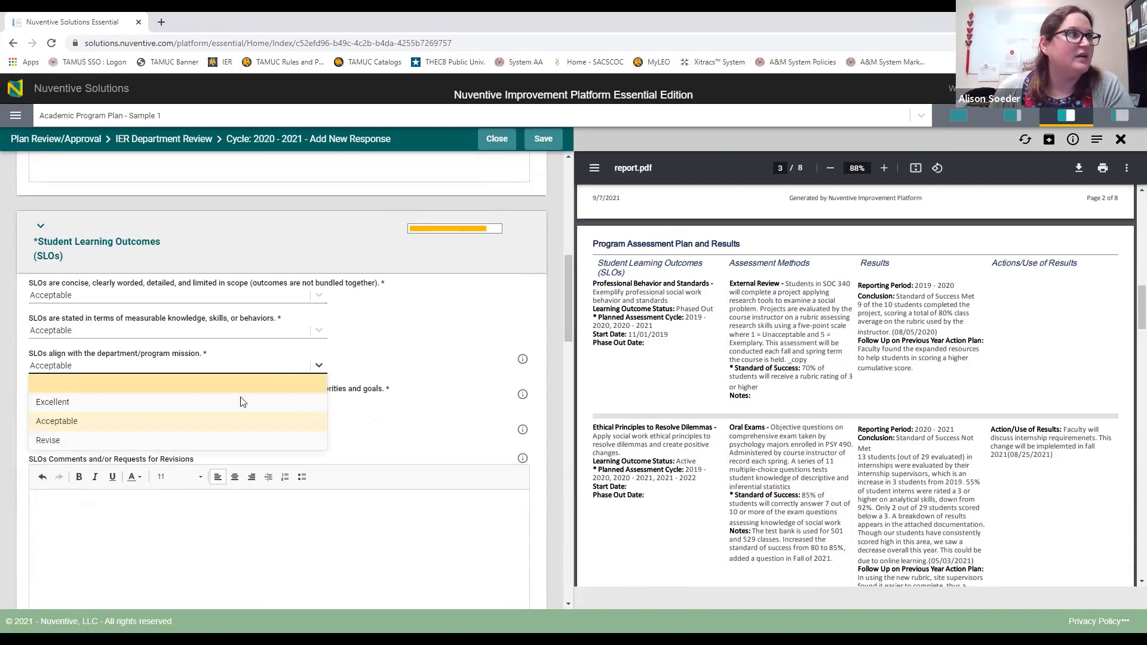
pyautogui.click(63, 440)
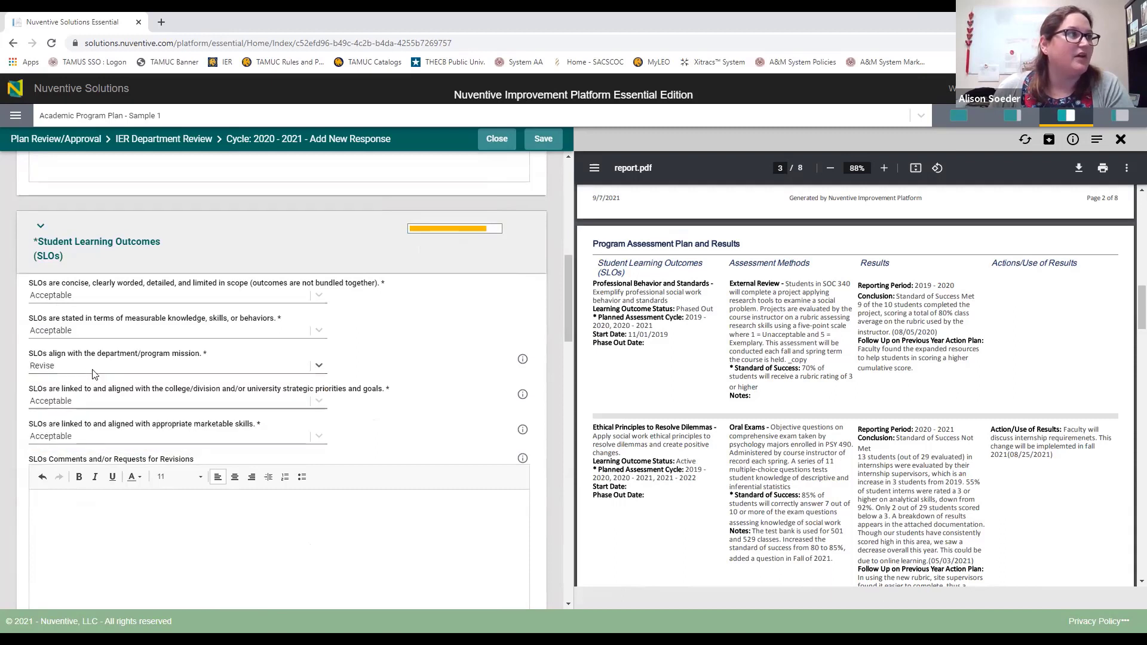
pyautogui.click(156, 535)
pyautogui.write('Alignment of S')
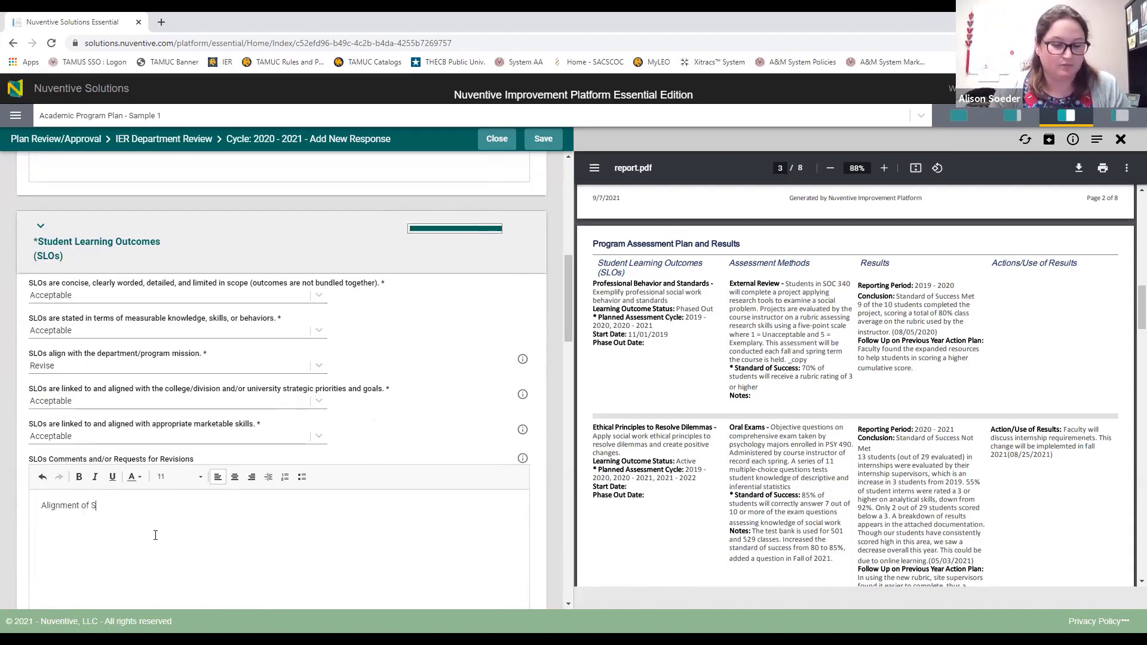
pyautogui.write('LO and mission i')
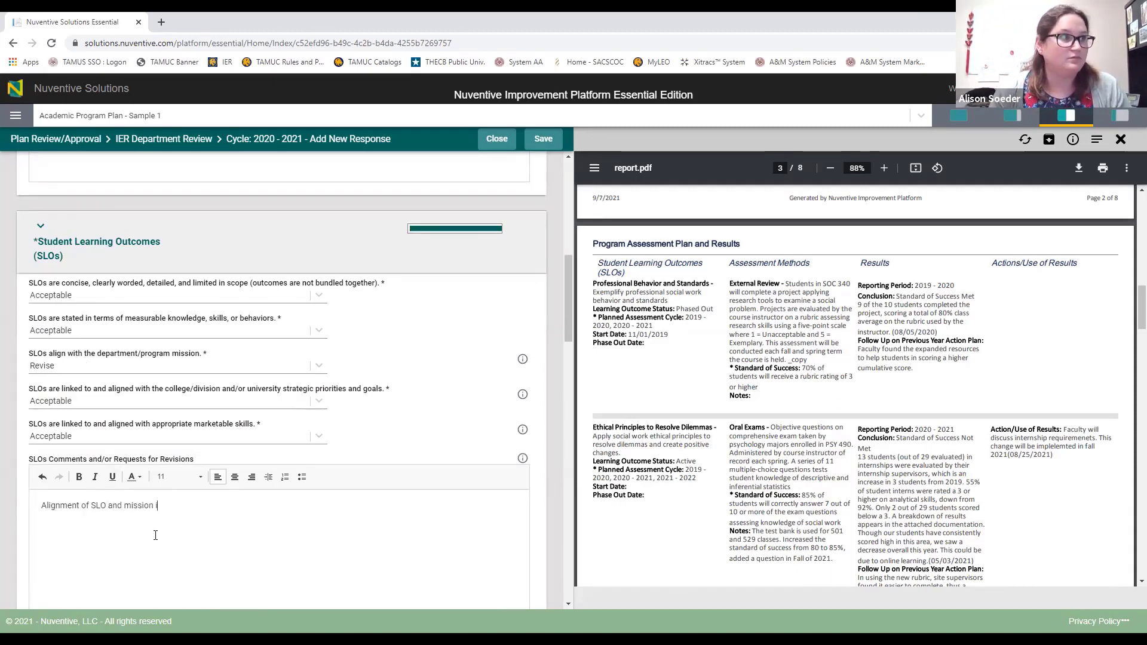
pyautogui.write('s incomplete an')
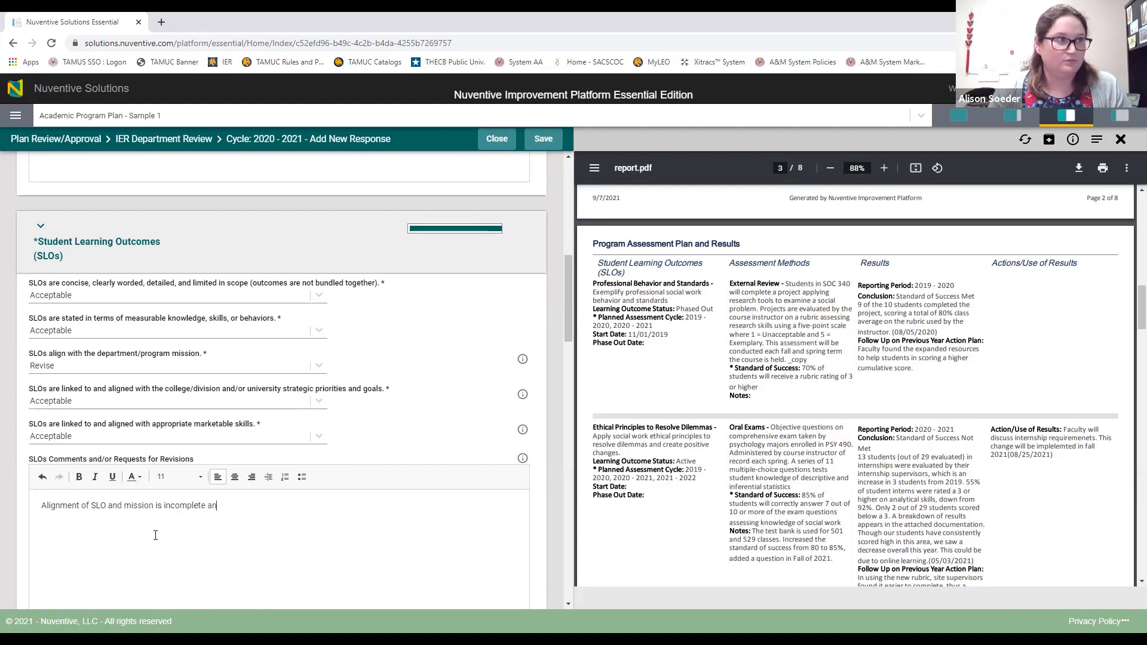
pyautogui.write('d should be req')
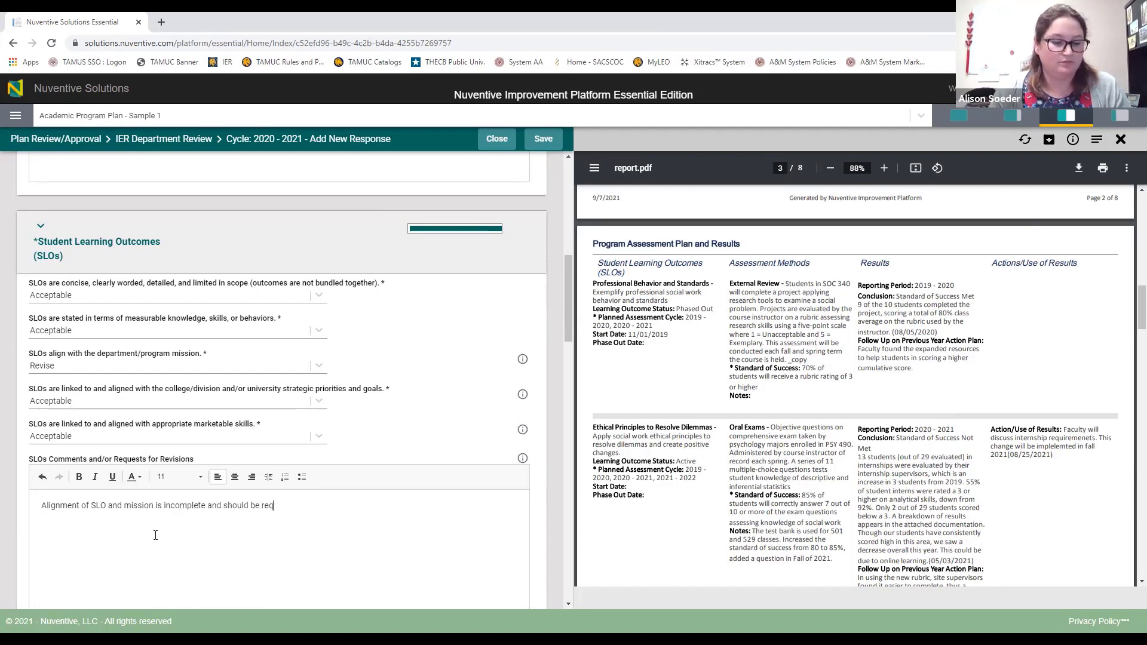
pyautogui.press('BackSpace')
pyautogui.write('written')
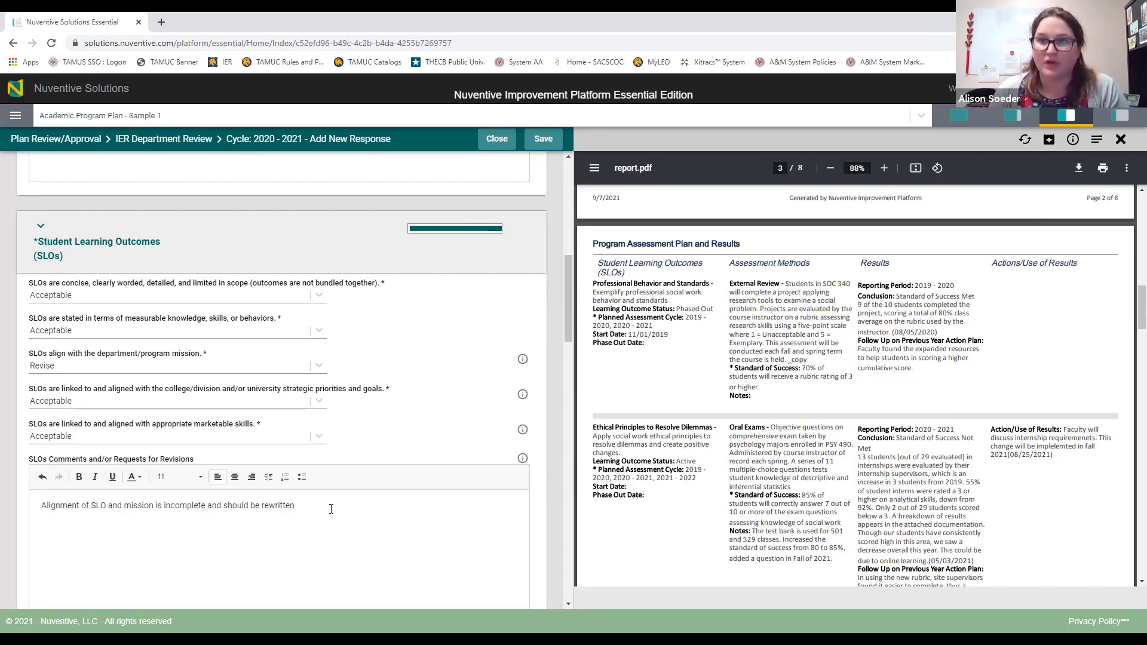
# Step: Rate how results are obtained, assessment-type alignment and method-SLO alignment as Acceptable
pyautogui.scroll(-5, 331, 508)
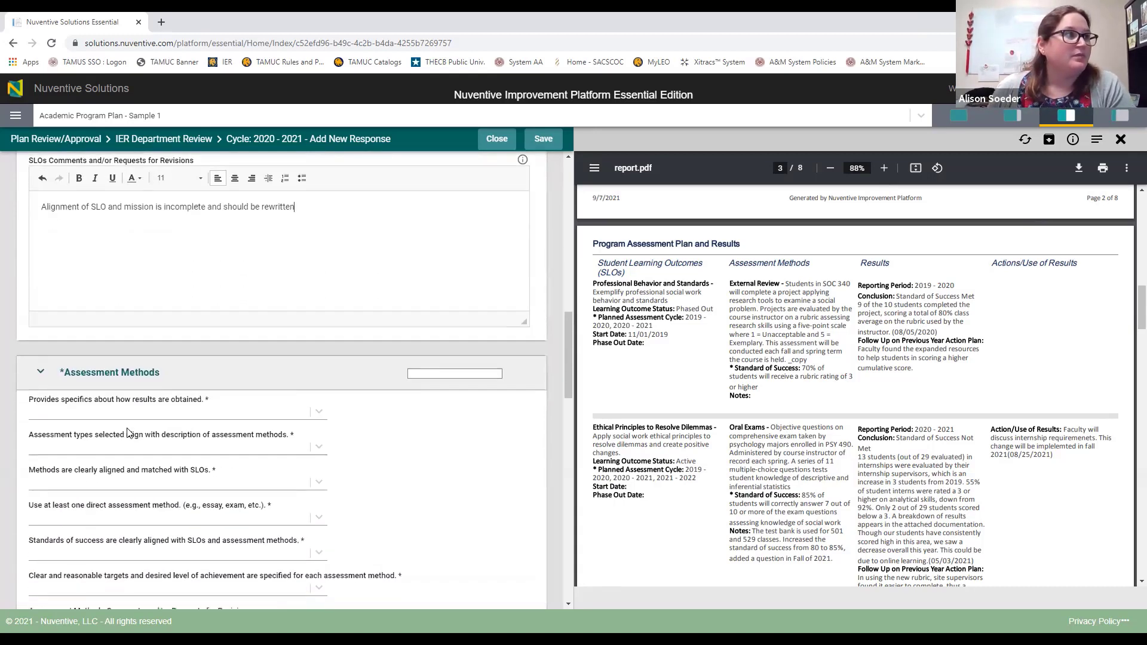
pyautogui.scroll(-1, 234, 333)
pyautogui.click(239, 292)
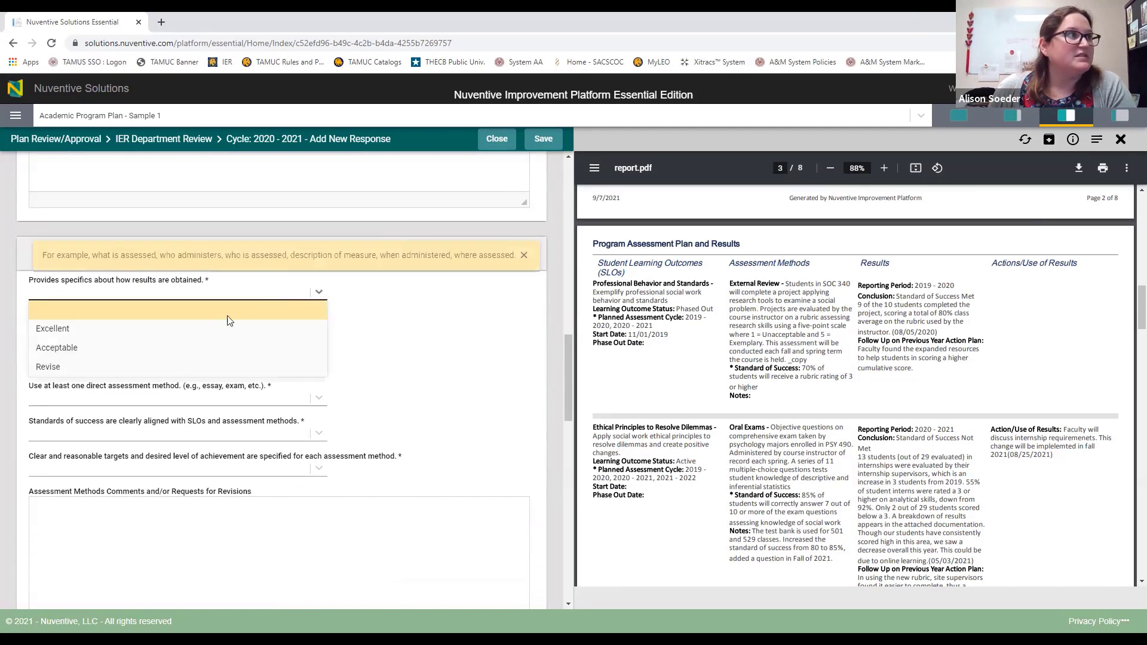
pyautogui.click(130, 350)
pyautogui.click(119, 328)
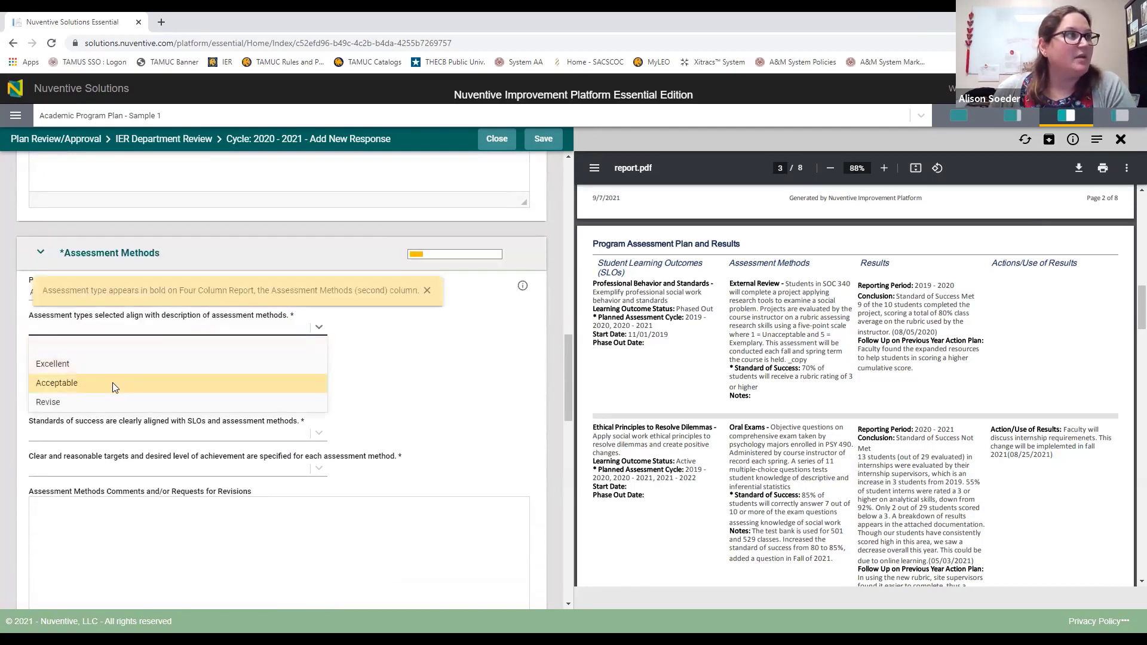
pyautogui.click(112, 382)
pyautogui.click(193, 364)
pyautogui.click(119, 415)
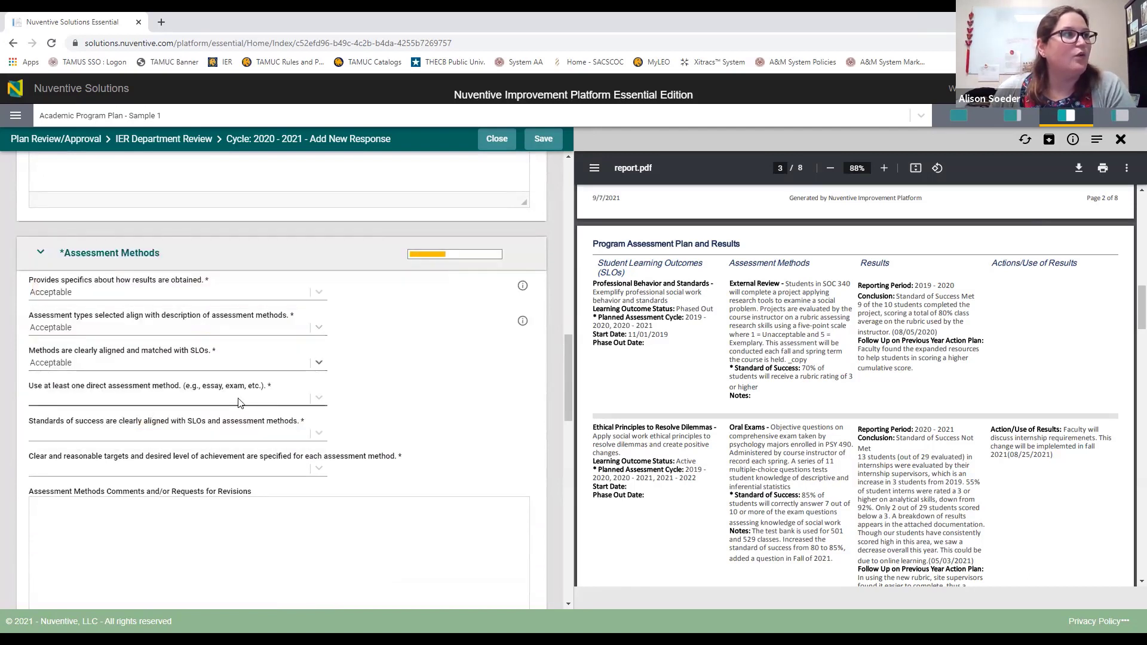
# Step: Rate direct assessment use, standards-of-success alignment and clear, reasonable targets as Acceptable
pyautogui.click(292, 403)
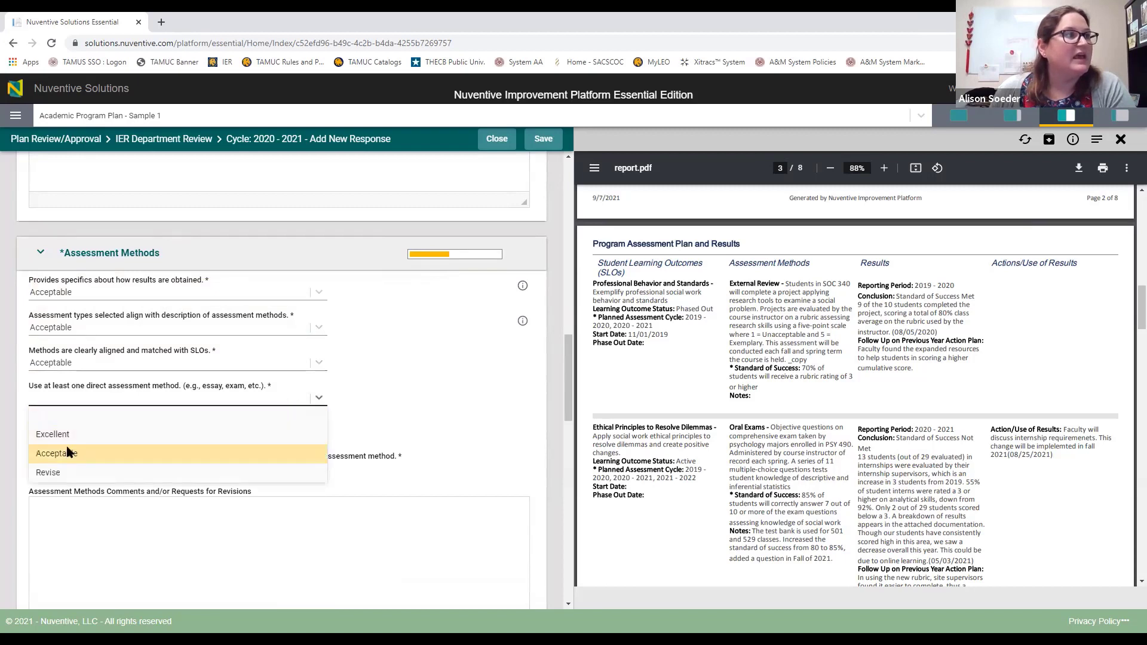
pyautogui.click(114, 449)
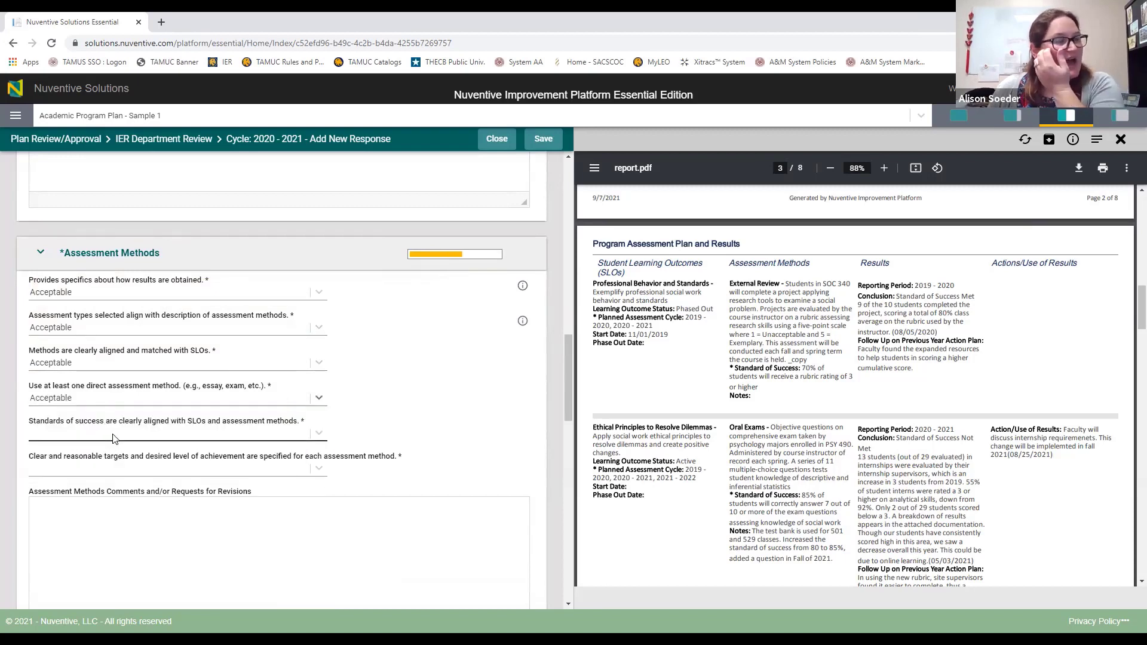
pyautogui.click(112, 439)
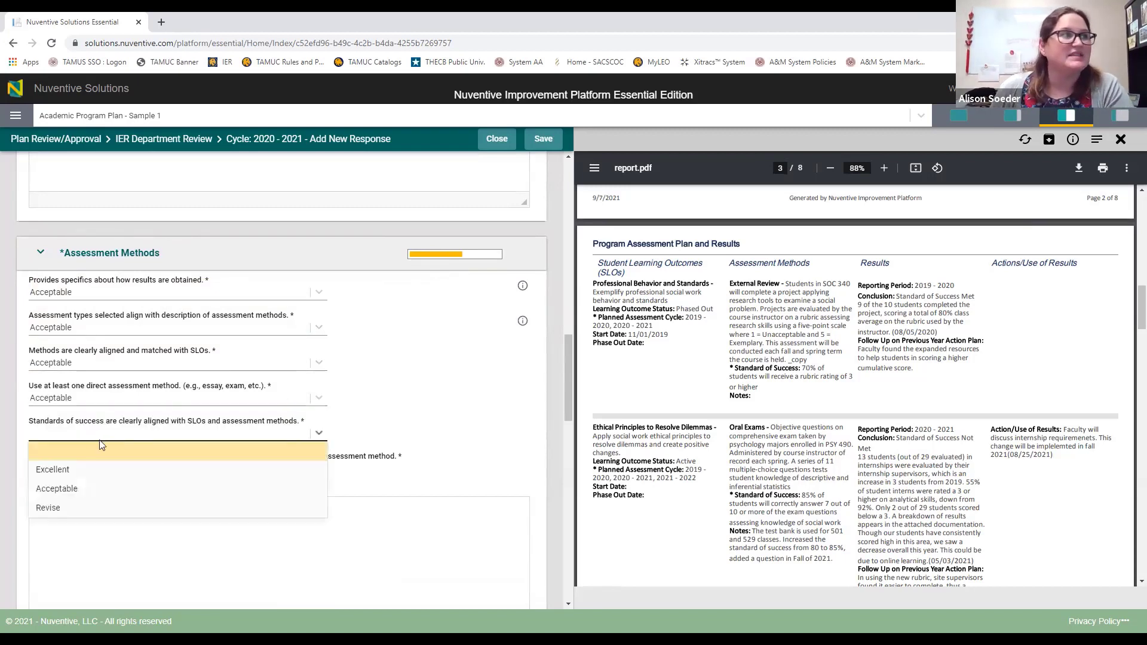
pyautogui.click(79, 486)
pyautogui.click(127, 472)
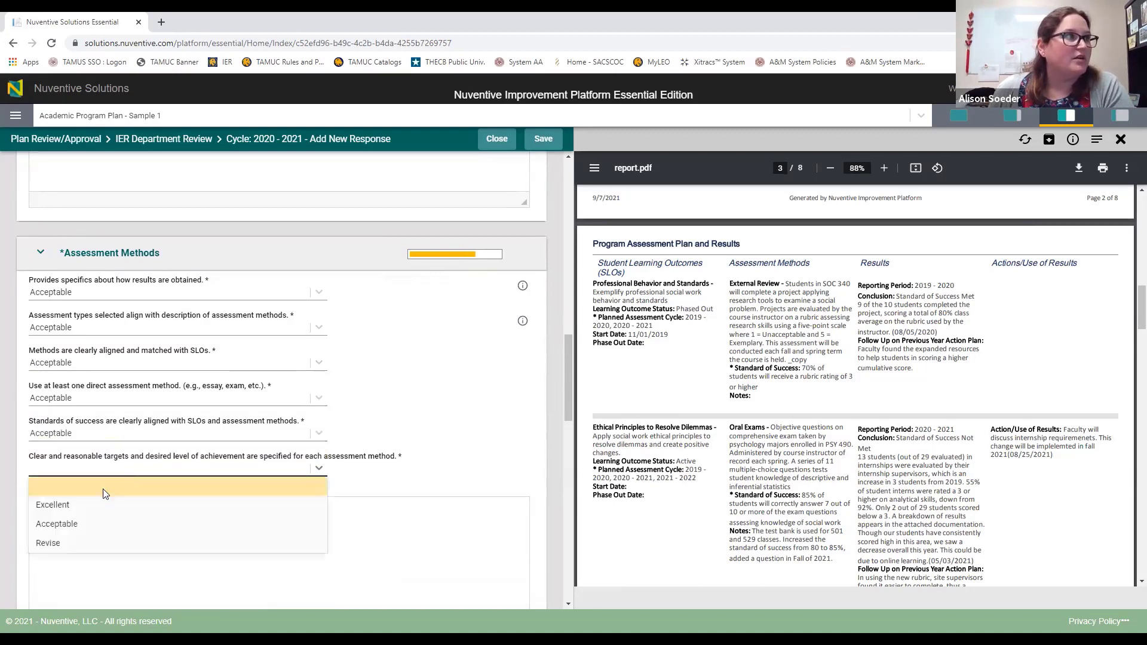
pyautogui.click(78, 525)
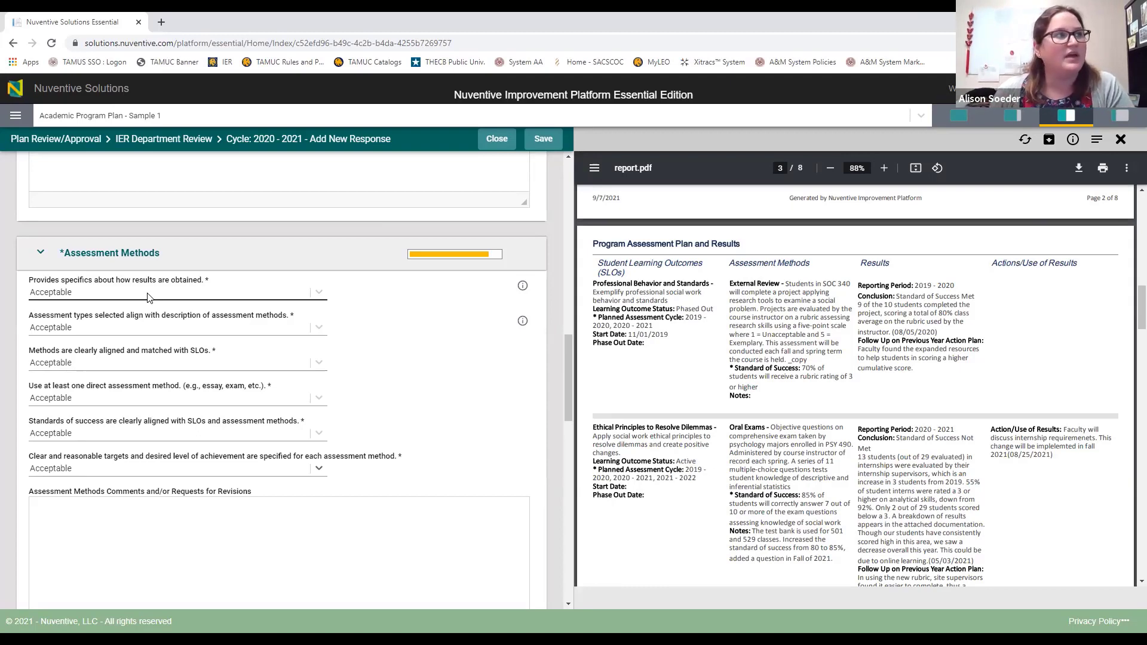
# Step: Rate 'Results are dated during the reporting year' as Acceptable
pyautogui.scroll(-8, 471, 339)
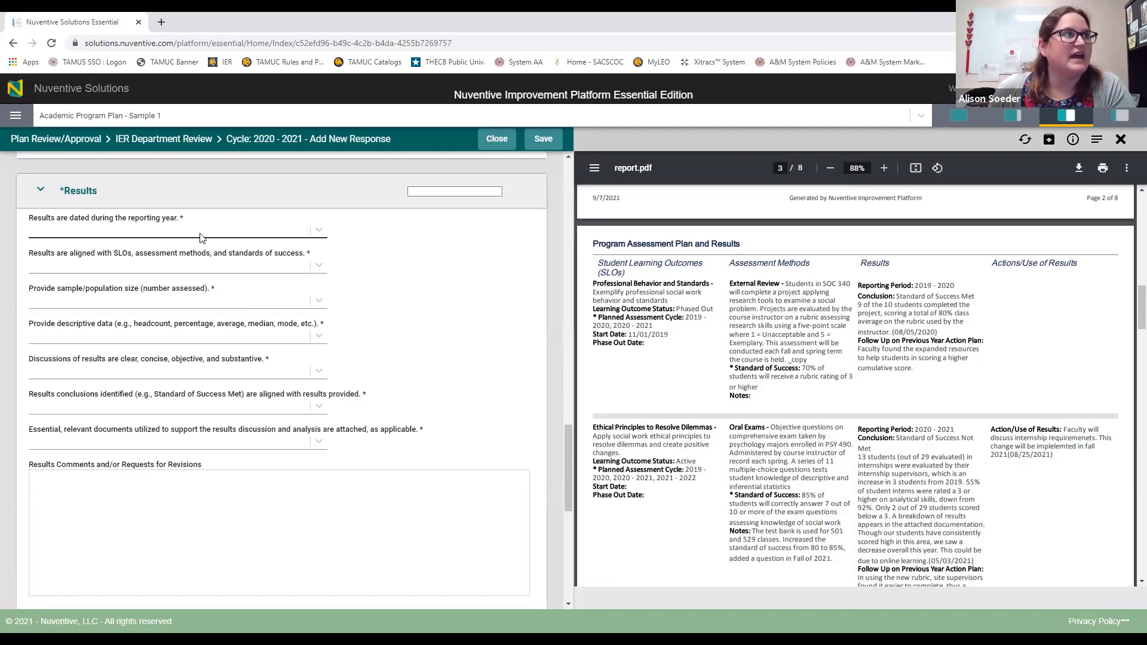
pyautogui.click(143, 234)
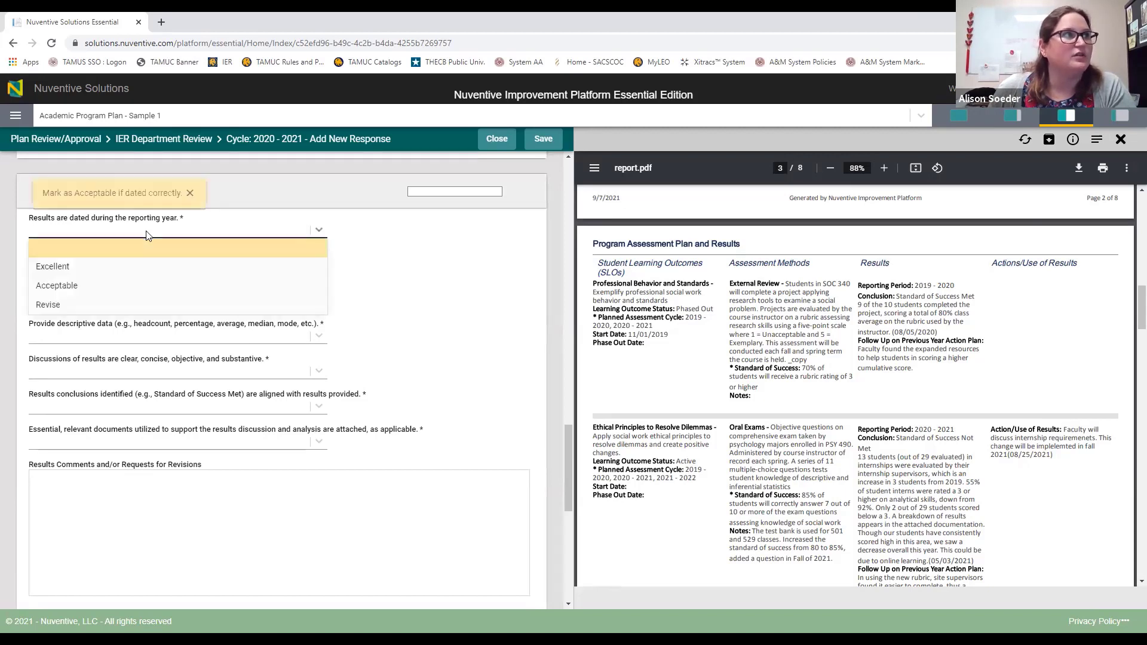
pyautogui.click(80, 287)
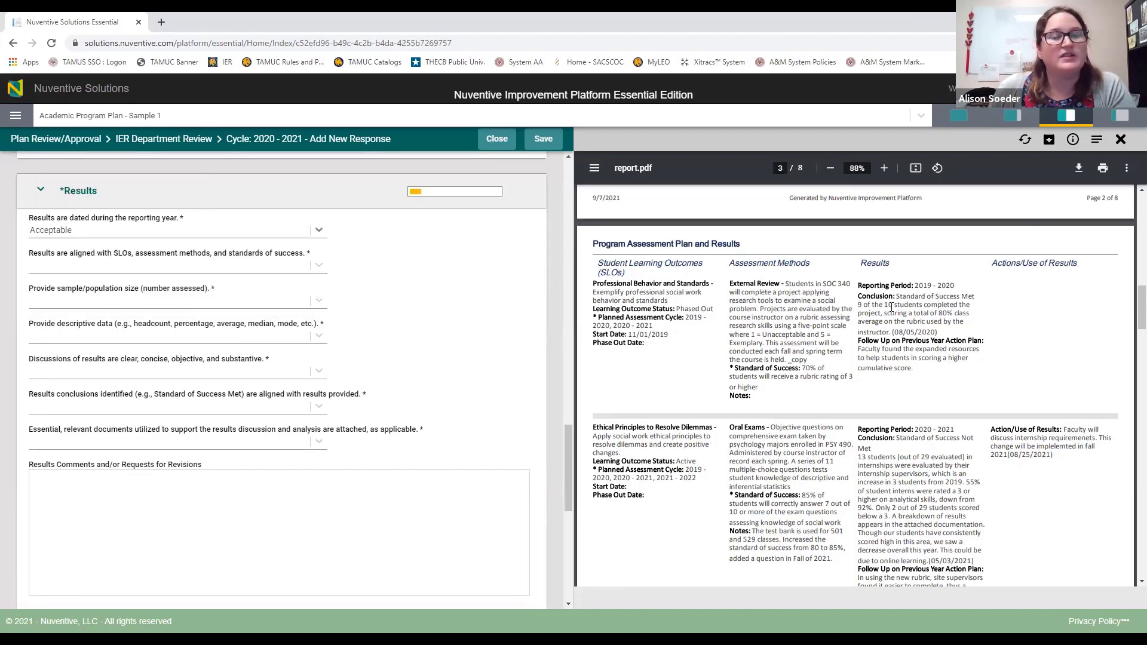
pyautogui.scroll(-2, 899, 370)
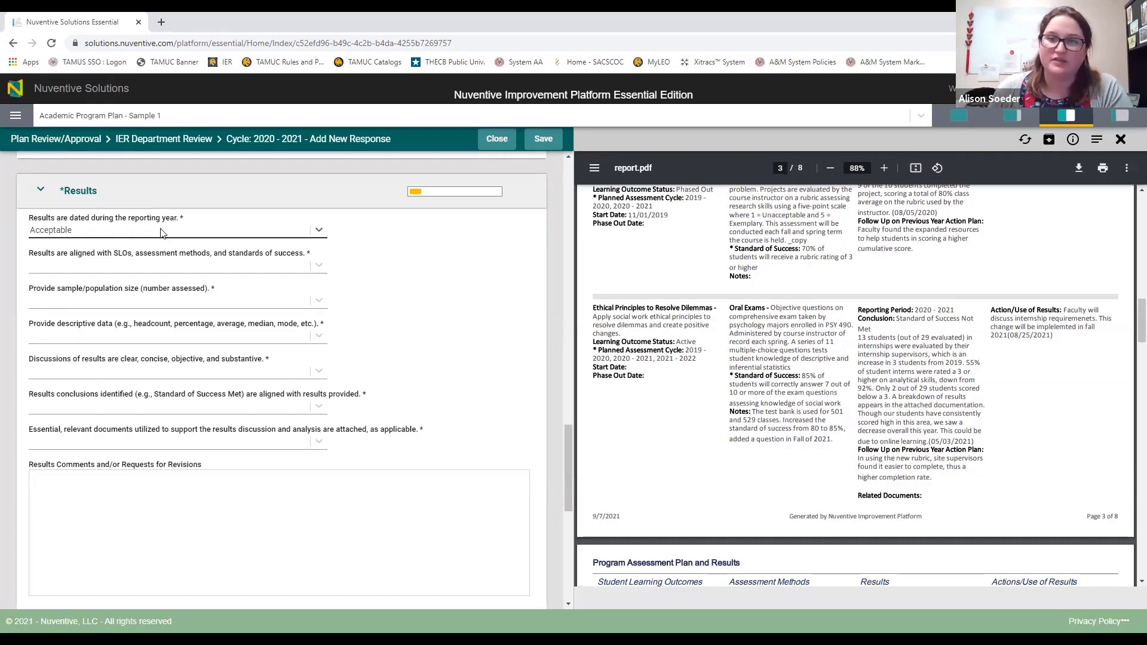
# Step: Rate results alignment with SLOs and sample/population size as Acceptable
pyautogui.click(193, 267)
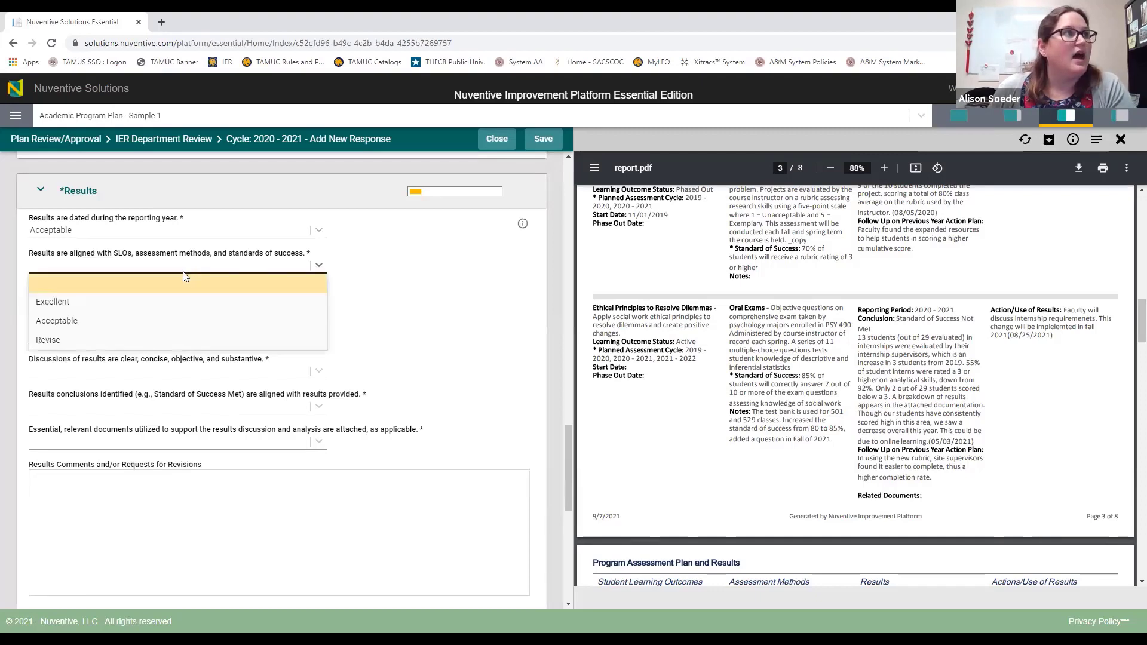
pyautogui.click(71, 323)
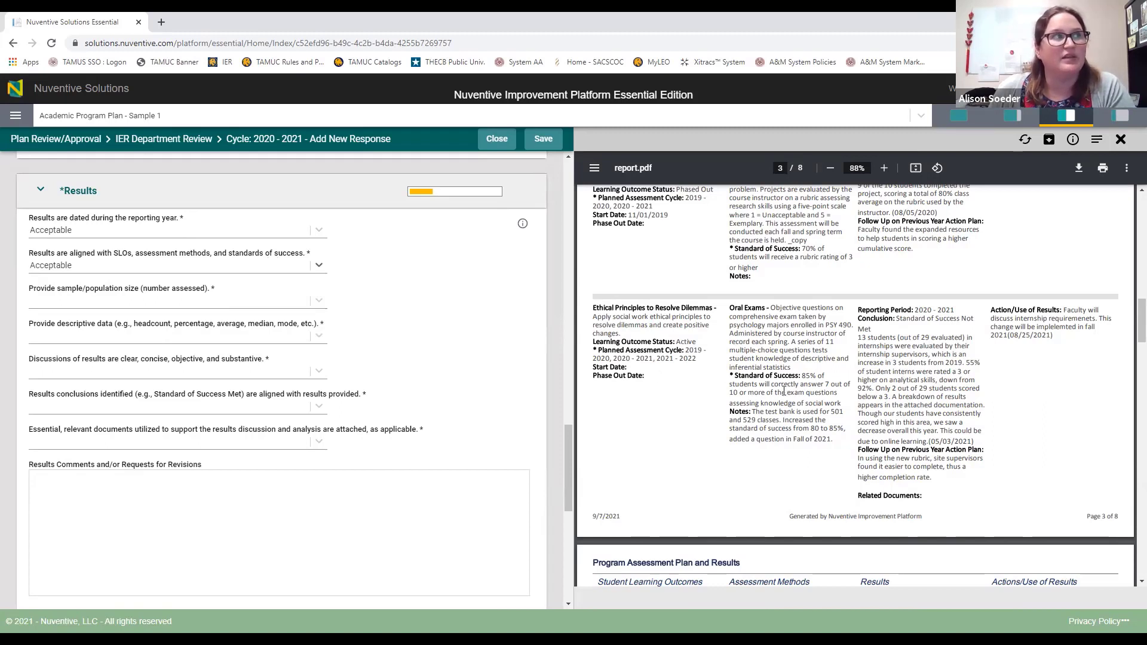
pyautogui.click(198, 302)
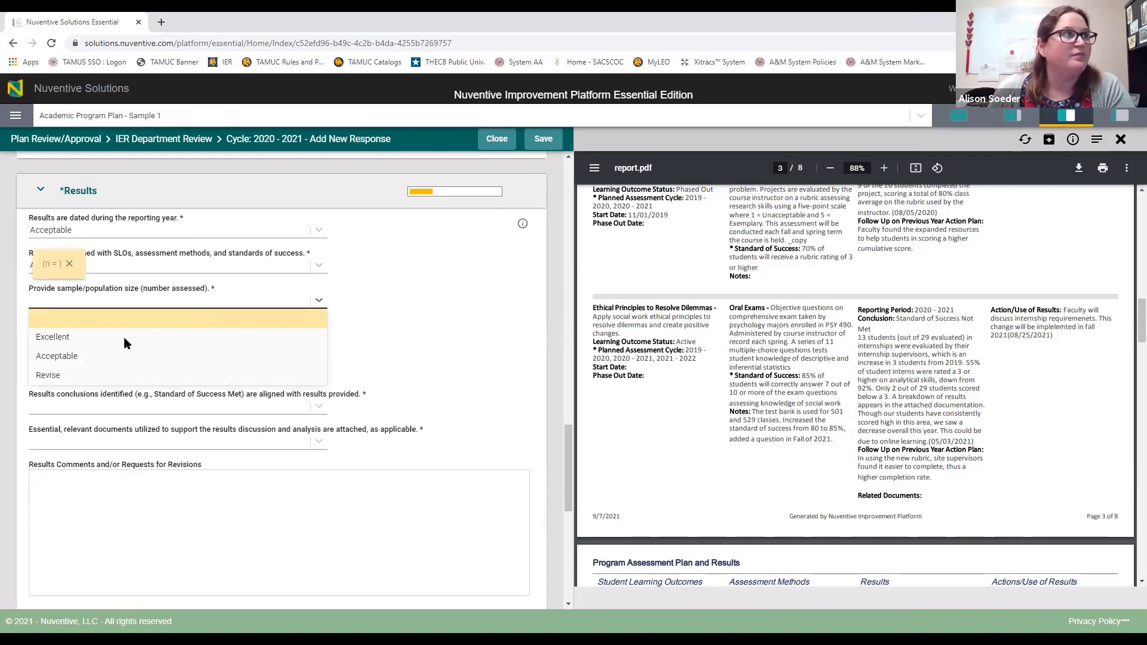
pyautogui.click(90, 354)
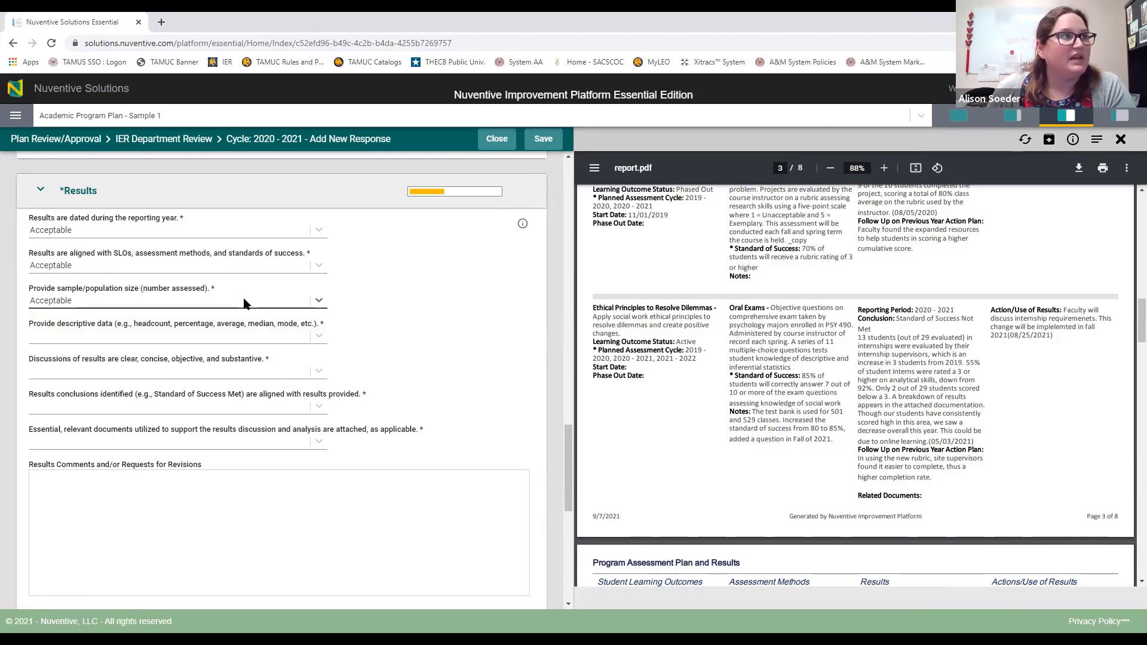
pyautogui.click(132, 303)
pyautogui.click(428, 307)
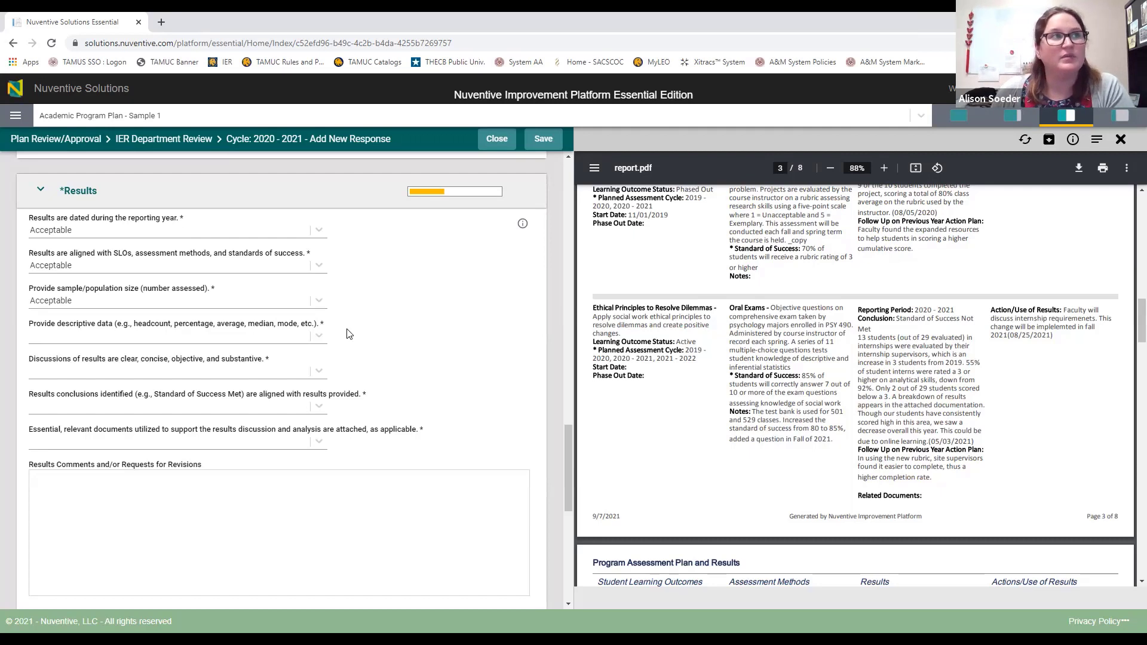
# Step: Rate the descriptive data as Acceptable and change results alignment with SLOs to Revise
pyautogui.click(299, 340)
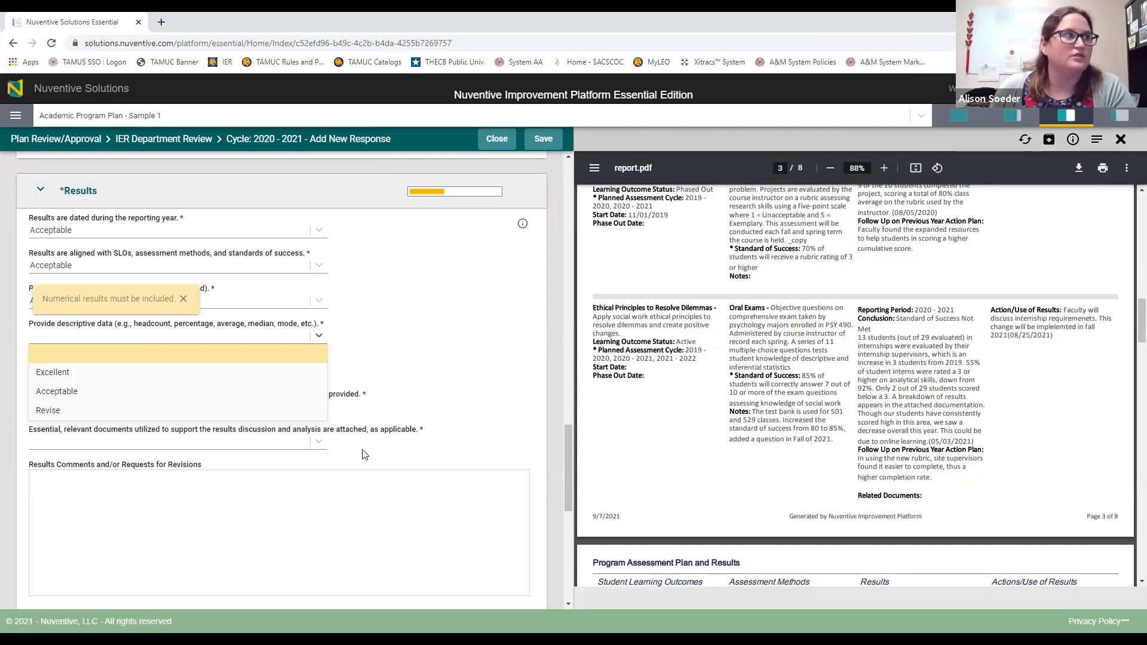
pyautogui.click(82, 392)
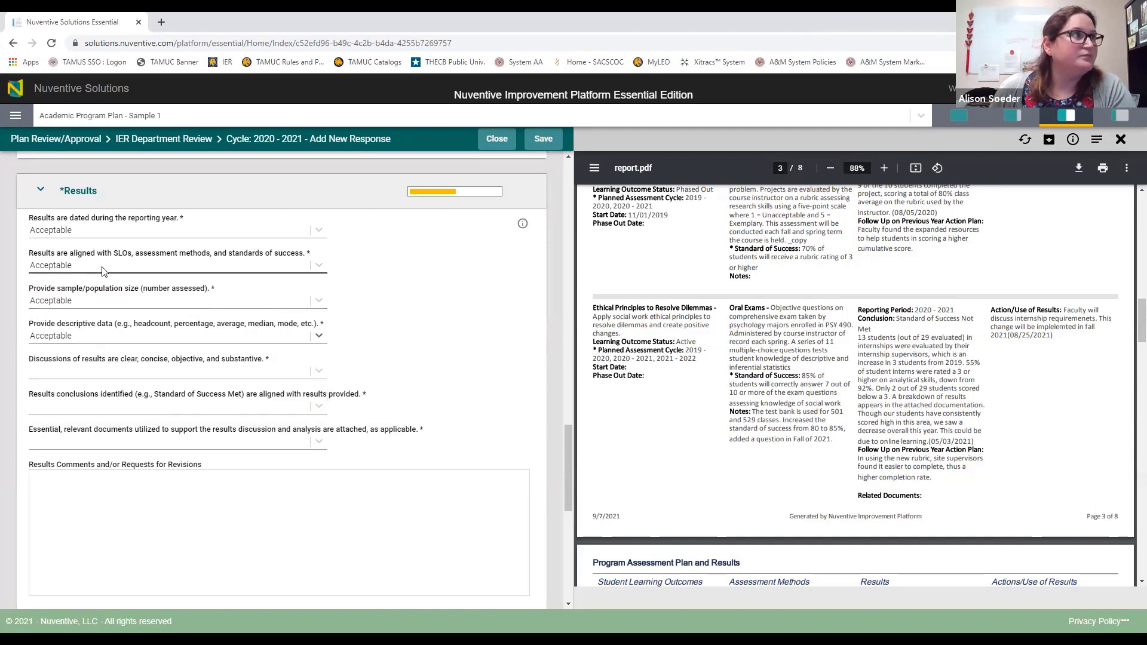
pyautogui.click(75, 266)
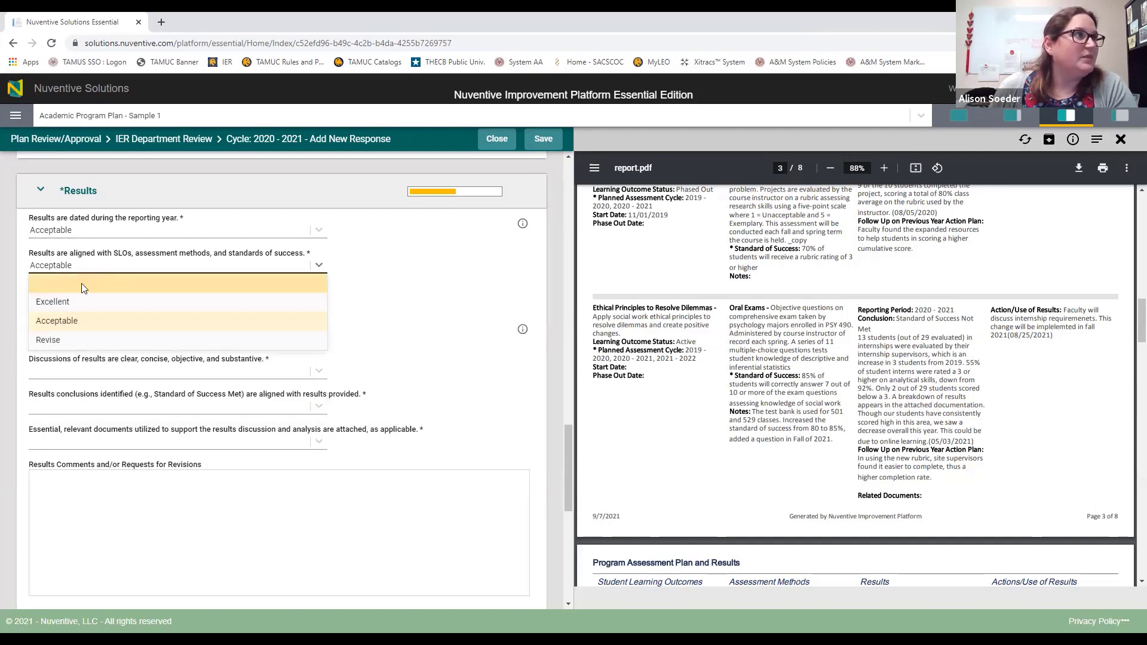
pyautogui.click(62, 338)
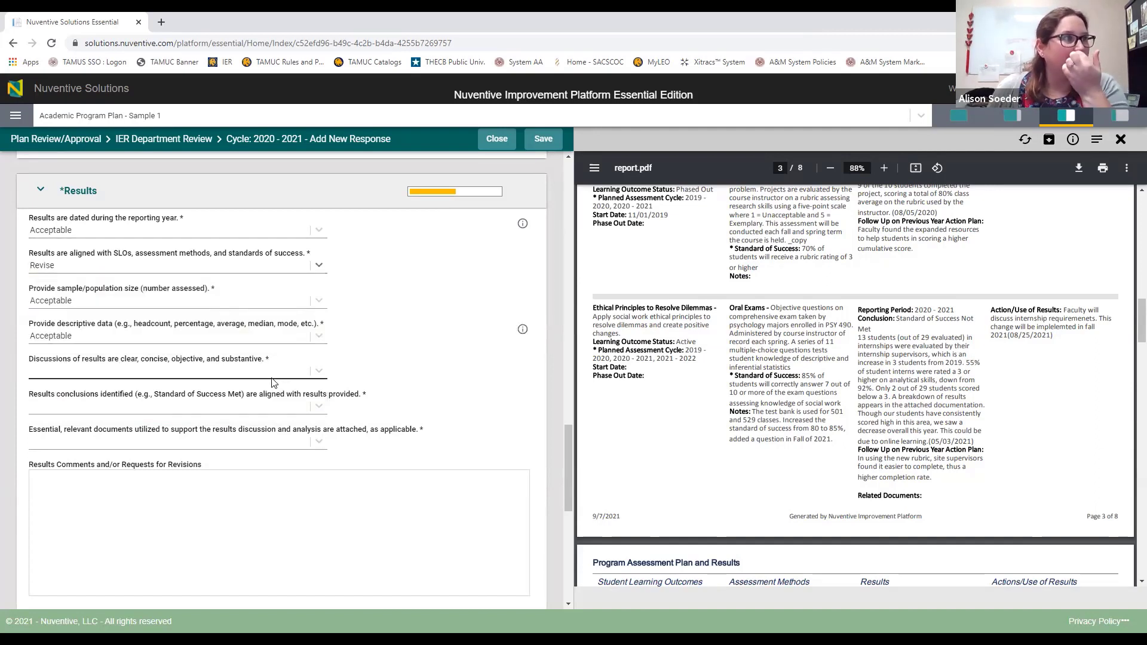
# Step: Read report pages 5–6 and rate the discussions of results as Acceptable
pyautogui.click(128, 372)
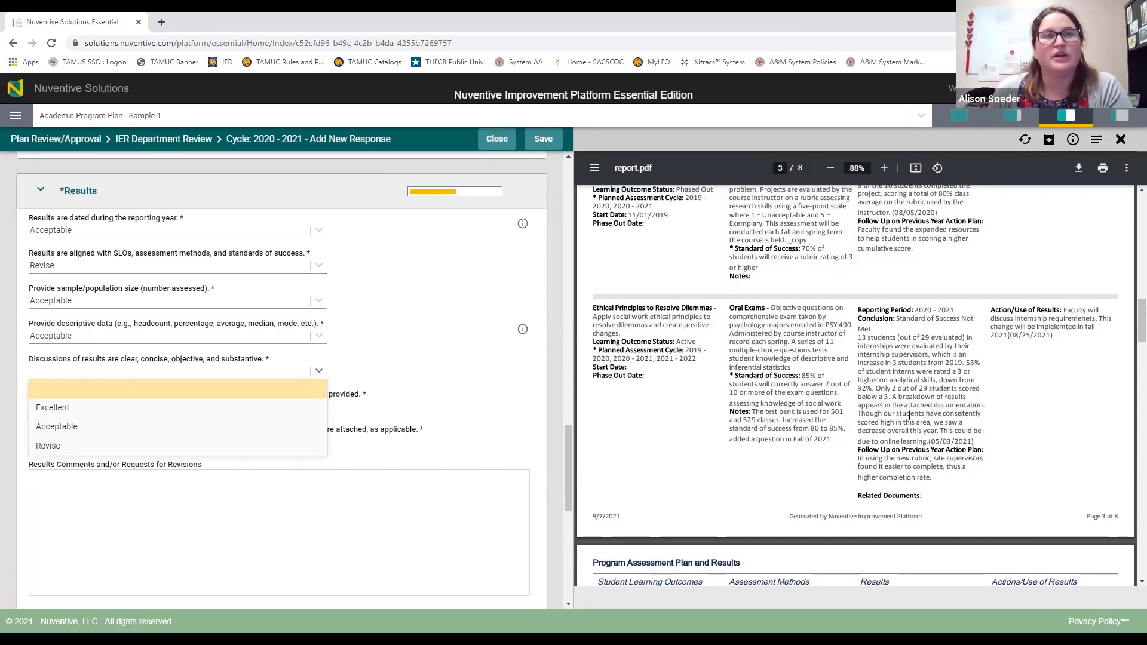
pyautogui.scroll(-6, 909, 416)
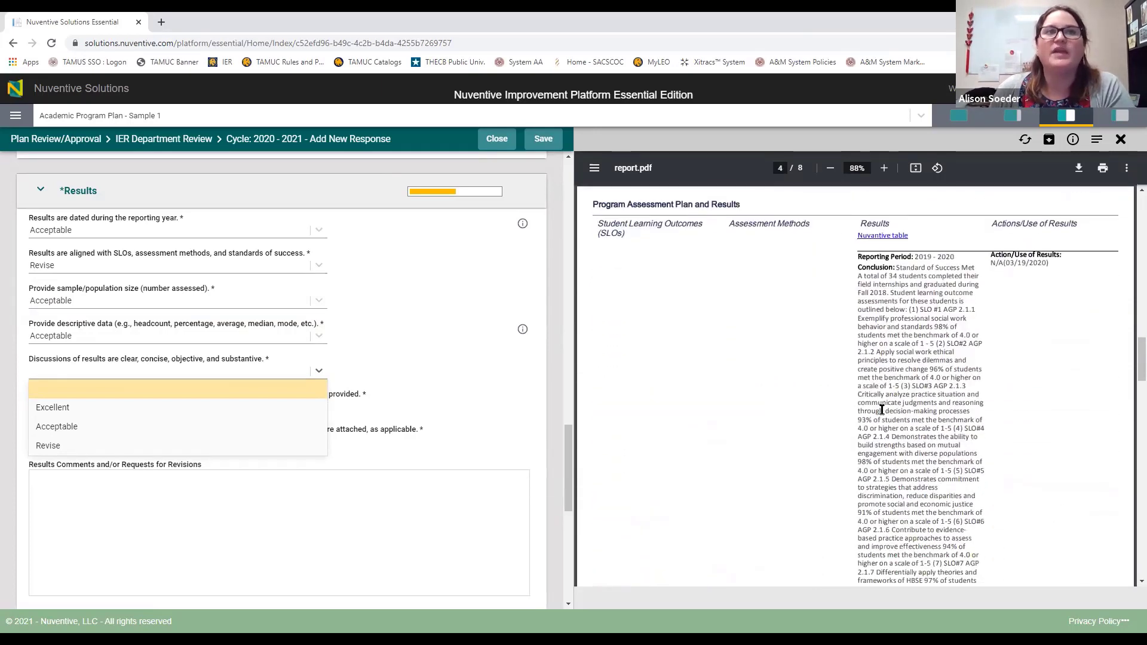
pyautogui.scroll(-6, 883, 410)
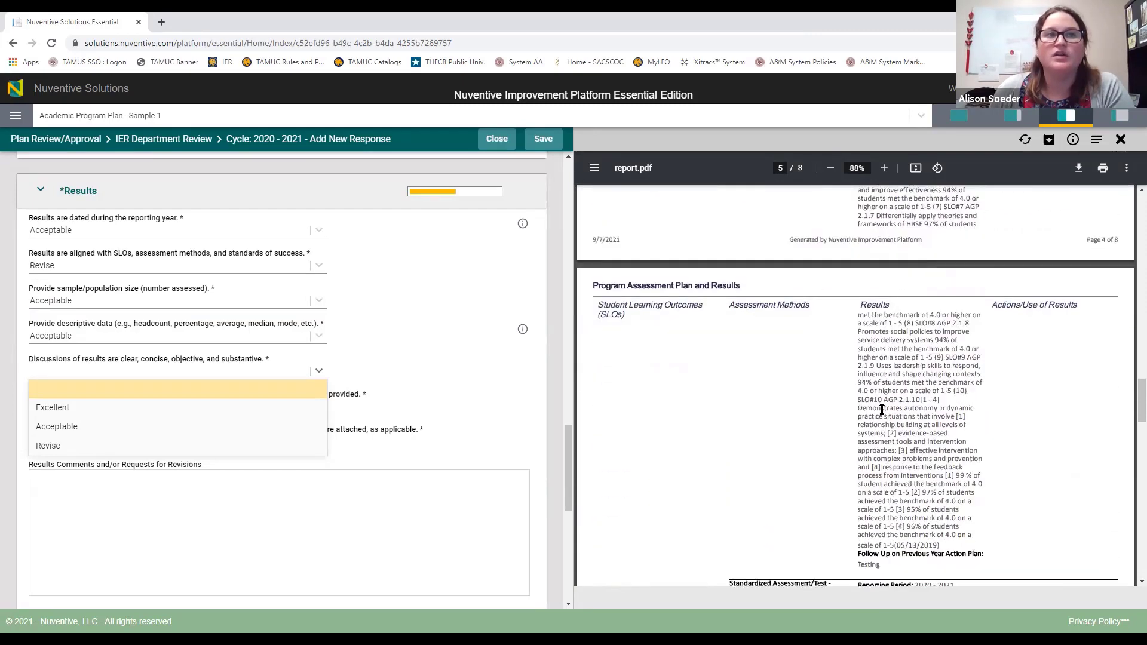
pyautogui.scroll(-5, 882, 410)
pyautogui.scroll(-1, 882, 410)
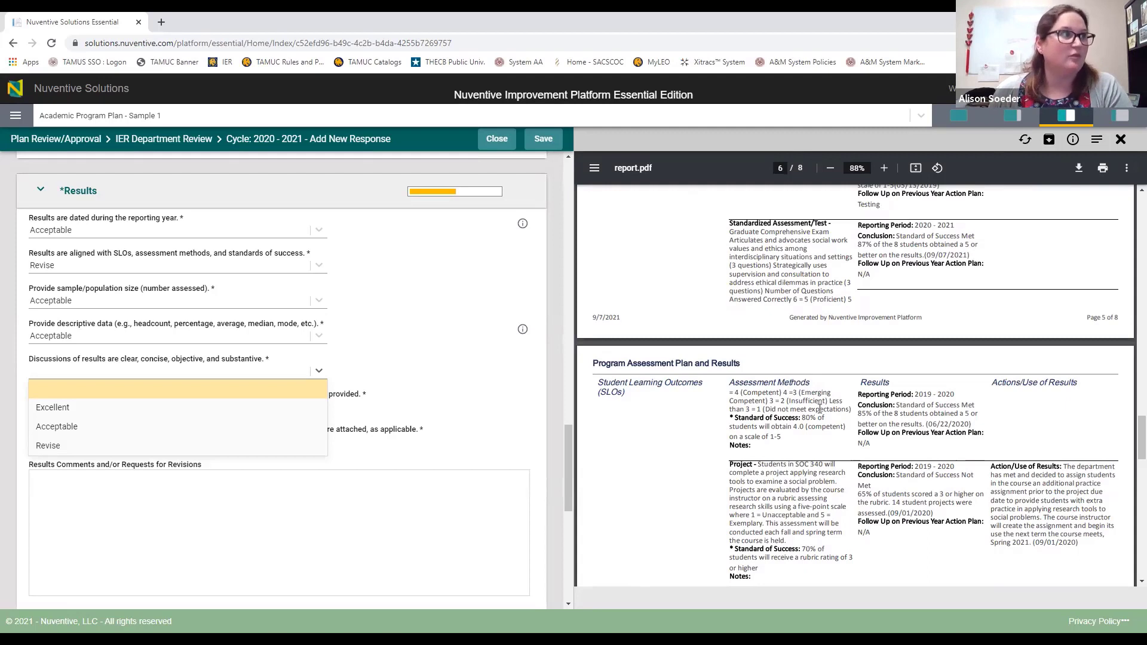
pyautogui.click(77, 427)
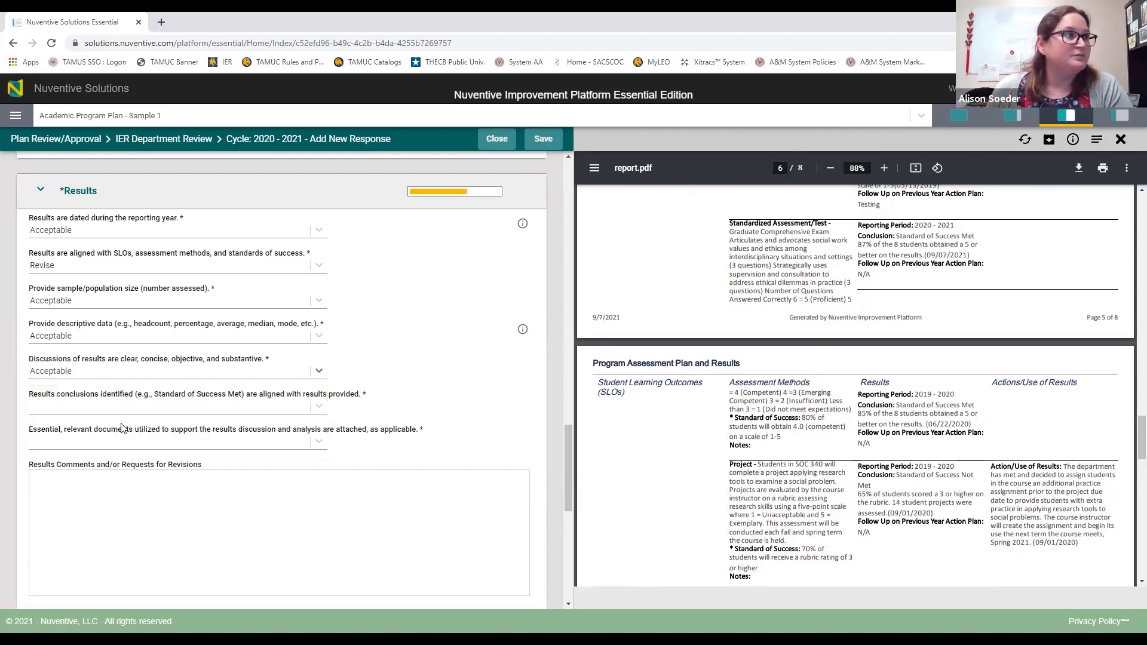
pyautogui.click(158, 408)
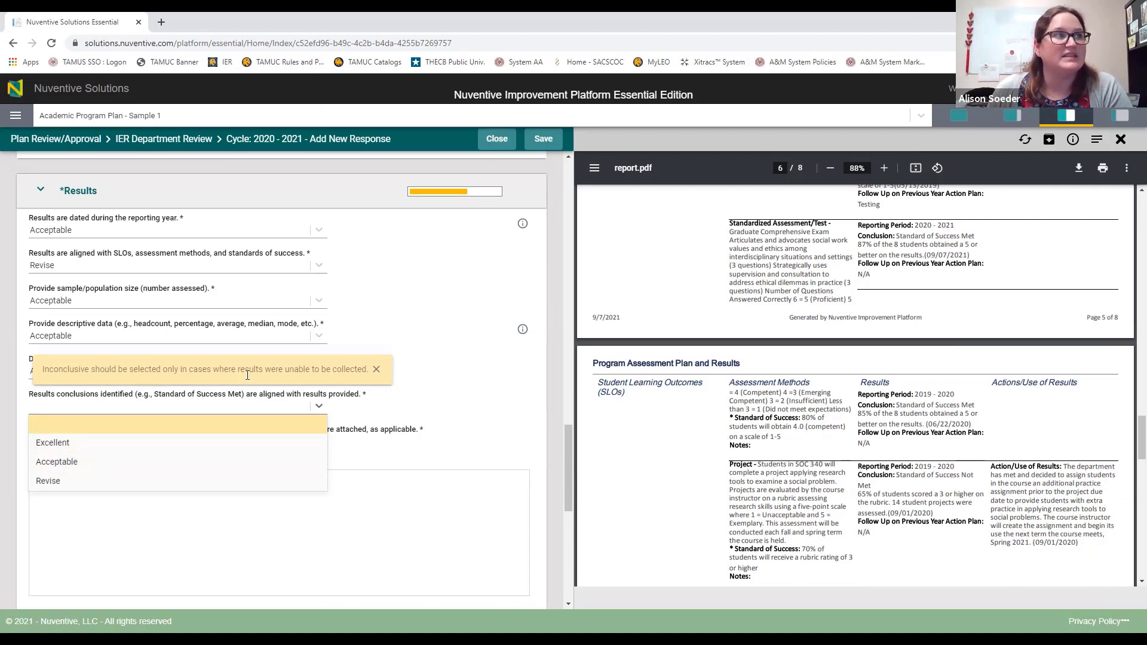
# Step: Rate the results conclusions as Acceptable
pyautogui.click(92, 464)
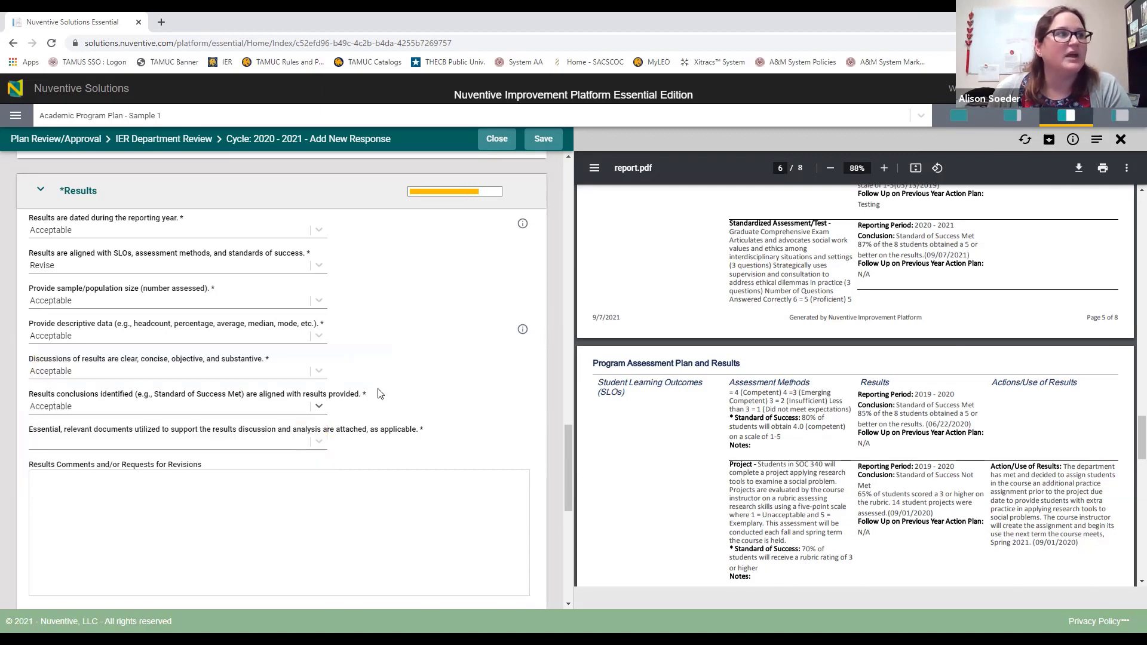
pyautogui.click(305, 447)
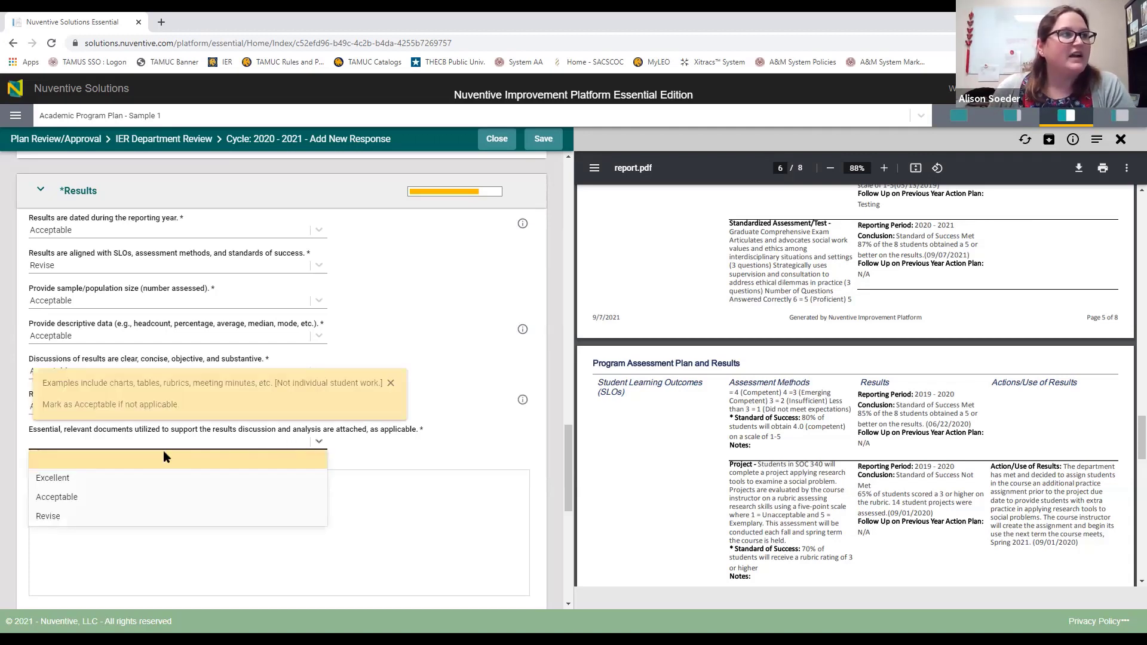
pyautogui.scroll(-6, 897, 440)
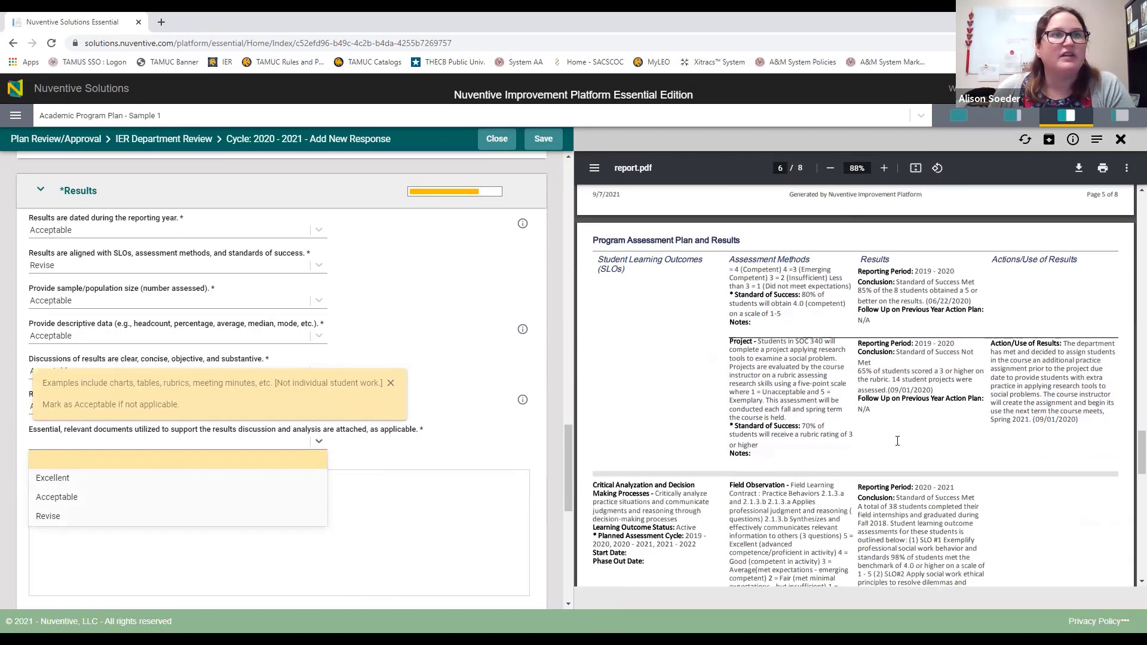
pyautogui.scroll(-4, 898, 441)
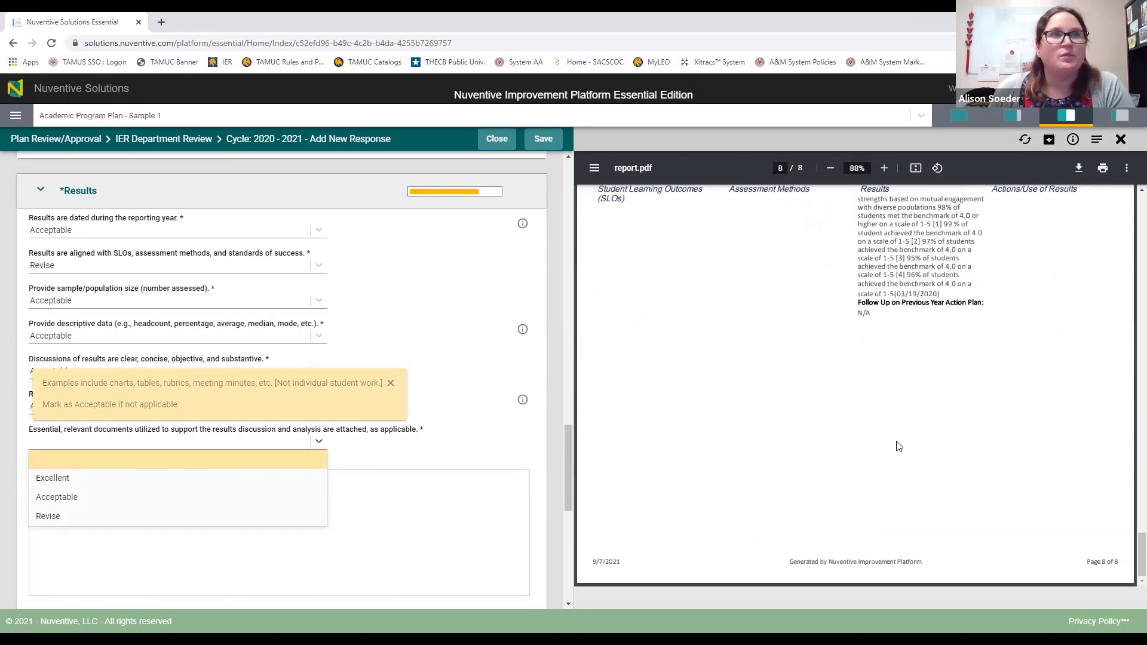
pyautogui.scroll(20, 897, 445)
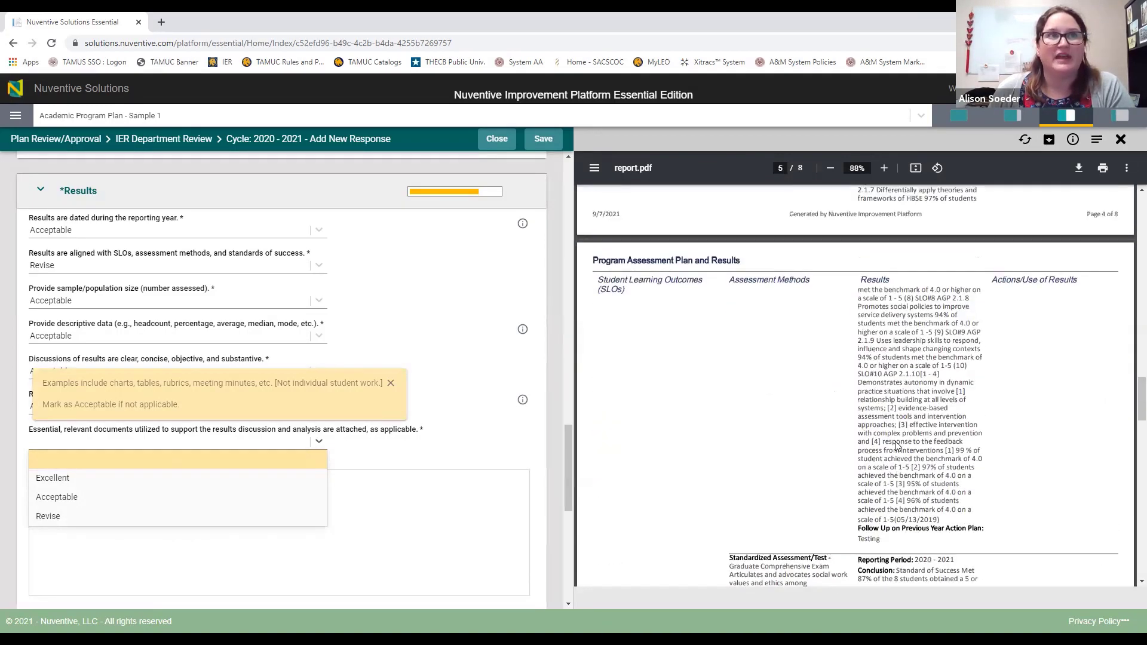
pyautogui.scroll(4, 897, 445)
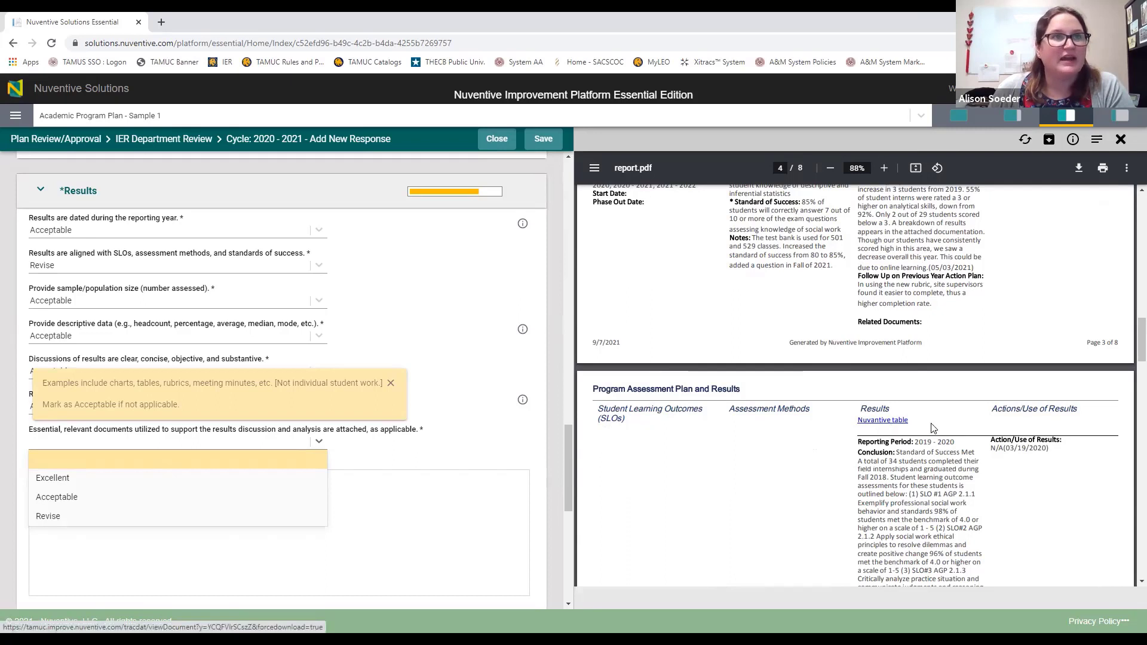
# Step: Download the Nuventive table from the report and rate supporting documents as Acceptable
pyautogui.click(900, 421)
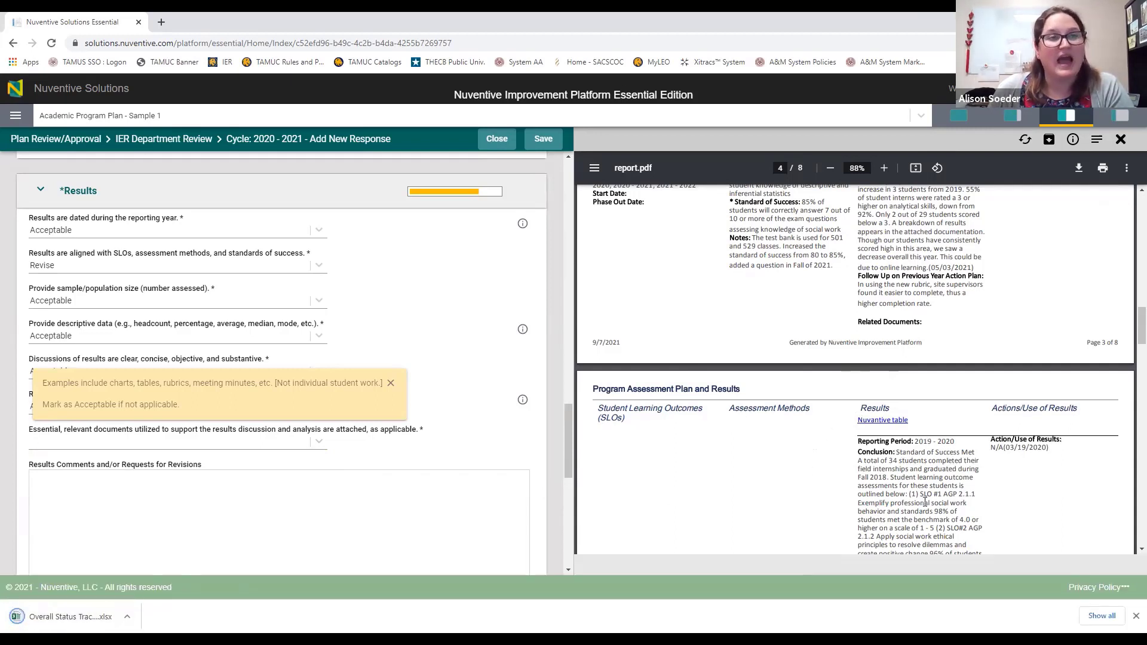
pyautogui.click(161, 443)
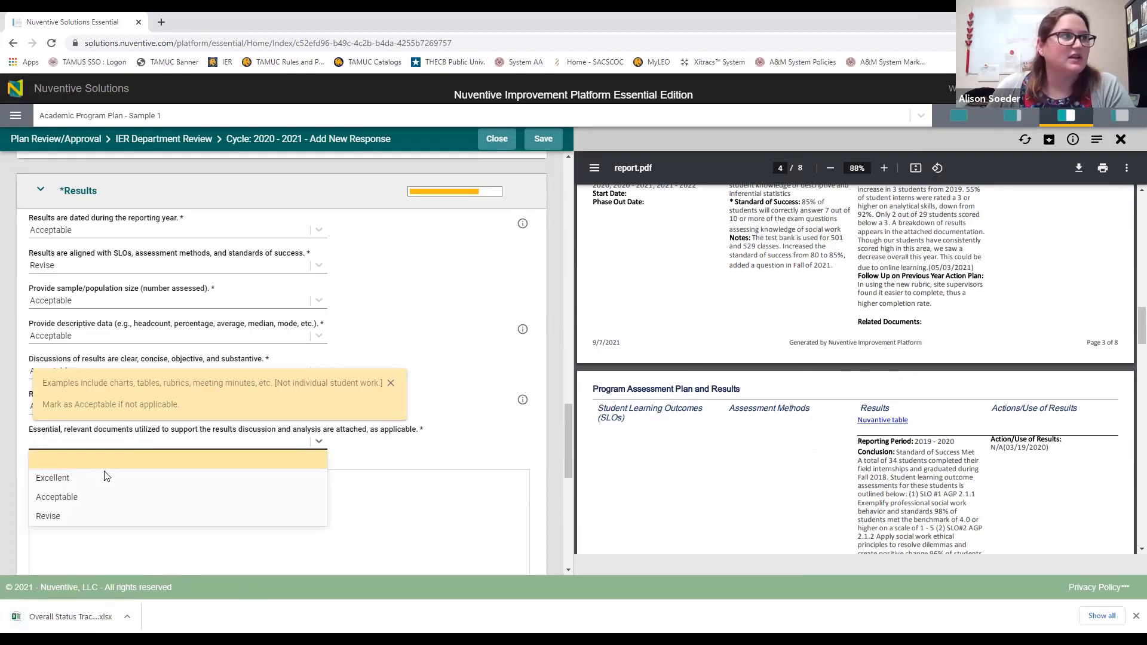
pyautogui.click(85, 502)
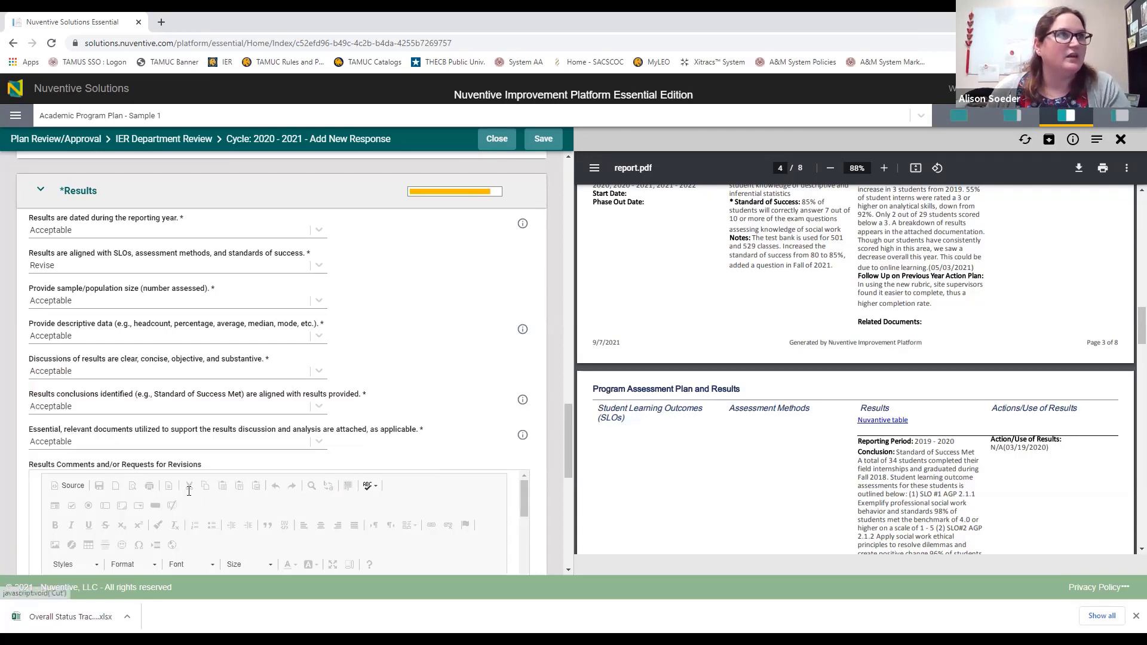
# Step: Comment that SLO 3's results don't fit the standard of success or assessment type; please check
pyautogui.write('bb')
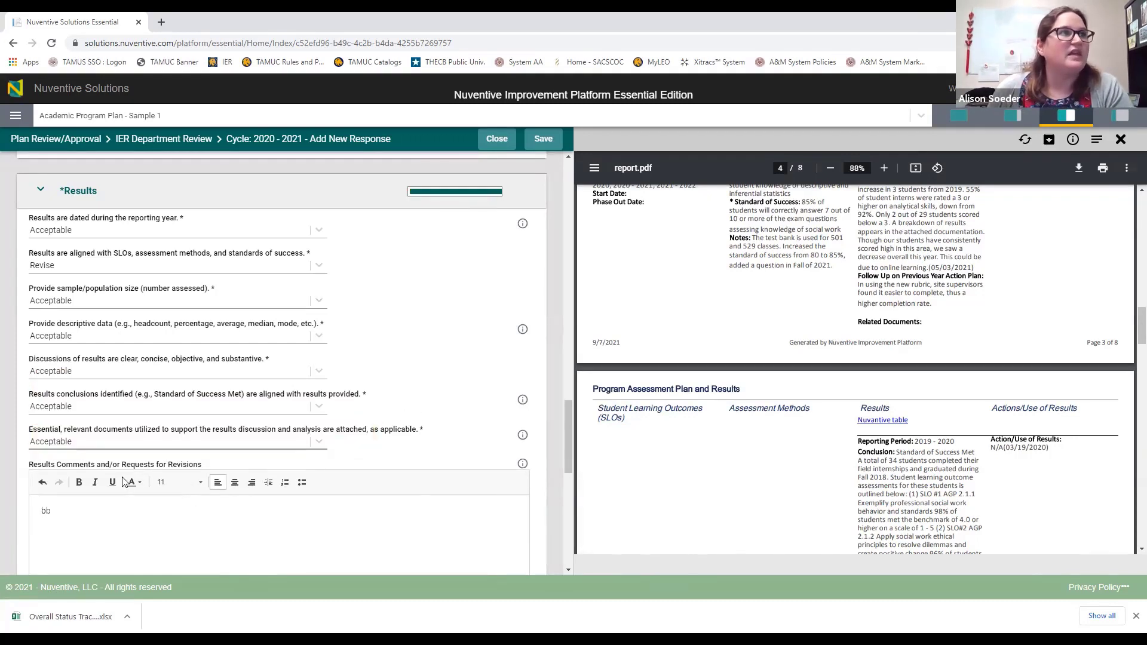
pyautogui.doubleClick(72, 512)
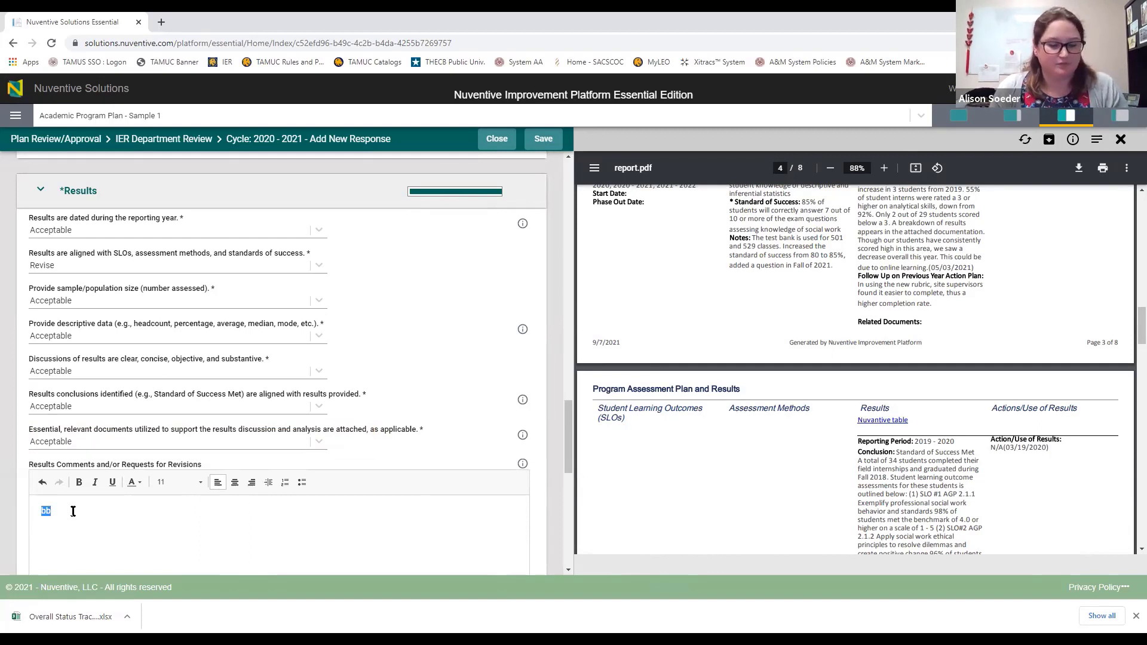
pyautogui.write('Alignment ')
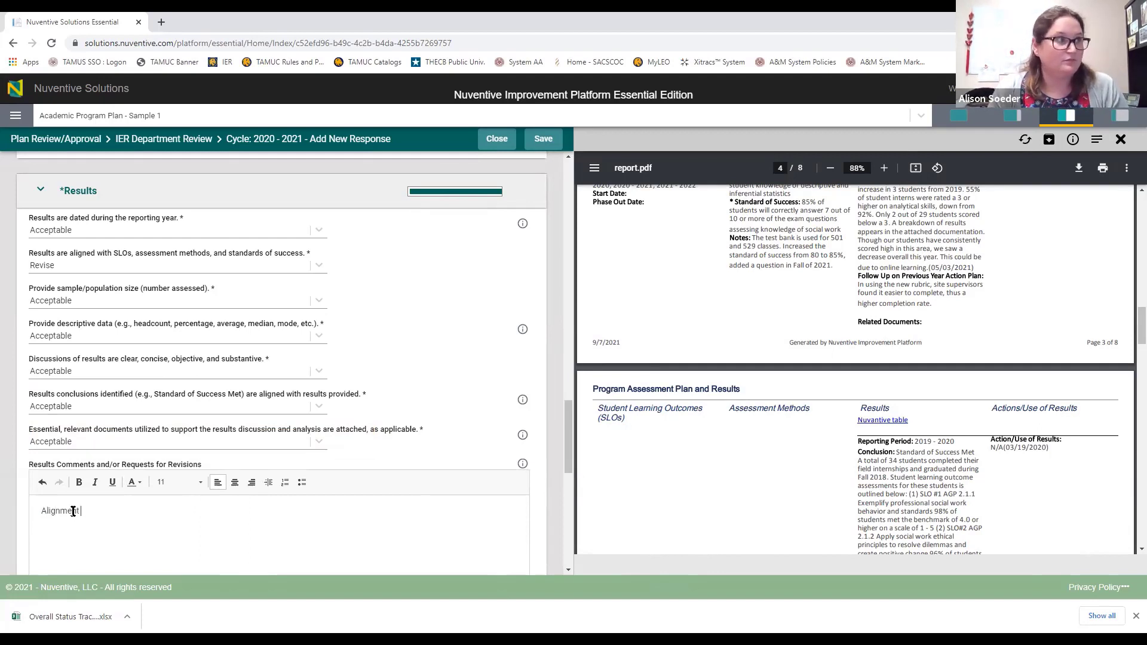
pyautogui.write('of reutls for SL')
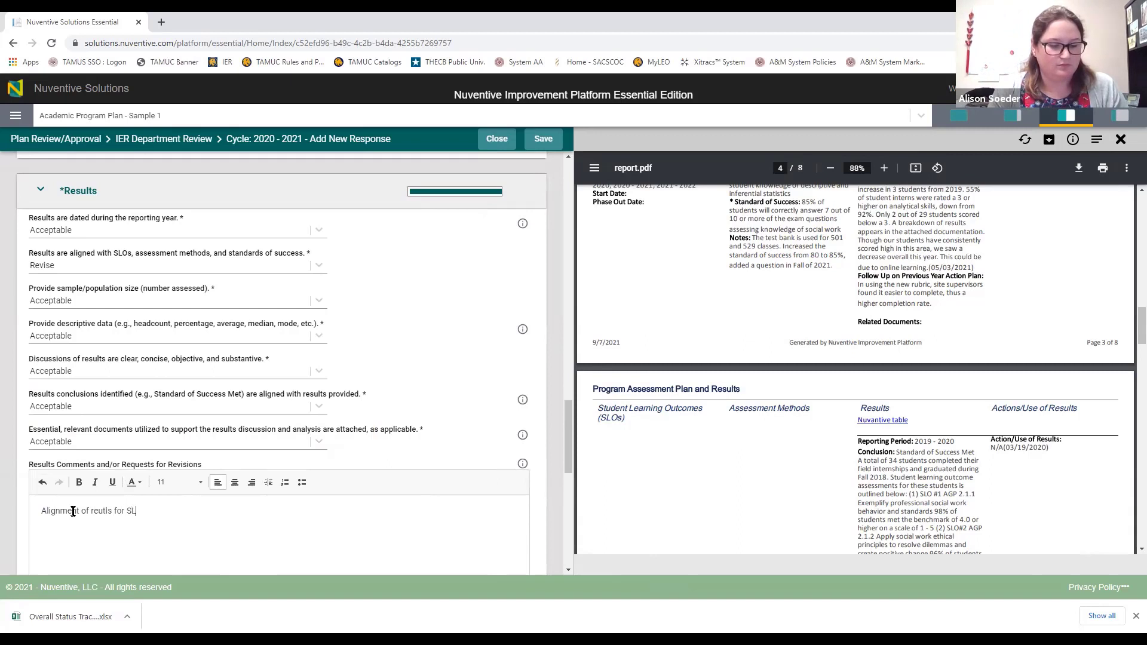
pyautogui.write('O 3 does ')
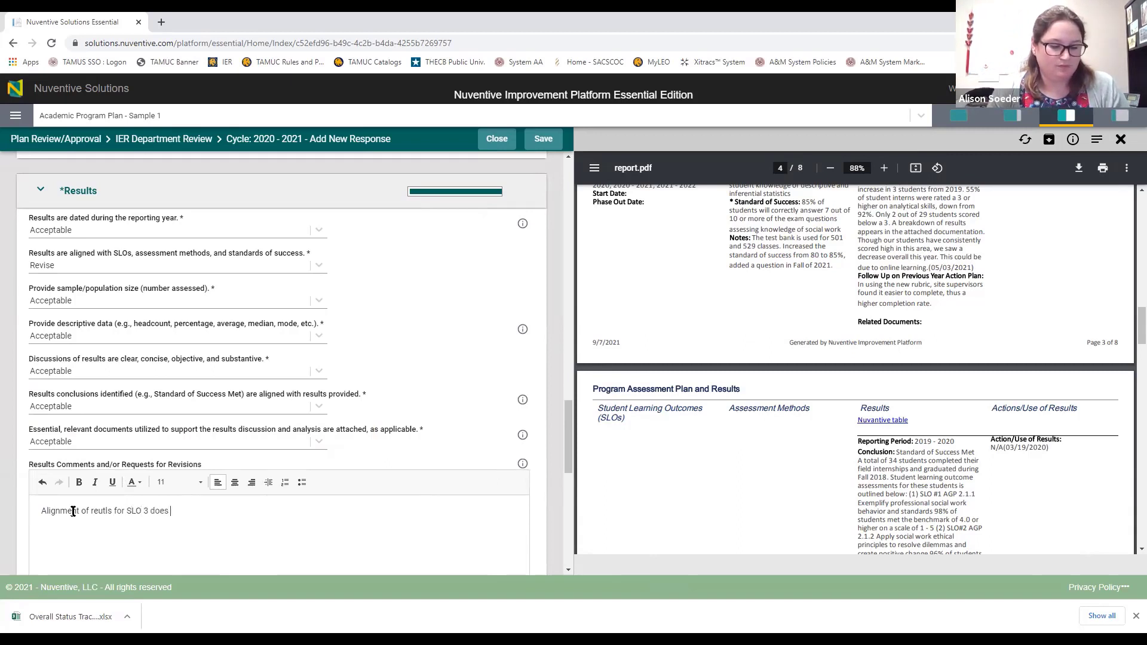
pyautogui.write('not make sene')
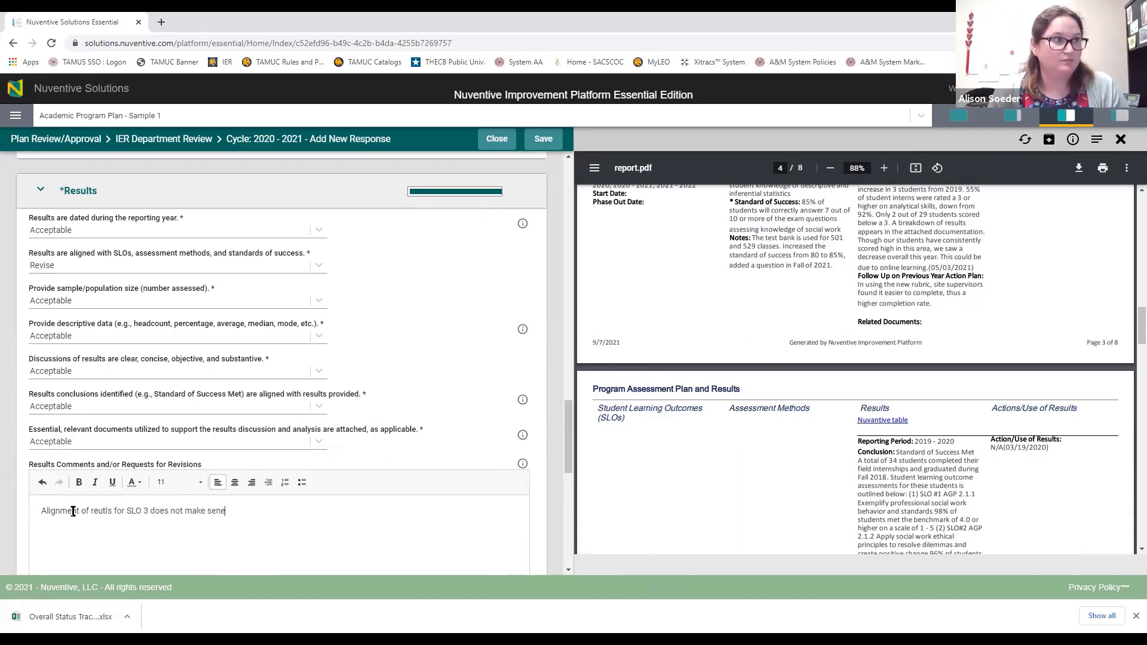
pyautogui.press('BackSpace')
pyautogui.write('se with standa')
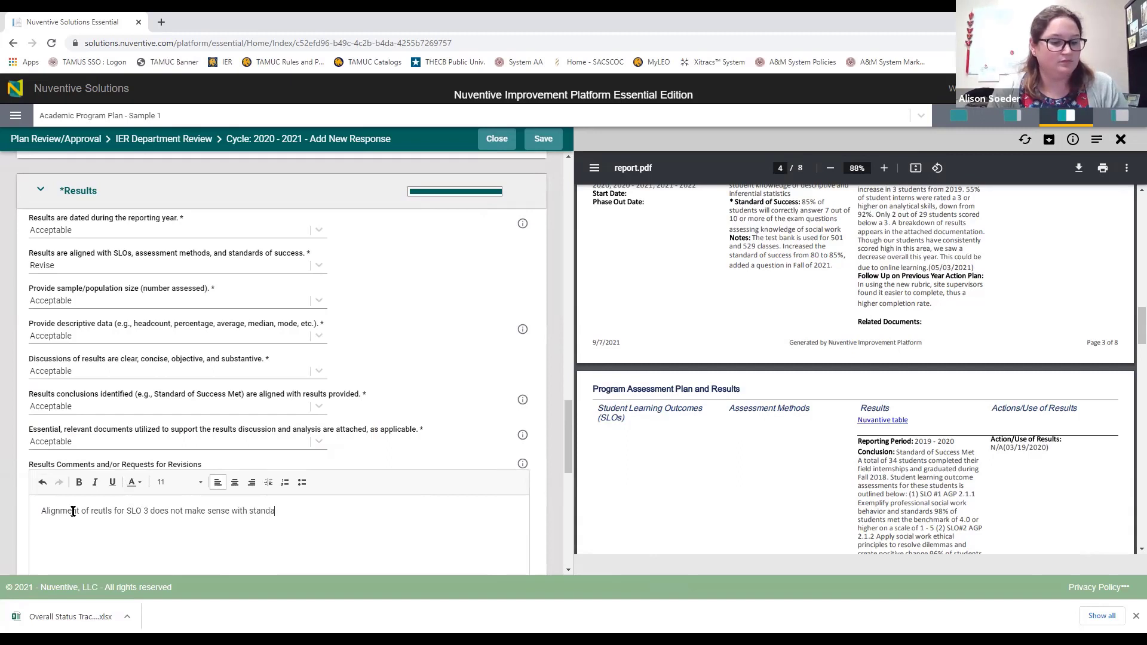
pyautogui.write('rd of success')
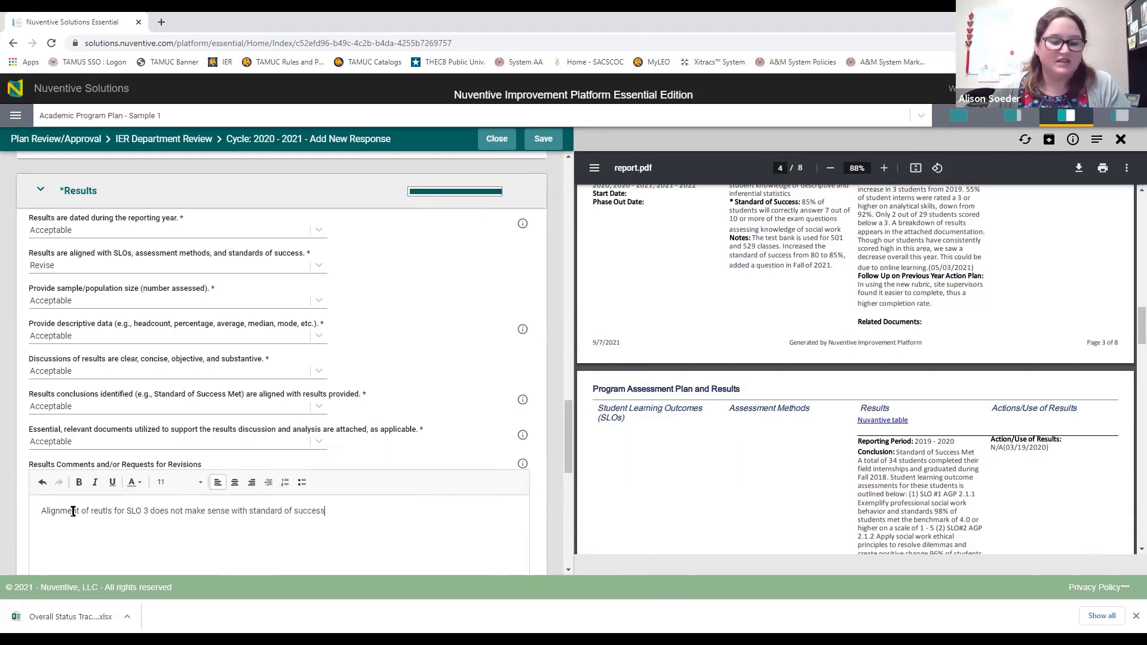
pyautogui.write('.')
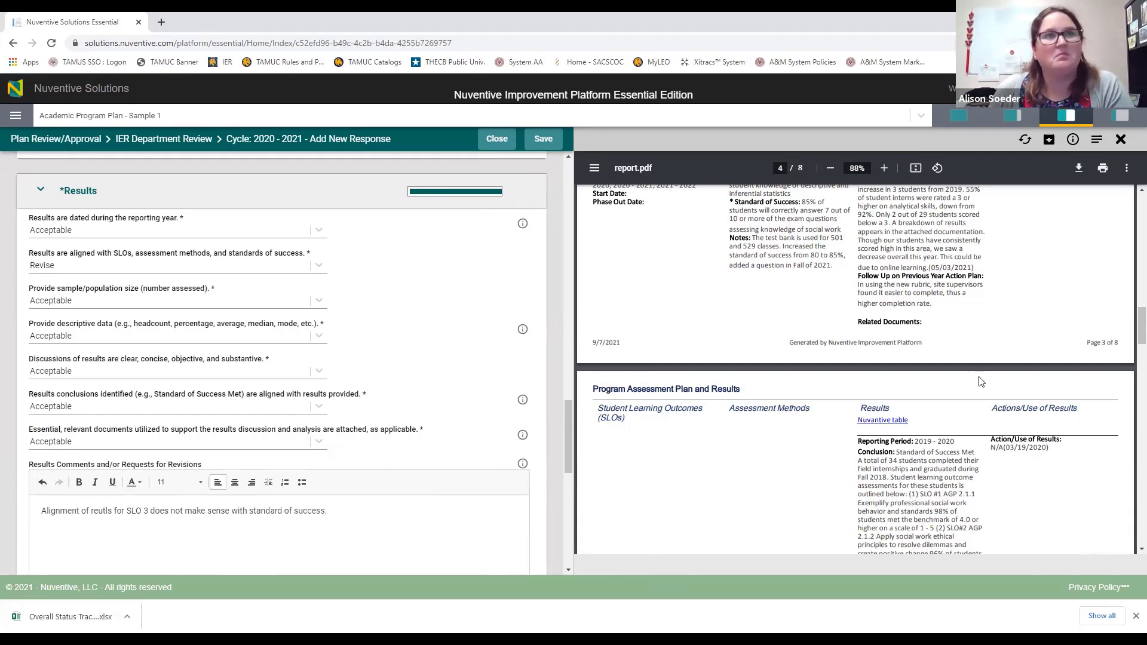
pyautogui.scroll(3, 949, 389)
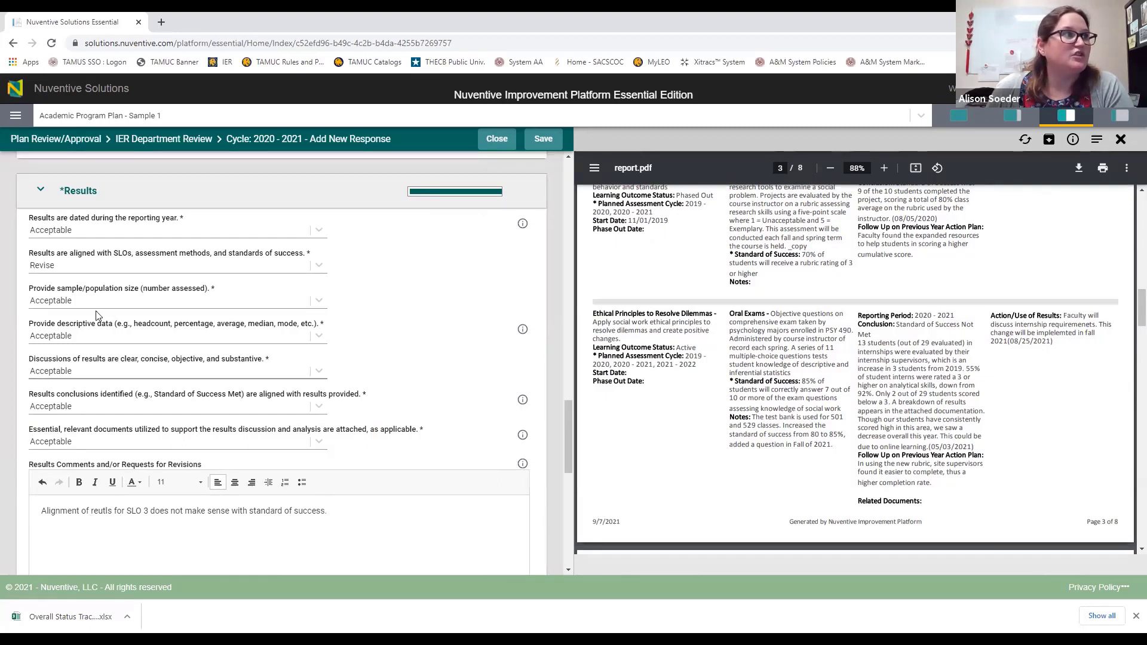
pyautogui.click(143, 571)
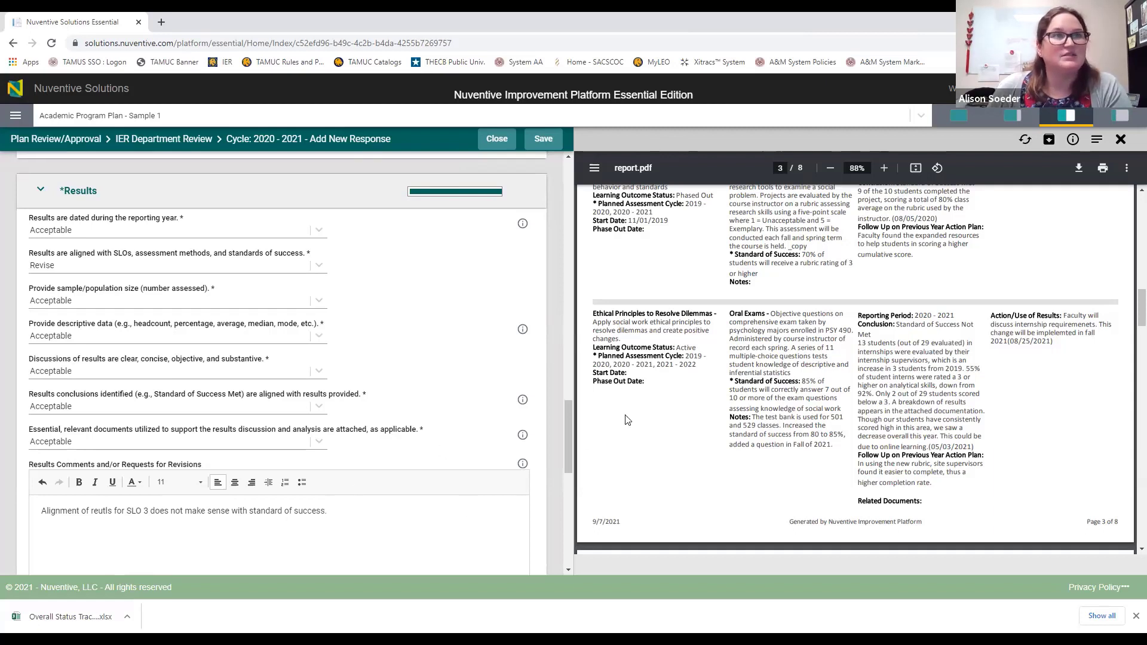
pyautogui.write('or ')
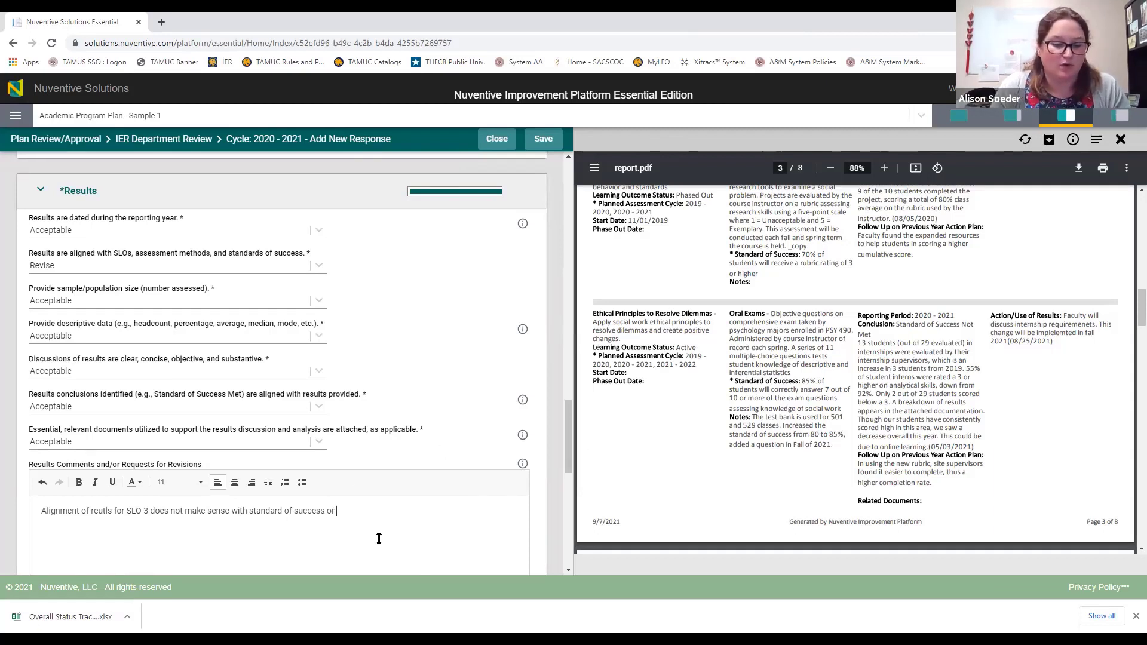
pyautogui.write('assesment')
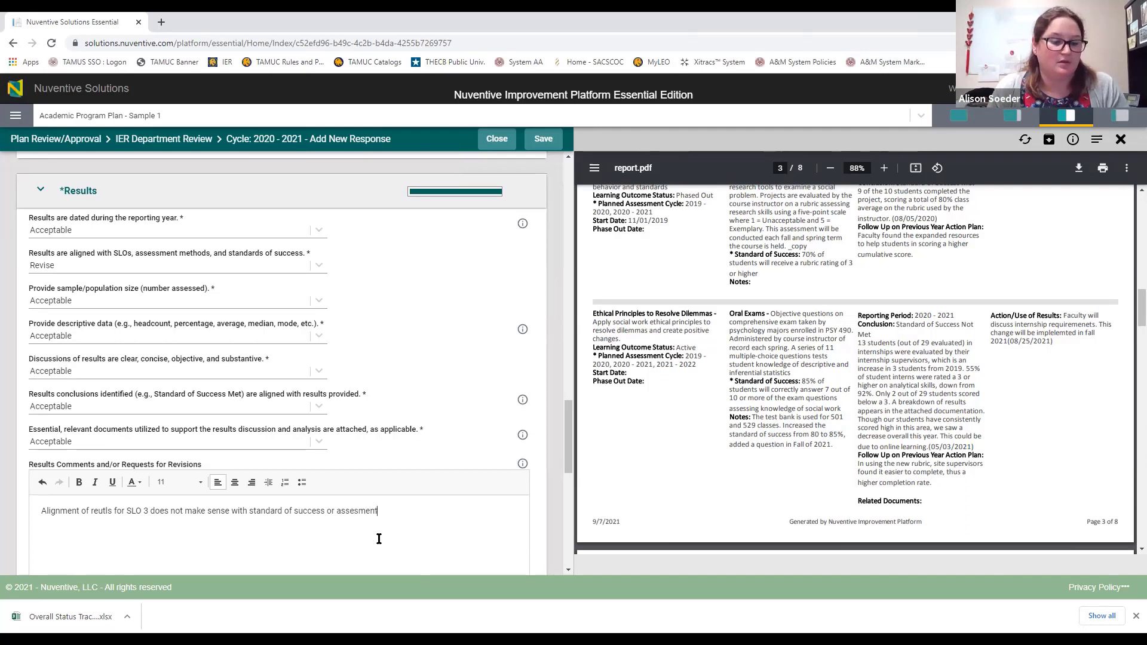
pyautogui.write(' type; please check.')
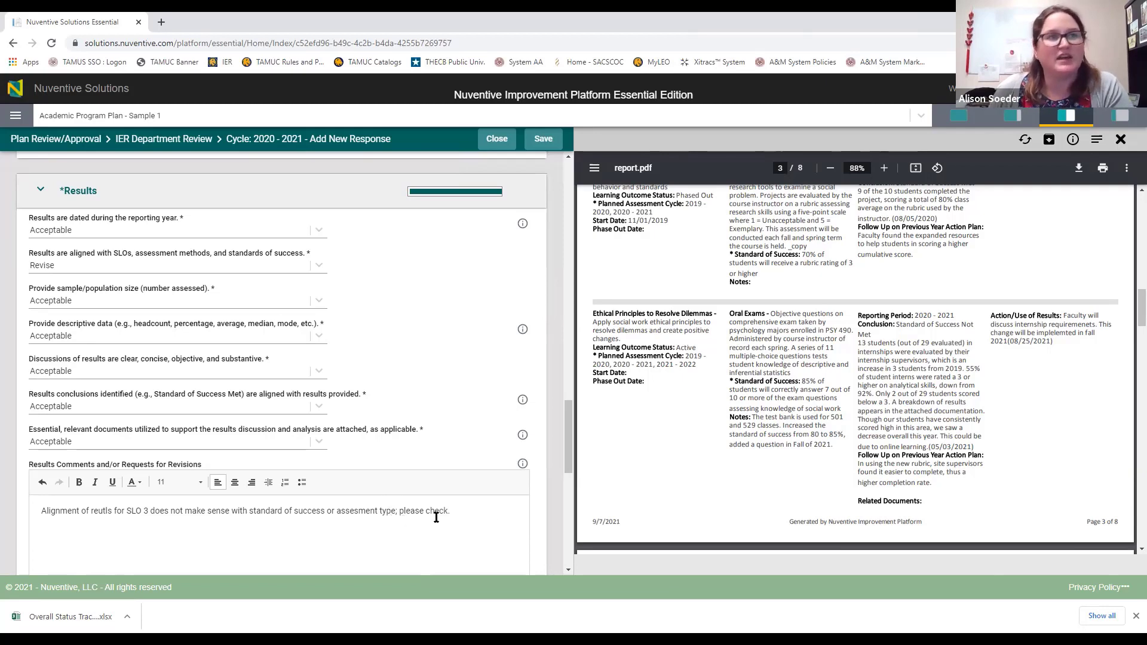
# Step: Check the report's 'Standard of Success Not Met' conclusion, then bring up the action-plans-presented ratings
pyautogui.scroll(-6, 418, 502)
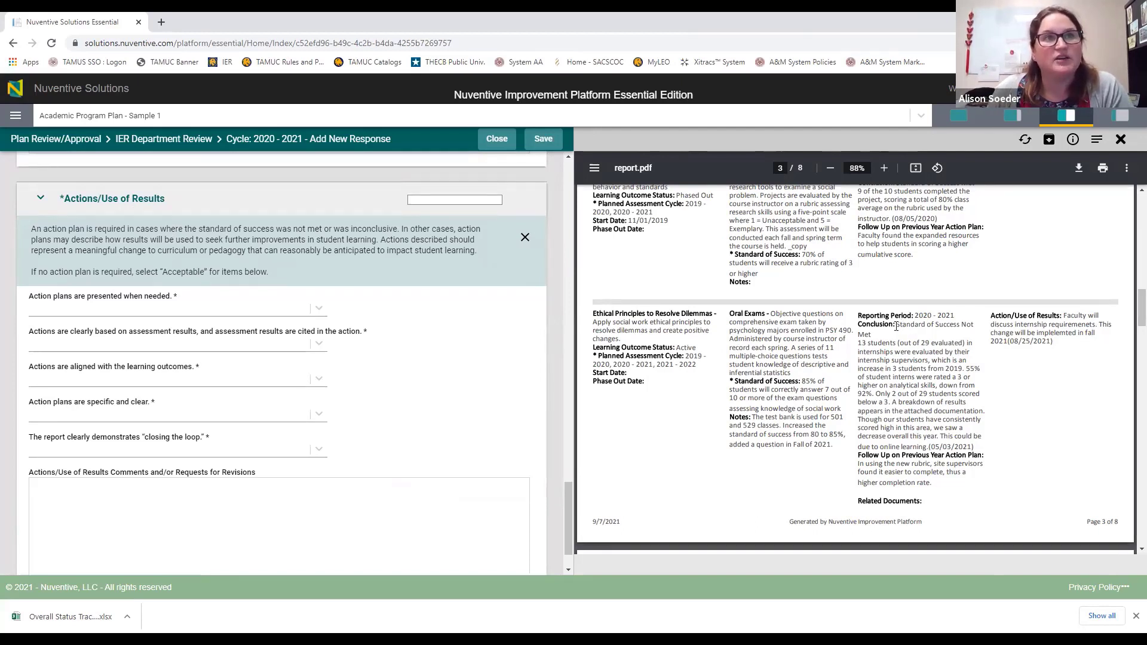
pyautogui.moveTo(896, 324); pyautogui.dragTo(868, 335)
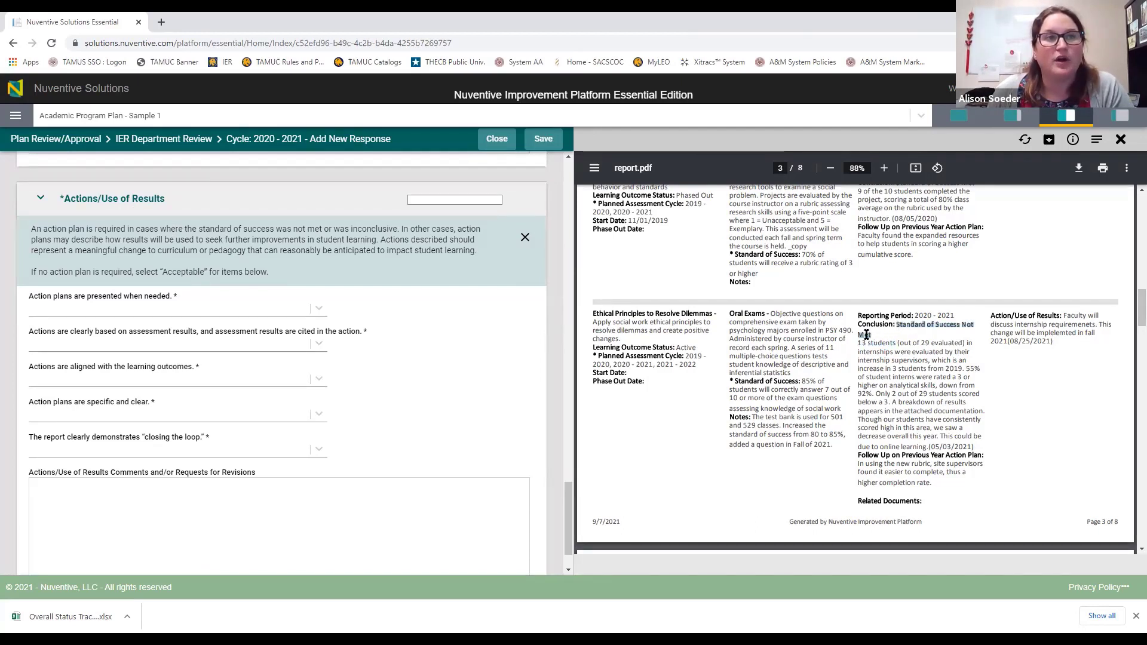
pyautogui.click(873, 337)
pyautogui.scroll(4, 899, 358)
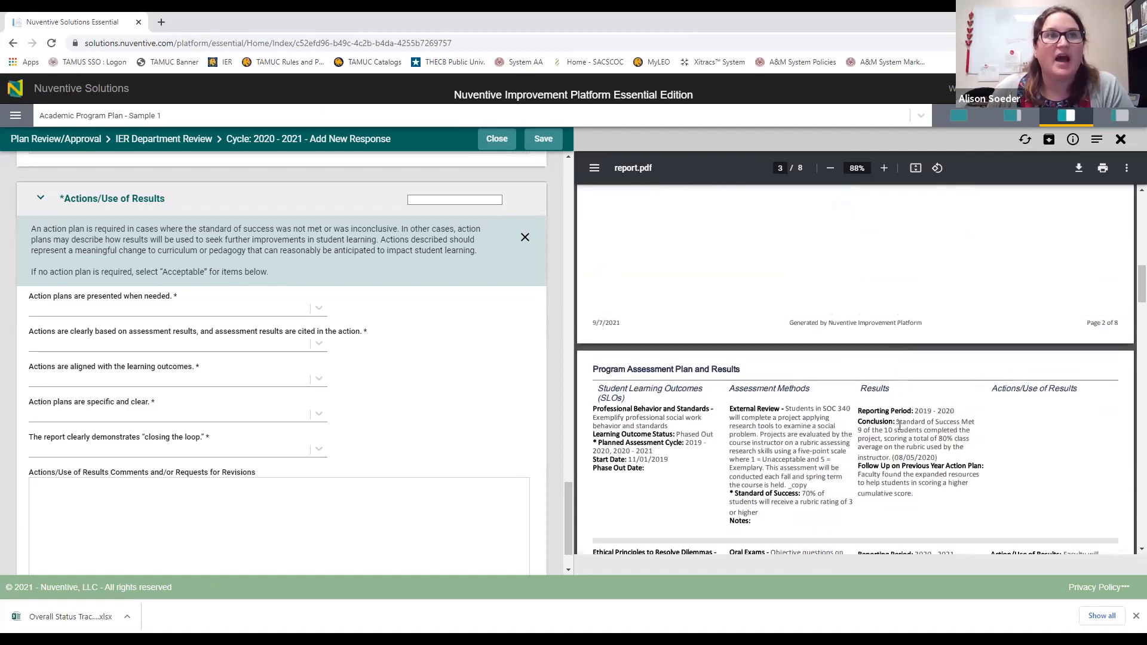
pyautogui.scroll(7, 889, 427)
pyautogui.scroll(-12, 890, 427)
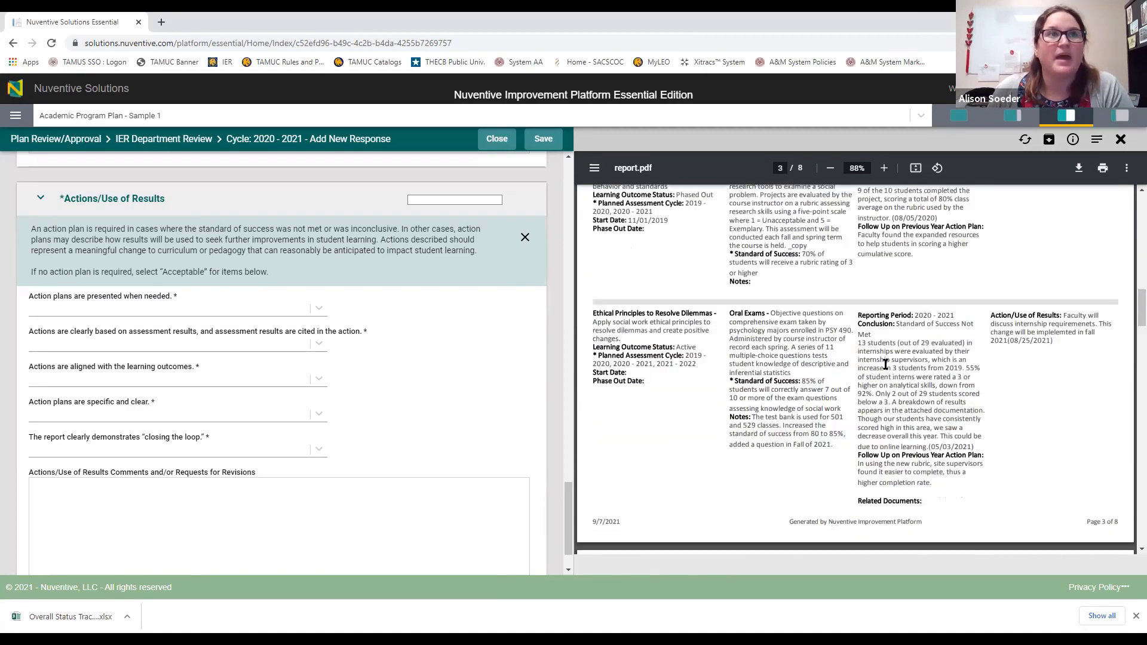
pyautogui.scroll(5, 913, 366)
pyautogui.scroll(-11, 913, 366)
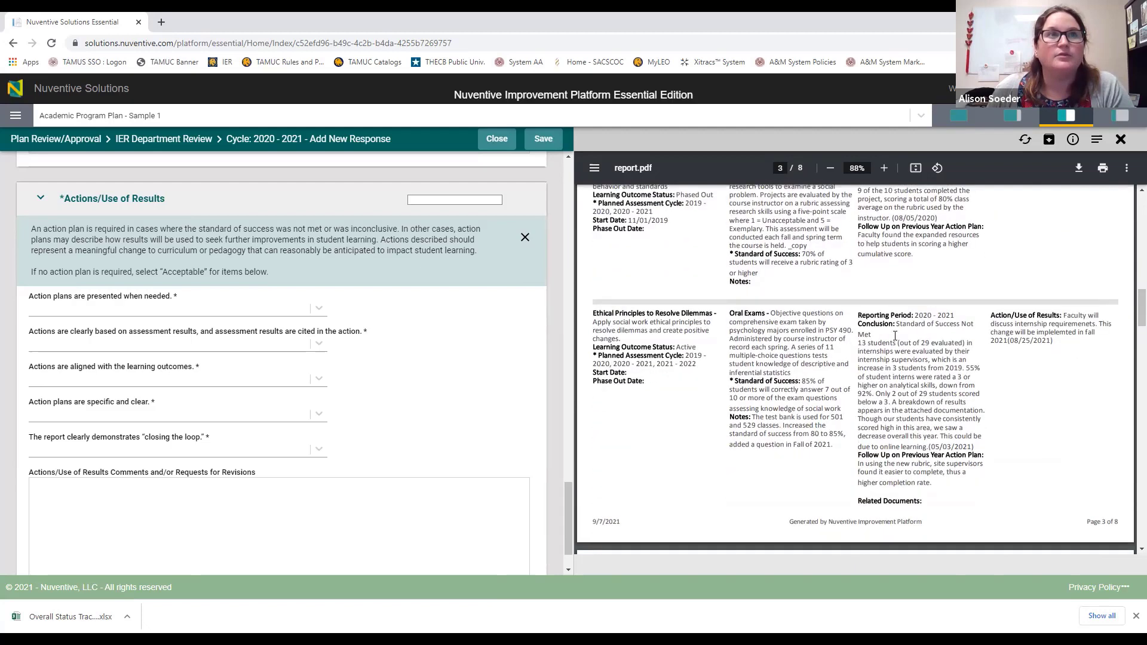
pyautogui.scroll(-10, 895, 336)
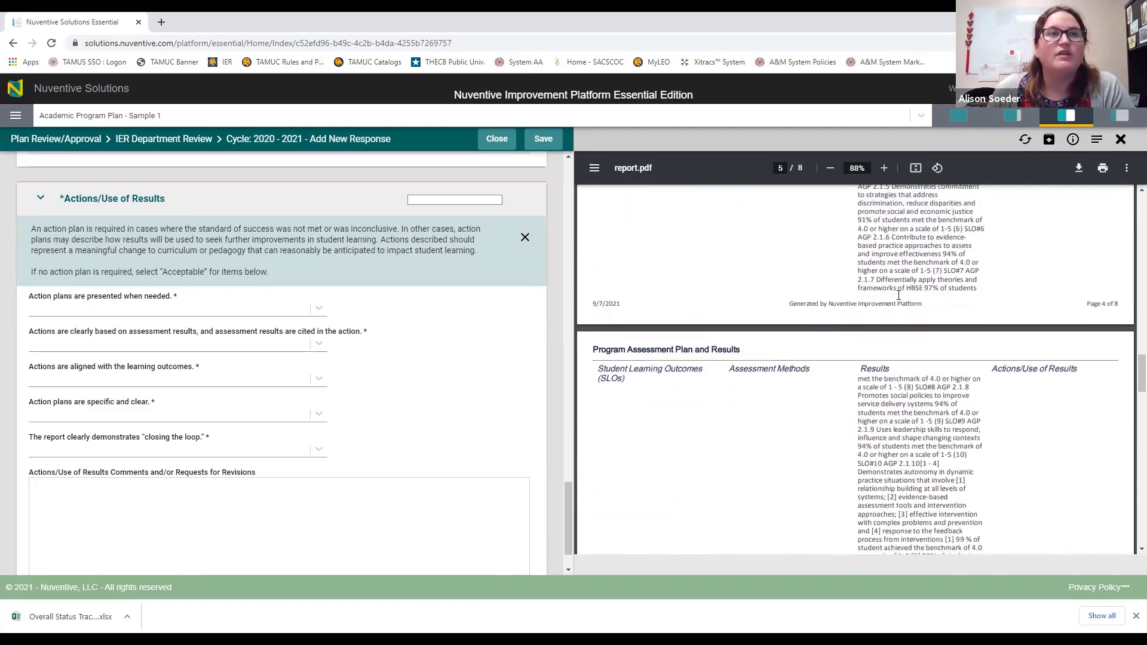
pyautogui.scroll(-7, 898, 313)
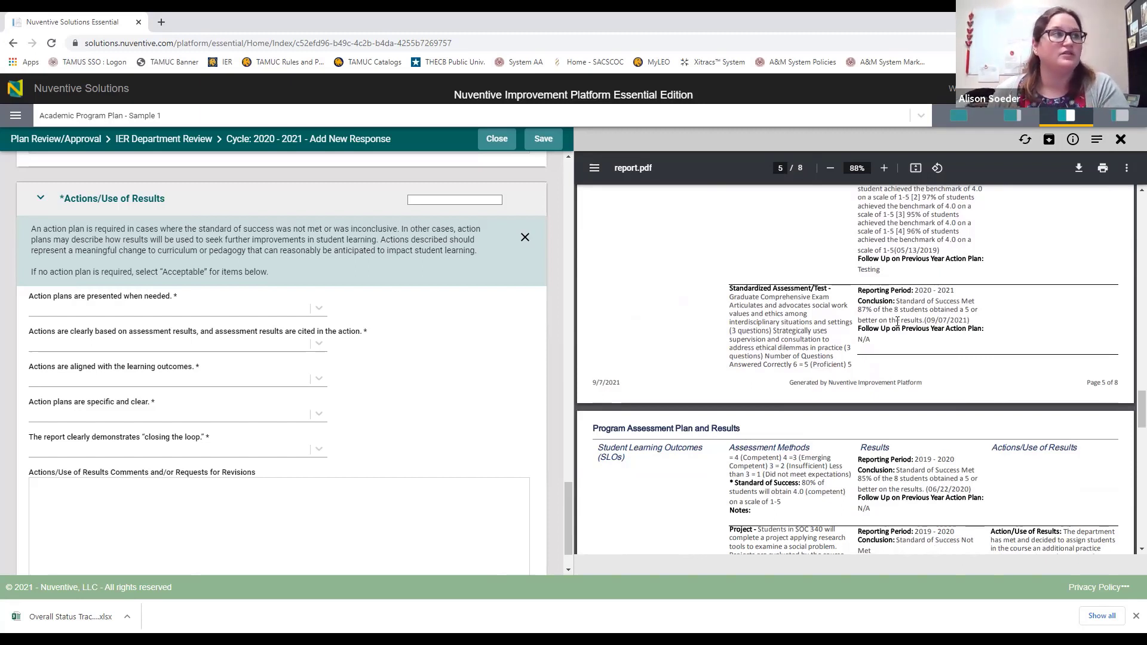
pyautogui.click(231, 309)
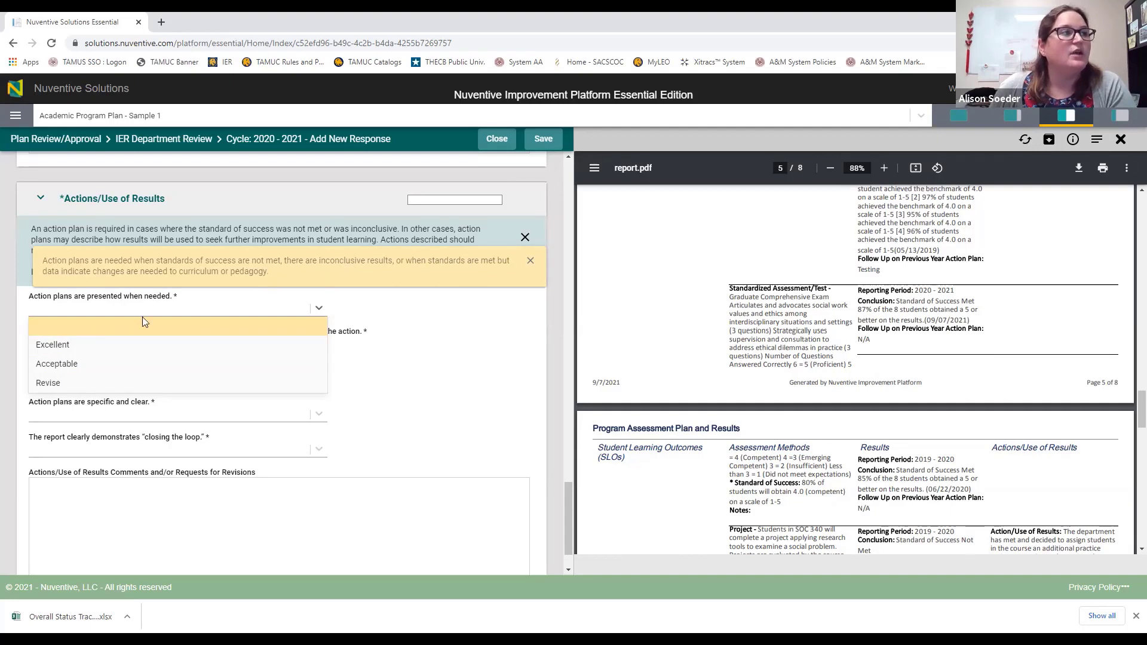
# Step: Rate action plans presented when needed, based on assessment results and aligned with outcomes as Acceptable
pyautogui.click(84, 364)
pyautogui.click(165, 345)
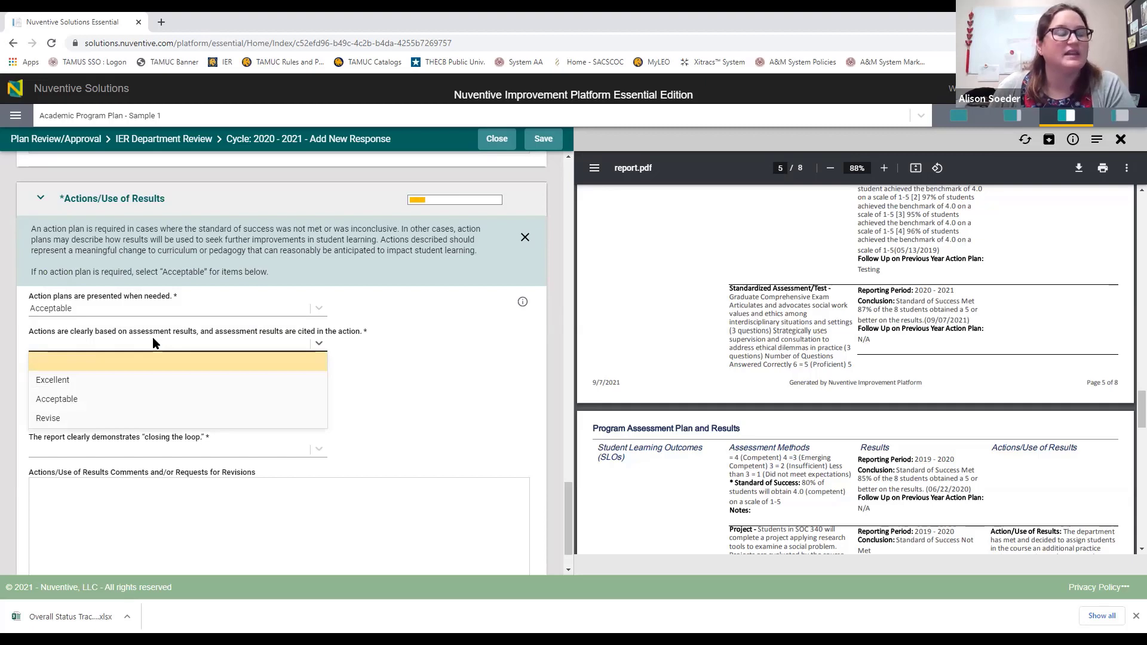
pyautogui.click(70, 399)
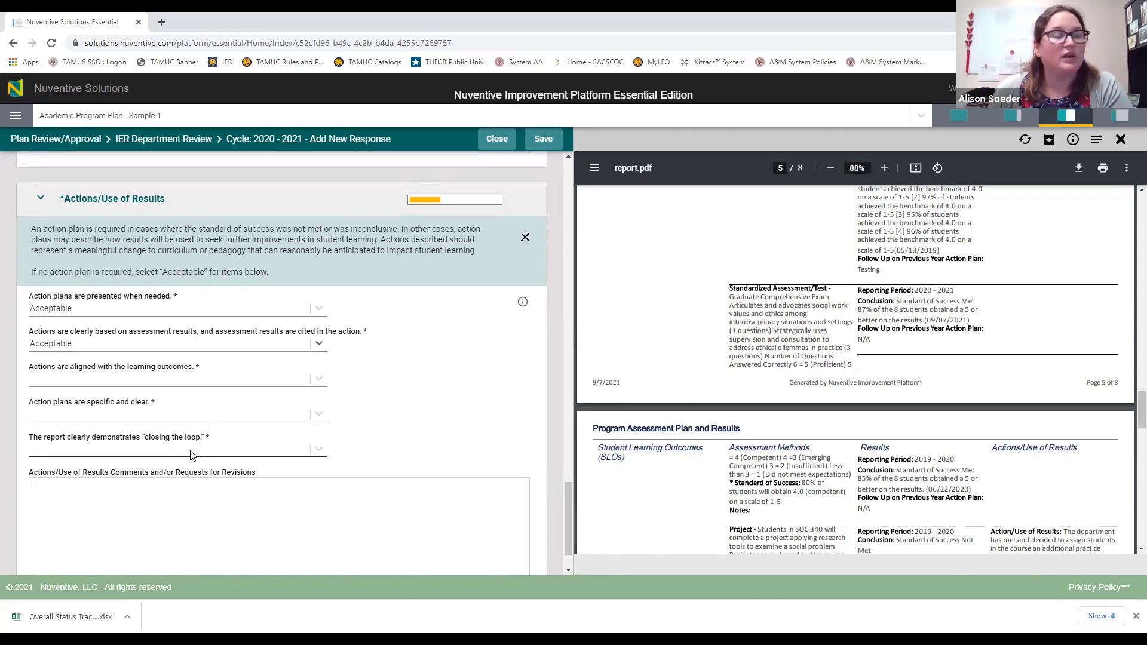
pyautogui.click(186, 379)
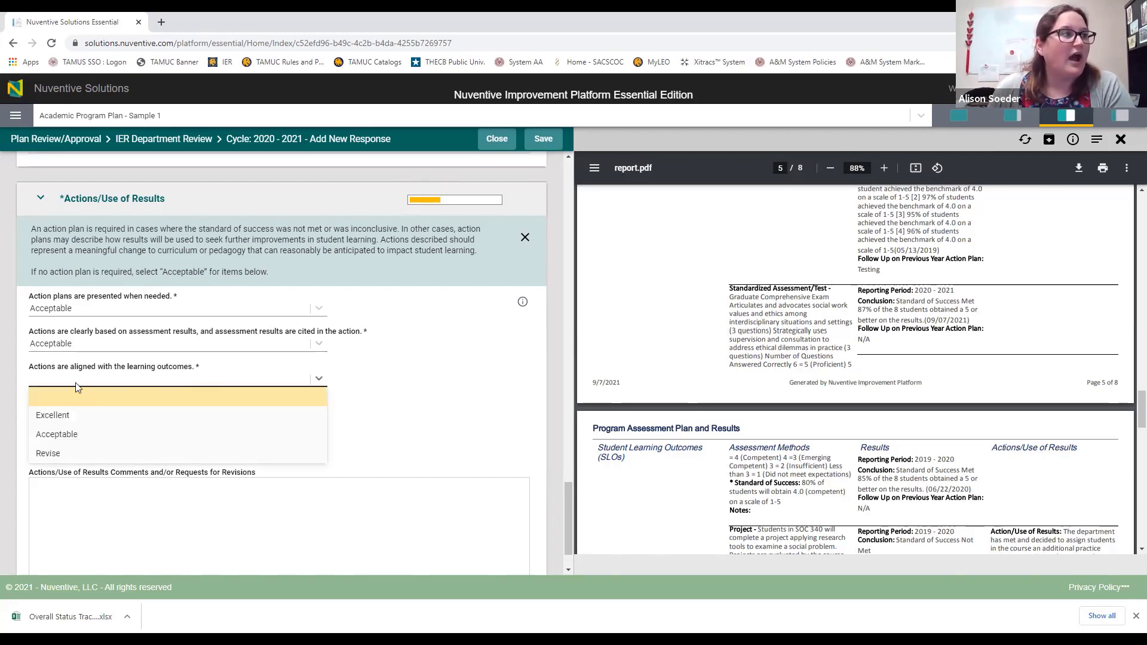
pyautogui.click(60, 434)
pyautogui.scroll(10, 718, 357)
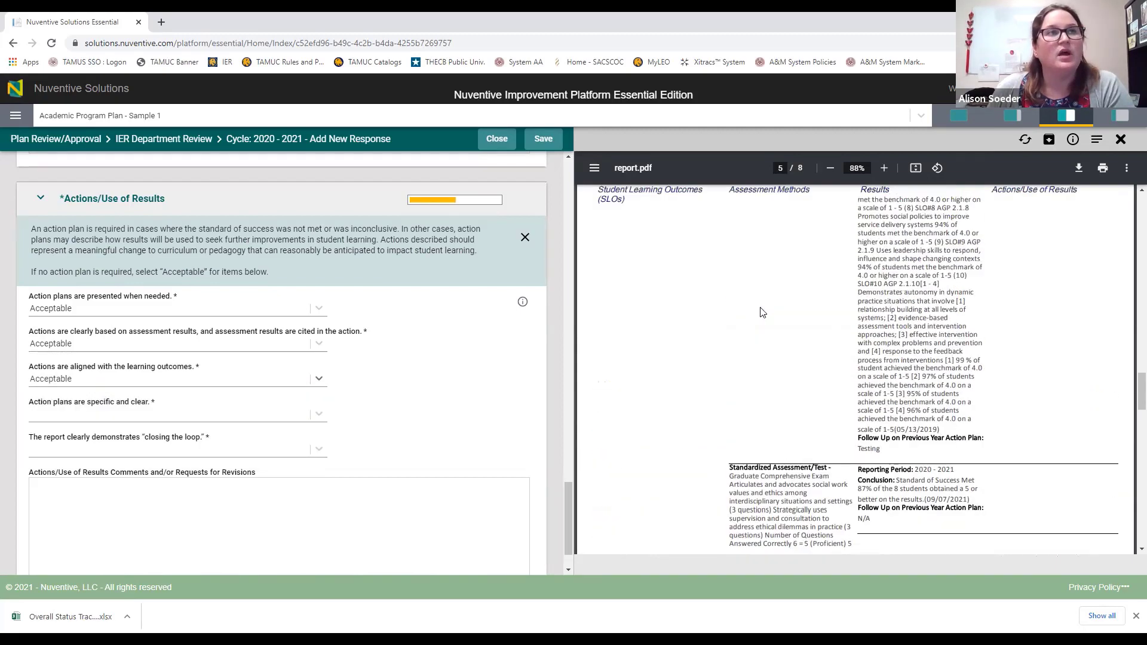
pyautogui.scroll(10, 717, 357)
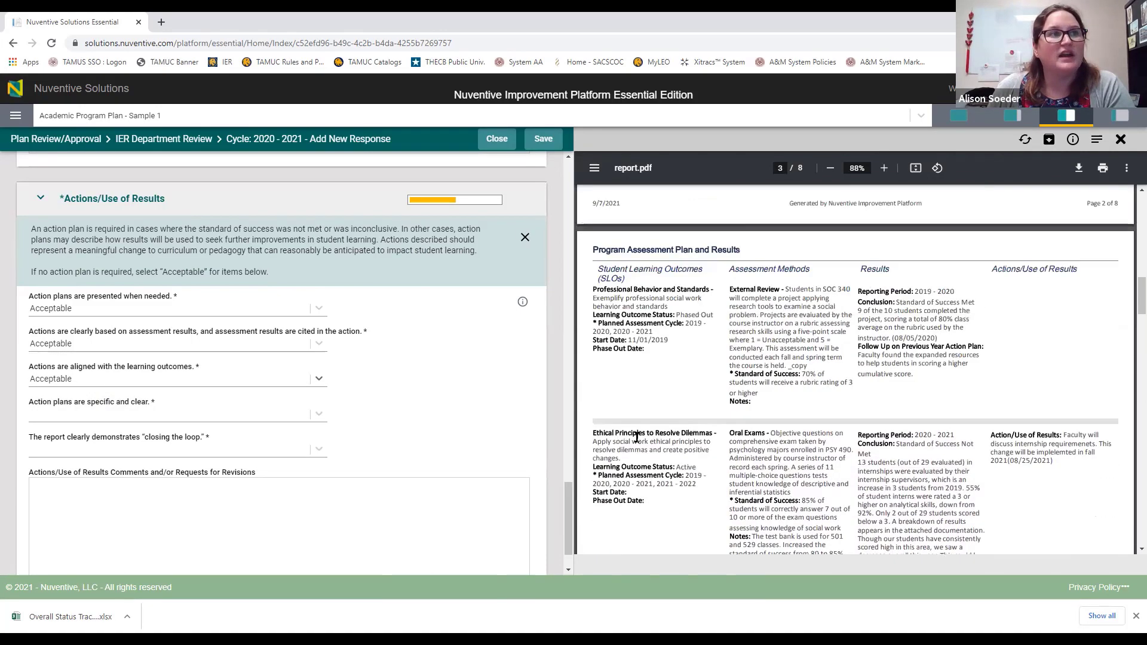
pyautogui.scroll(-1, 591, 374)
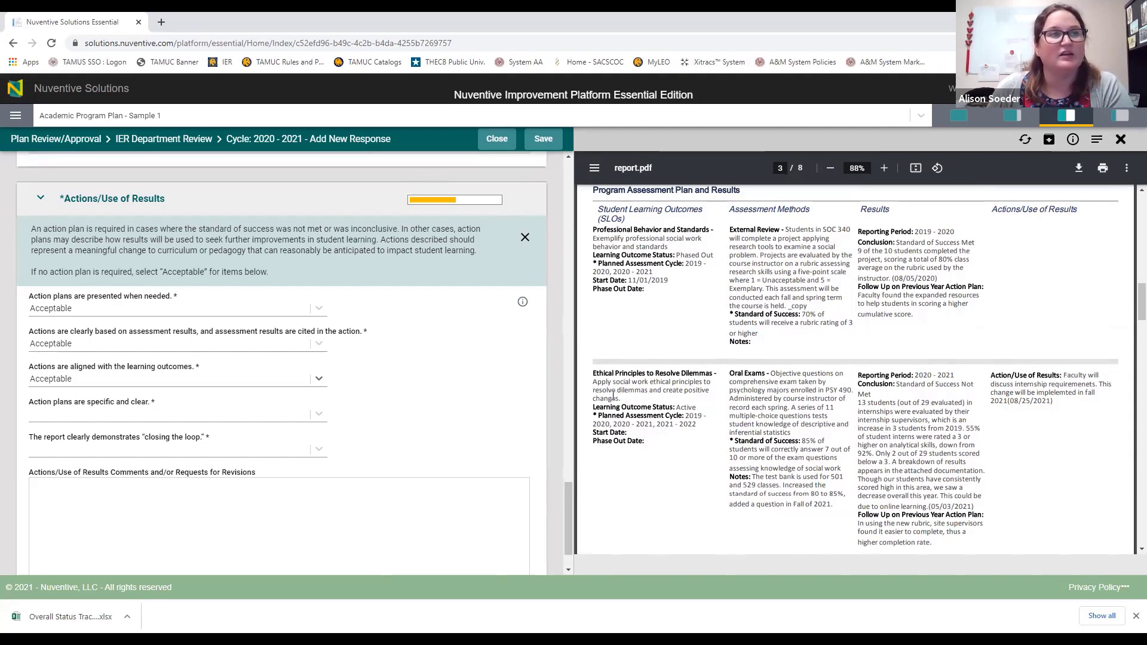
# Step: Rate action plans 'specific and clear' and 'closing the loop' as Acceptable
pyautogui.click(134, 418)
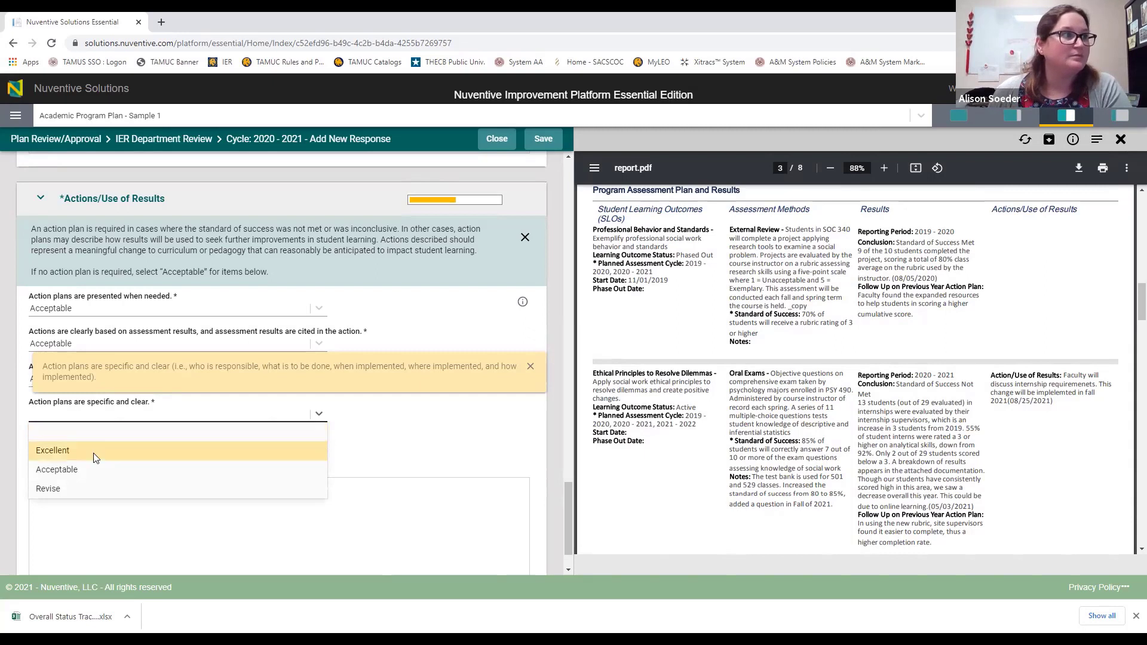
pyautogui.click(90, 470)
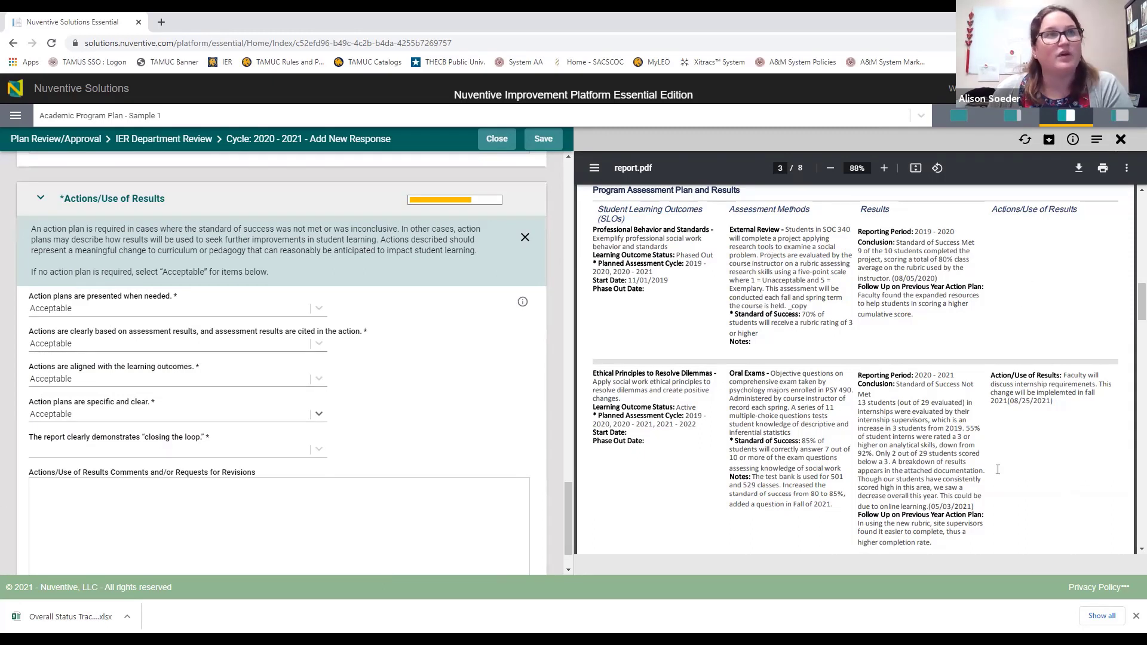
pyautogui.click(123, 453)
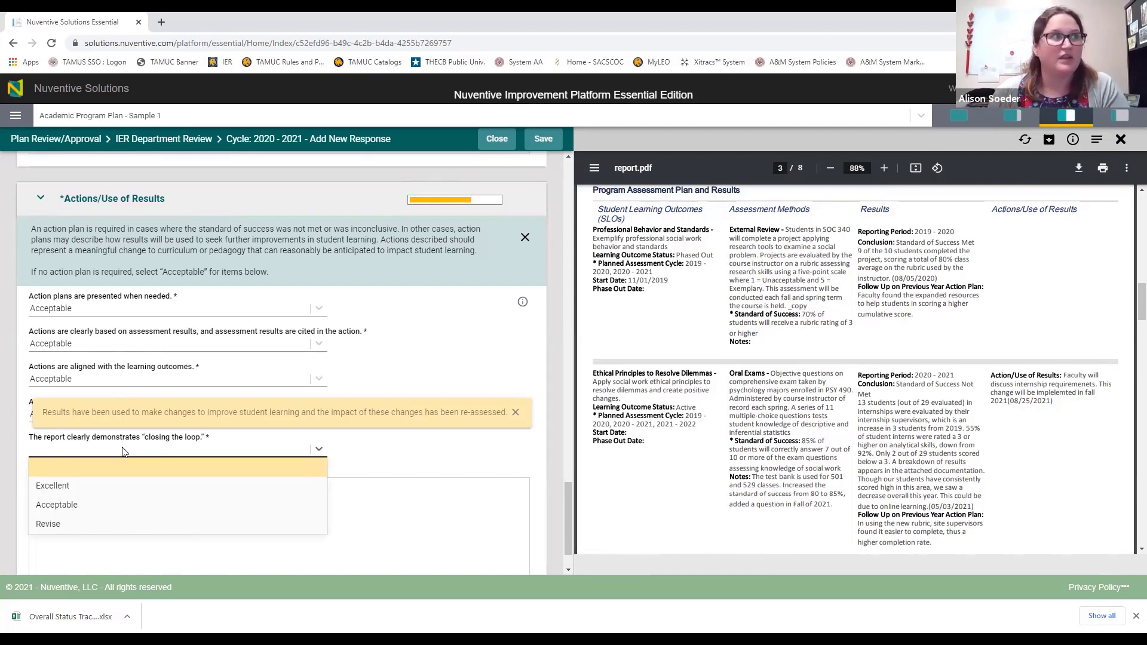
pyautogui.click(56, 505)
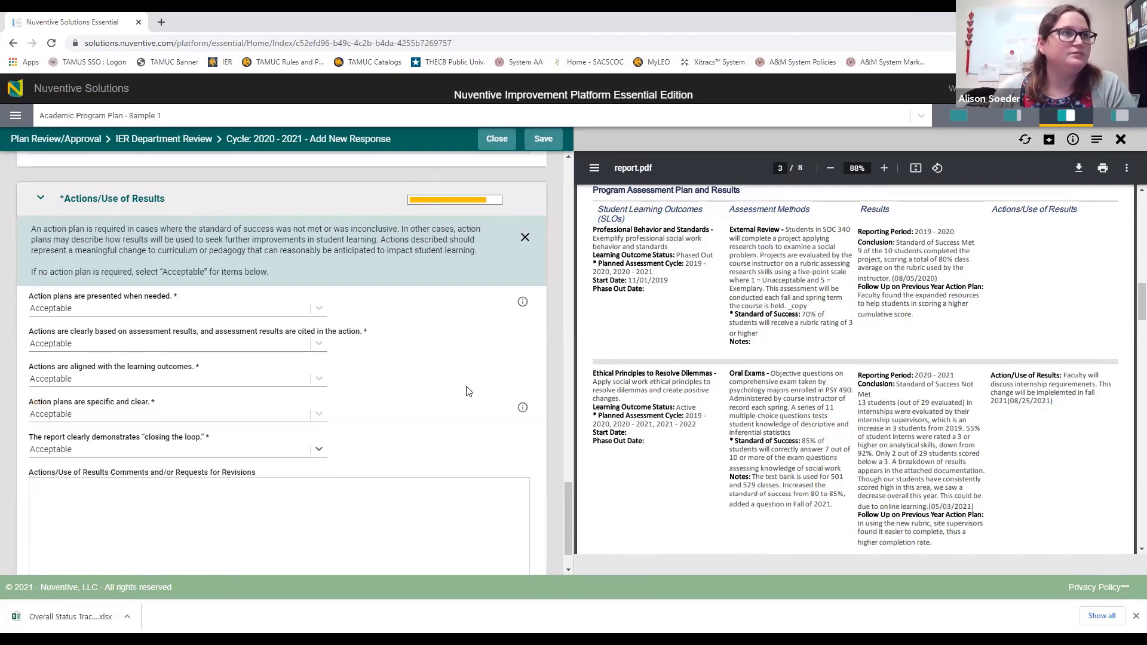
pyautogui.scroll(-1, 447, 386)
pyautogui.scroll(1, 360, 426)
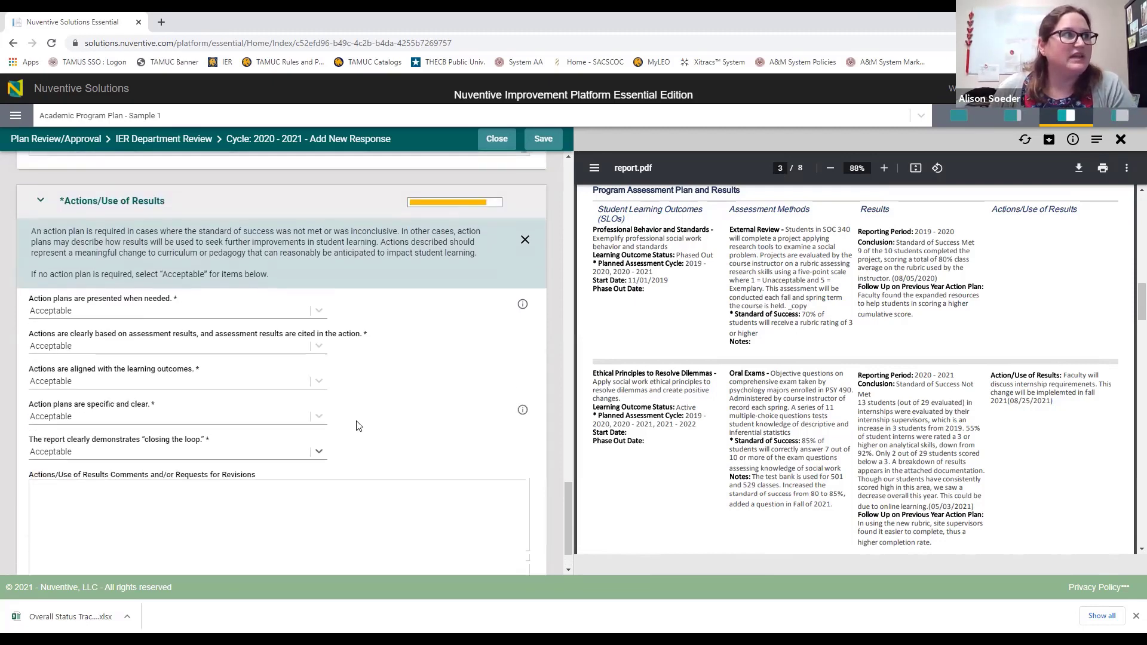
# Step: Set the initial review decision to Revisions Requested
pyautogui.scroll(3, 362, 334)
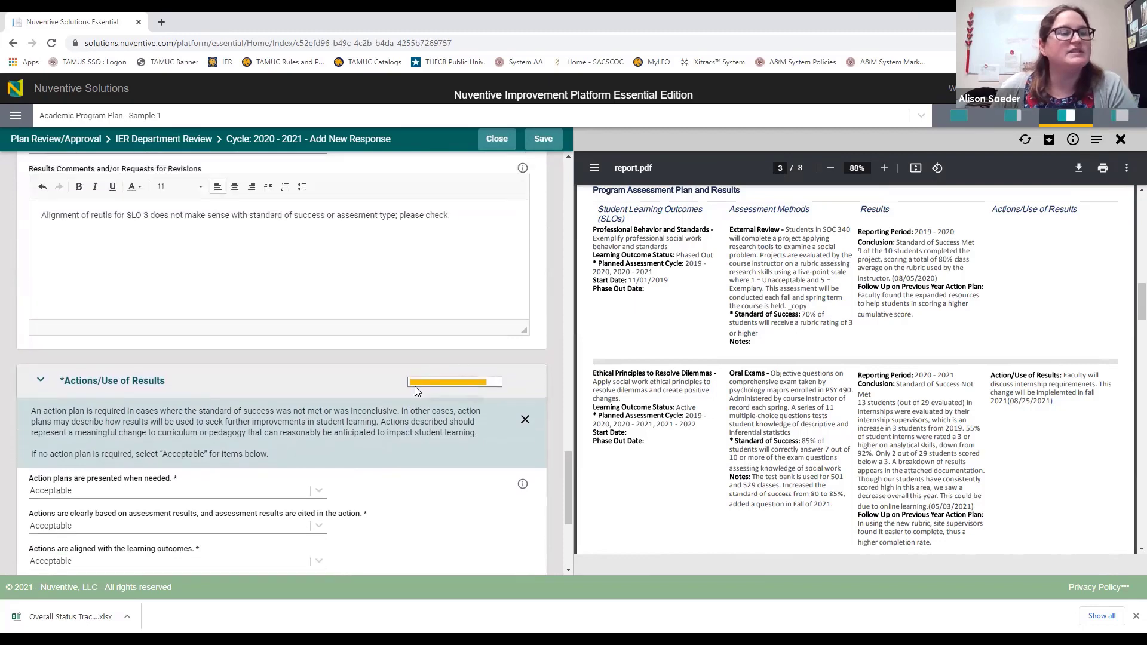
pyautogui.scroll(6, 454, 388)
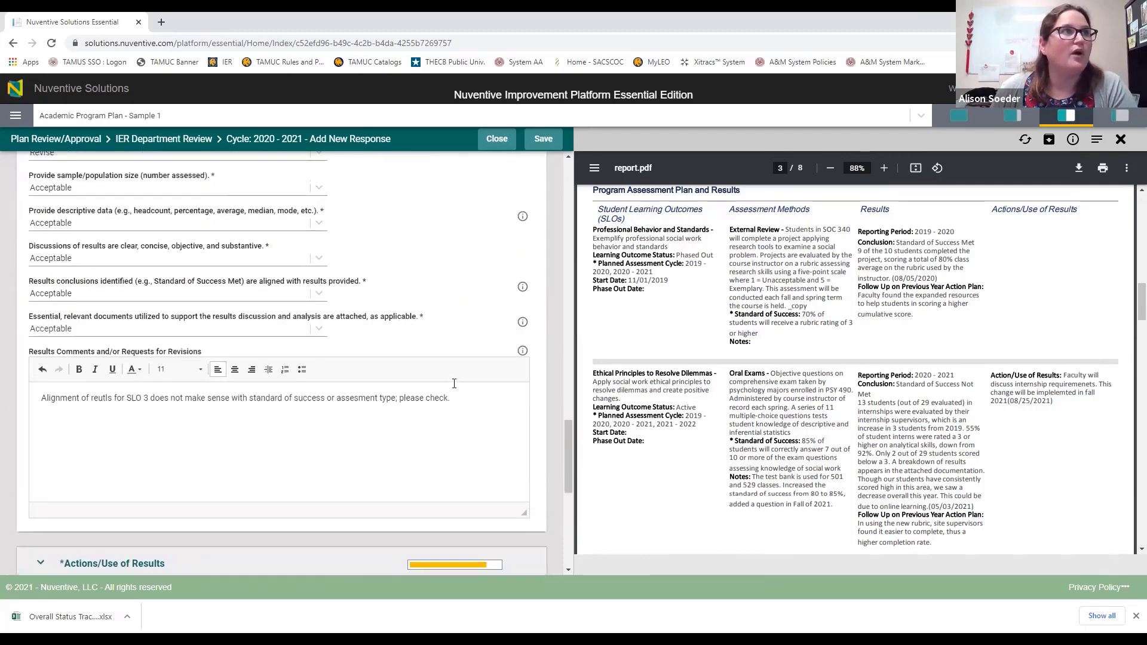
pyautogui.scroll(-2, 436, 399)
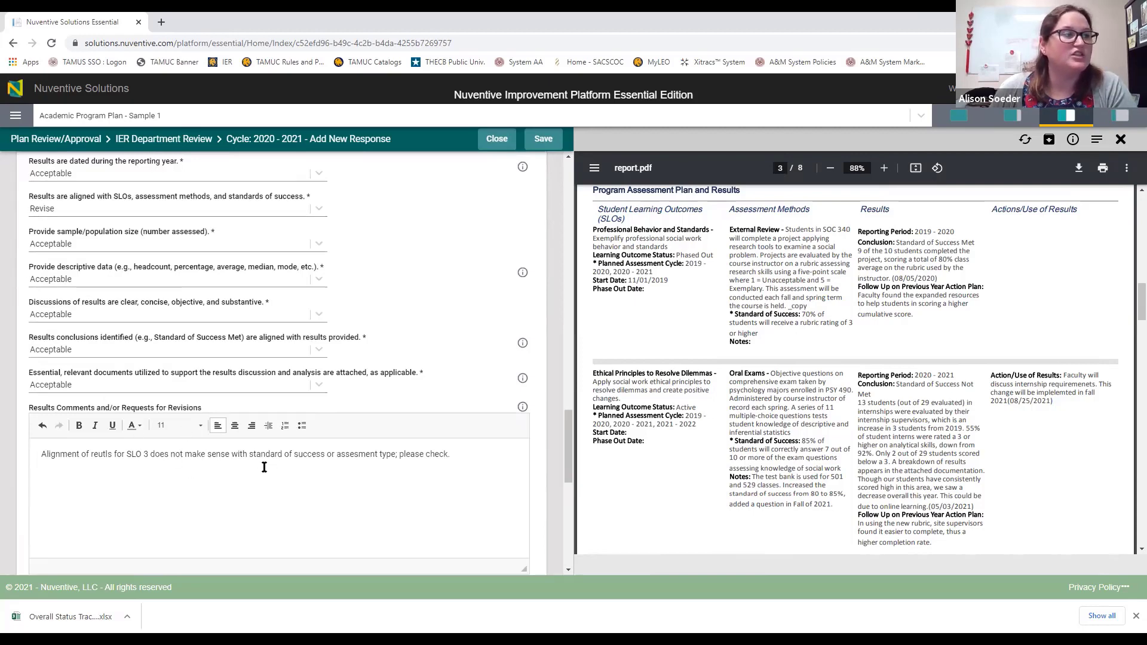
pyautogui.scroll(12, 257, 472)
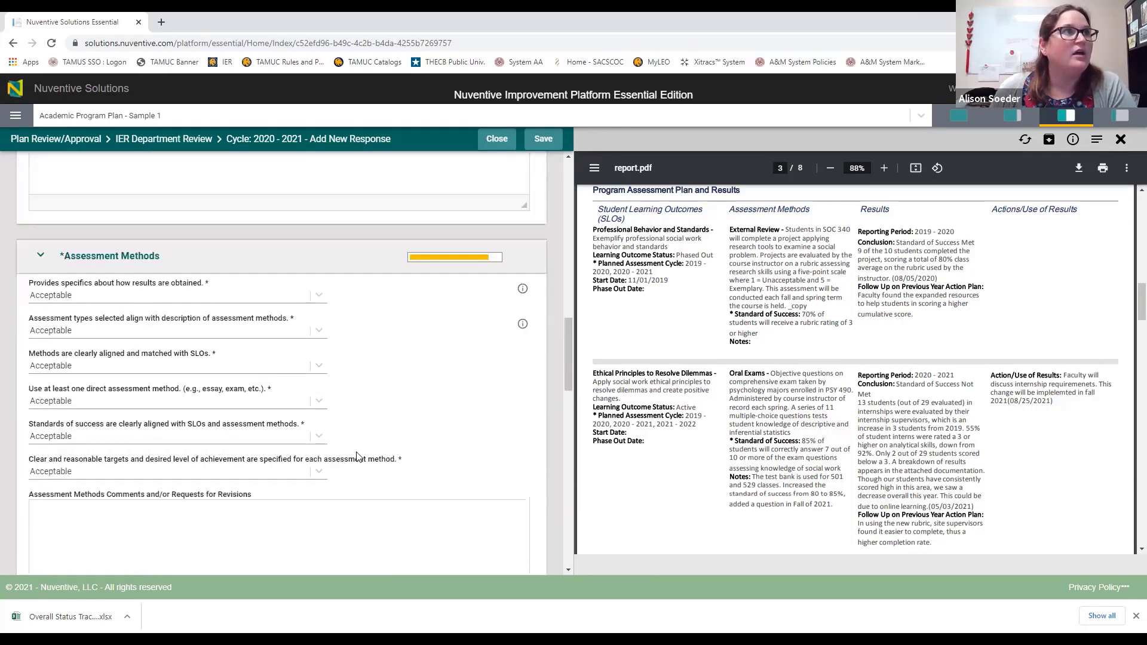
pyautogui.scroll(12, 436, 453)
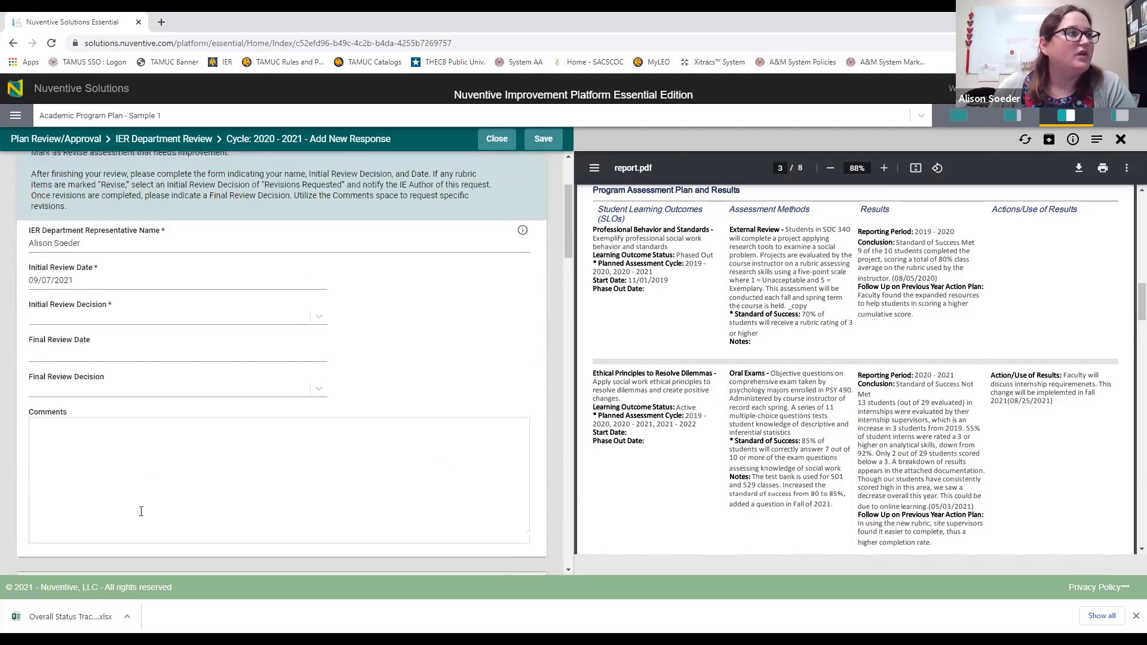
pyautogui.click(116, 320)
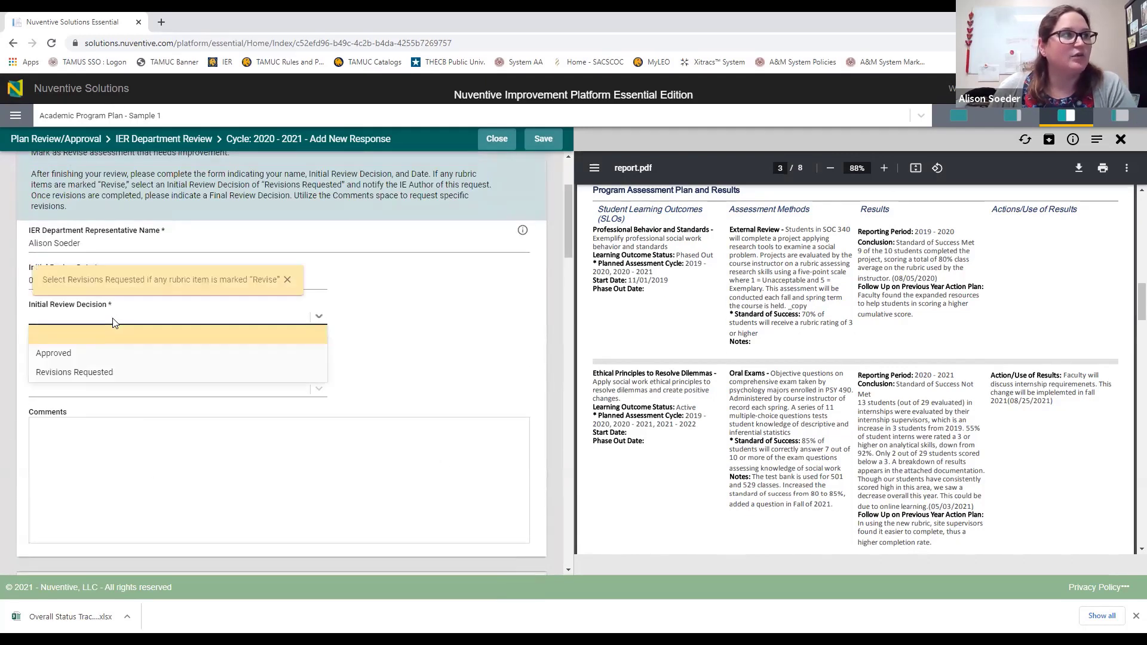
pyautogui.click(108, 372)
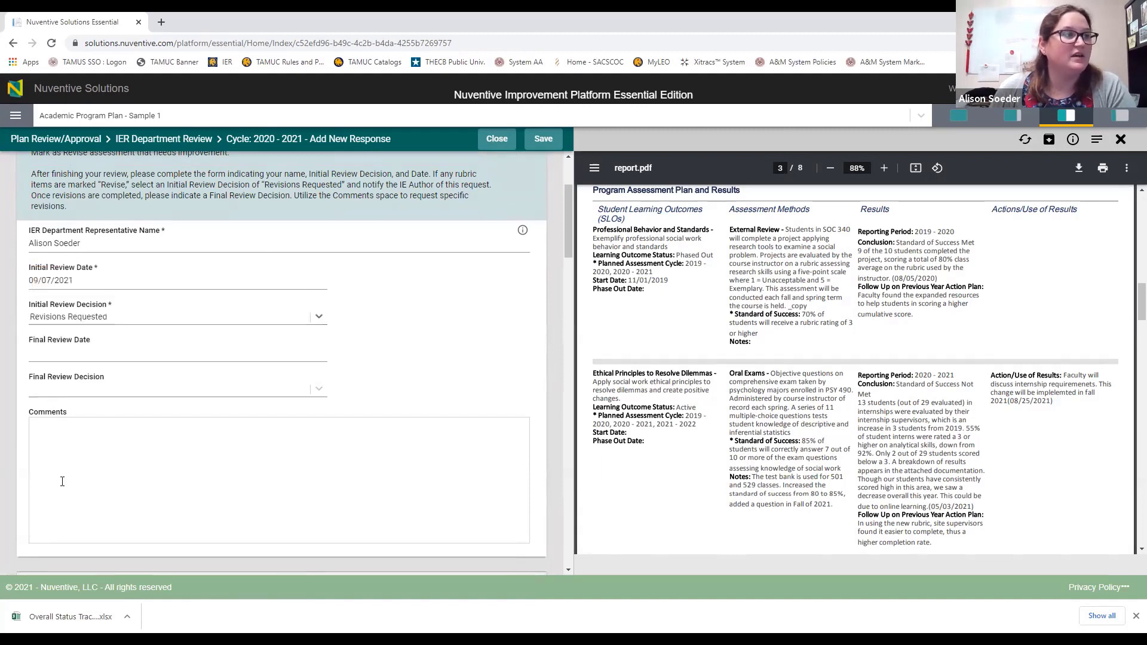
# Step: Comment 'Revisoins have been requested in SLOs and Results' in the review comments
pyautogui.click(87, 461)
pyautogui.write('Re')
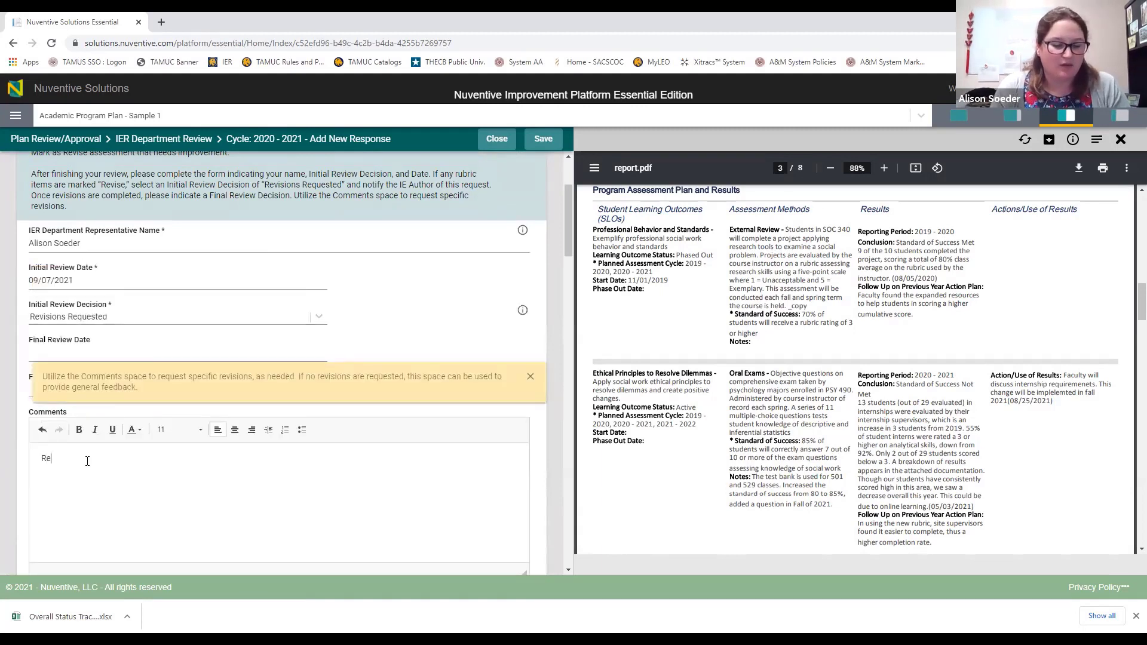
pyautogui.write('visoins have been requested in')
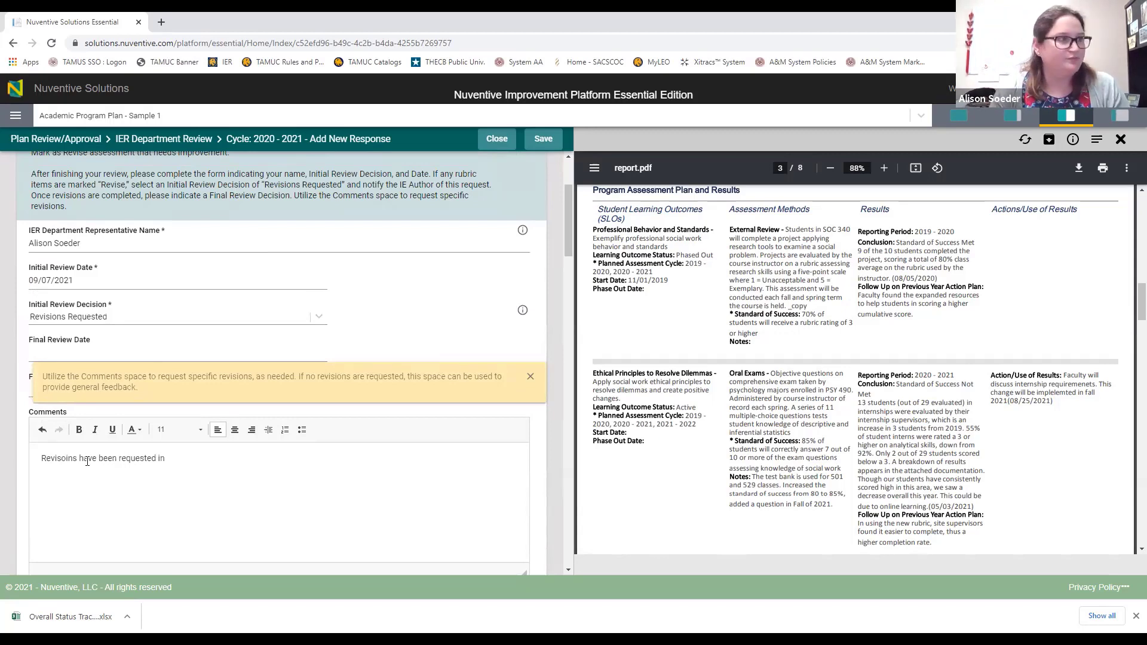
pyautogui.scroll(-8, 239, 419)
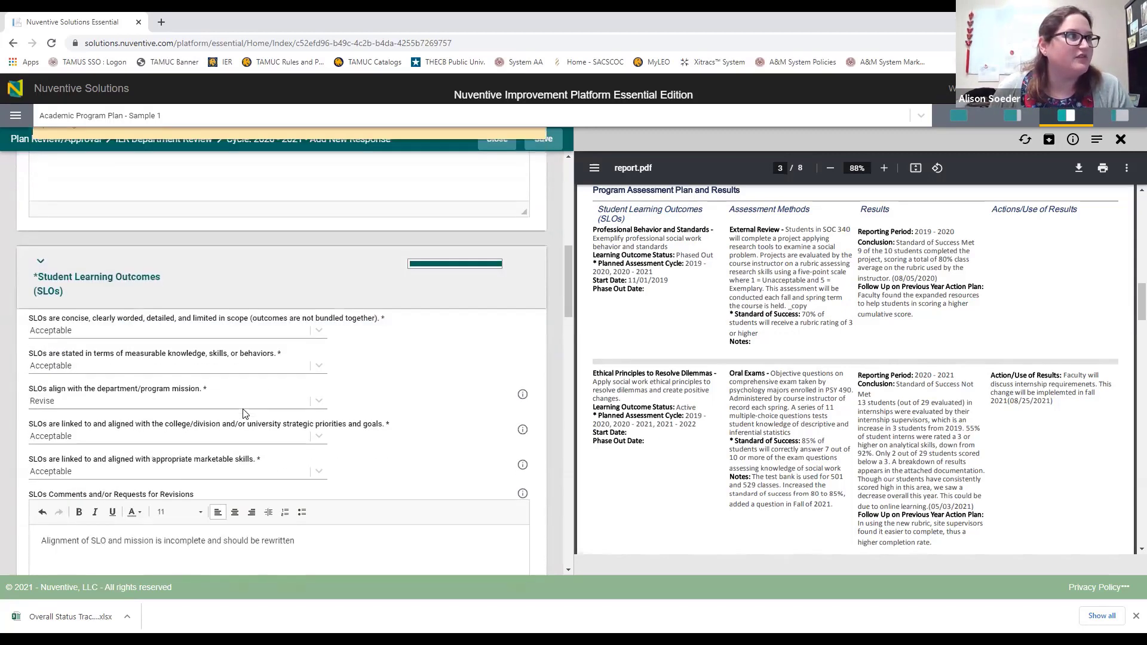
pyautogui.scroll(-10, 237, 416)
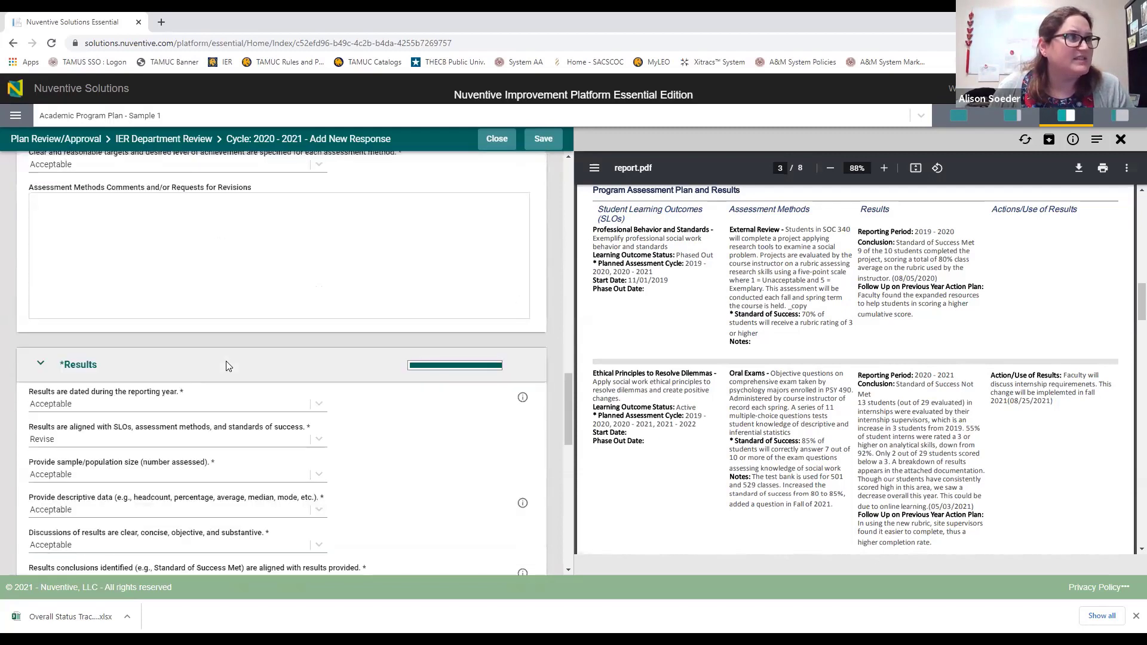
pyautogui.scroll(18, 232, 404)
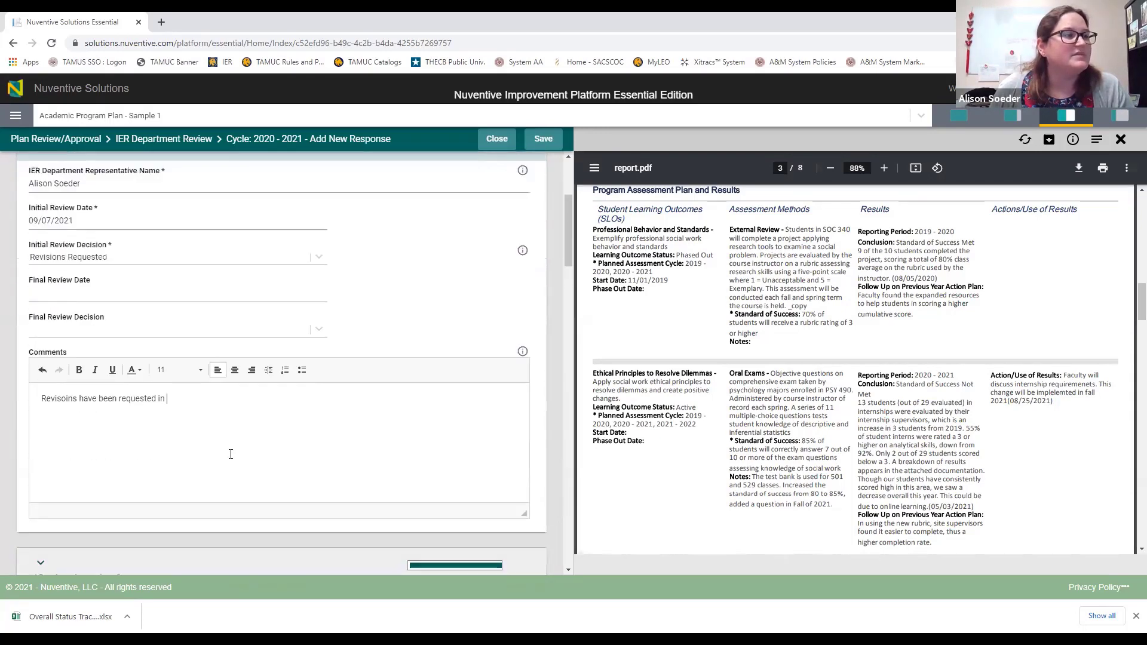
pyautogui.write('LO')
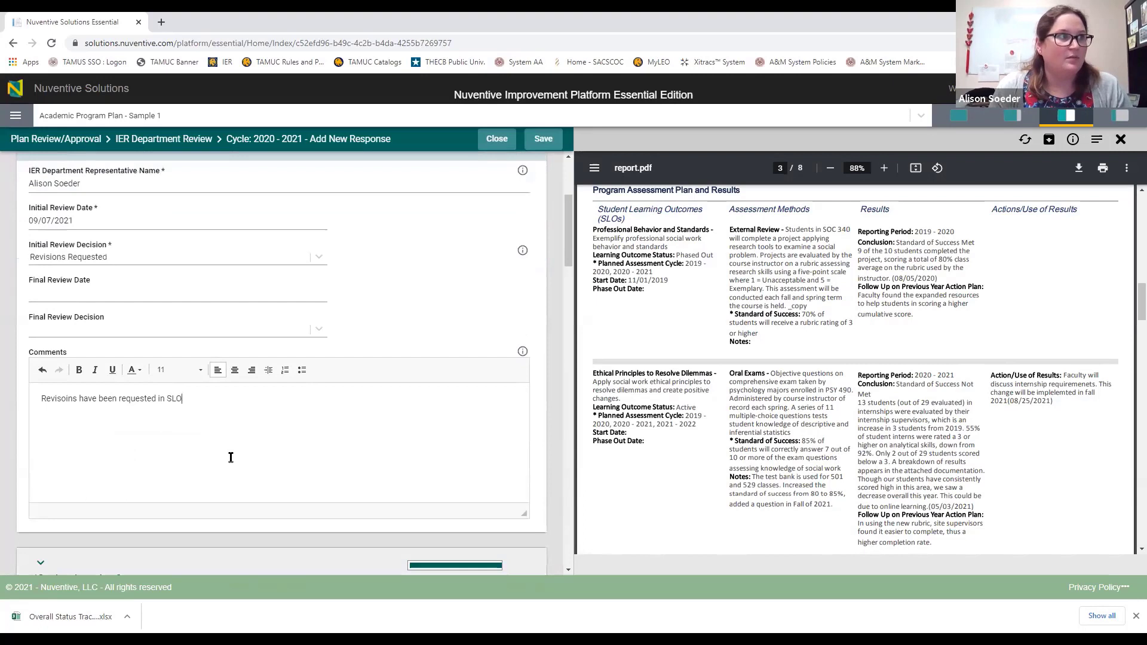
pyautogui.write('s and Results')
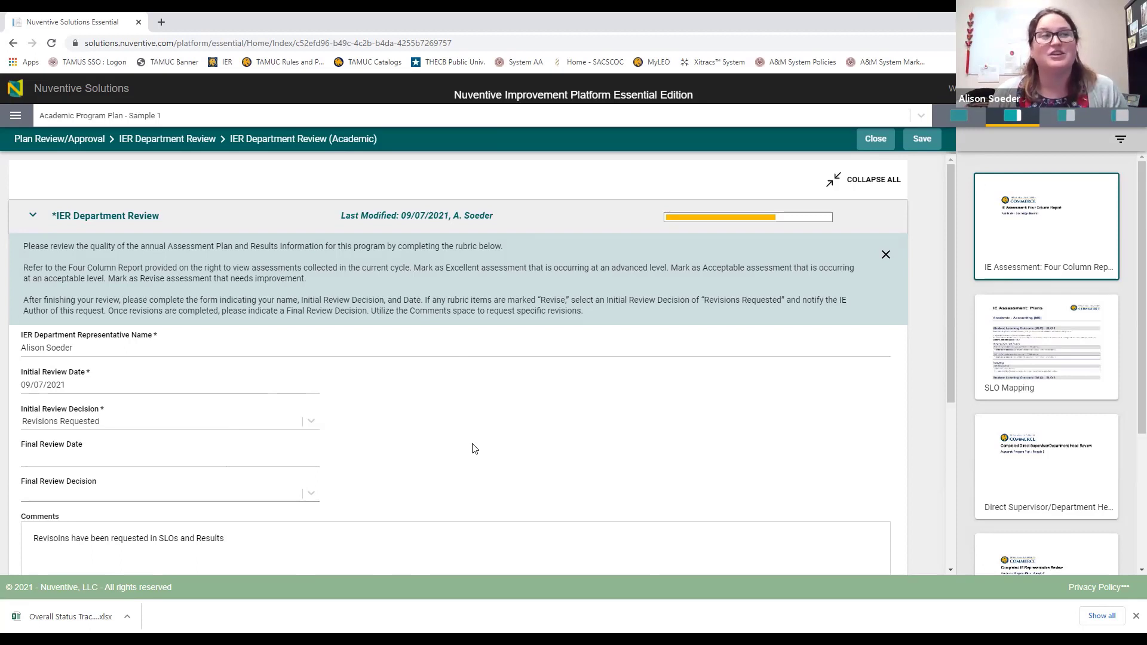
# Step: Switch the plan to Academic Program Plan - Sample 3, then back to Sample 1
pyautogui.click(16, 116)
pyautogui.click(166, 119)
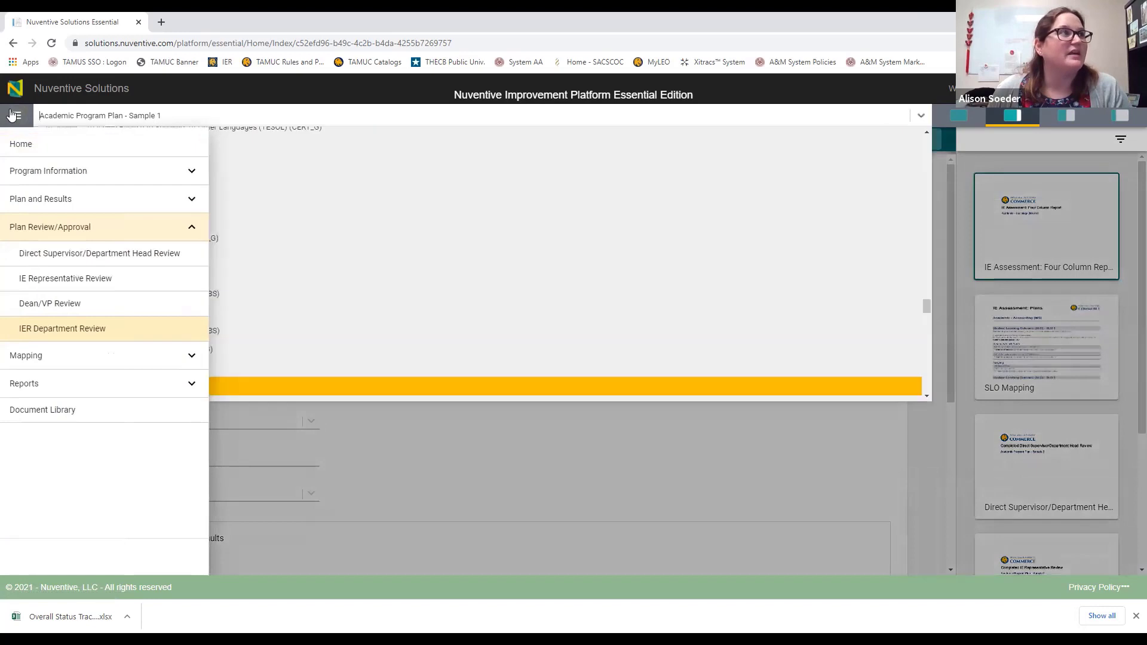
pyautogui.click(14, 117)
pyautogui.click(137, 117)
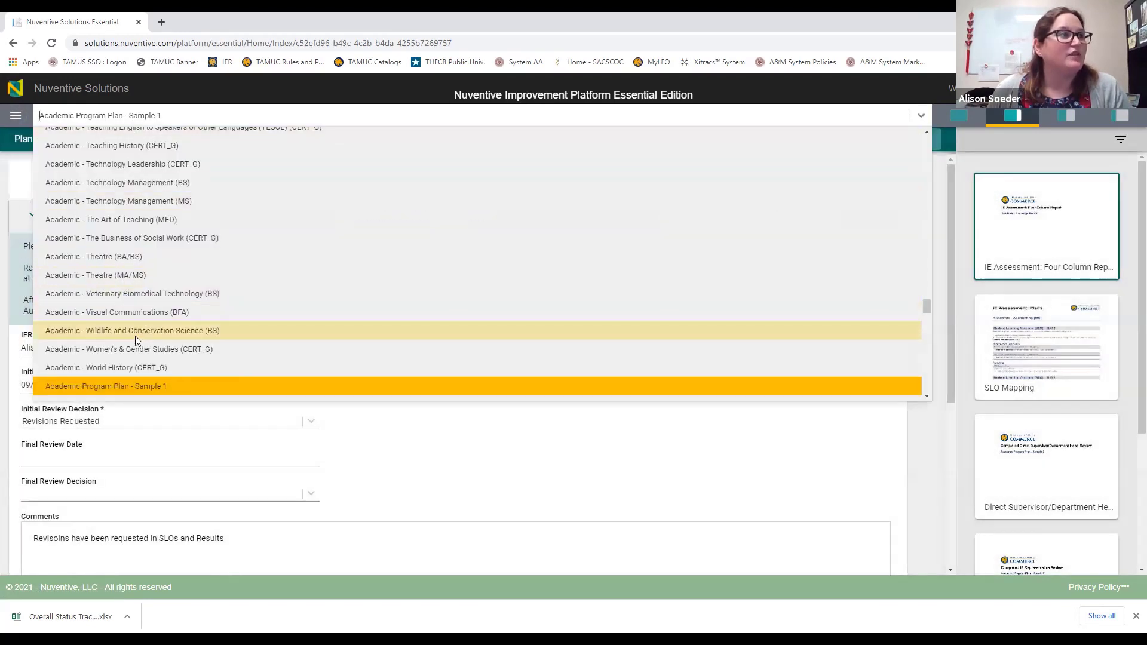
pyautogui.scroll(-2, 138, 332)
pyautogui.click(146, 307)
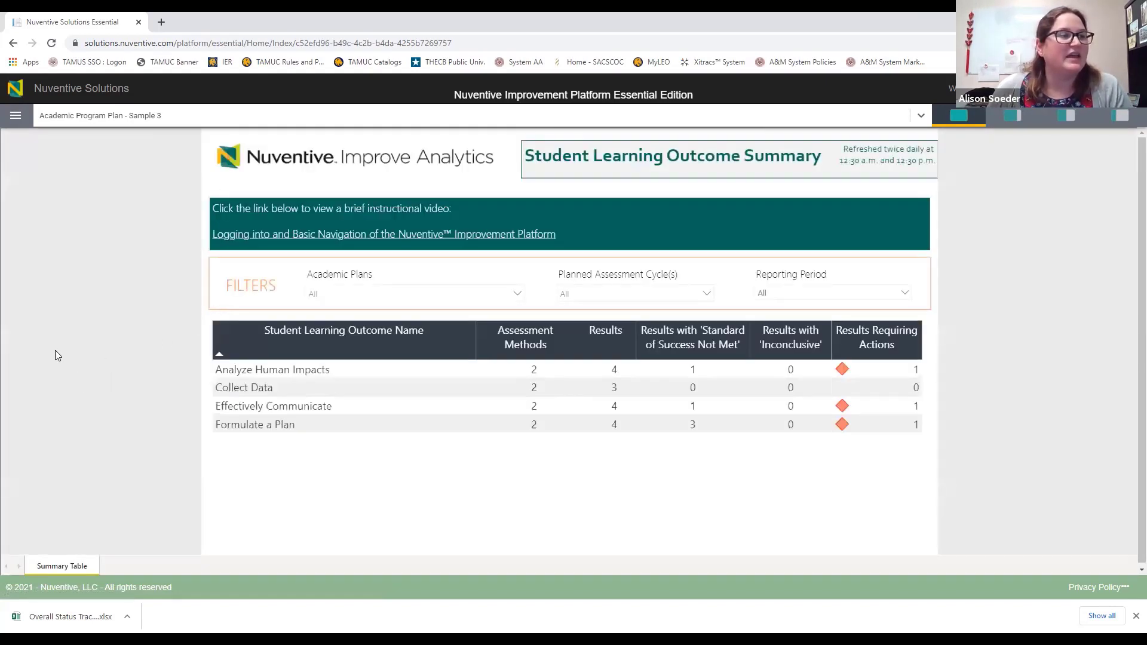
pyautogui.click(17, 119)
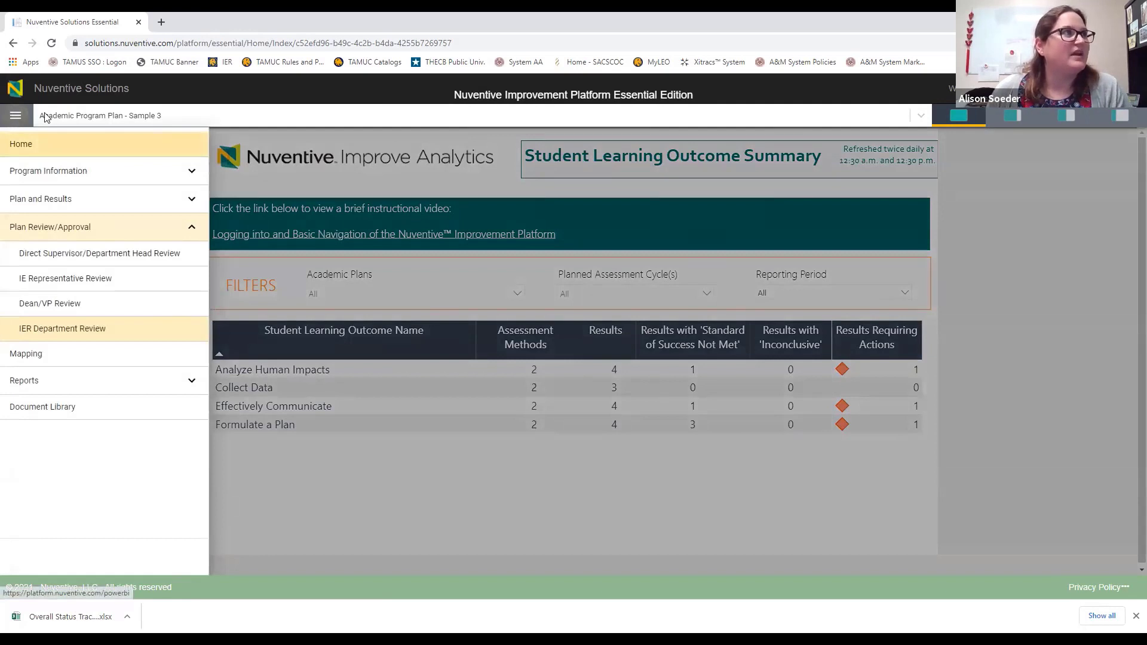
pyautogui.click(110, 117)
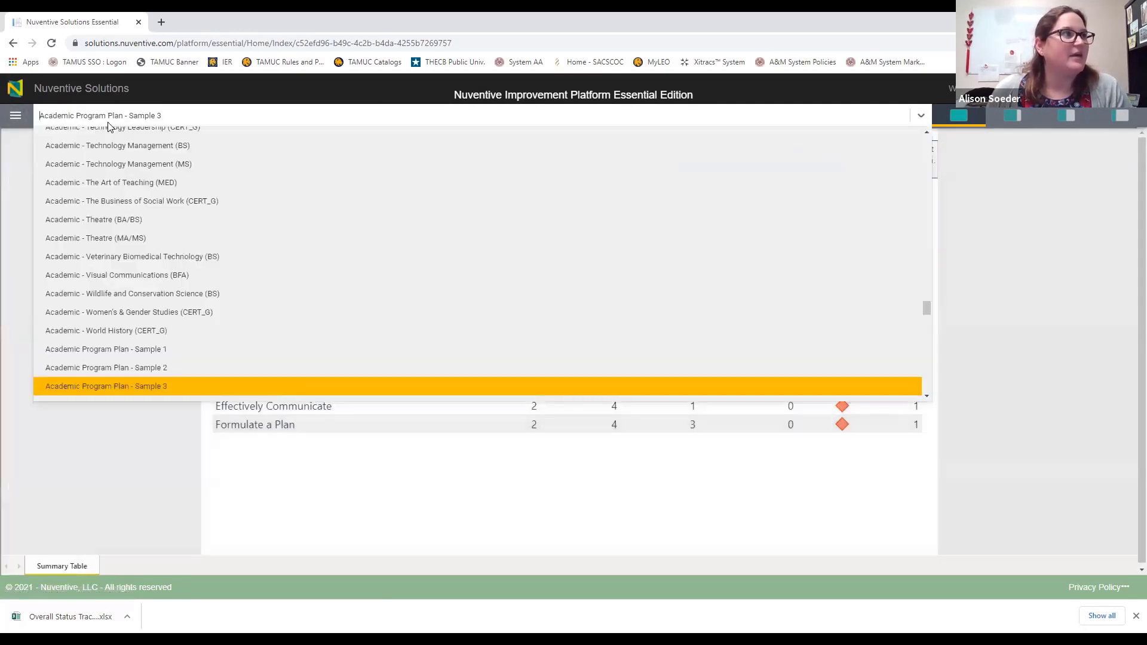
pyautogui.click(131, 351)
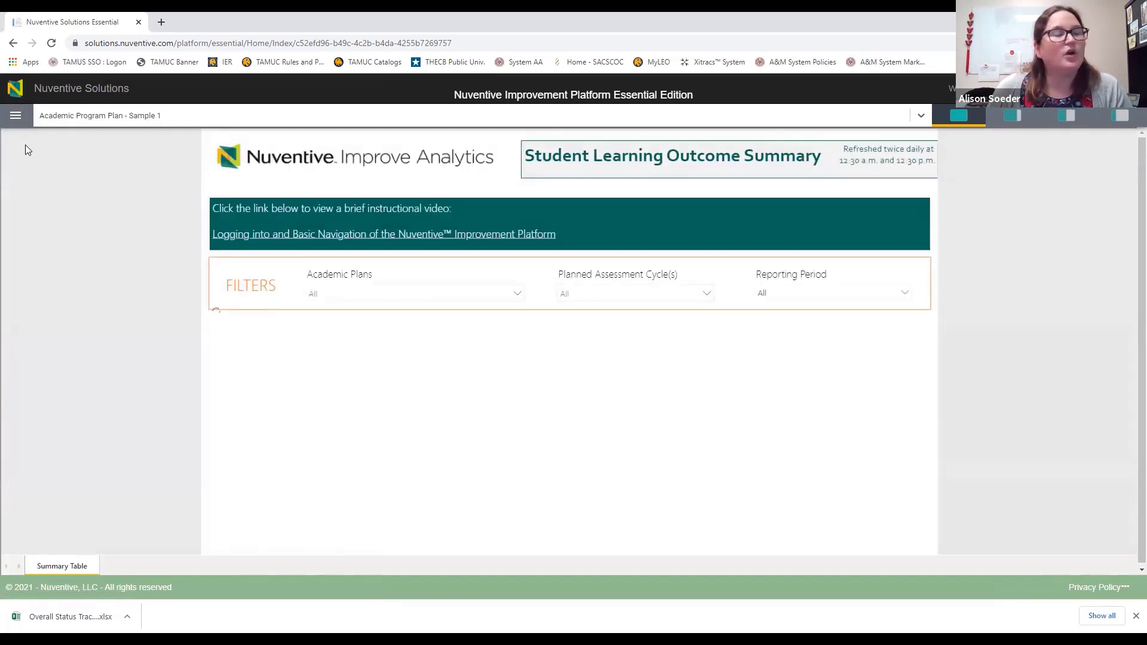
# Step: Go to the IER Department Review page under Plan Review/Approval
pyautogui.click(18, 118)
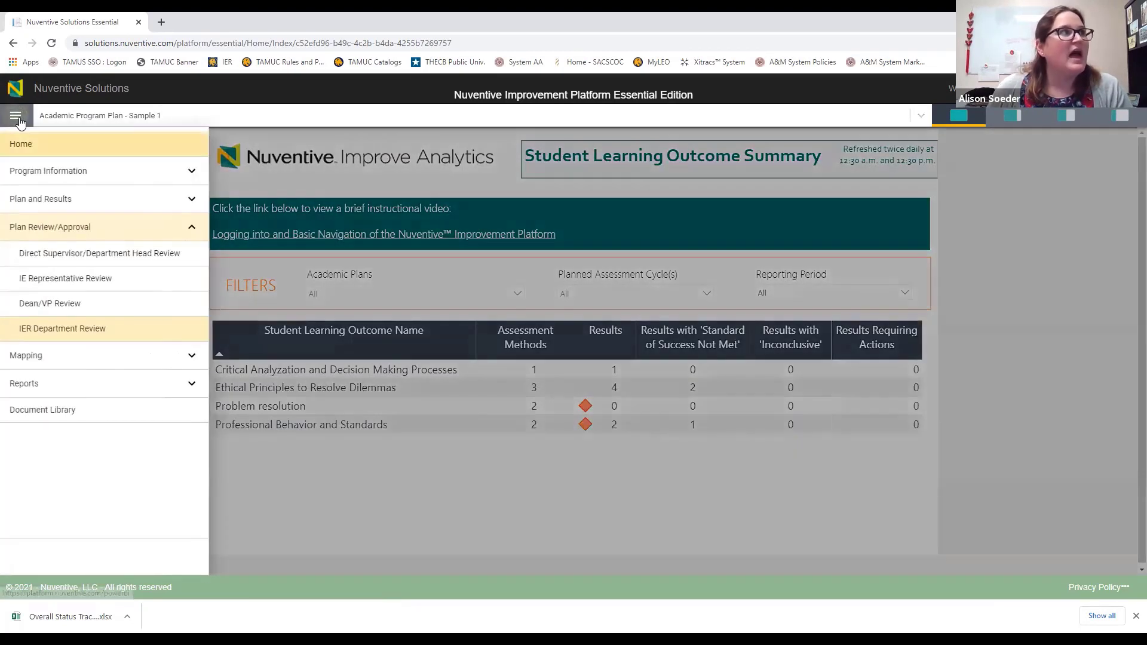
pyautogui.click(95, 229)
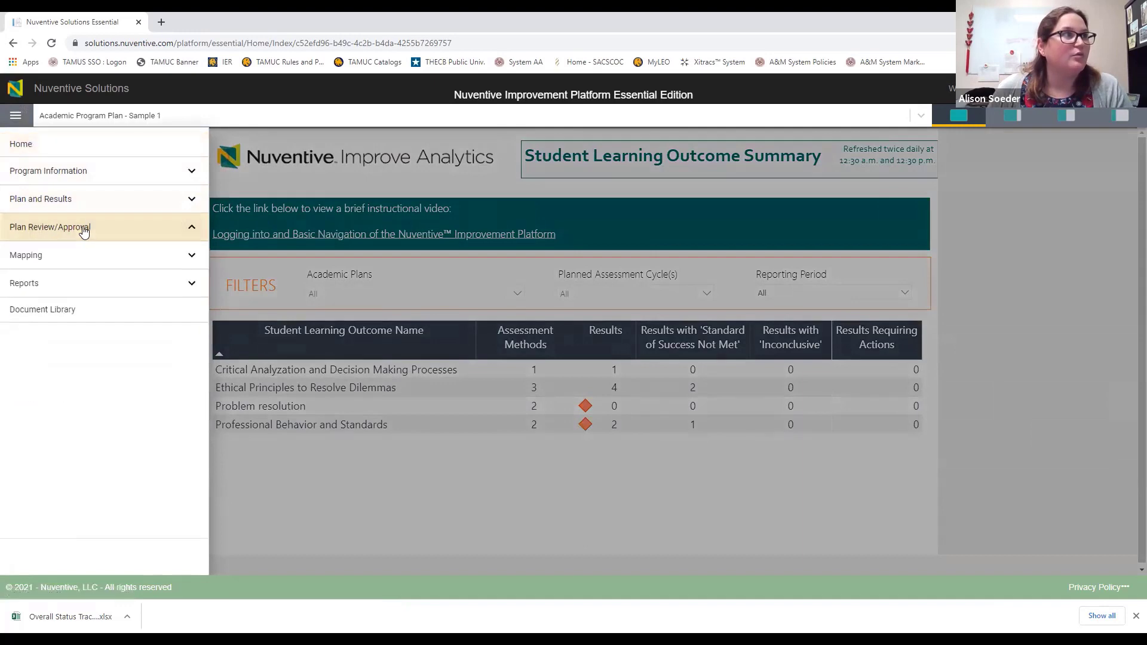
pyautogui.click(82, 227)
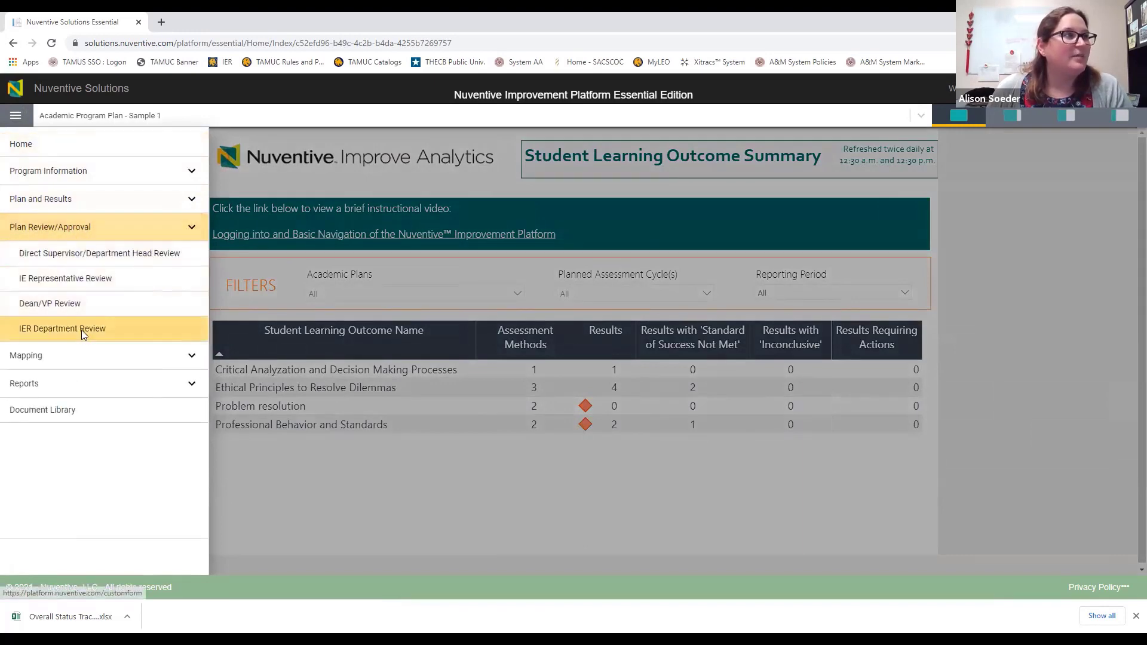
pyautogui.click(82, 330)
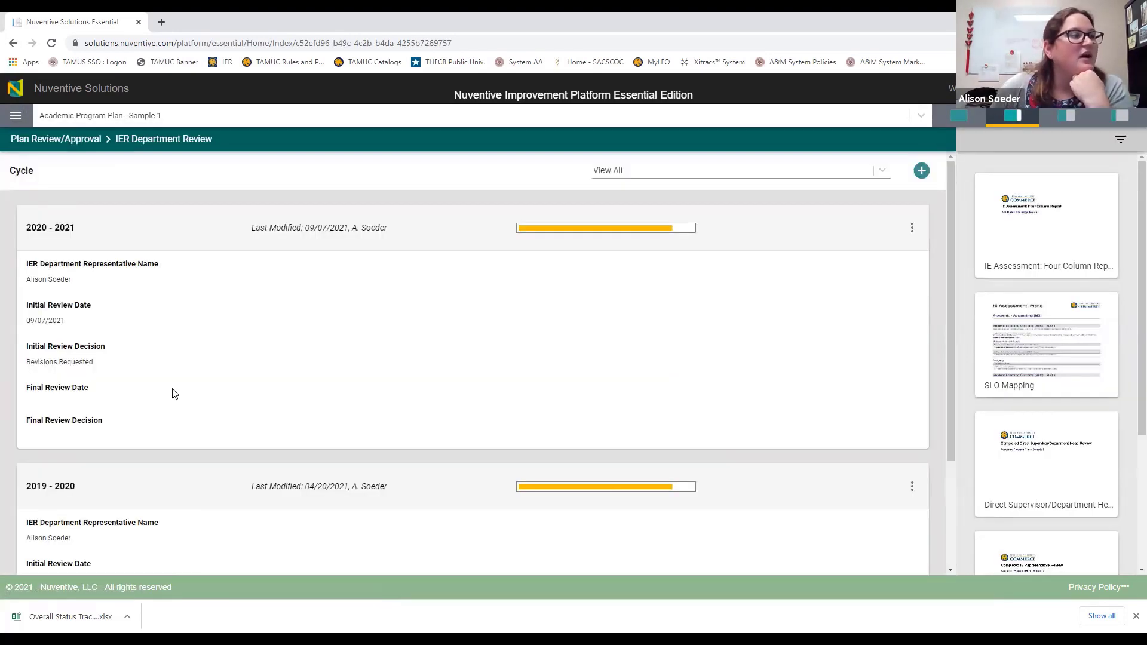
# Step: Choose Edit from the 2020 - 2021 review card's actions menu
pyautogui.scroll(-3, 174, 392)
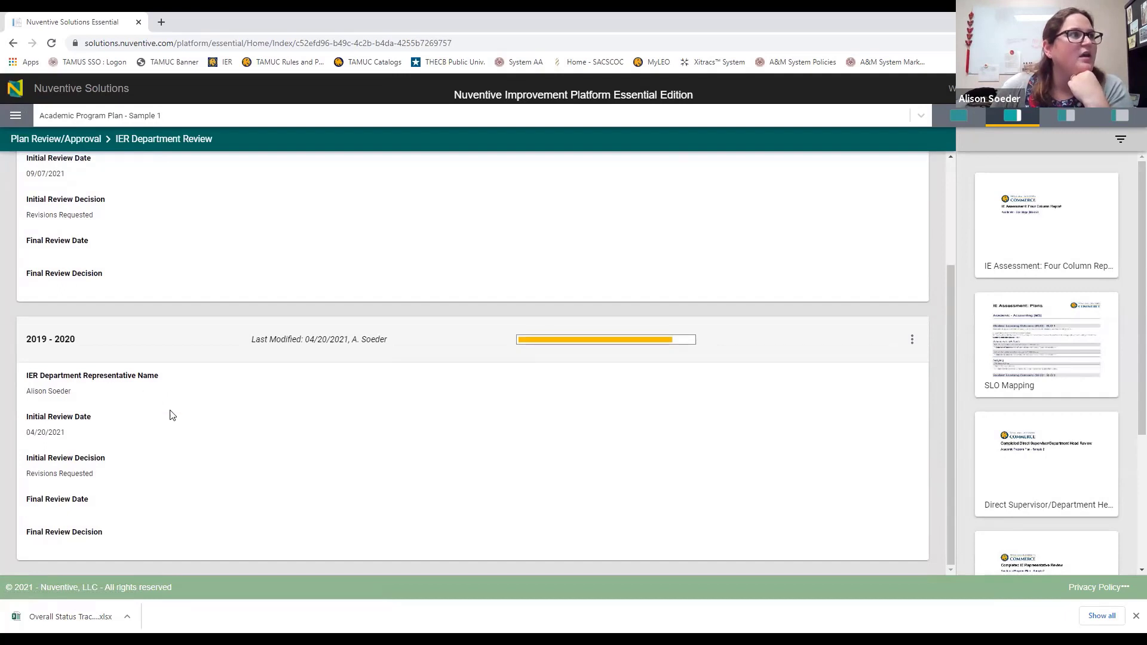
pyautogui.scroll(1, 172, 416)
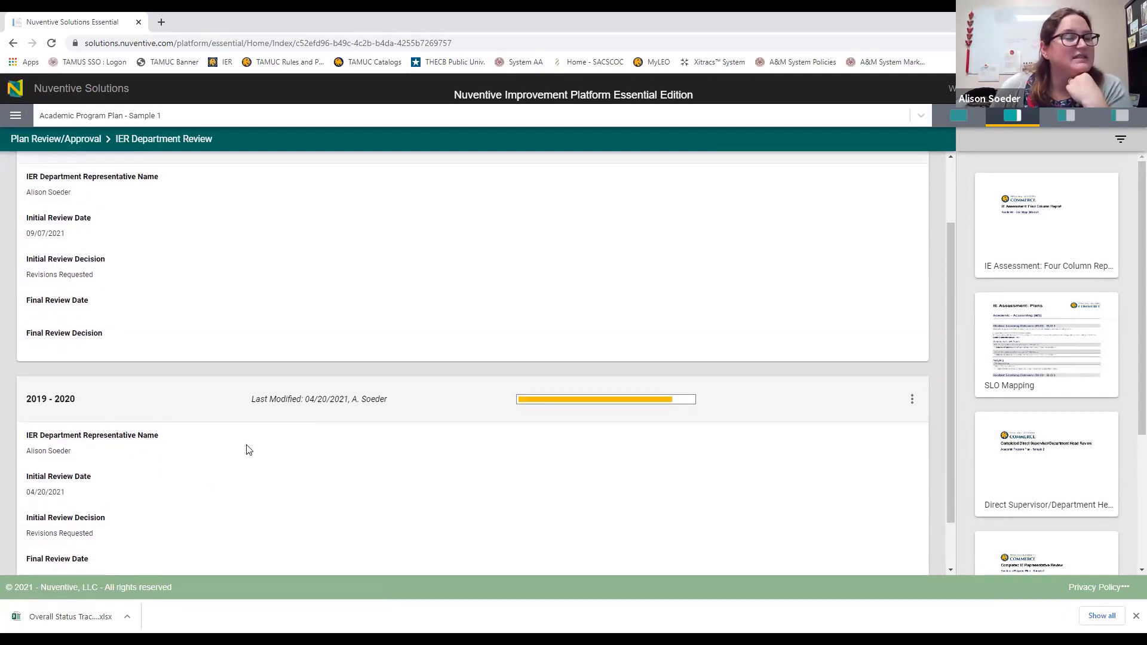
pyautogui.scroll(1, 141, 476)
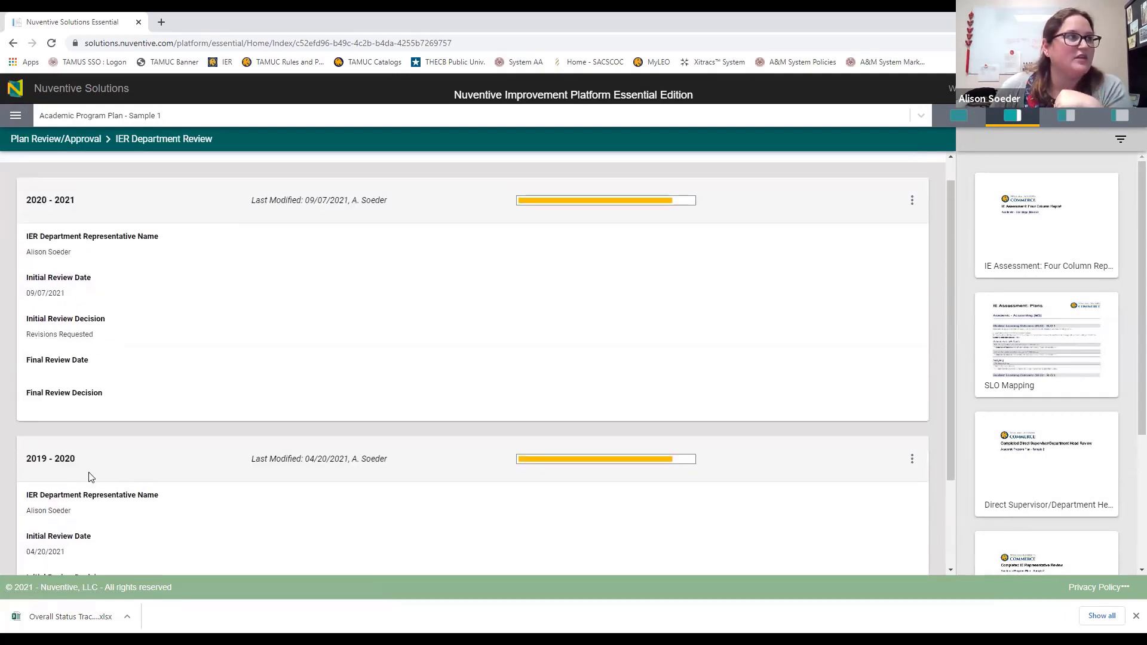
pyautogui.scroll(1, 99, 466)
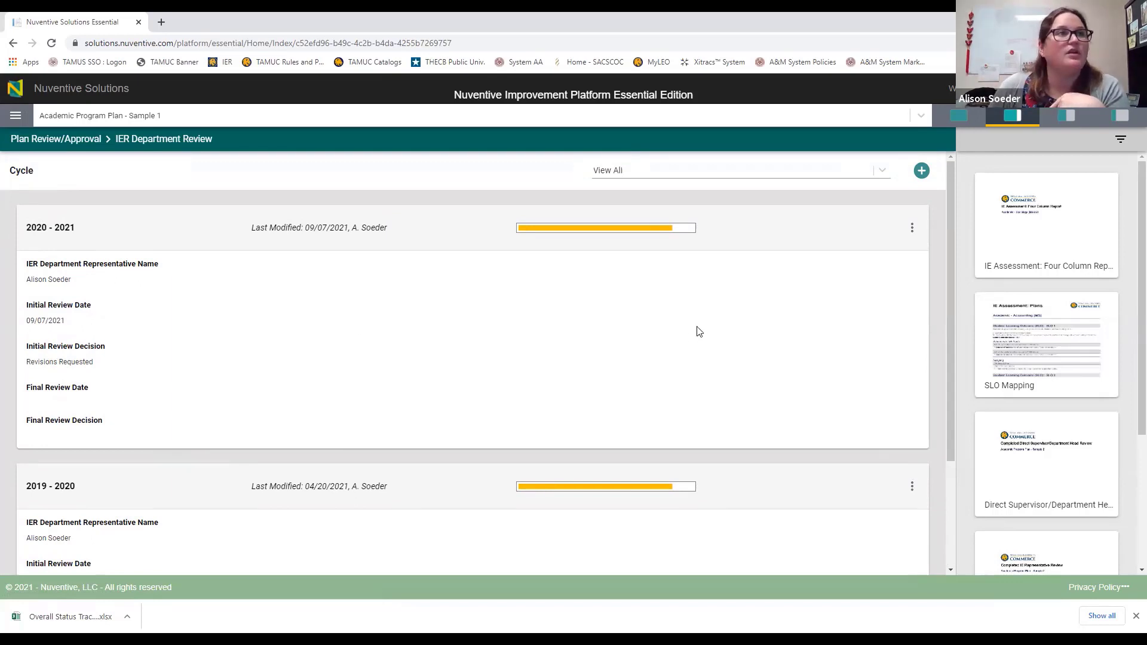
pyautogui.click(912, 237)
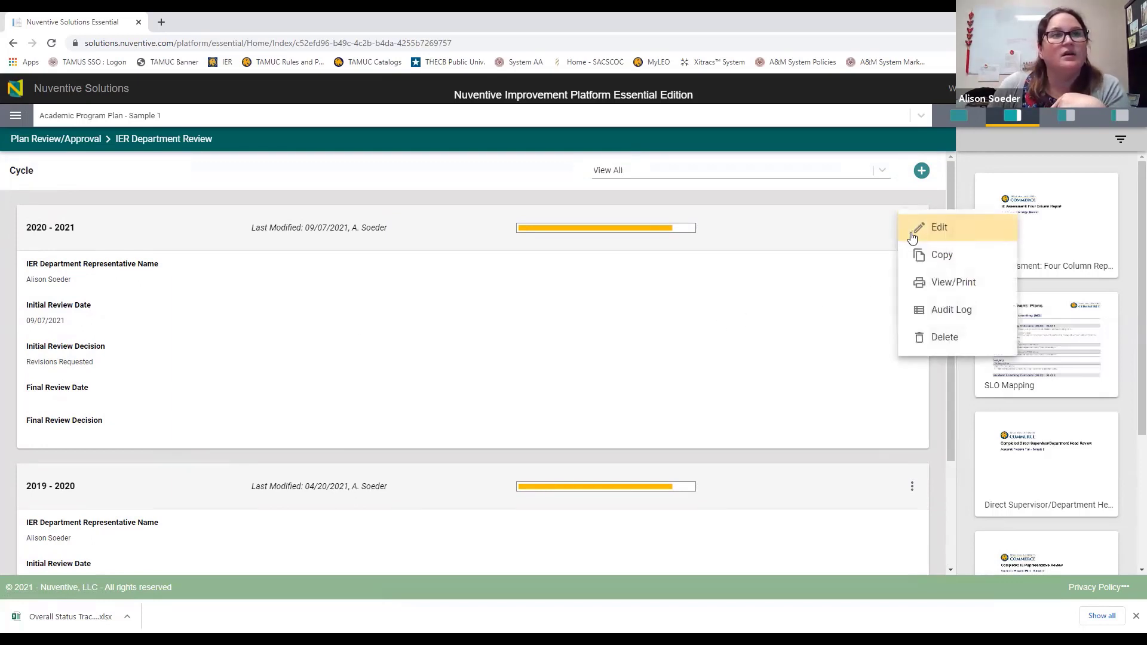
pyautogui.click(889, 233)
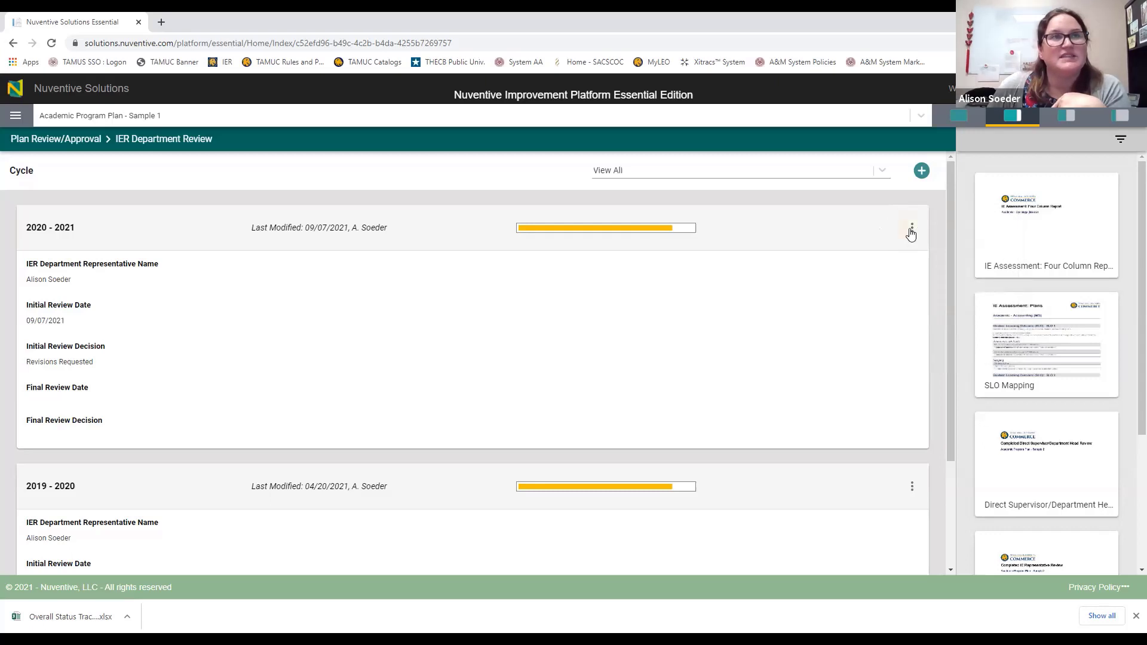
pyautogui.click(911, 231)
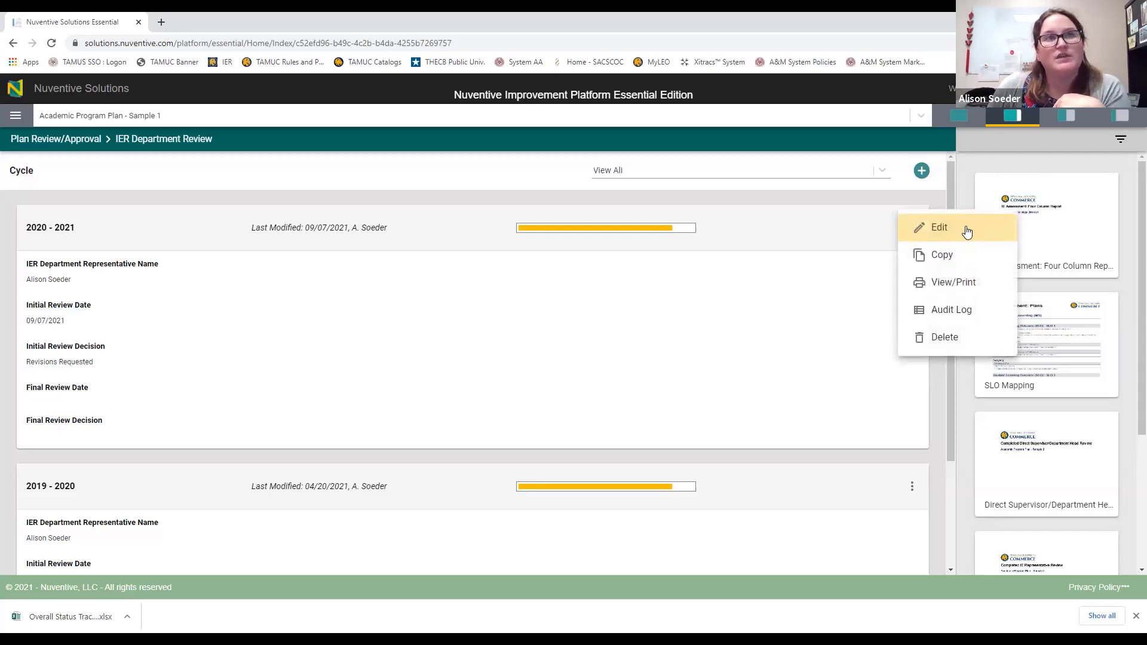
pyautogui.click(962, 230)
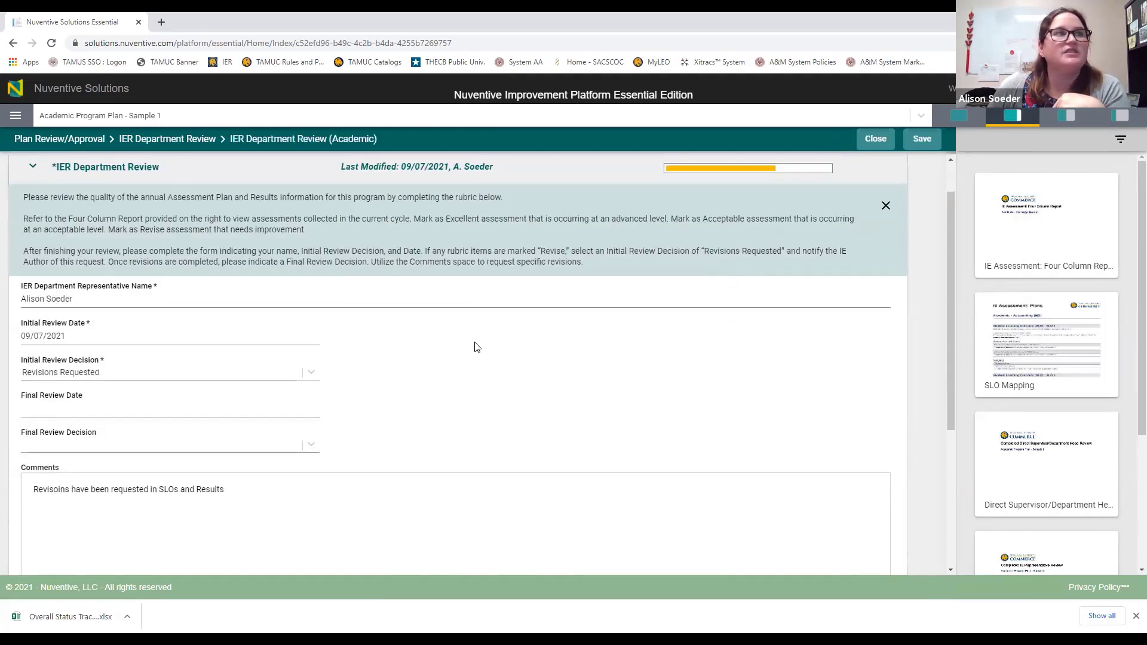
# Step: Show the IE Assessment: Four Column Report beside the form, reloaded and scrolled to page 3
pyautogui.scroll(-4, 477, 347)
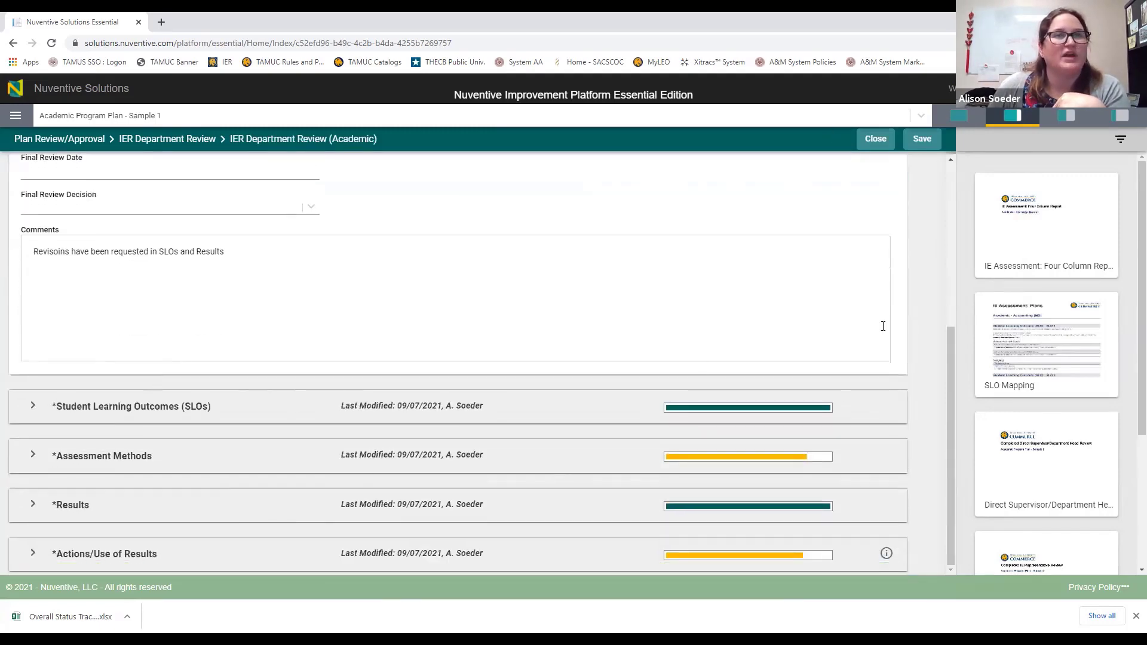
pyautogui.click(1036, 234)
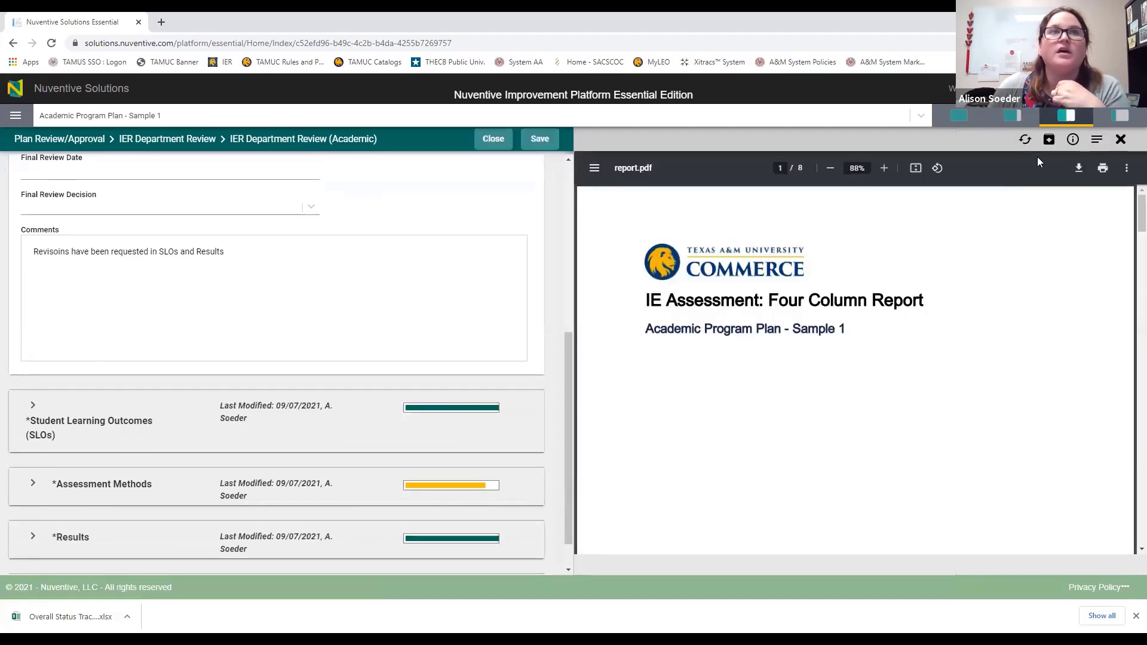
pyautogui.click(1025, 139)
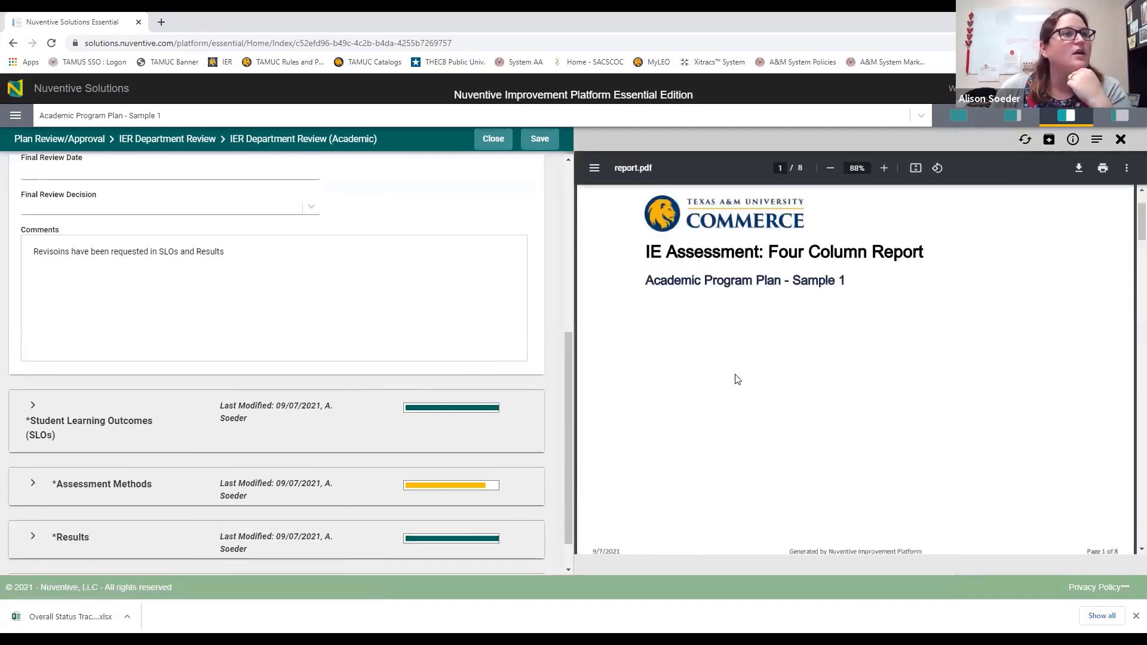
pyautogui.scroll(-15, 738, 379)
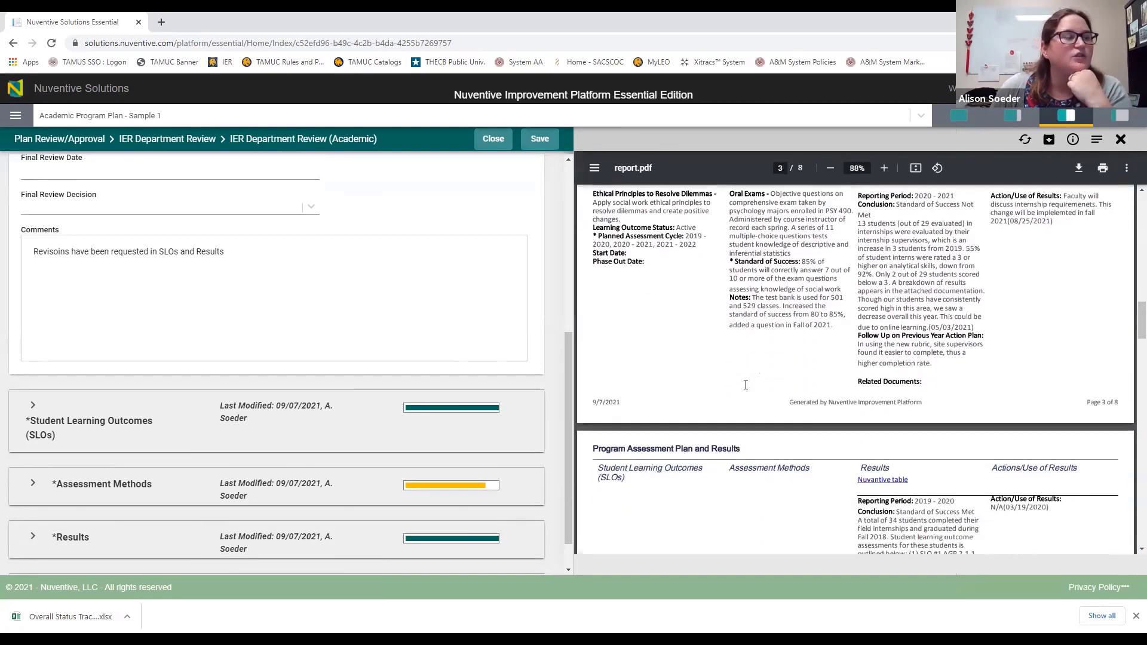
pyautogui.scroll(1, 259, 446)
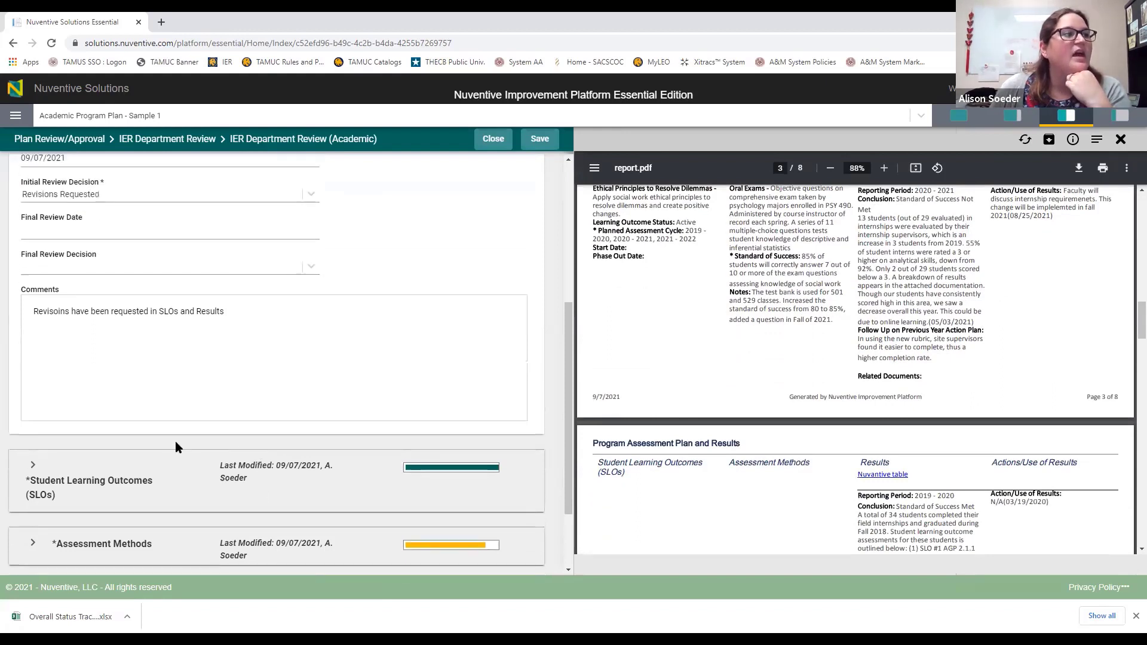
pyautogui.scroll(-2, 176, 447)
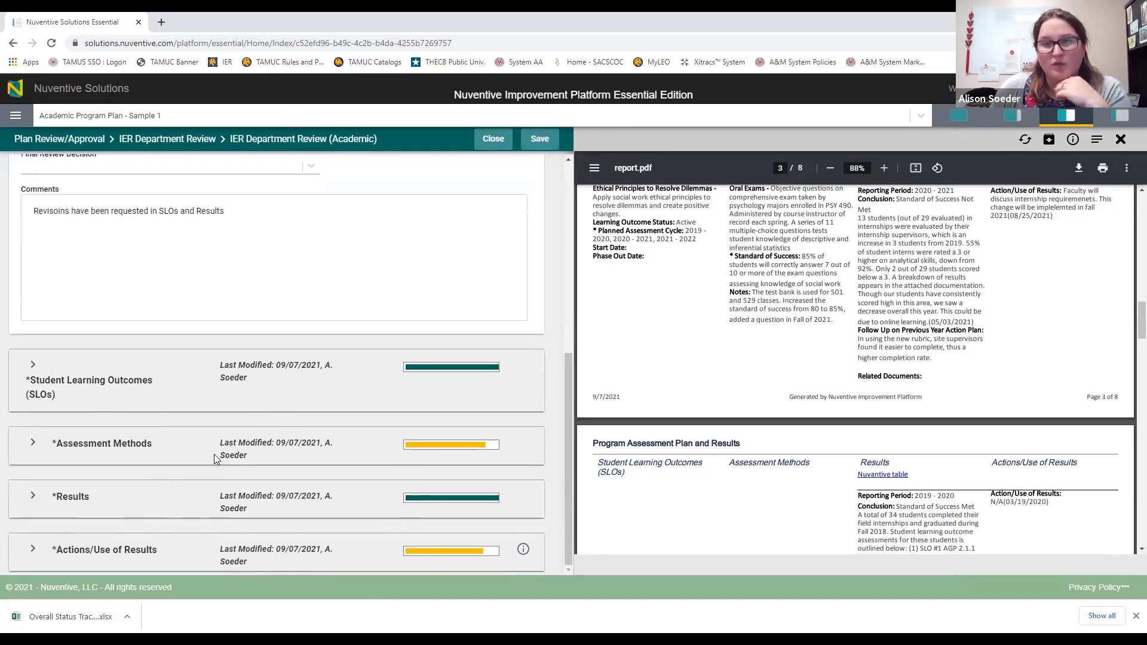
pyautogui.scroll(3, 153, 404)
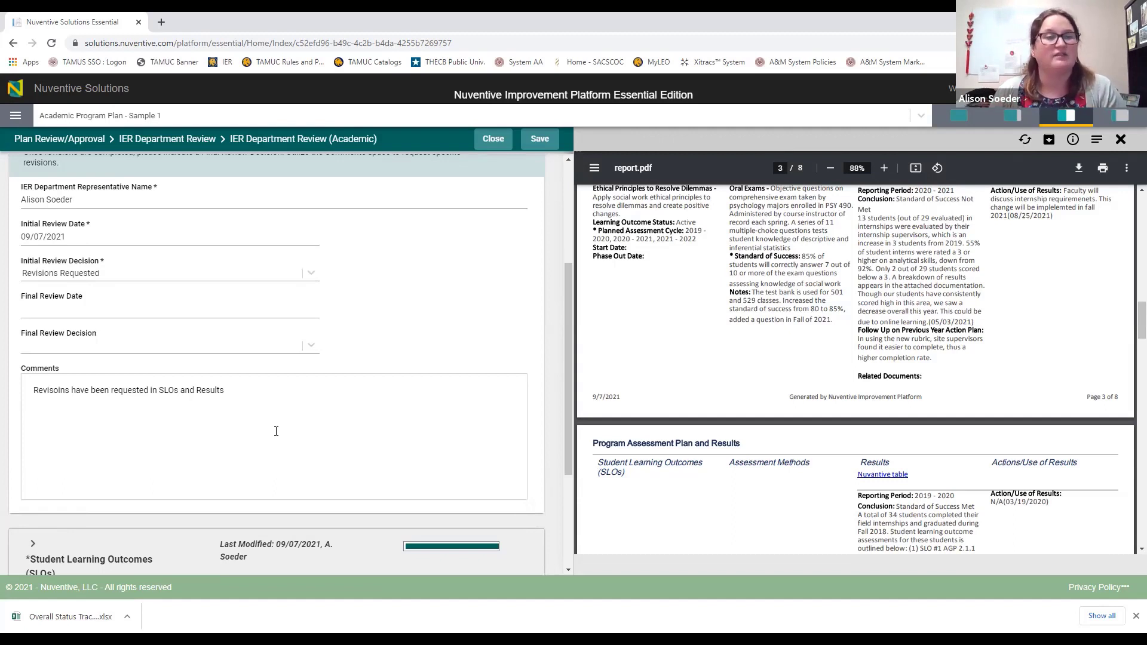
# Step: Set Final Review Date 09/08/2021 and Final Review Decision Approved, then save the review
pyautogui.click(184, 318)
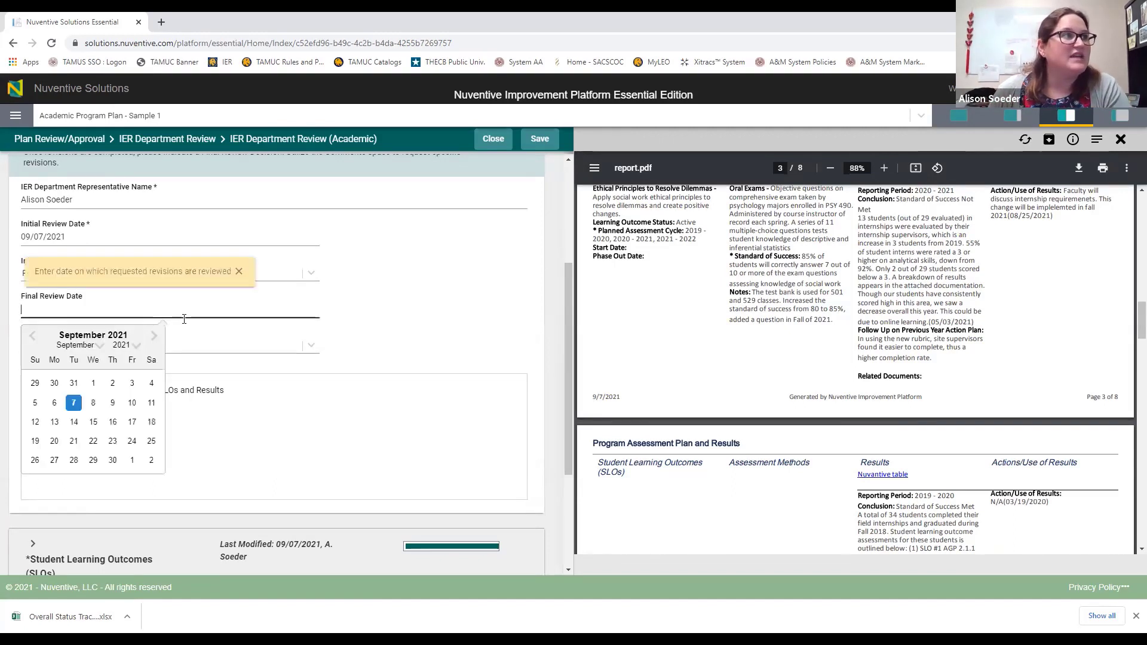
pyautogui.click(92, 402)
pyautogui.click(132, 345)
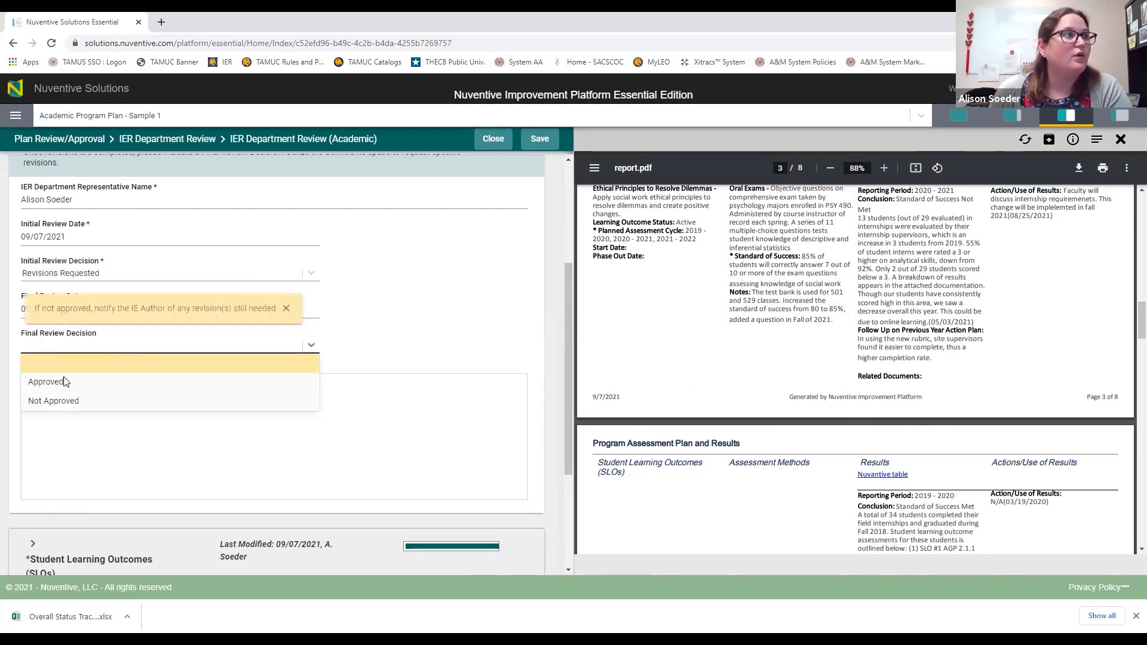
pyautogui.click(99, 388)
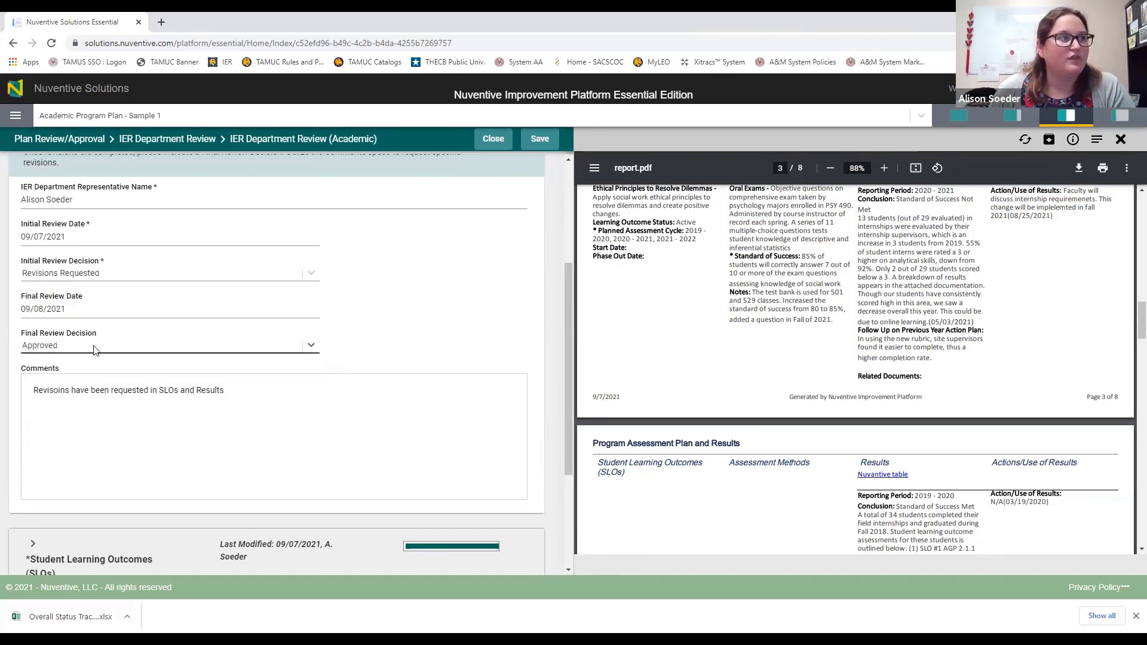
pyautogui.click(540, 139)
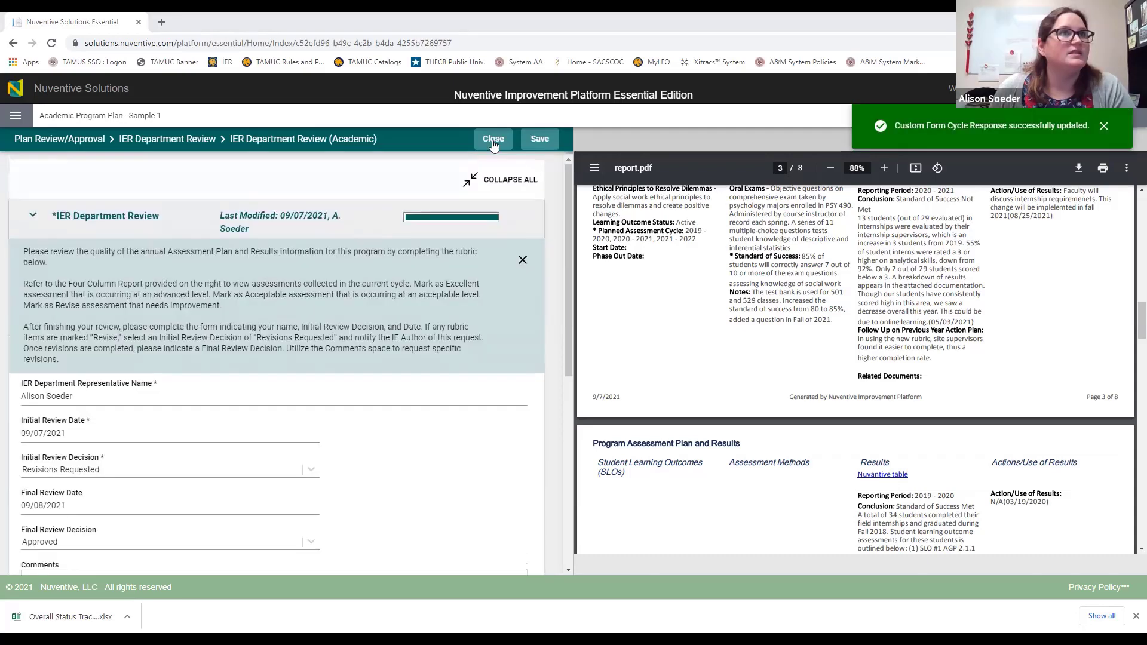
# Step: Close the review form back to the cycle list and open the navigation menu
pyautogui.click(1013, 115)
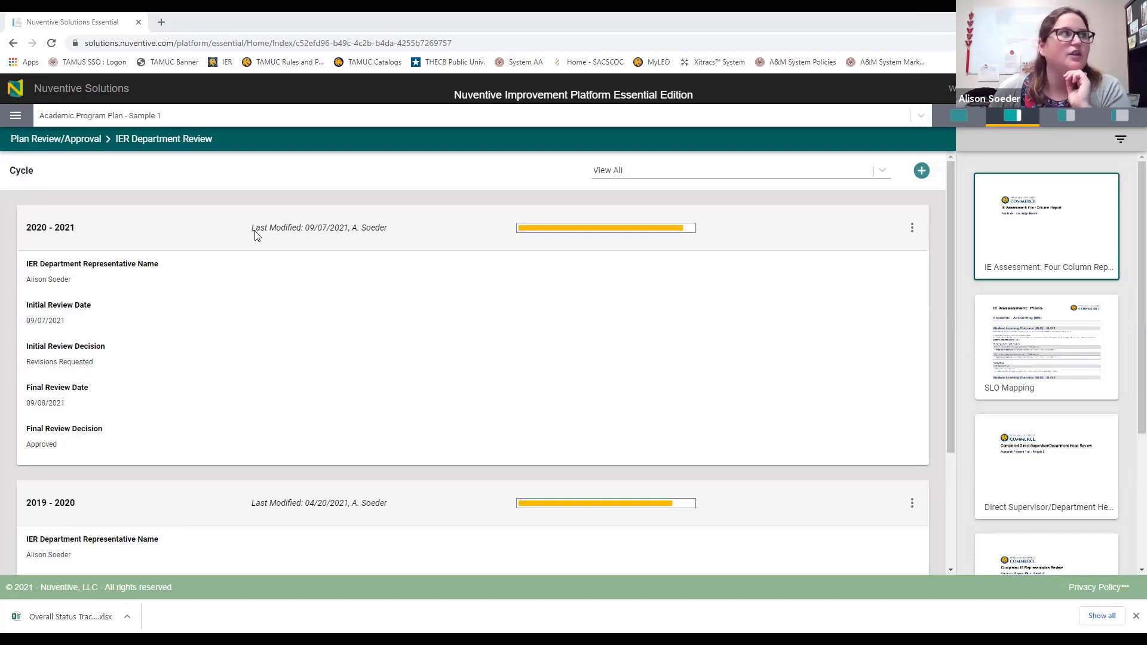
pyautogui.click(15, 117)
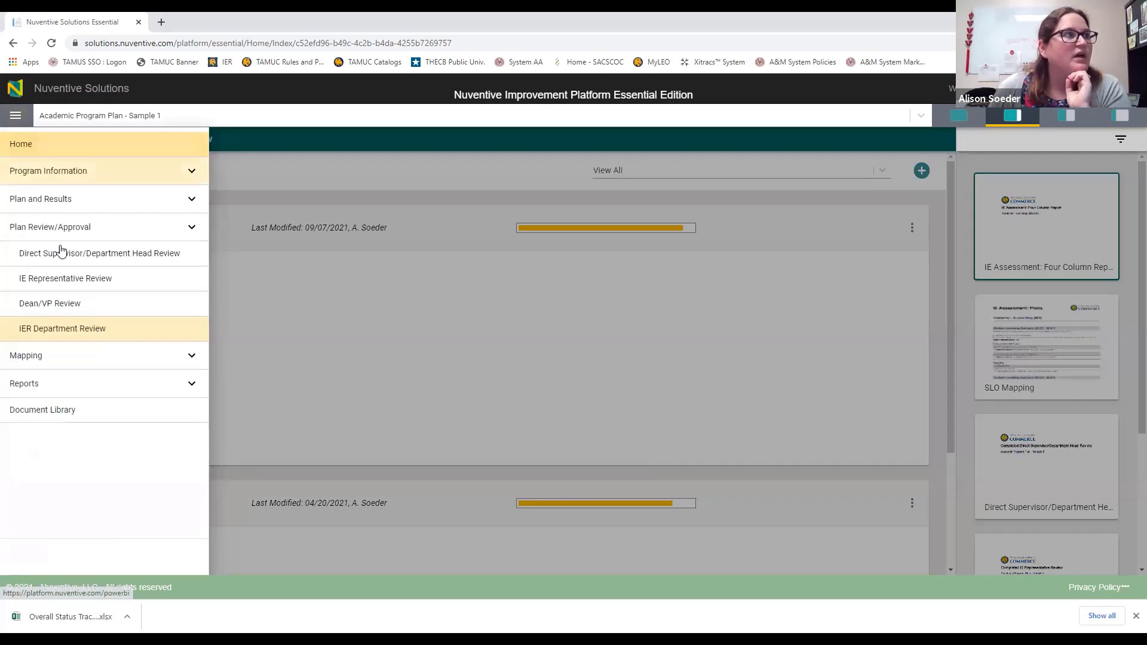
# Step: Add a Dean/VP Review response with Dean/VP Name 'Sample Review' and show the four column report
pyautogui.click(85, 308)
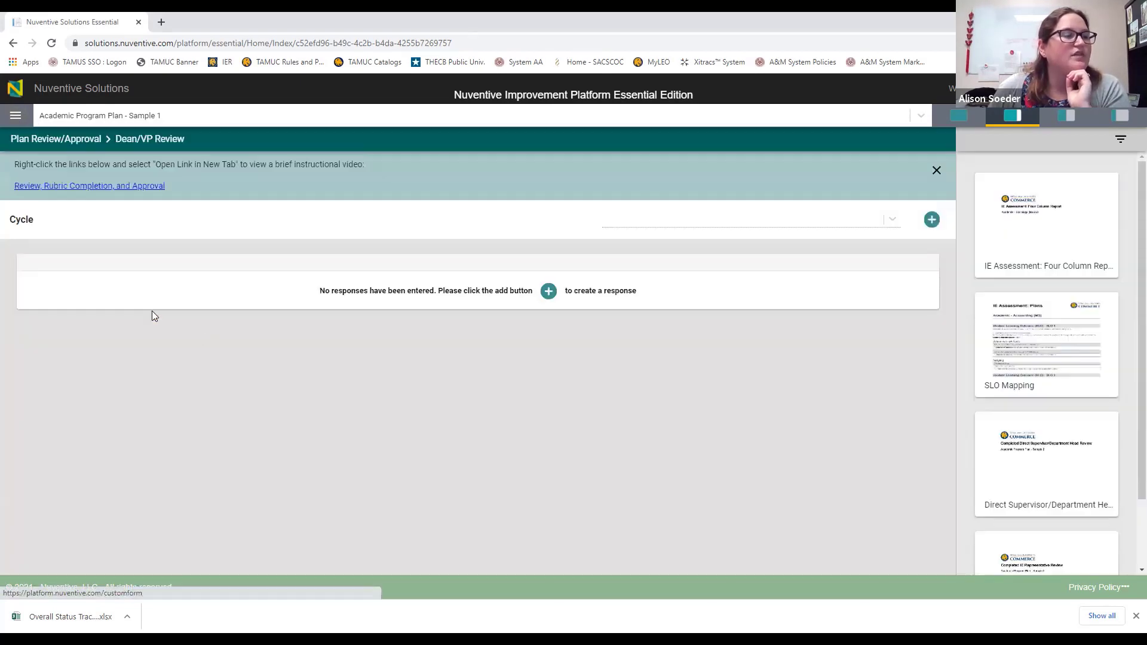
pyautogui.click(547, 307)
pyautogui.scroll(-2, 540, 377)
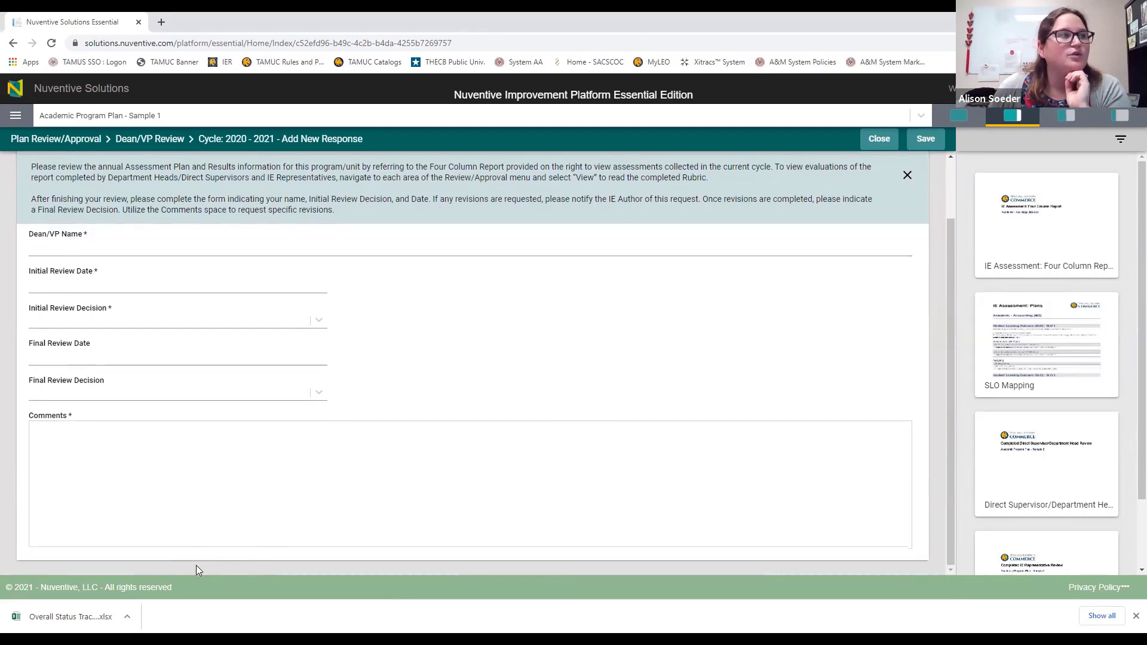
pyautogui.click(326, 242)
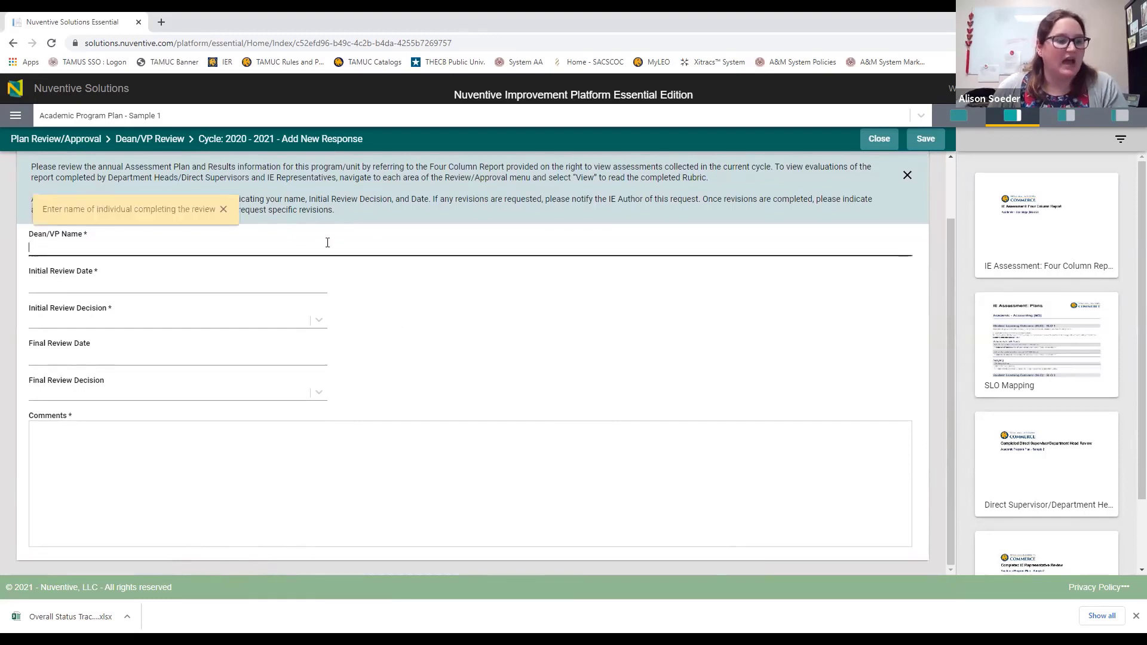
pyautogui.write('Sample RE')
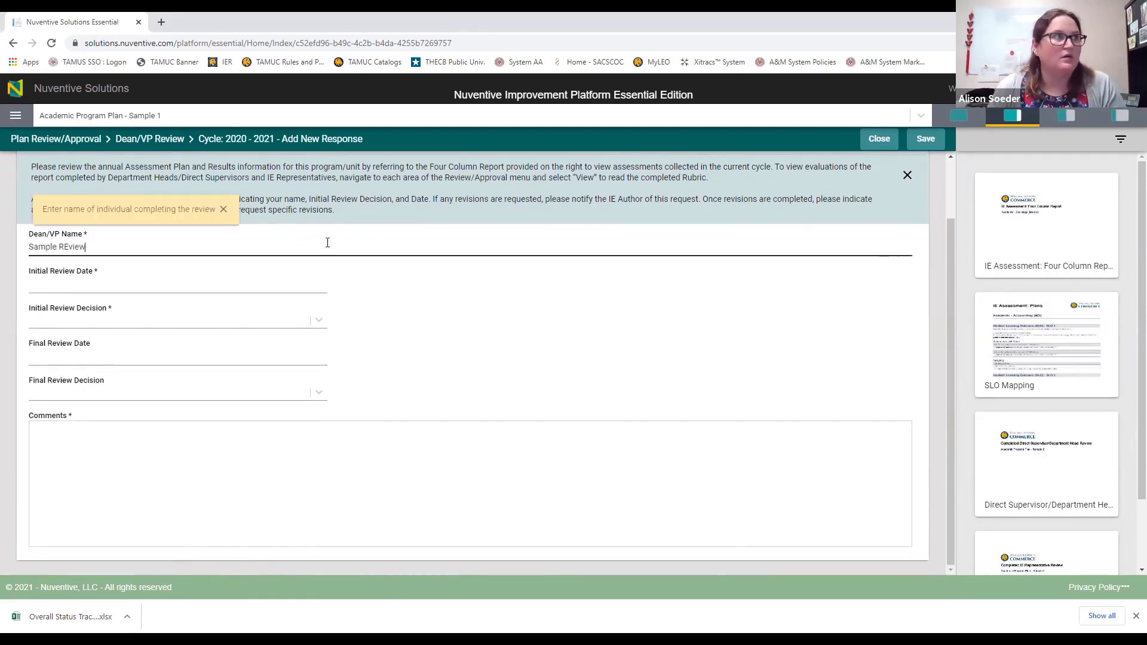
pyautogui.press('BackSpace')
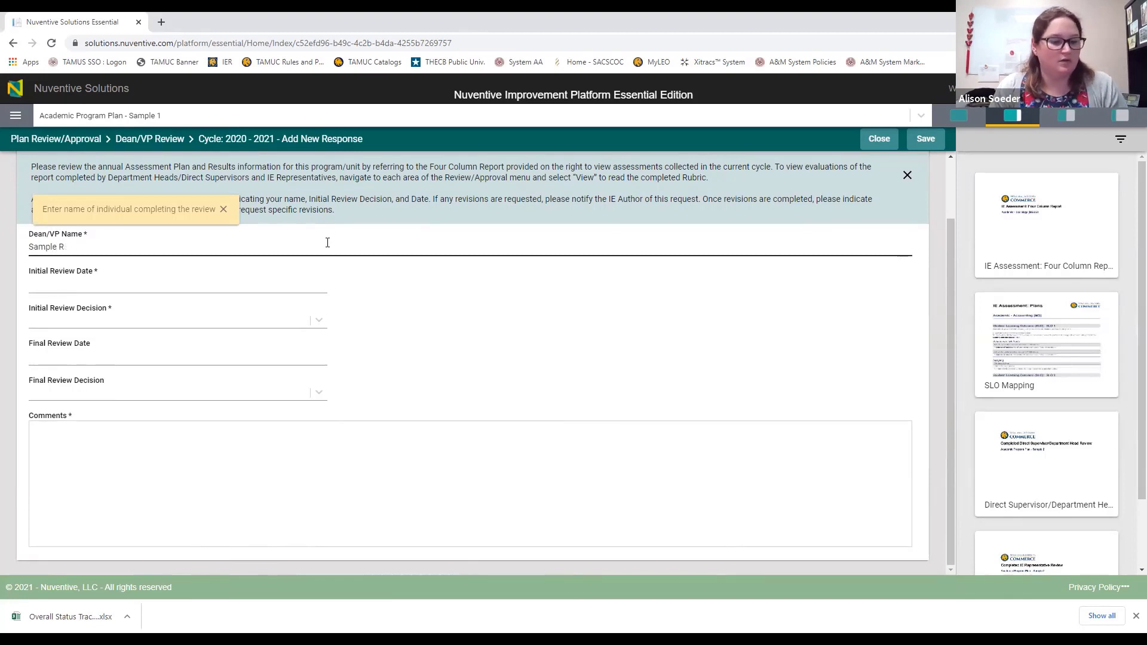
pyautogui.write('eview')
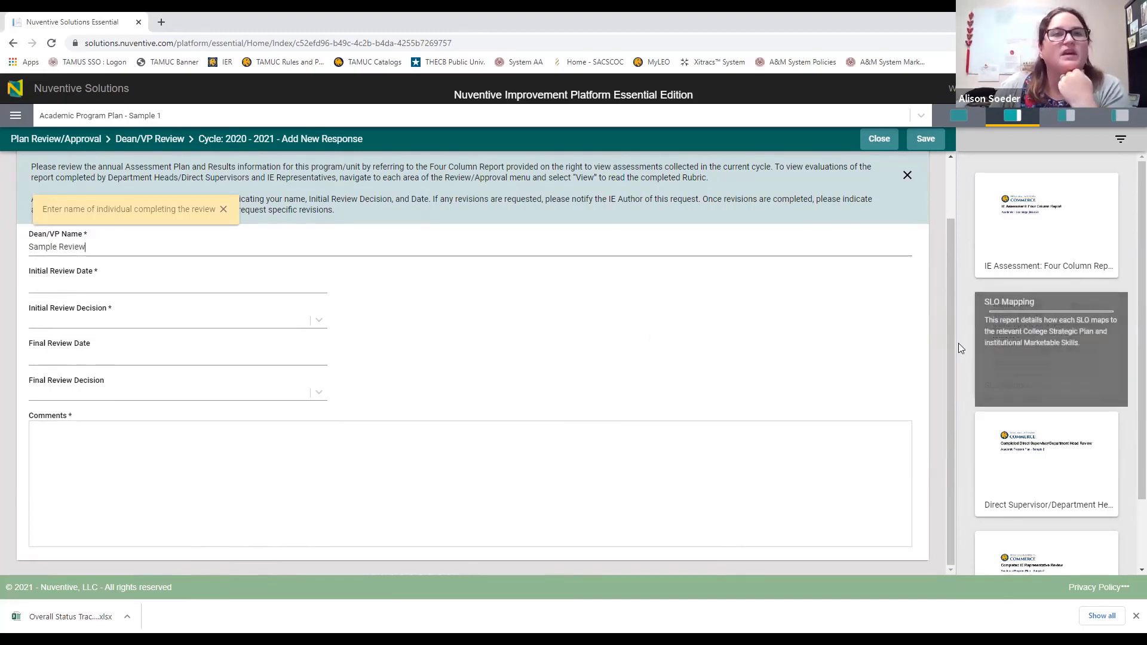
pyautogui.click(1040, 230)
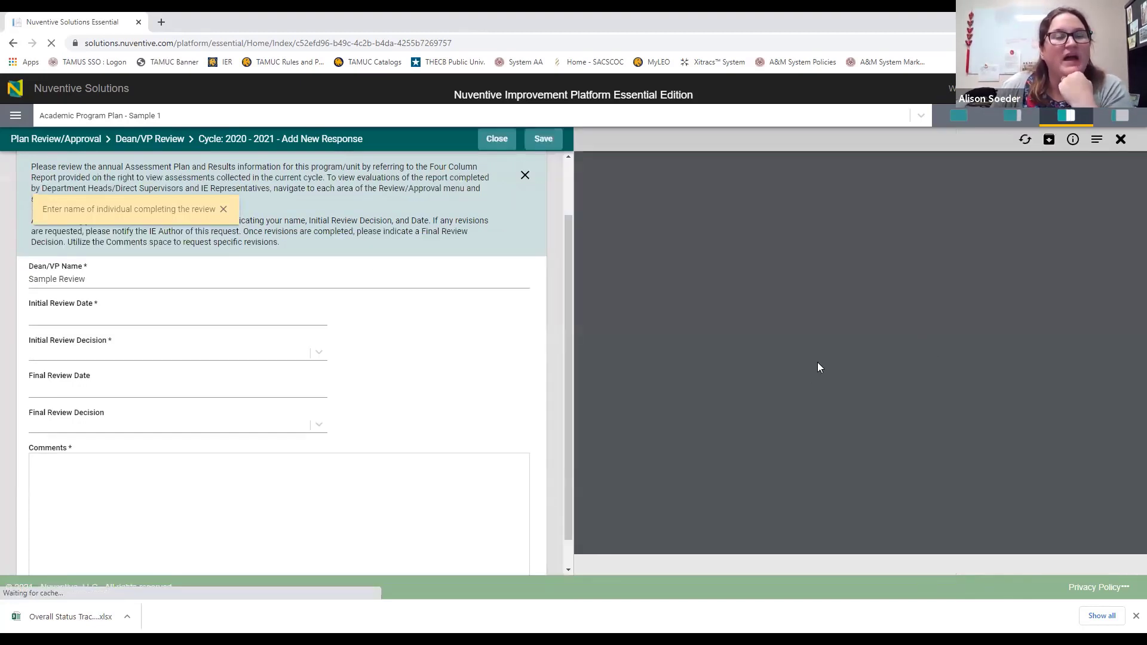
# Step: Scroll the four column report, close it, and open the Initial Review Date calendar
pyautogui.scroll(-15, 853, 426)
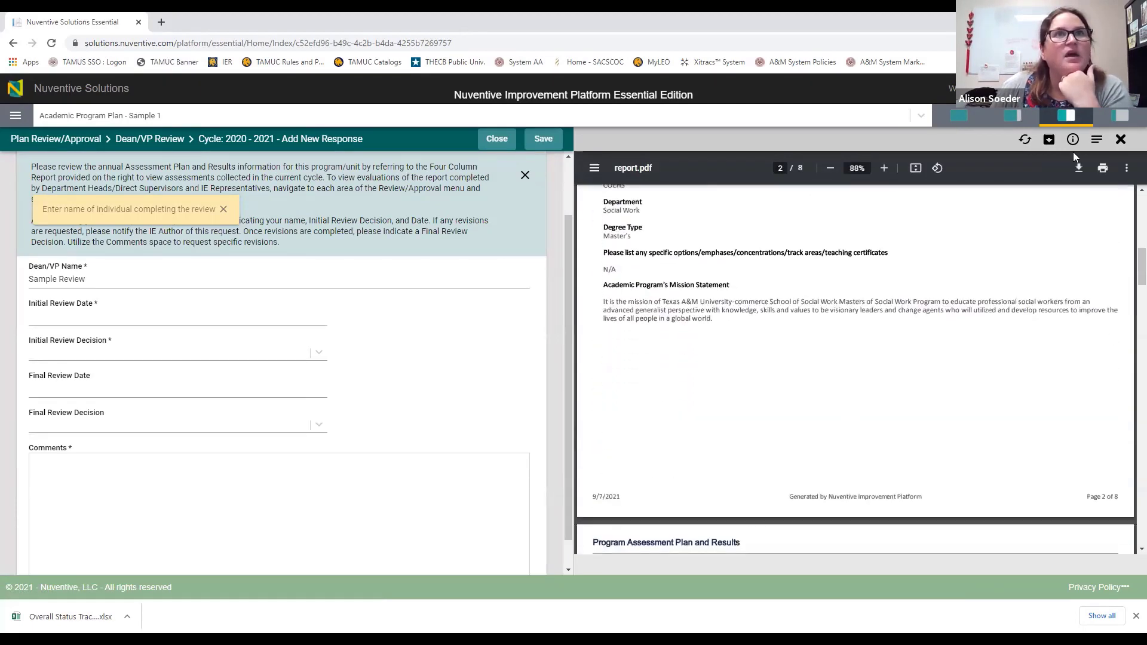
pyautogui.click(1121, 140)
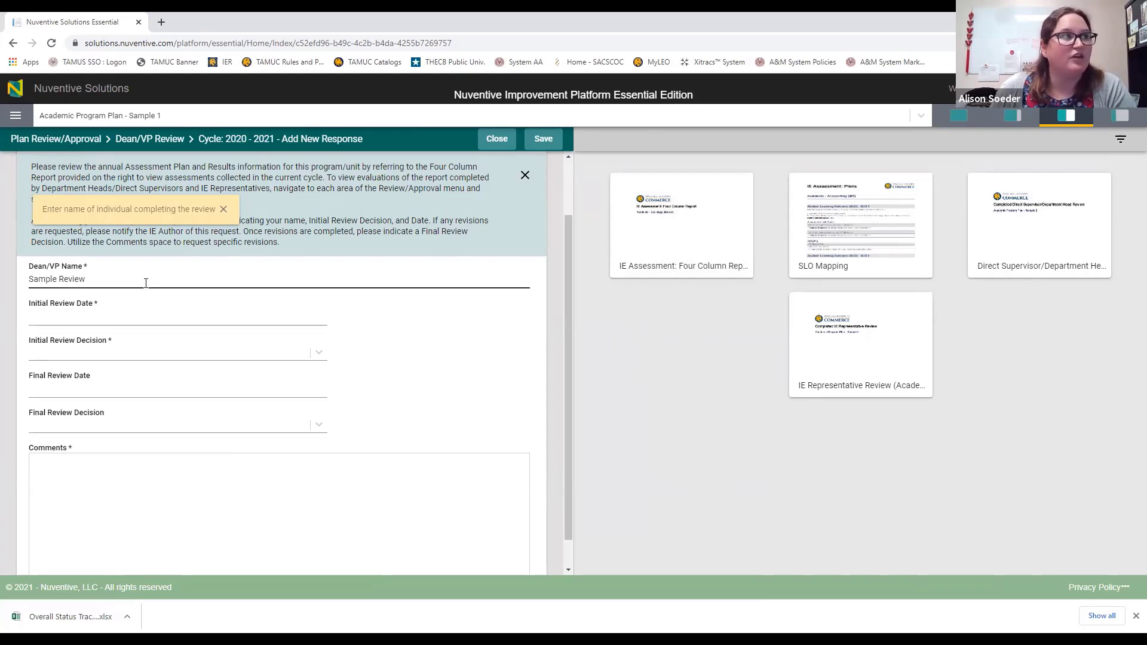
pyautogui.click(146, 314)
# Step: Date the review 09/07/2021, comment 'Assessments are appropriate to SLO', and choose Approved
pyautogui.click(85, 410)
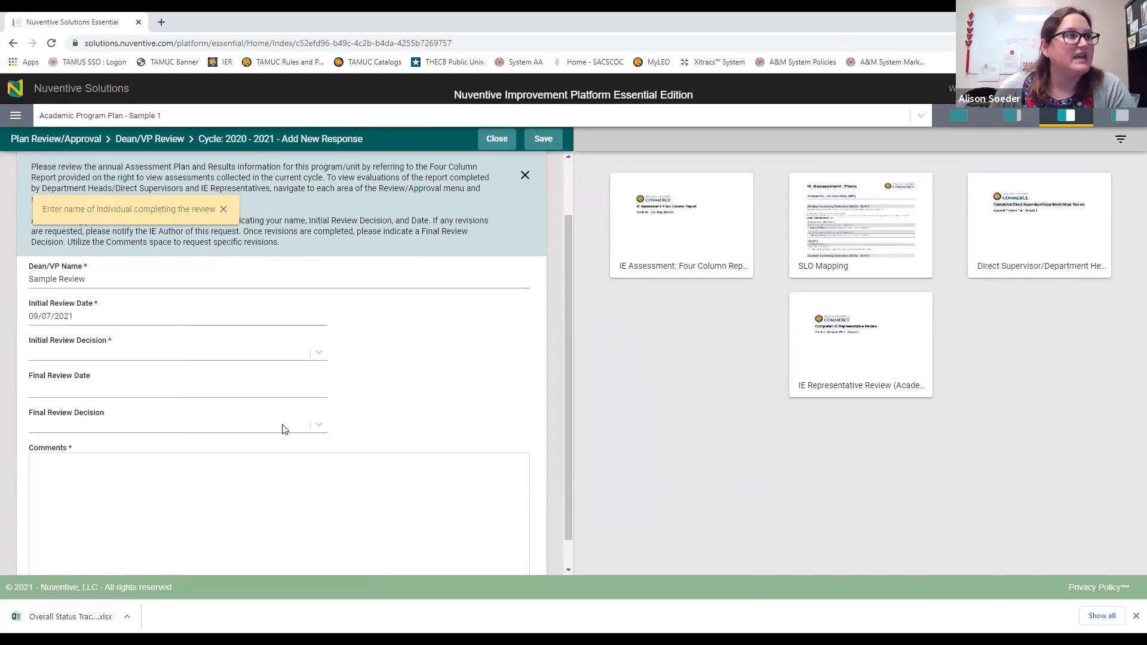
pyautogui.click(212, 517)
pyautogui.scroll(-3, 281, 454)
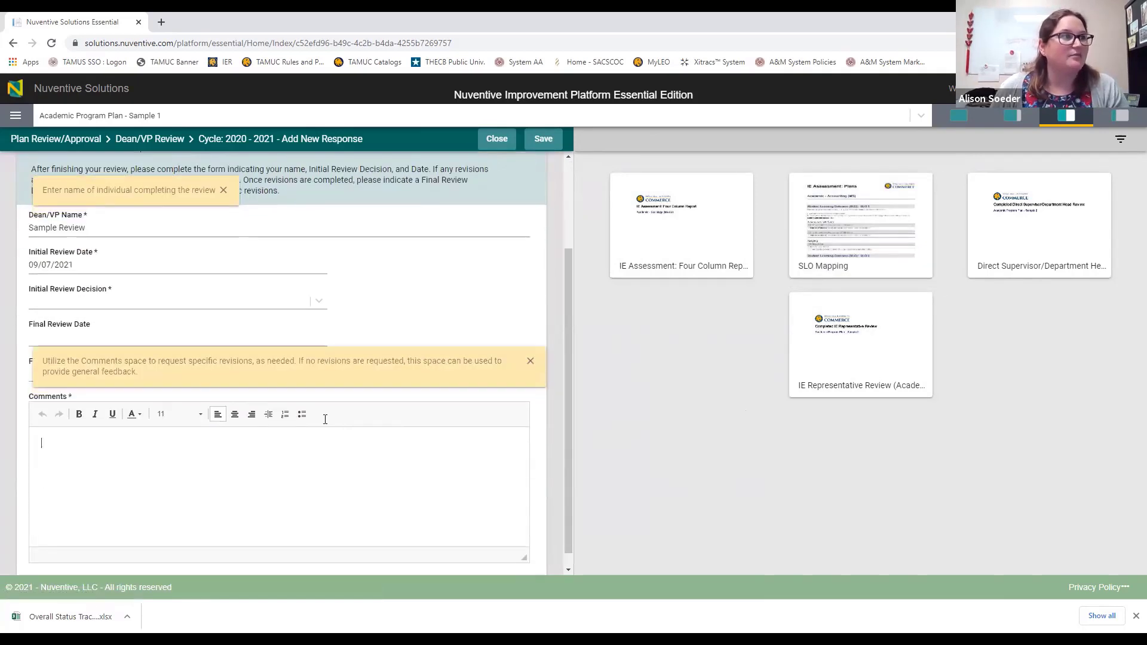
pyautogui.write('Asse')
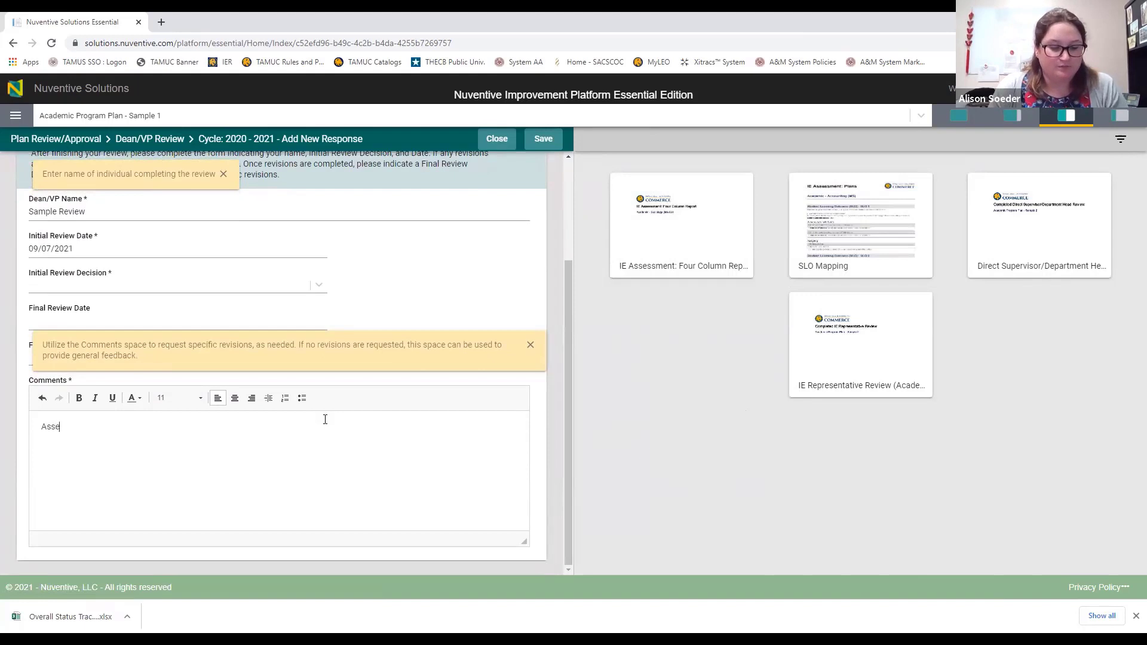
pyautogui.write('ssments are appropria')
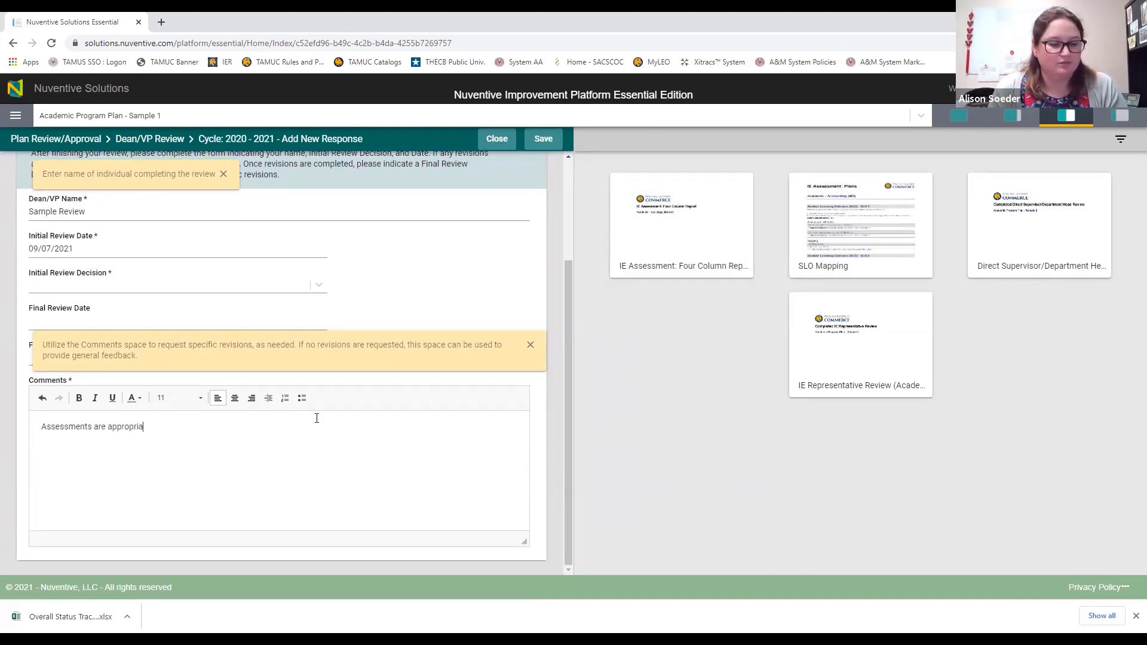
pyautogui.write('te to SLOs')
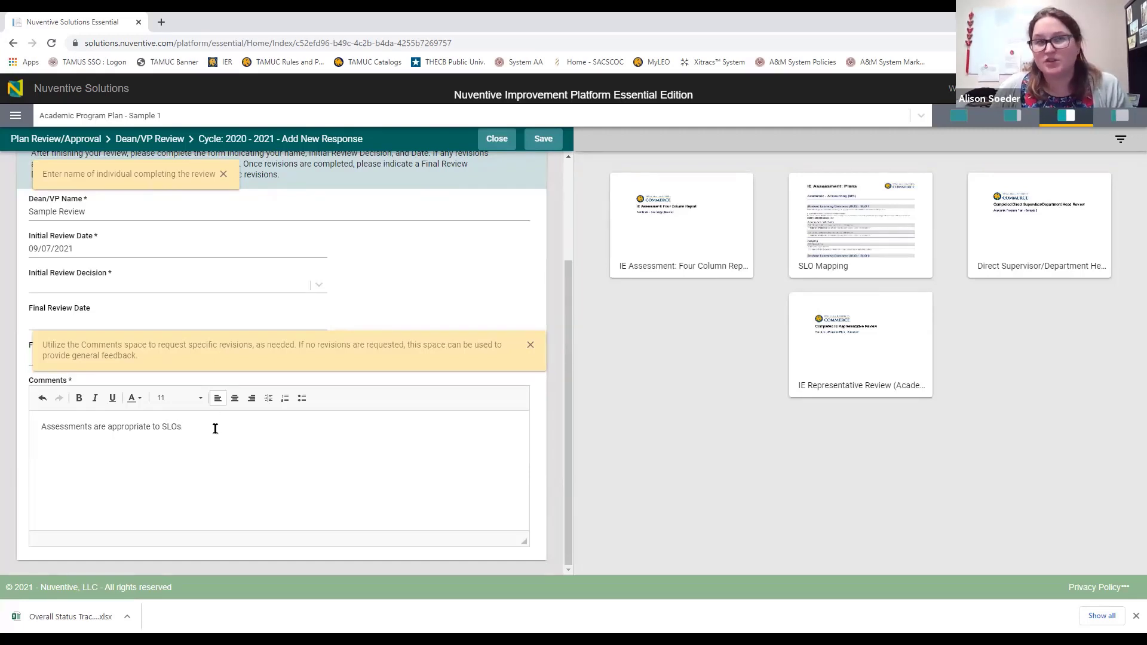
pyautogui.click(149, 287)
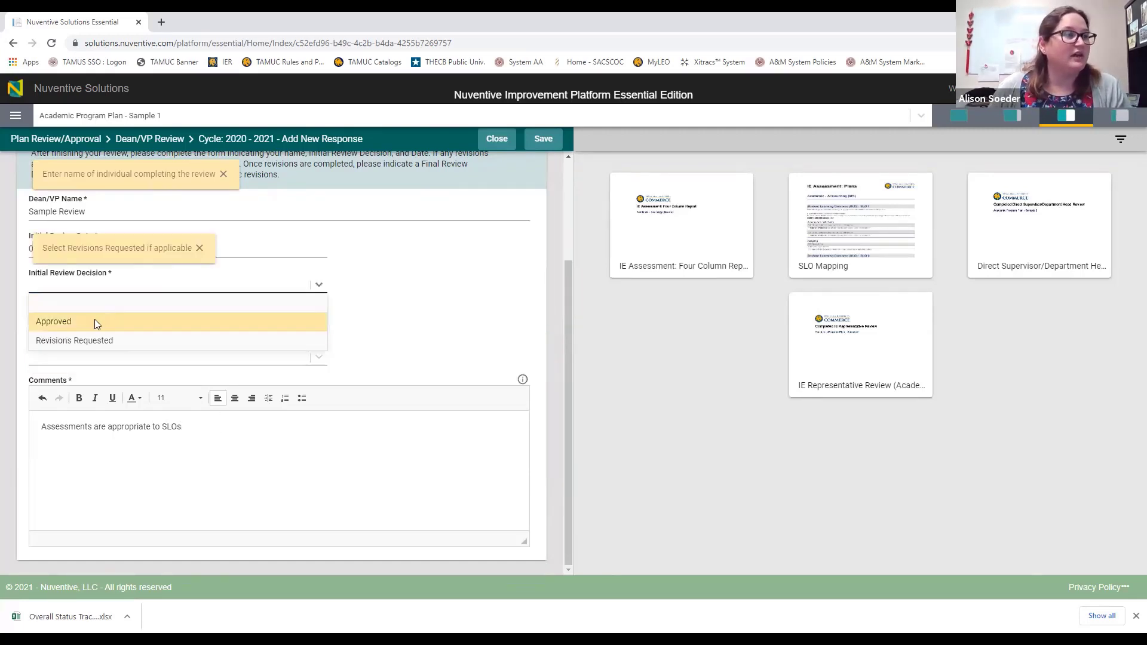
pyautogui.click(95, 321)
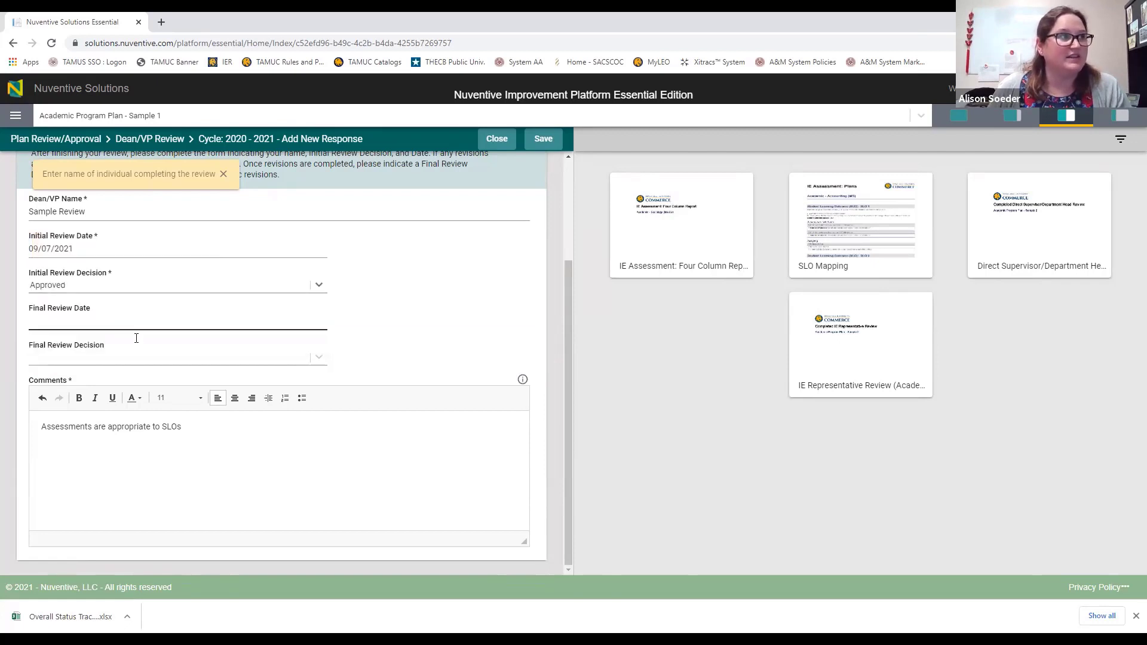
# Step: Edit the end of the comment to add 'Results descipriton'
pyautogui.tripleClick(152, 426)
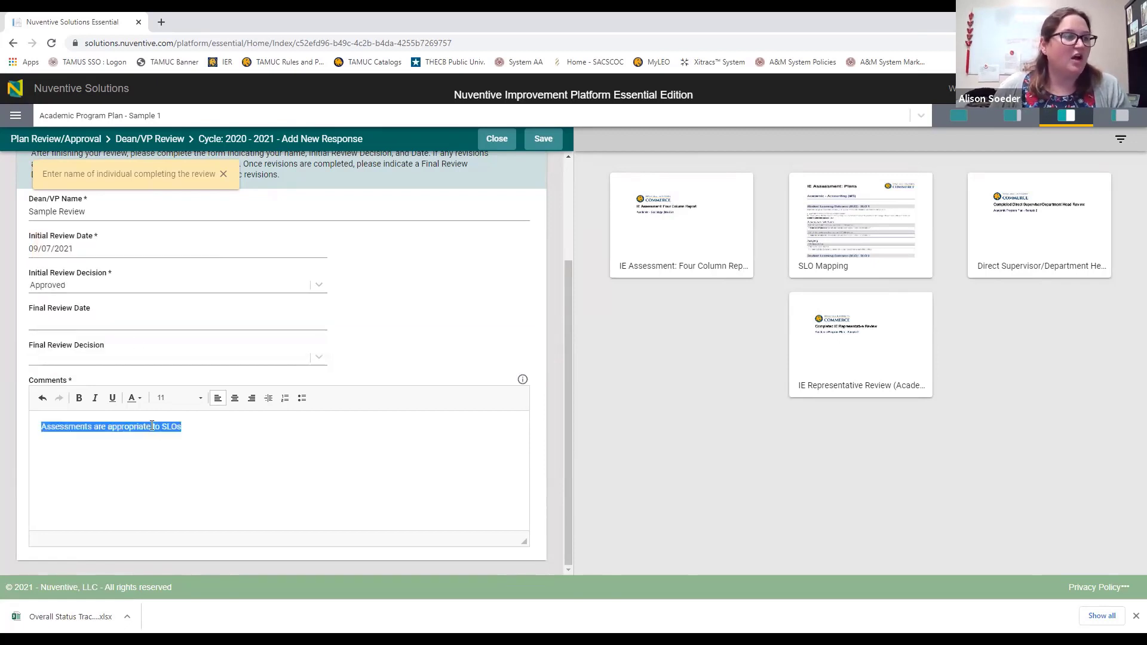
pyautogui.click(193, 427)
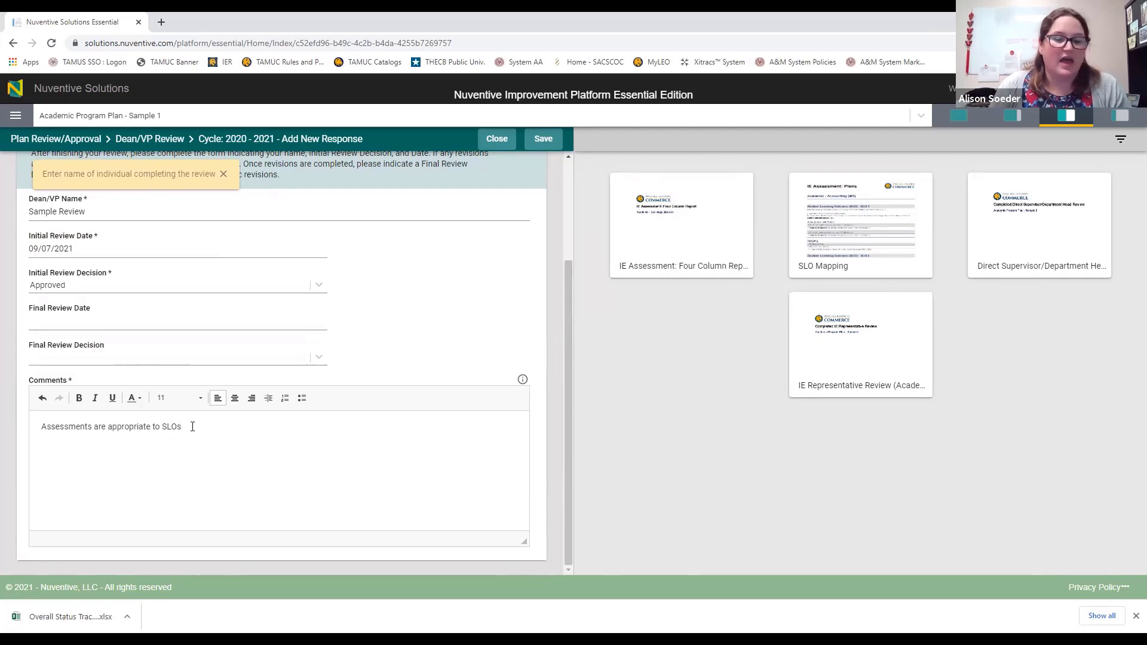
pyautogui.press('BackSpace')
pyautogui.press('BackSpace')
pyautogui.press('BackSpace')
pyautogui.press('BackSpace')
pyautogui.press('BackSpace')
pyautogui.press('BackSpace')
pyautogui.press('BackSpace')
pyautogui.press('BackSpace')
pyautogui.press('BackSpace')
pyautogui.press('BackSpace')
pyautogui.press('BackSpace')
pyautogui.press('BackSpace')
pyautogui.press('BackSpace')
pyautogui.press('BackSpace')
pyautogui.press('BackSpace')
pyautogui.press('BackSpace')
pyautogui.press('BackSpace')
pyautogui.press('BackSpace')
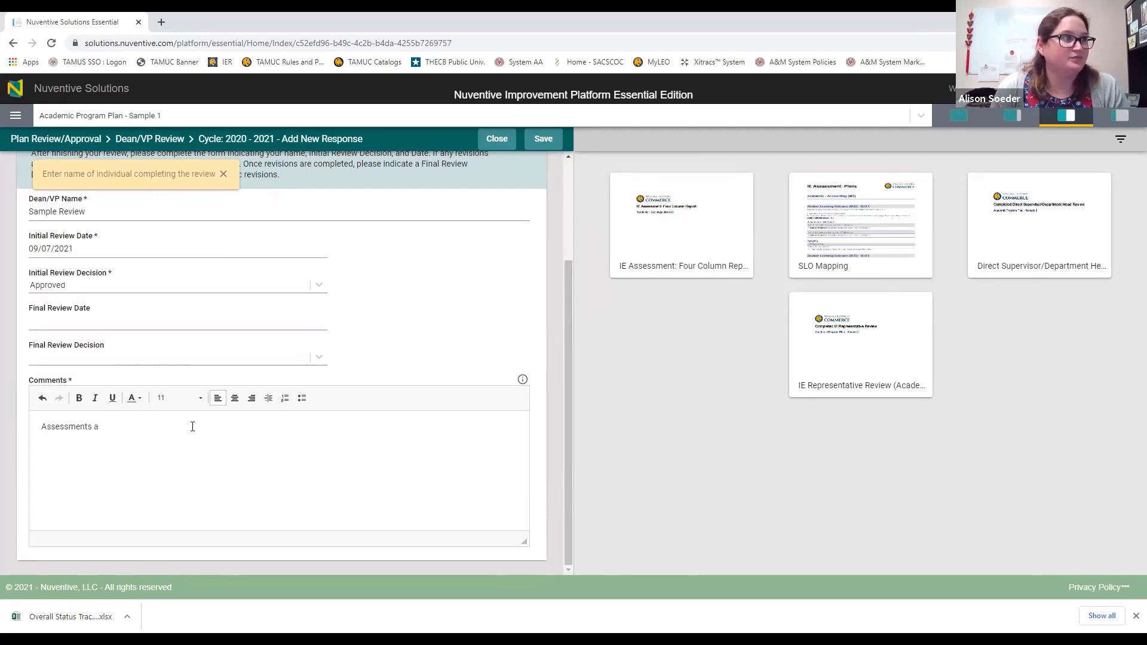
pyautogui.press('BackSpace')
pyautogui.press('BackSpace')
pyautogui.press('BackSpace')
pyautogui.press('BackSpace')
pyautogui.press('BackSpace')
pyautogui.press('BackSpace')
pyautogui.press('BackSpace')
pyautogui.press('BackSpace')
pyautogui.press('BackSpace')
pyautogui.press('BackSpace')
pyautogui.press('BackSpace')
pyautogui.press('BackSpace')
pyautogui.press('BackSpace')
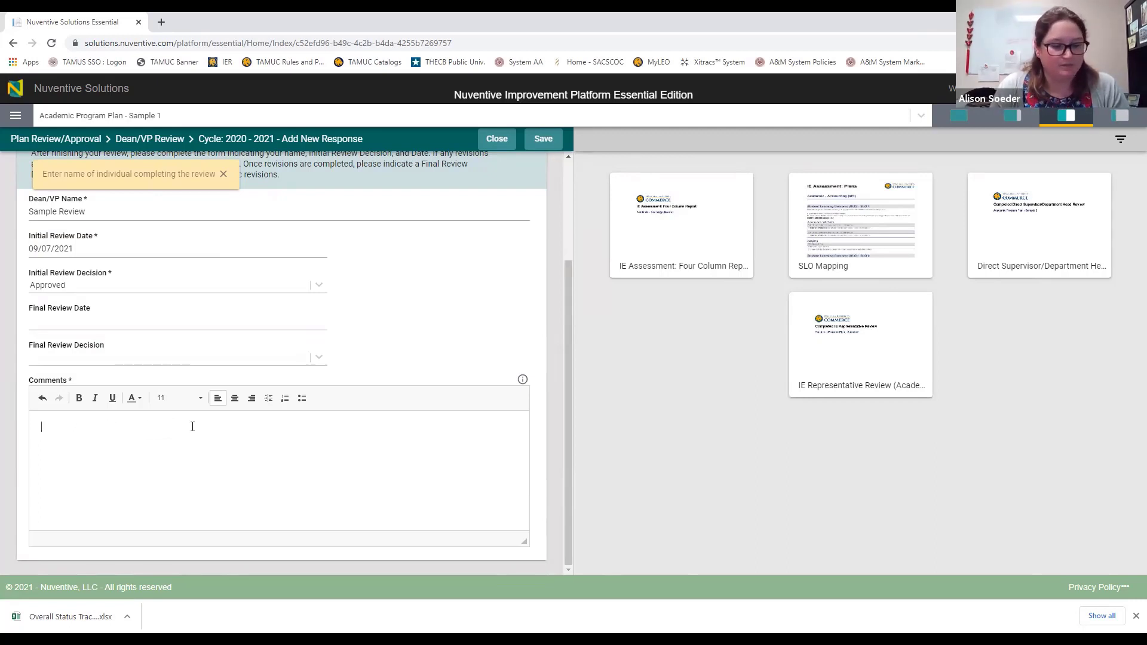
pyautogui.write('Results desc')
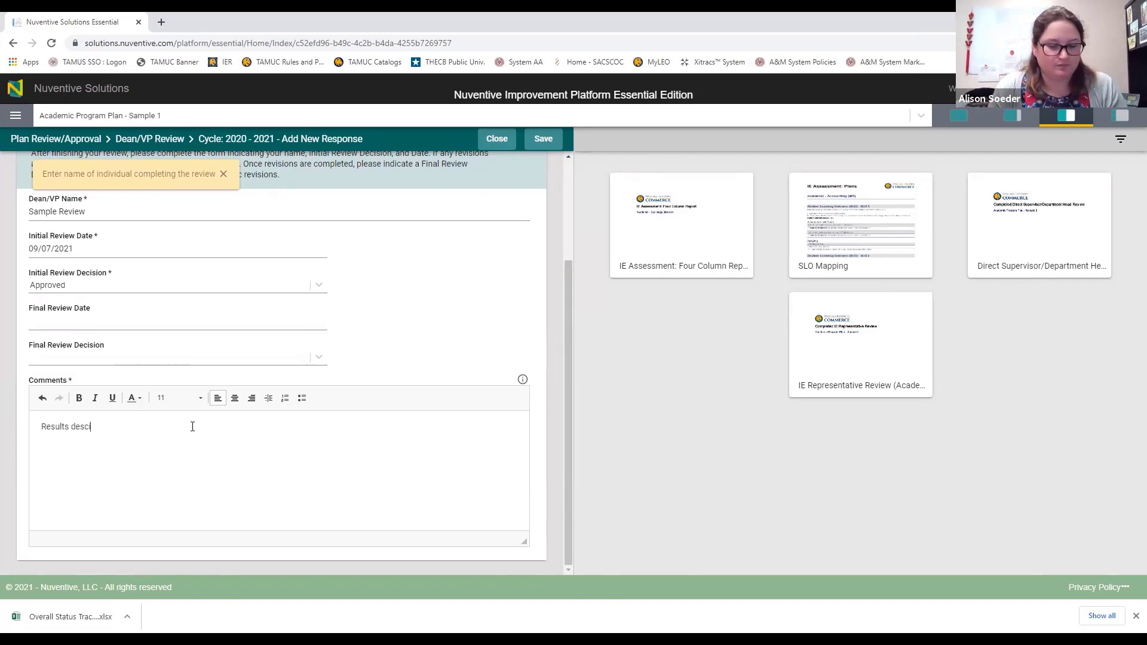
pyautogui.write('ipriton needs to be more robust')
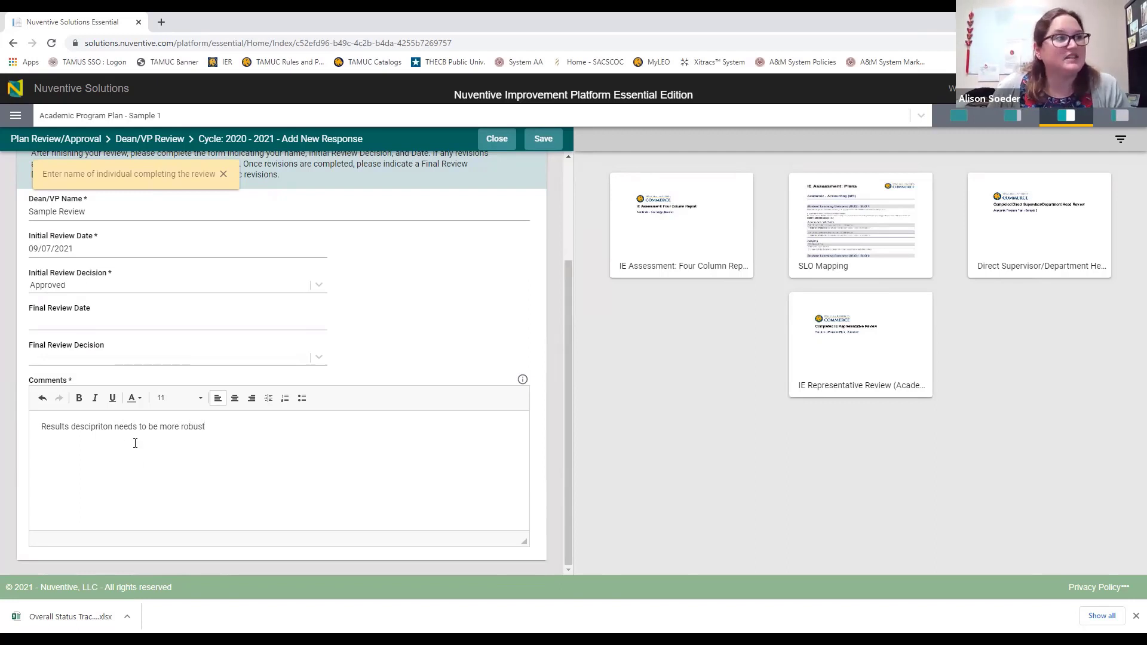
# Step: Confirm the initial decision as Approved and save the Dean/VP Review
pyautogui.click(113, 322)
pyautogui.click(420, 273)
pyautogui.click(256, 289)
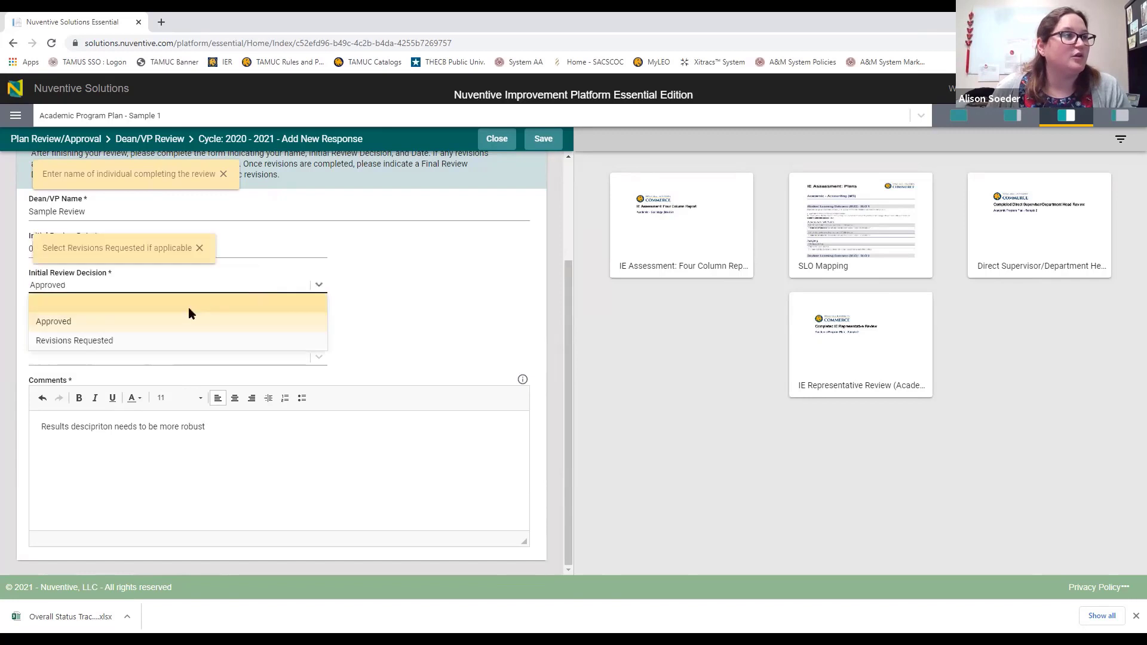
pyautogui.click(136, 341)
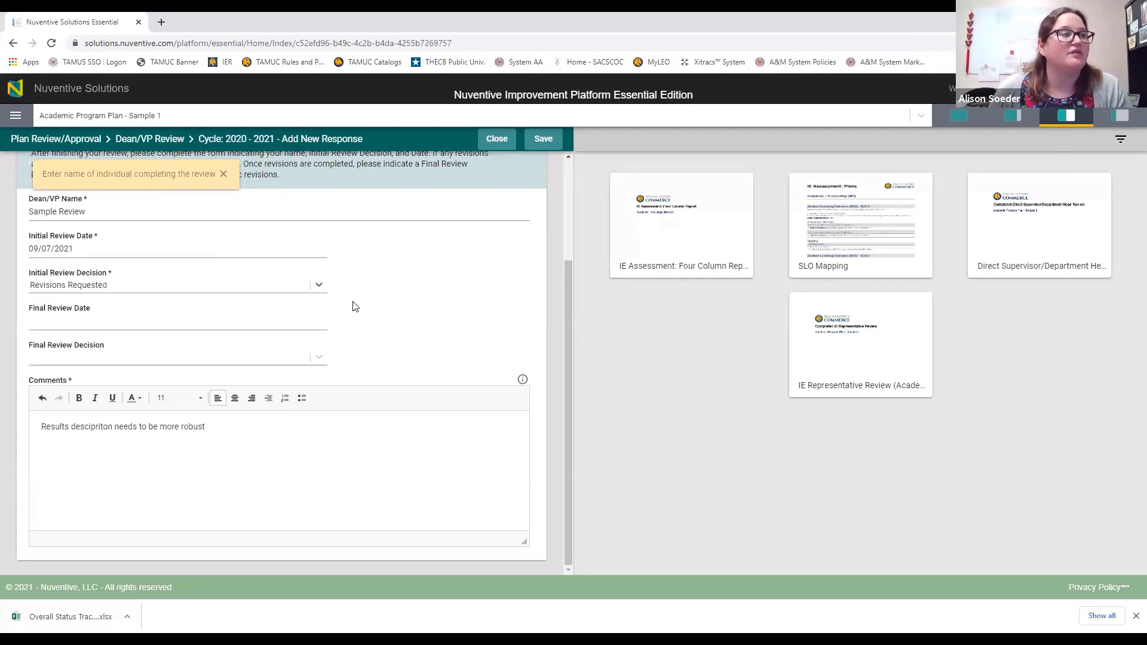
pyautogui.click(318, 285)
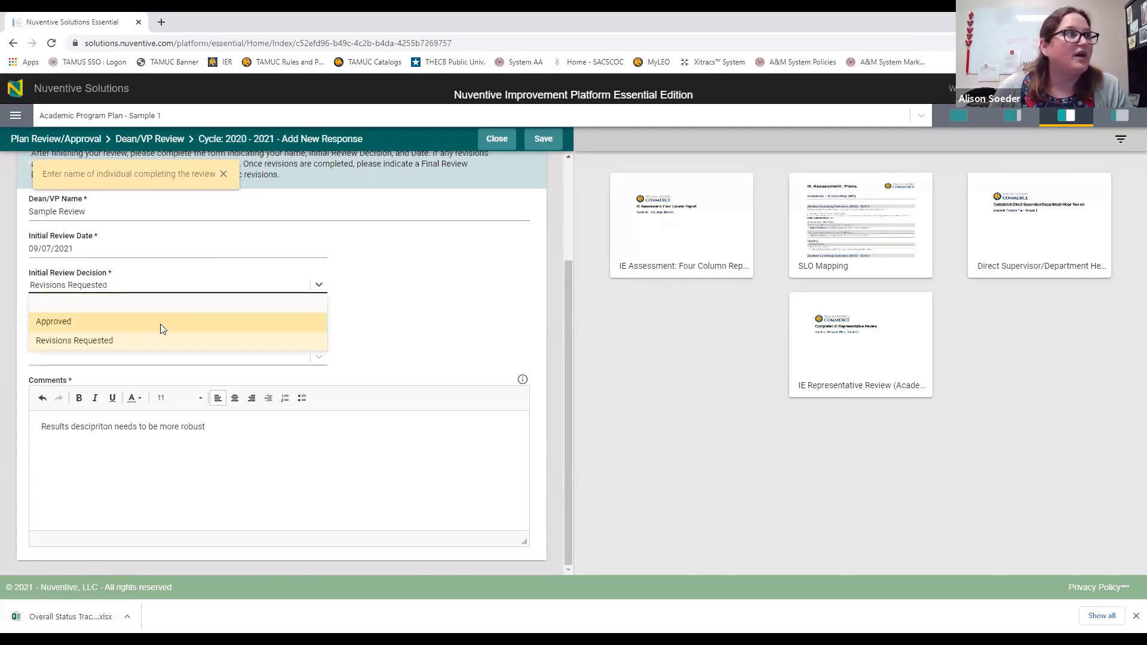
pyautogui.click(136, 324)
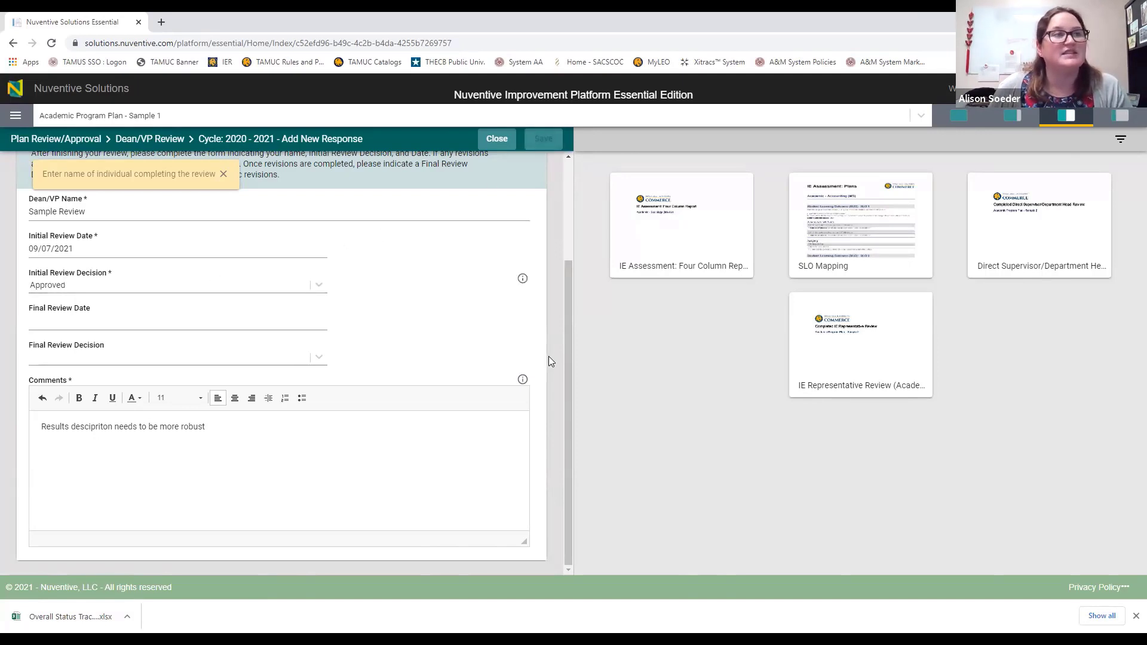
pyautogui.click(488, 144)
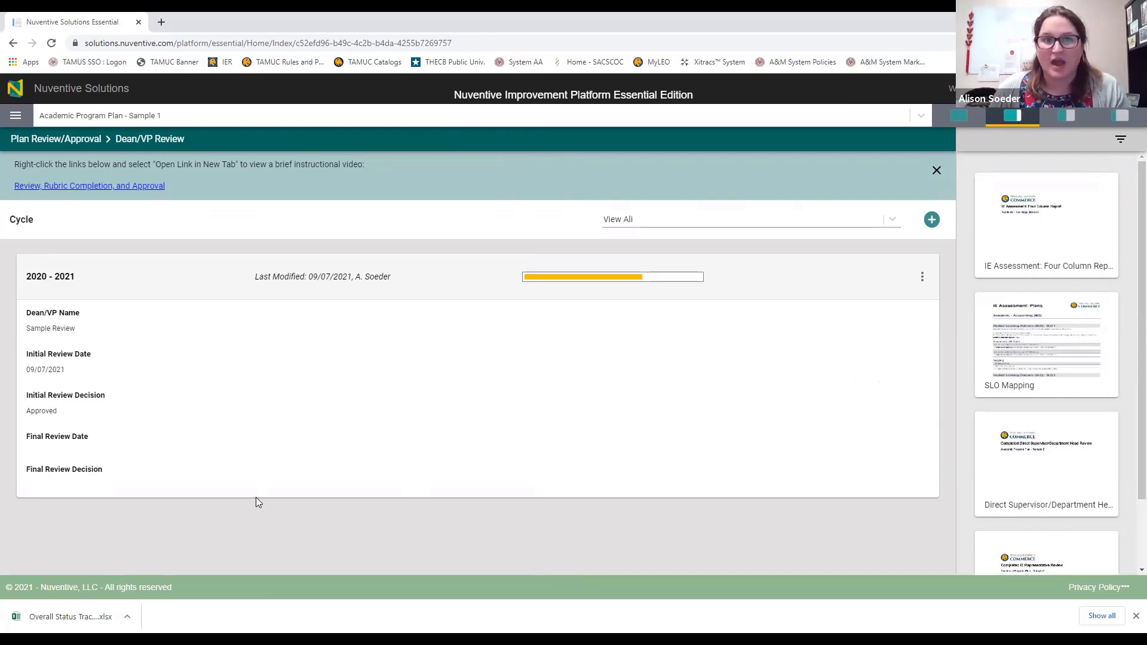
# Step: Open the plan selector and scroll through the Reporting Units list
pyautogui.click(210, 120)
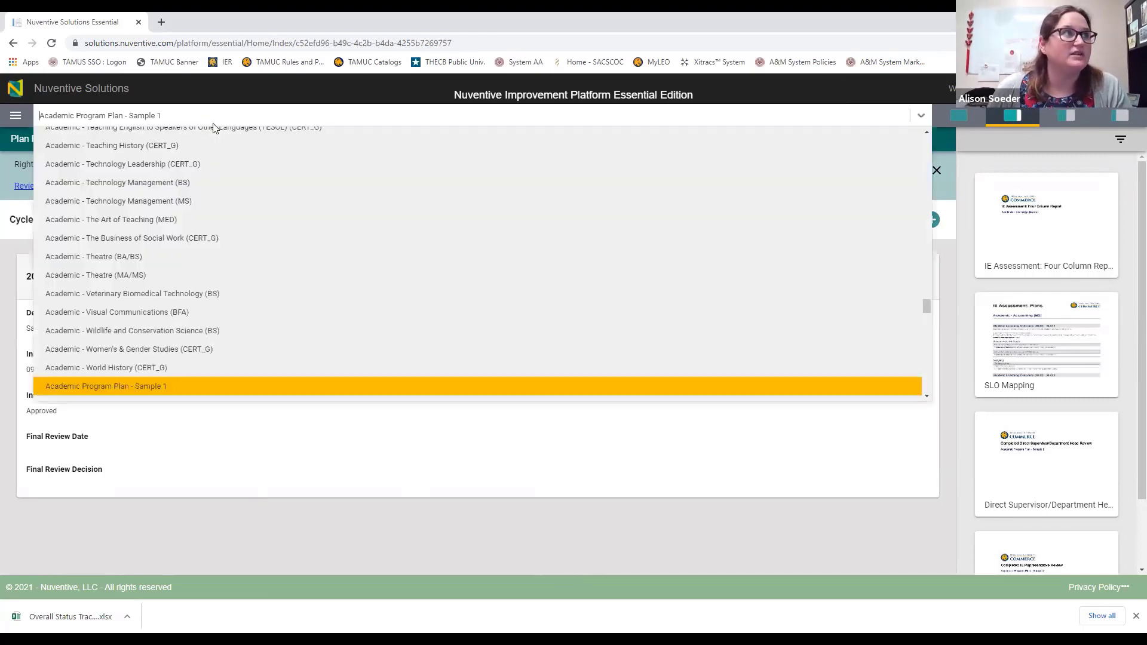
pyautogui.scroll(20, 301, 281)
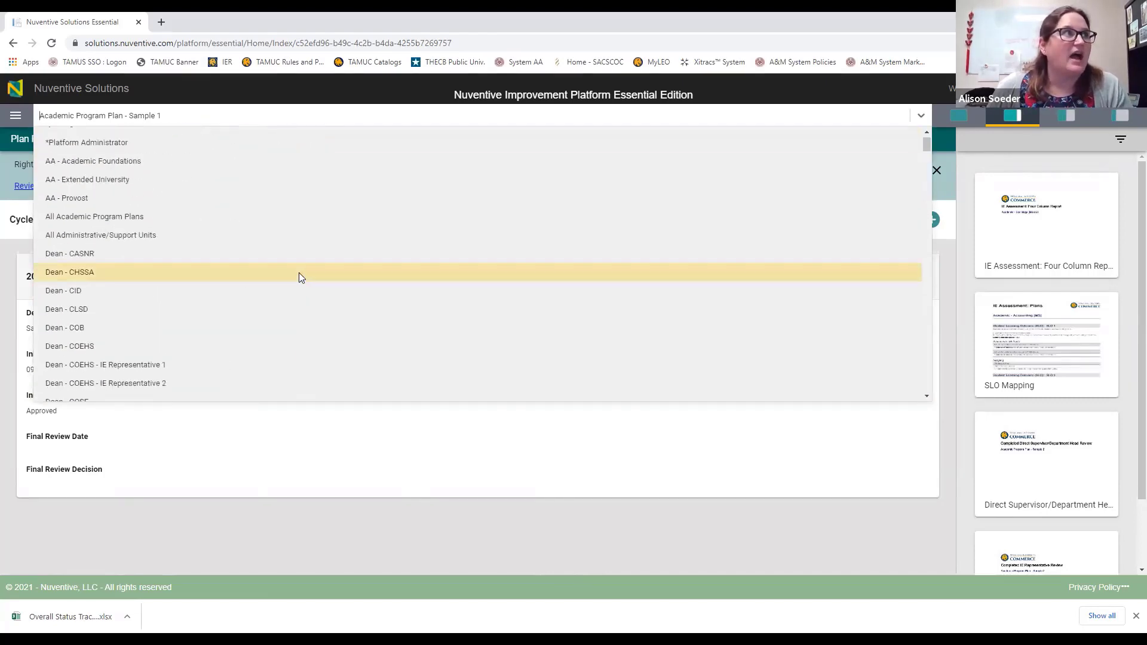
pyautogui.scroll(1, 188, 263)
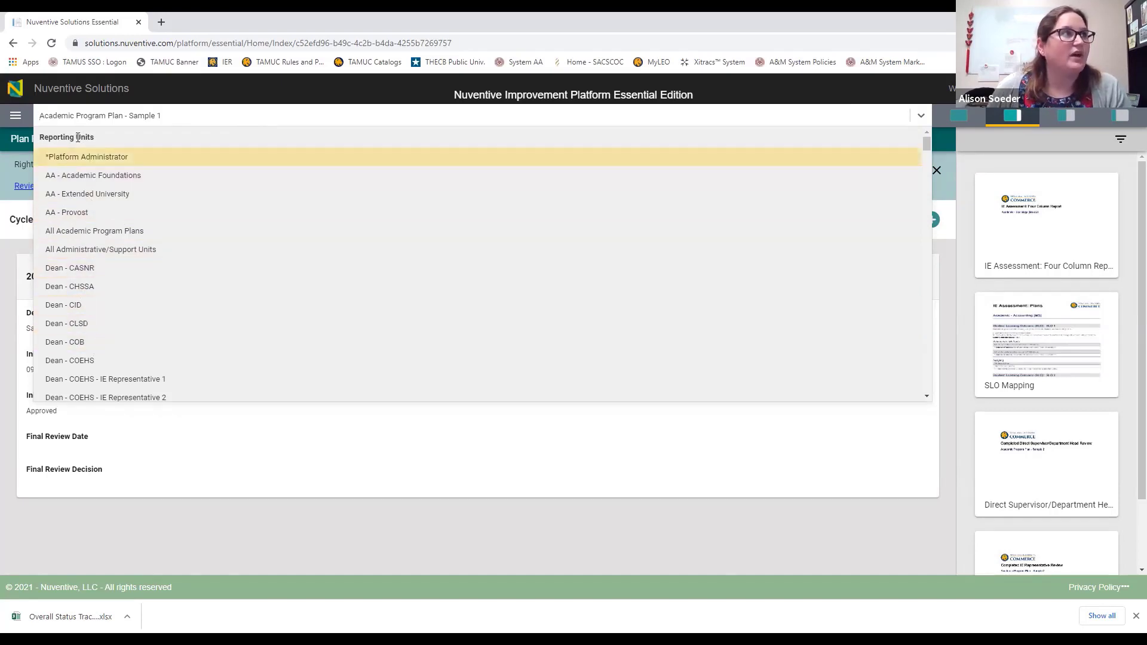
pyautogui.scroll(-10, 69, 143)
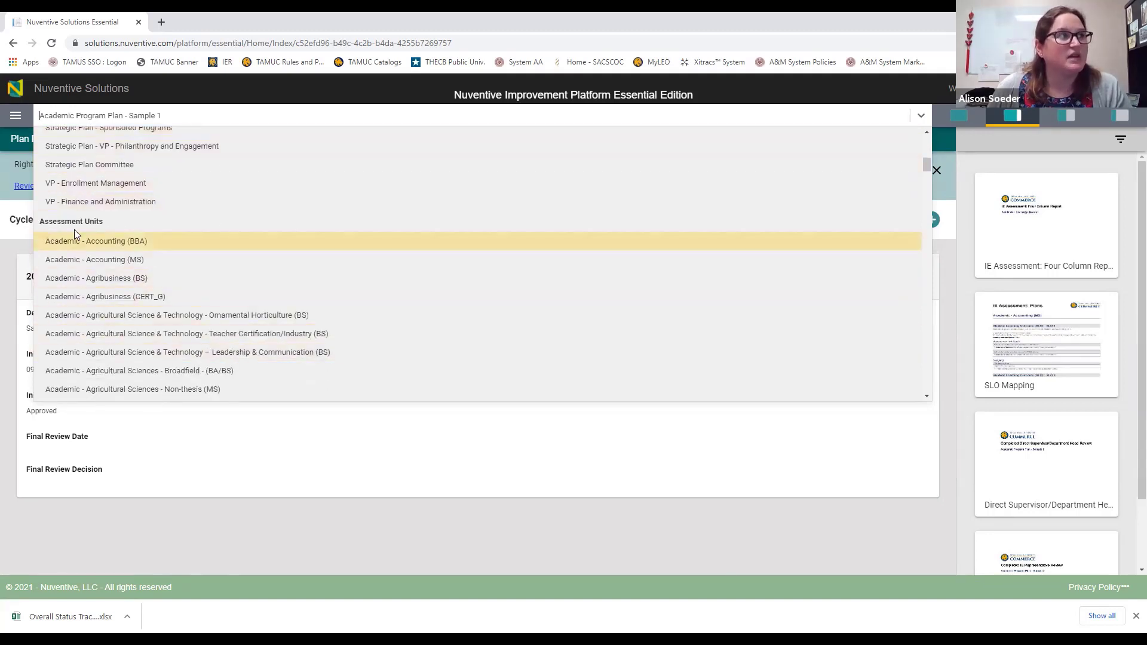
pyautogui.scroll(4, 95, 239)
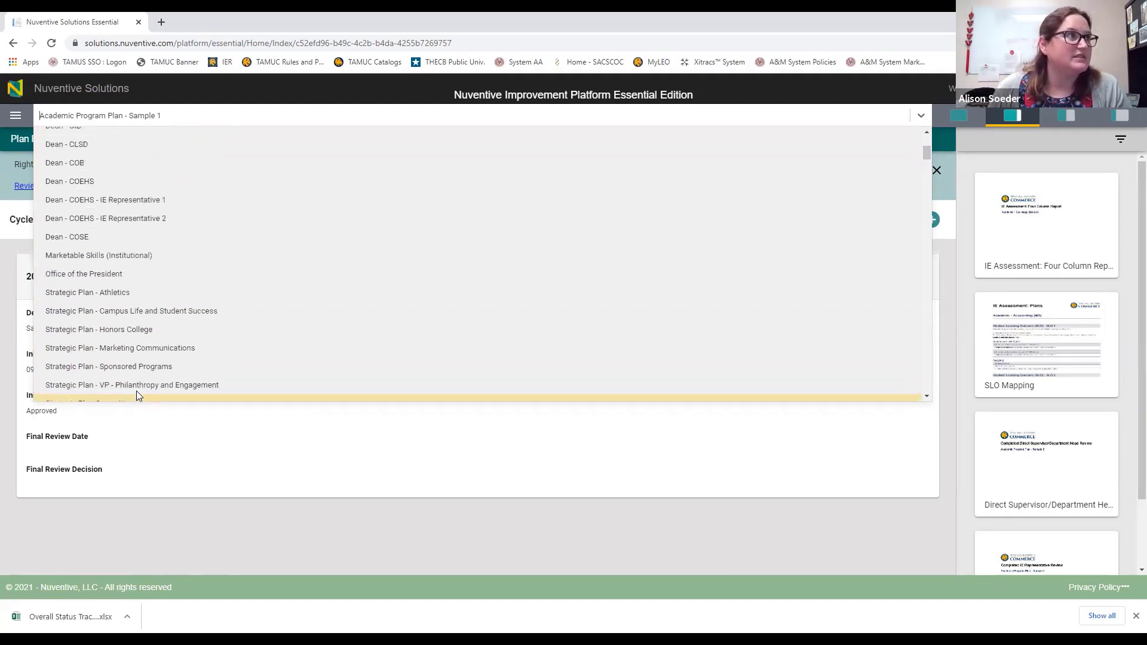
pyautogui.scroll(2, 127, 295)
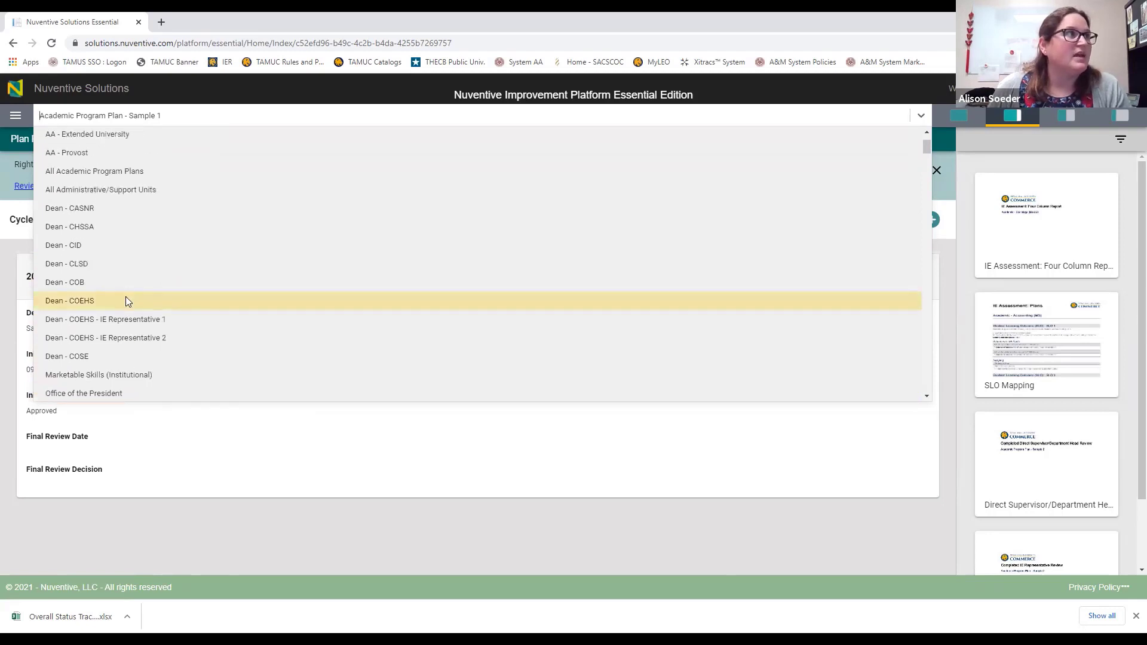
# Step: Select Dean - CASNR as the reporting unit
pyautogui.click(116, 210)
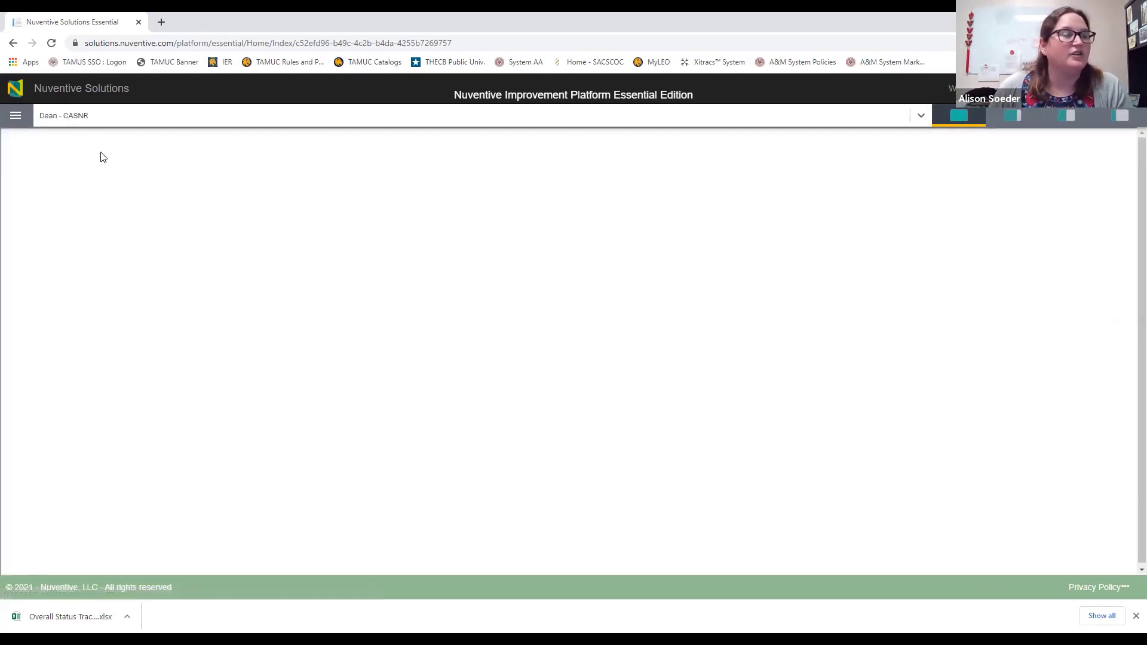
pyautogui.click(110, 119)
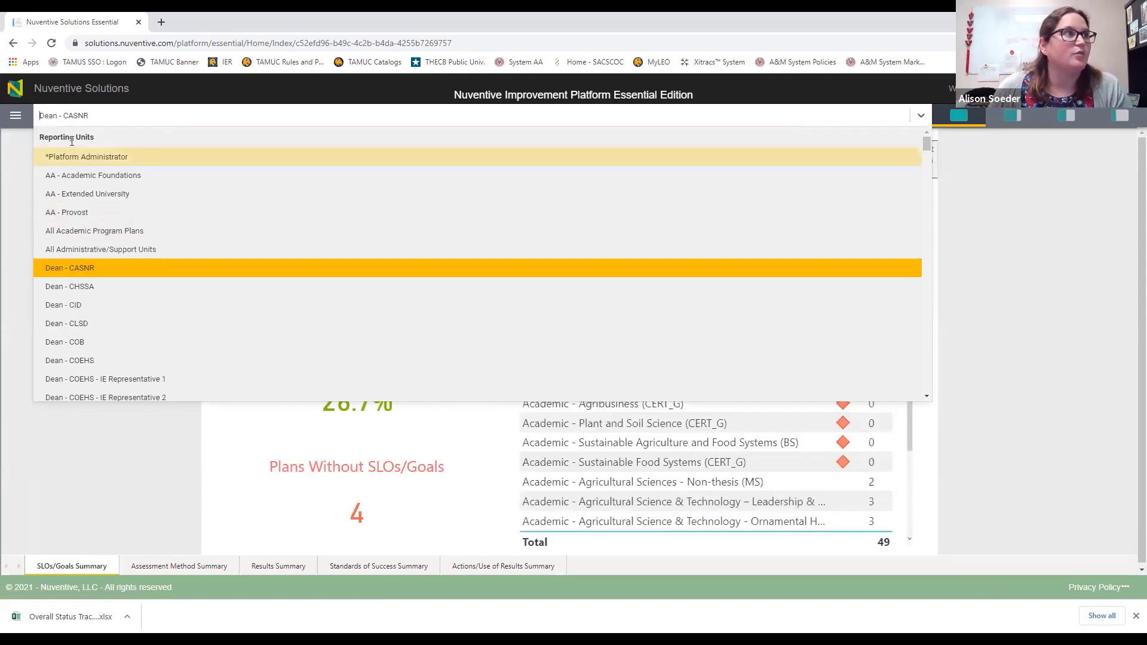
pyautogui.click(83, 270)
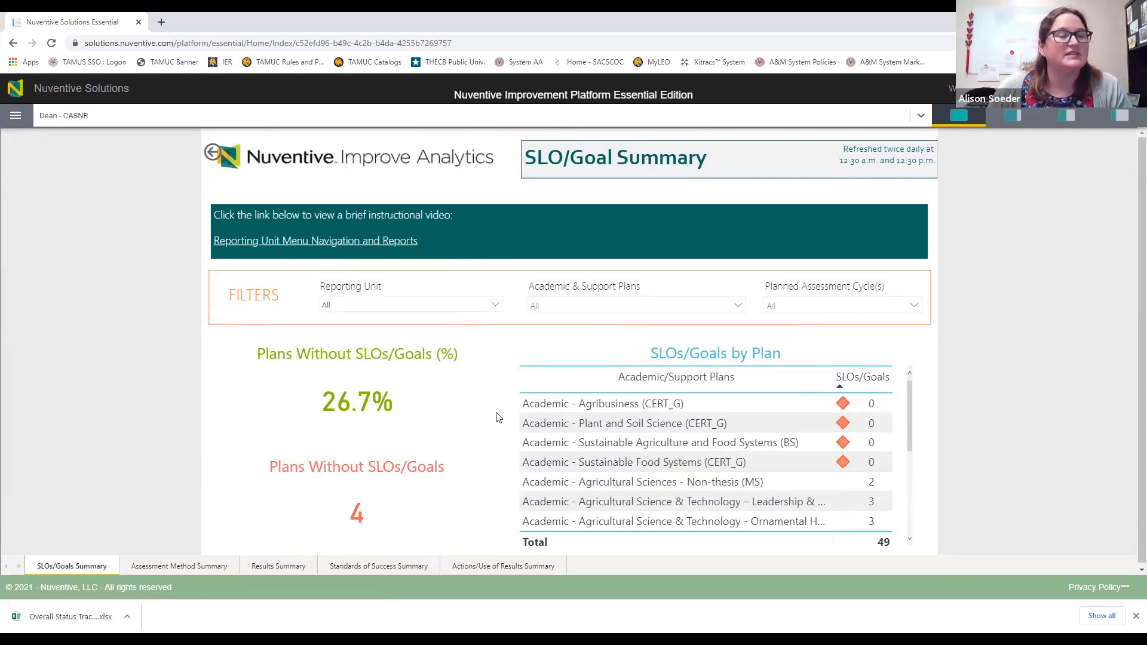
# Step: Filter the SLO/Goal Summary to the 2021 - 2022 planned assessment cycle
pyautogui.click(875, 316)
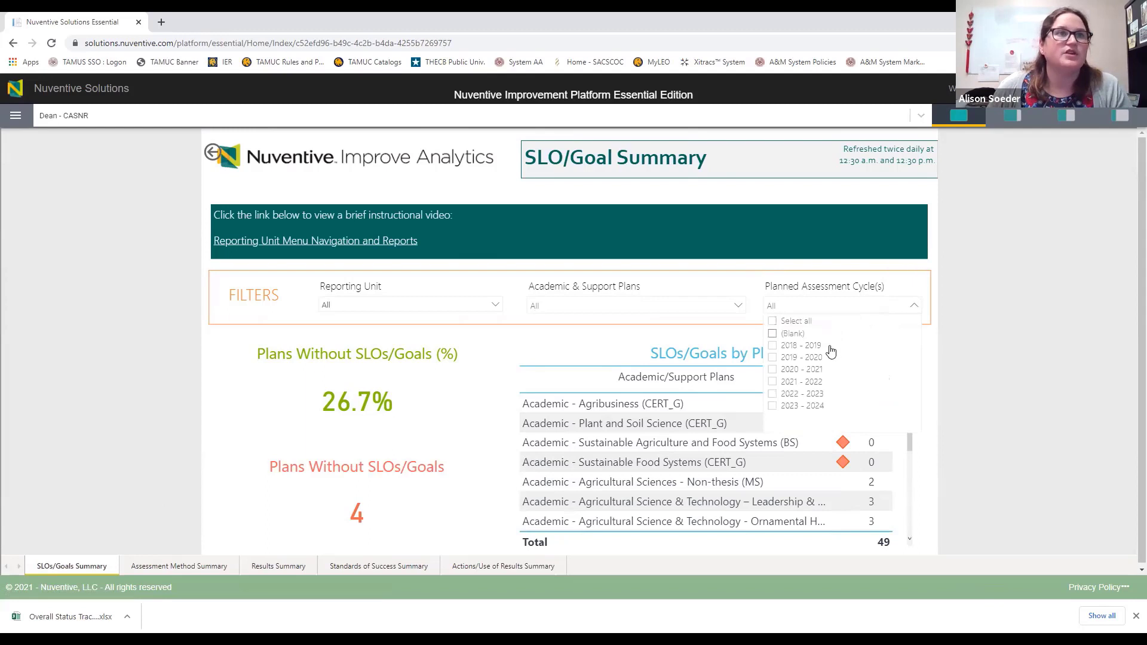
pyautogui.click(804, 383)
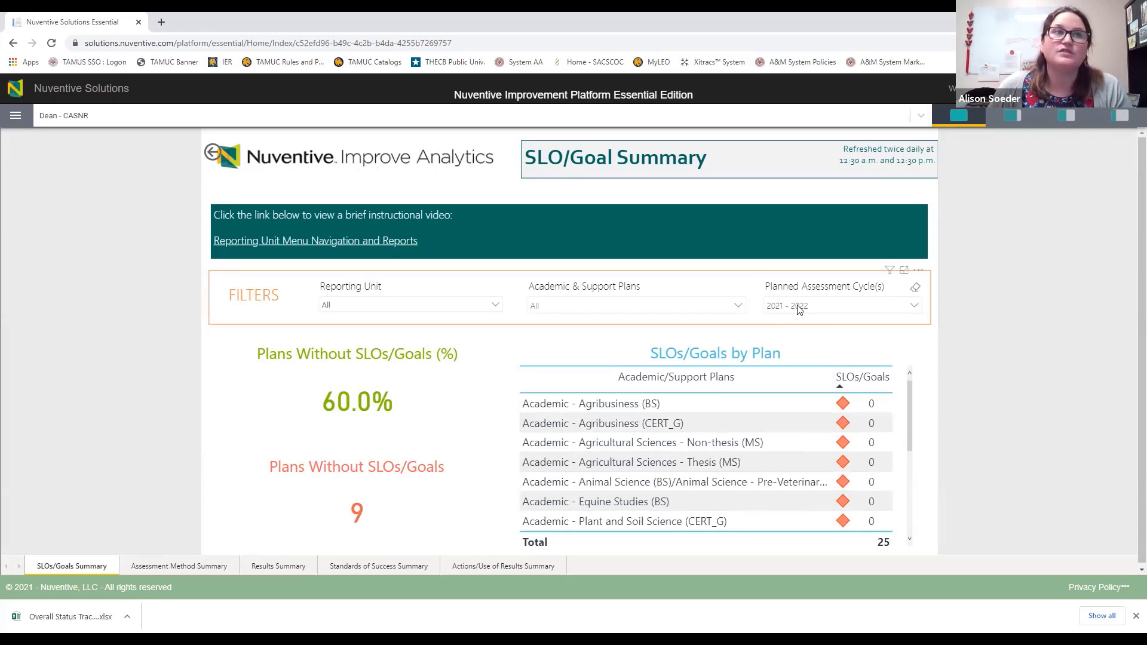
pyautogui.click(831, 307)
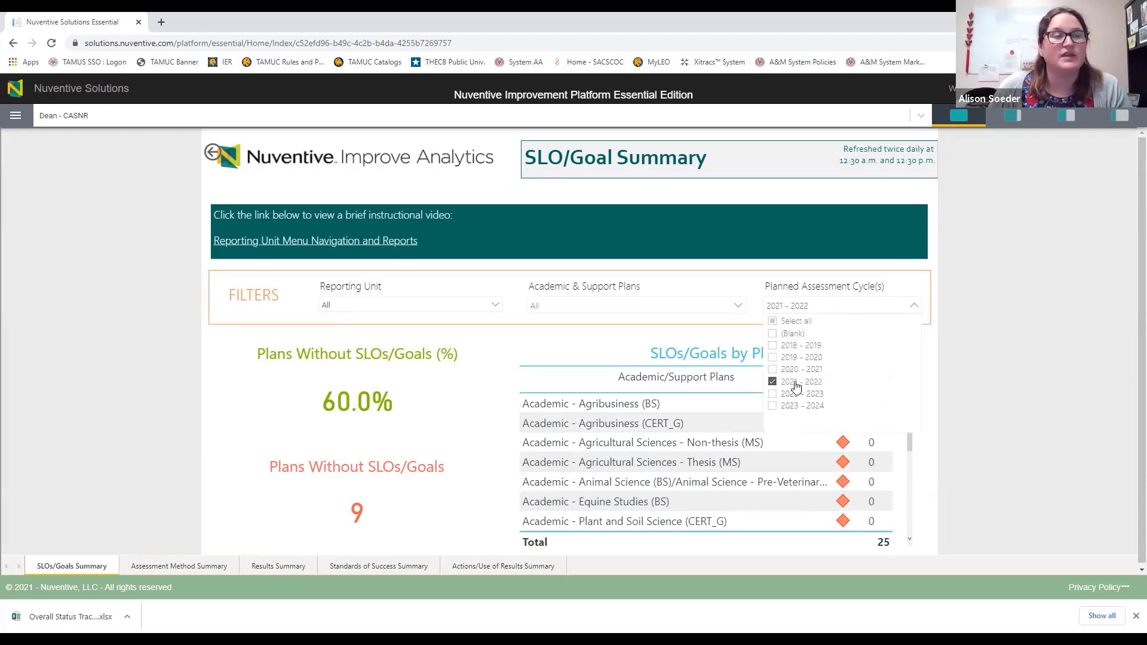
pyautogui.click(959, 372)
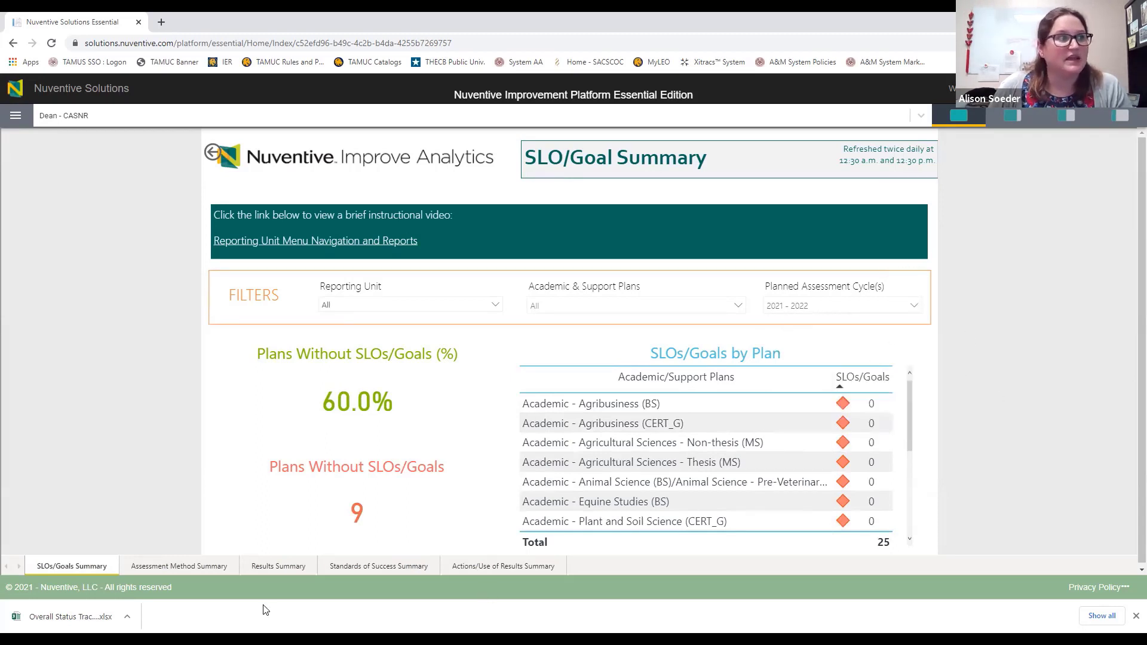
pyautogui.click(192, 566)
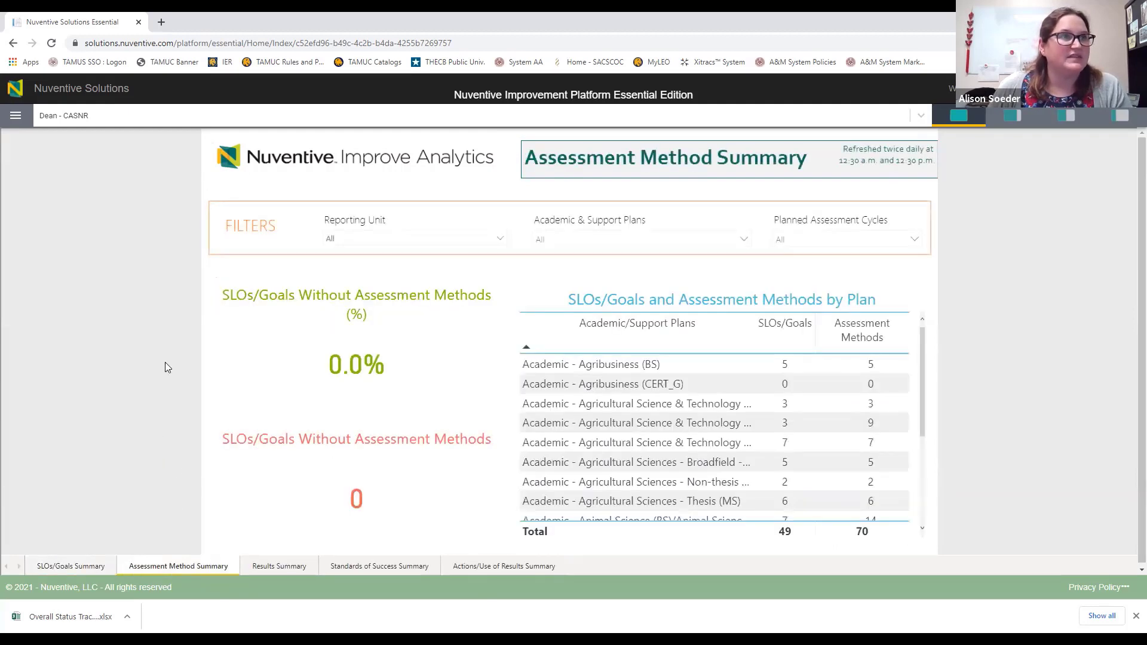
# Step: Filter the Assessment Method Summary to the 2021 - 2022 planned assessment cycle
pyautogui.click(805, 241)
pyautogui.click(802, 315)
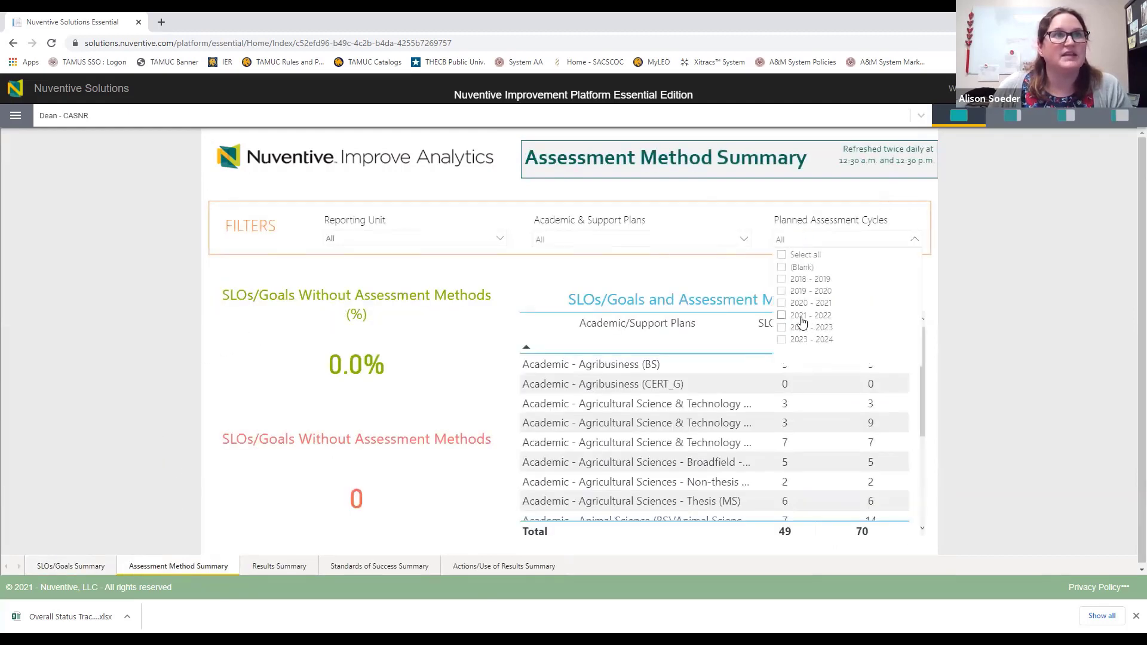
pyautogui.click(992, 386)
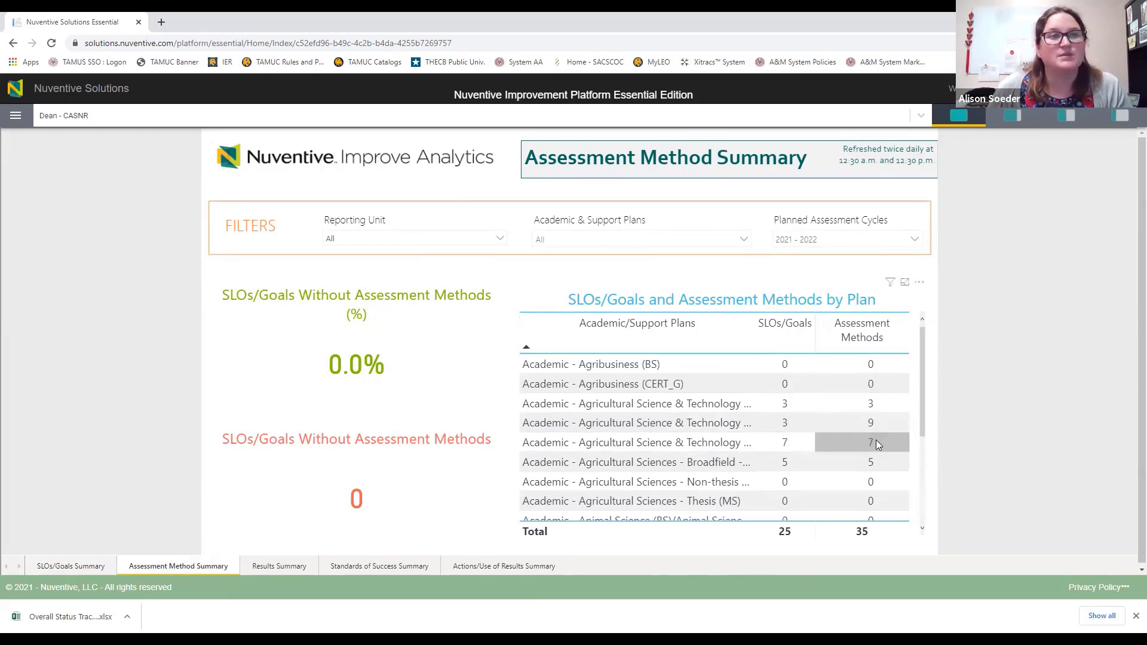
# Step: Restrict the Results Summary to the 2020 - 2021 reporting period
pyautogui.click(279, 568)
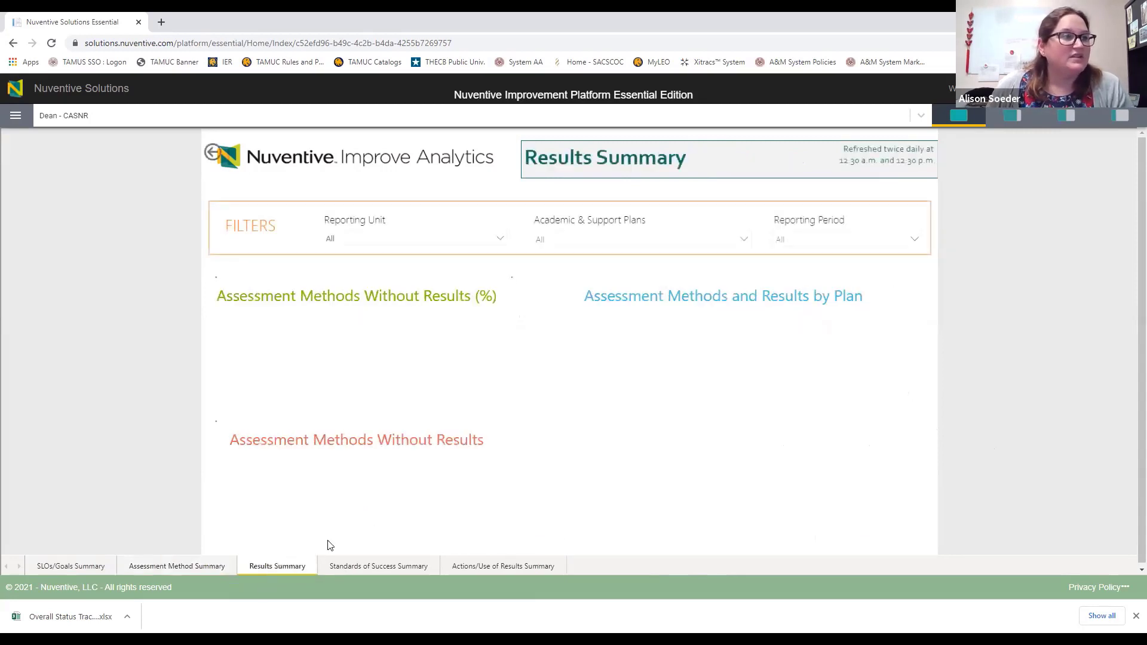
pyautogui.click(848, 240)
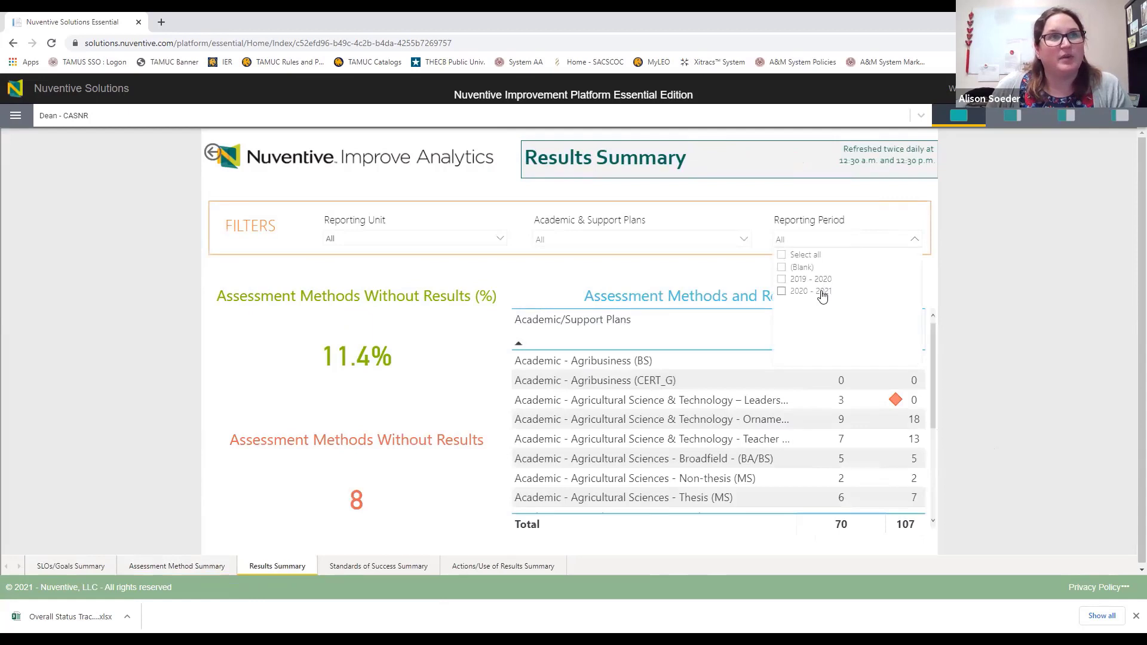
pyautogui.click(822, 293)
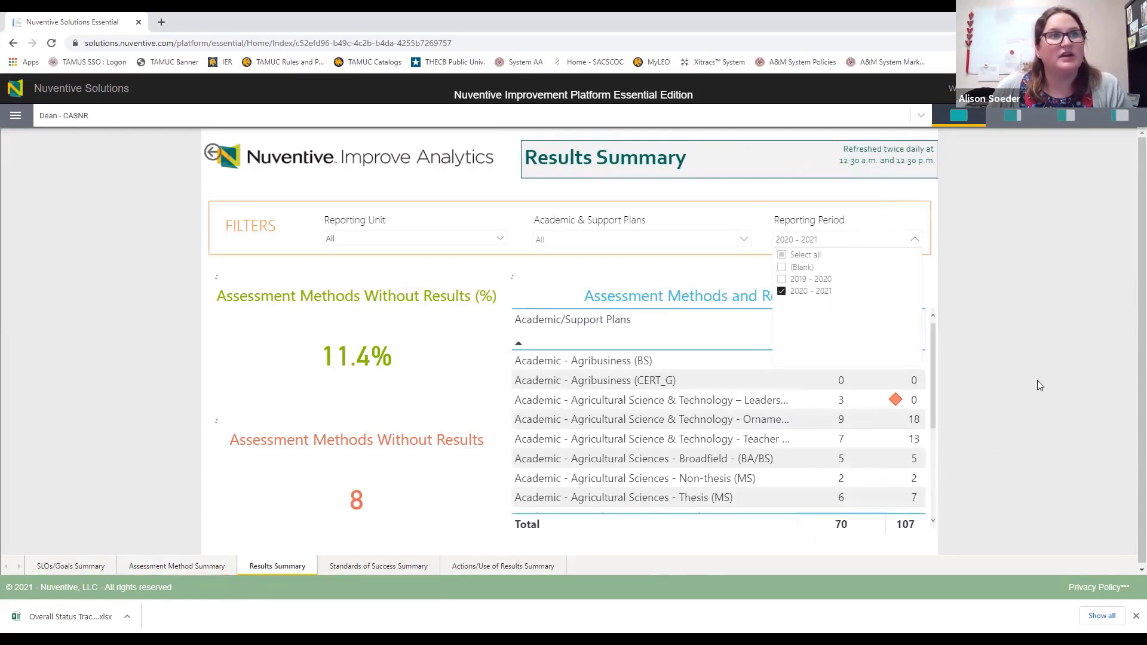
pyautogui.click(990, 452)
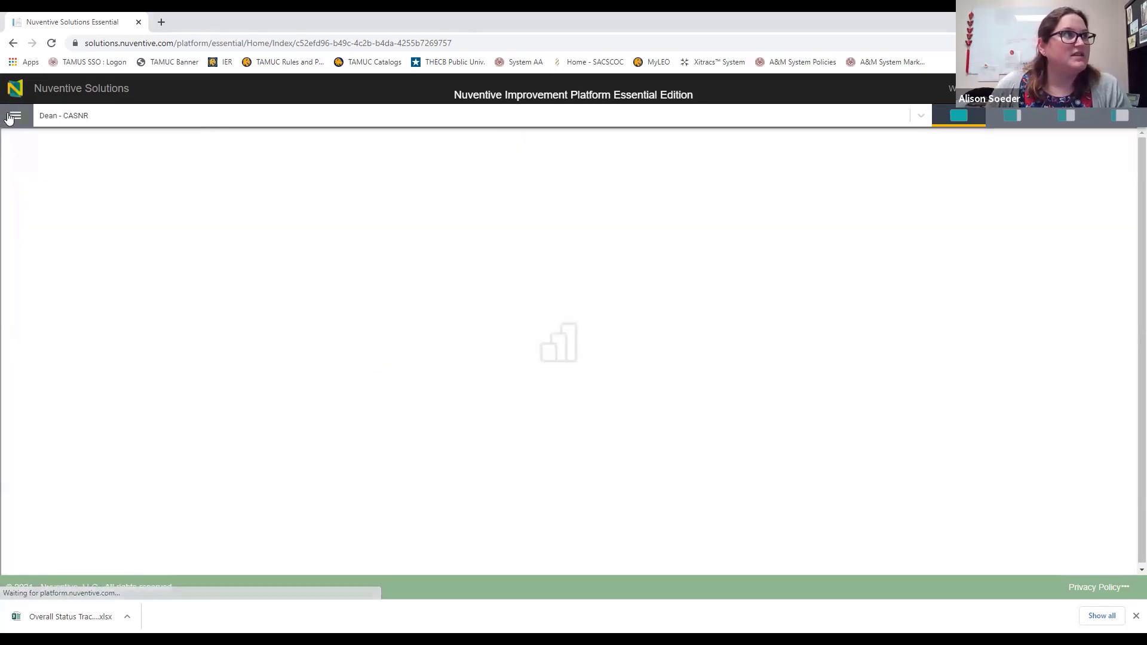
# Step: Bring up the Plan Submission Status report, browse its table, then view Results & Actions and SLOs/Goals Mapping pages
pyautogui.click(14, 117)
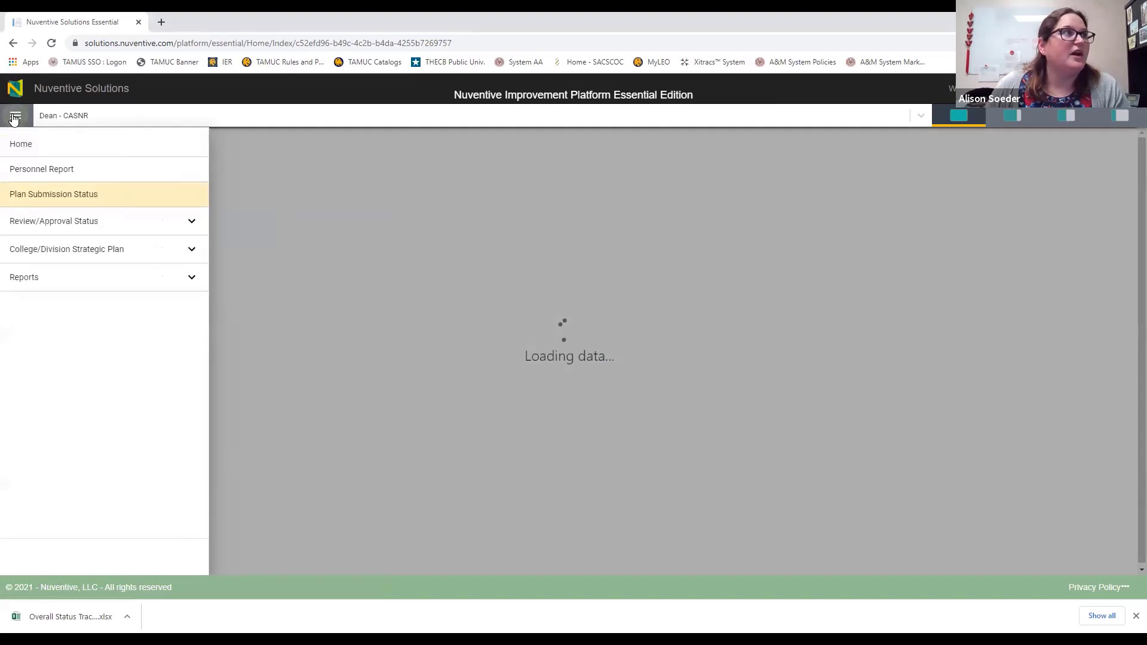
pyautogui.click(52, 196)
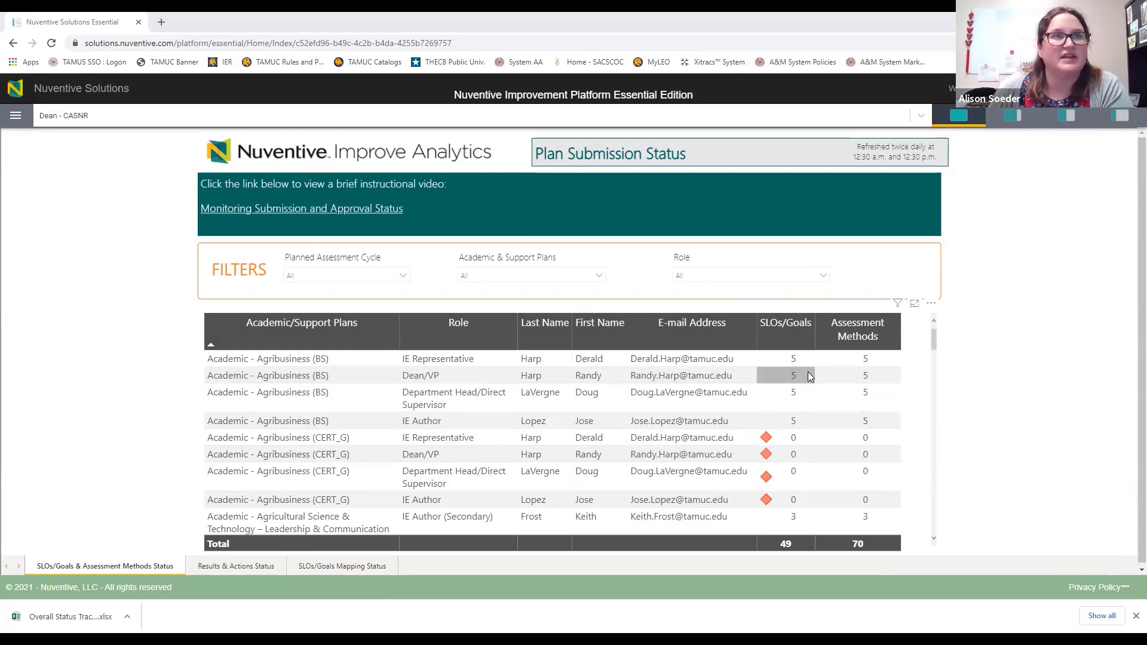
pyautogui.scroll(-5, 846, 454)
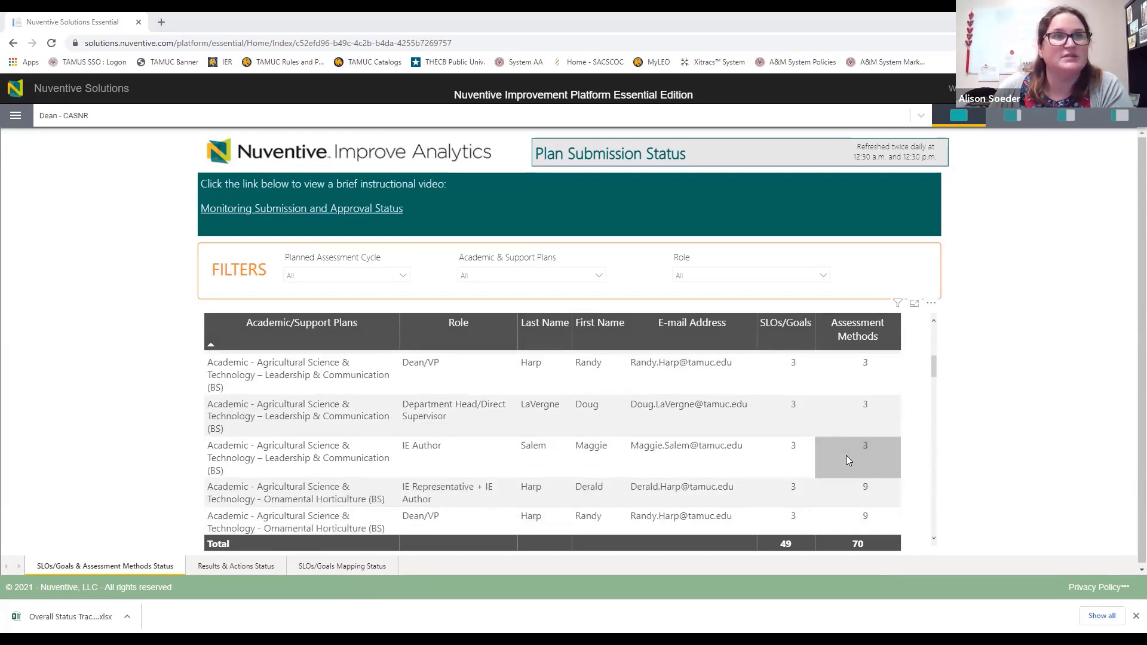
pyautogui.scroll(-5, 823, 465)
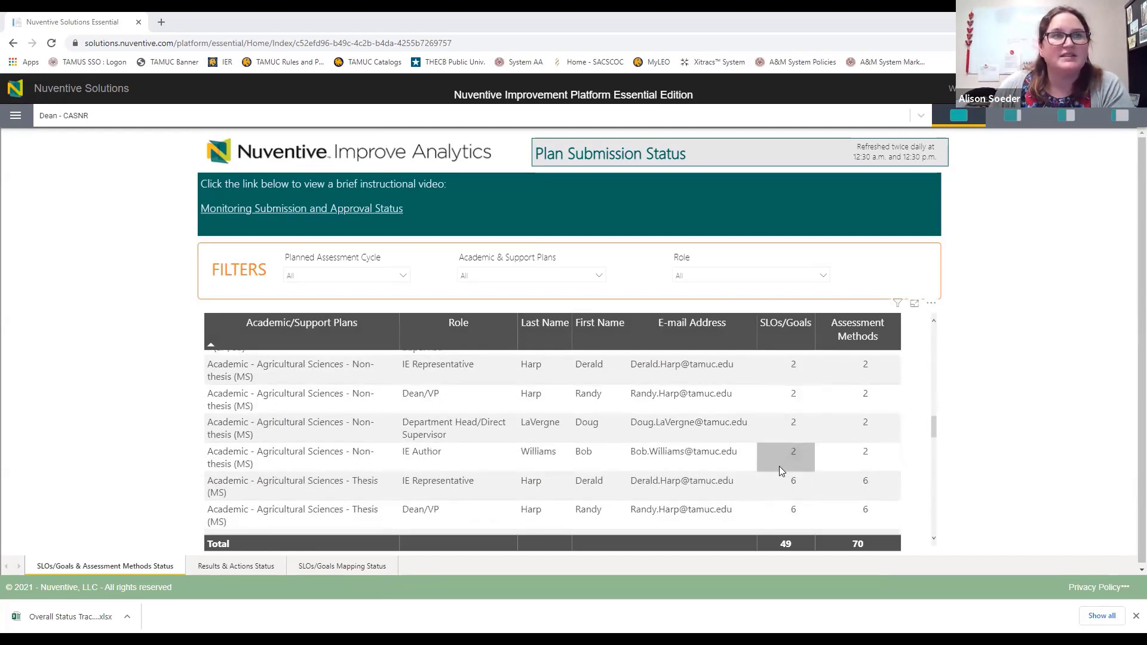
pyautogui.scroll(-5, 882, 447)
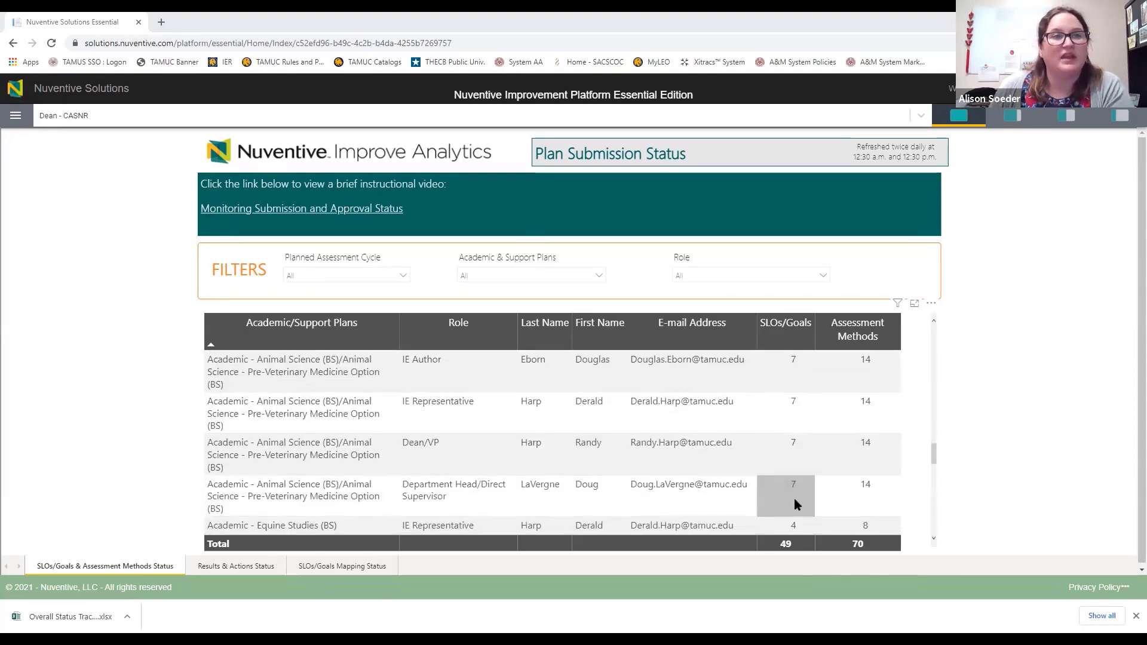
pyautogui.scroll(-1, 853, 478)
pyautogui.scroll(-3, 853, 478)
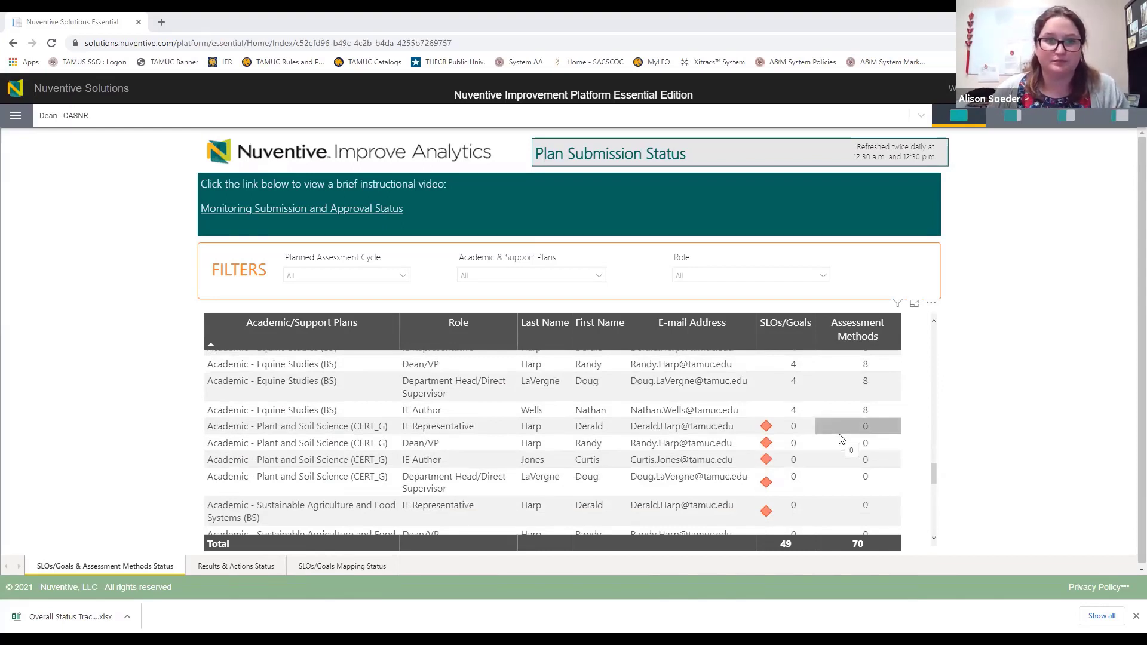
pyautogui.click(238, 569)
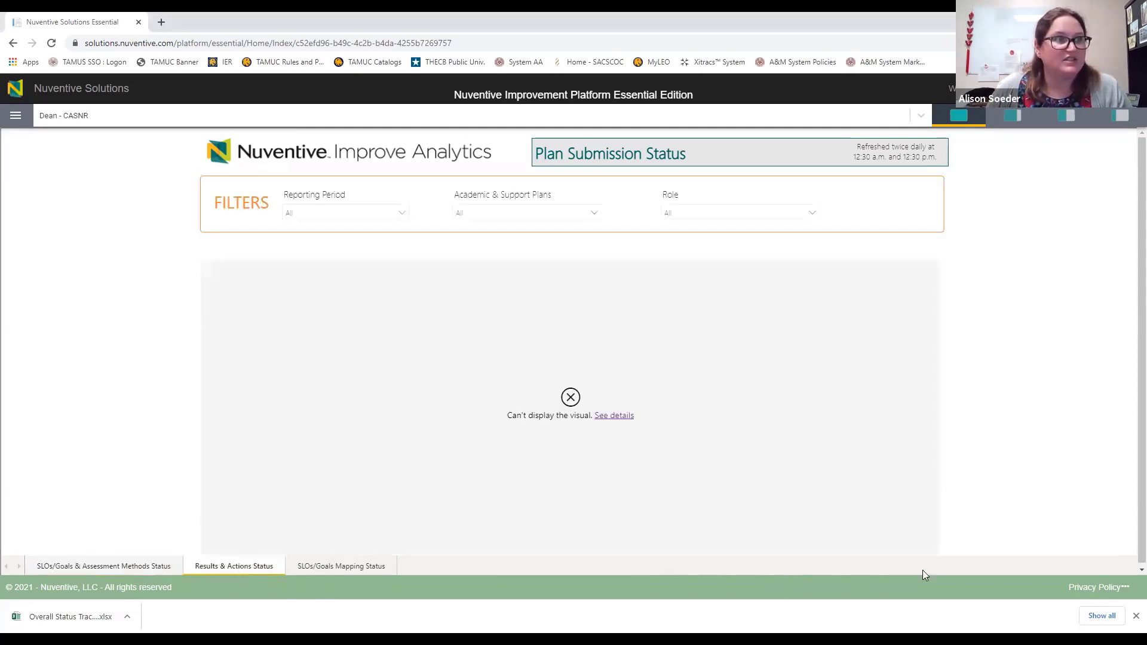
pyautogui.click(322, 566)
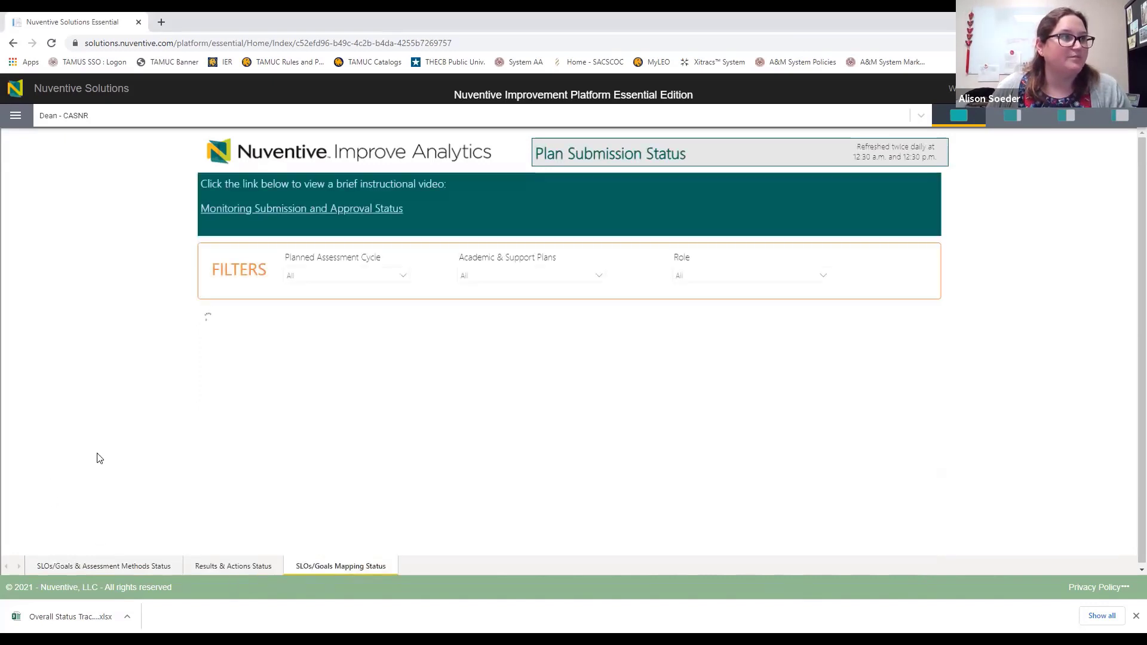
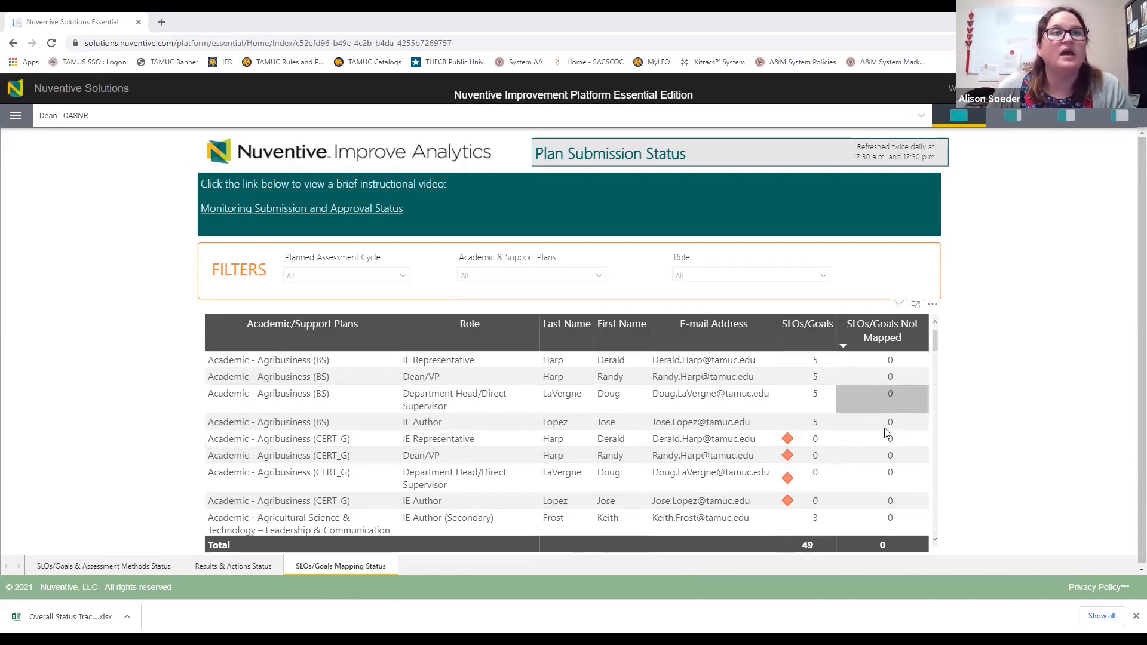
# Step: Scroll the SLOs/Goals Mapping Status table down to its last Support - CASNR Dean rows
pyautogui.scroll(-5, 890, 423)
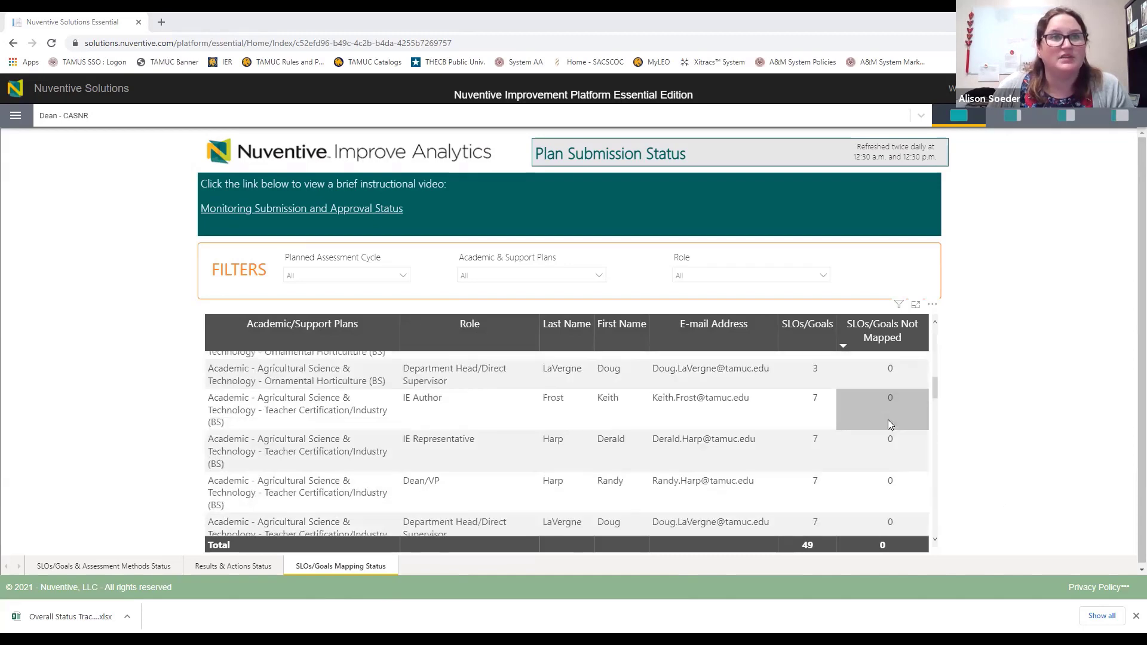
pyautogui.scroll(-3, 889, 481)
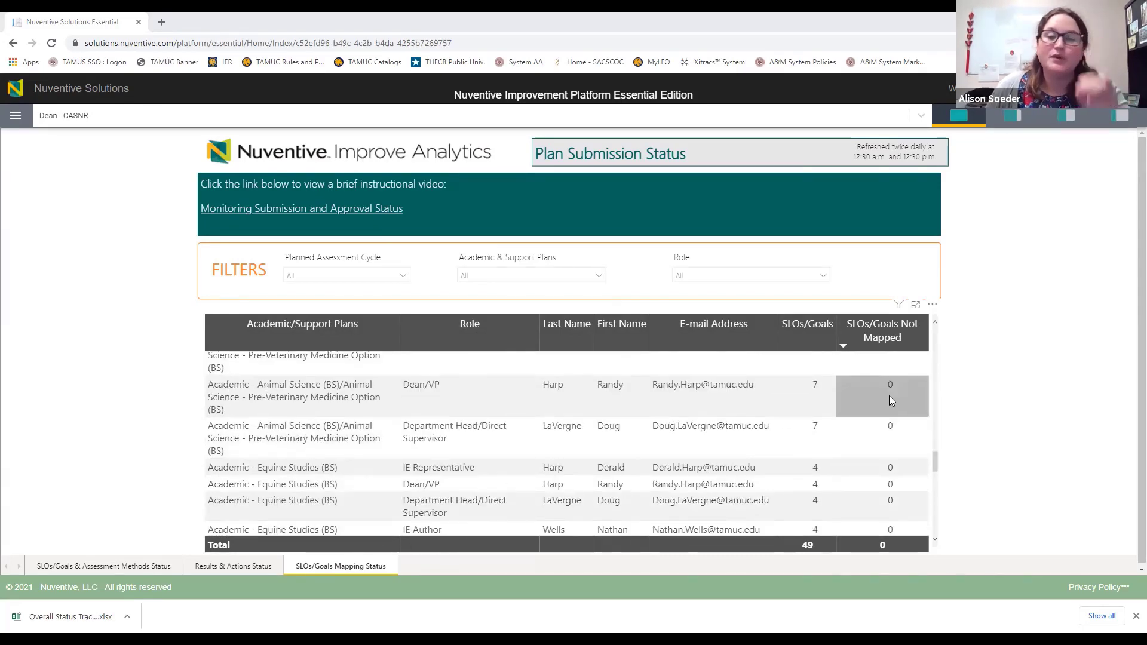
pyautogui.scroll(-5, 891, 401)
pyautogui.scroll(-6, 891, 400)
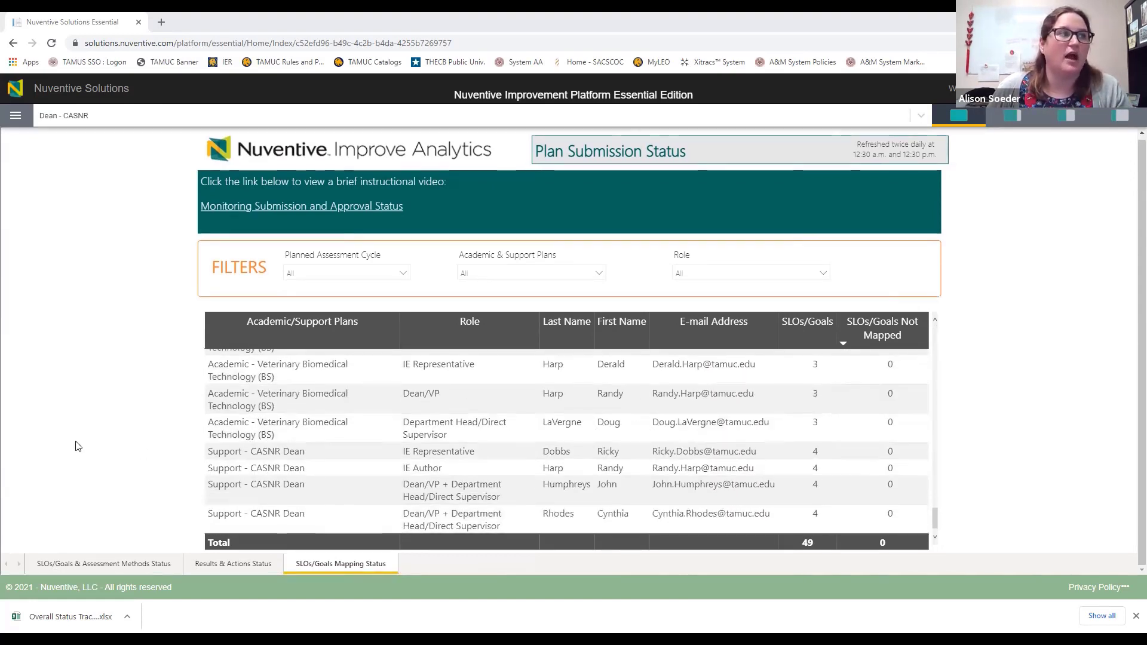
# Step: Open the Academic Plan Approval Status report from the Review/Approval Status menu
pyautogui.click(18, 120)
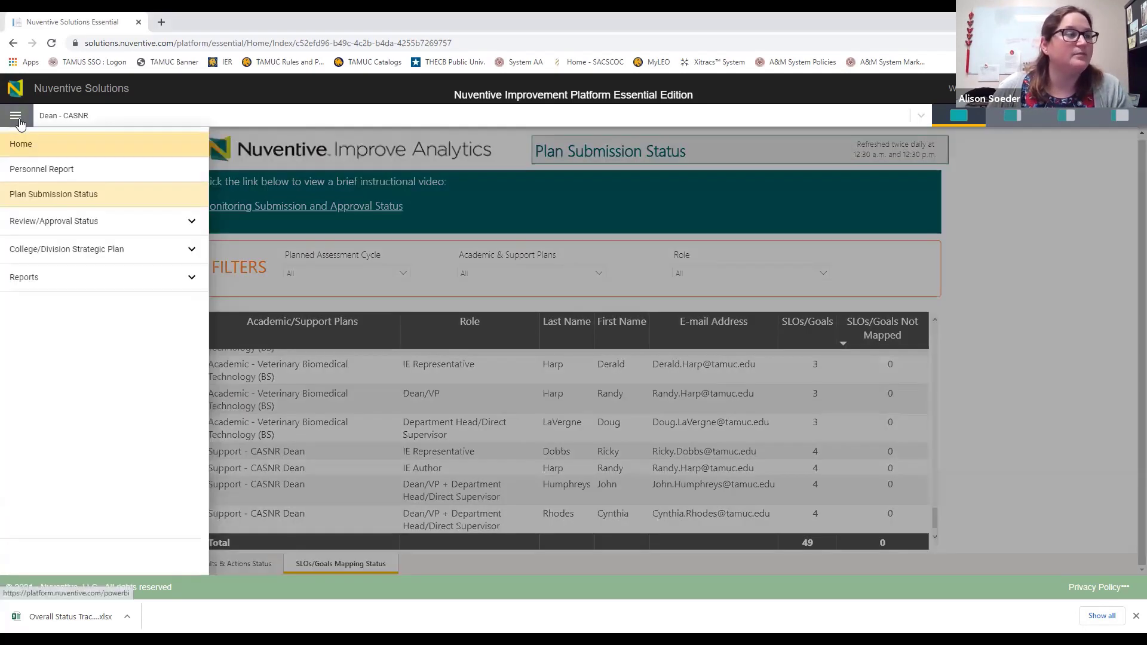
pyautogui.click(66, 226)
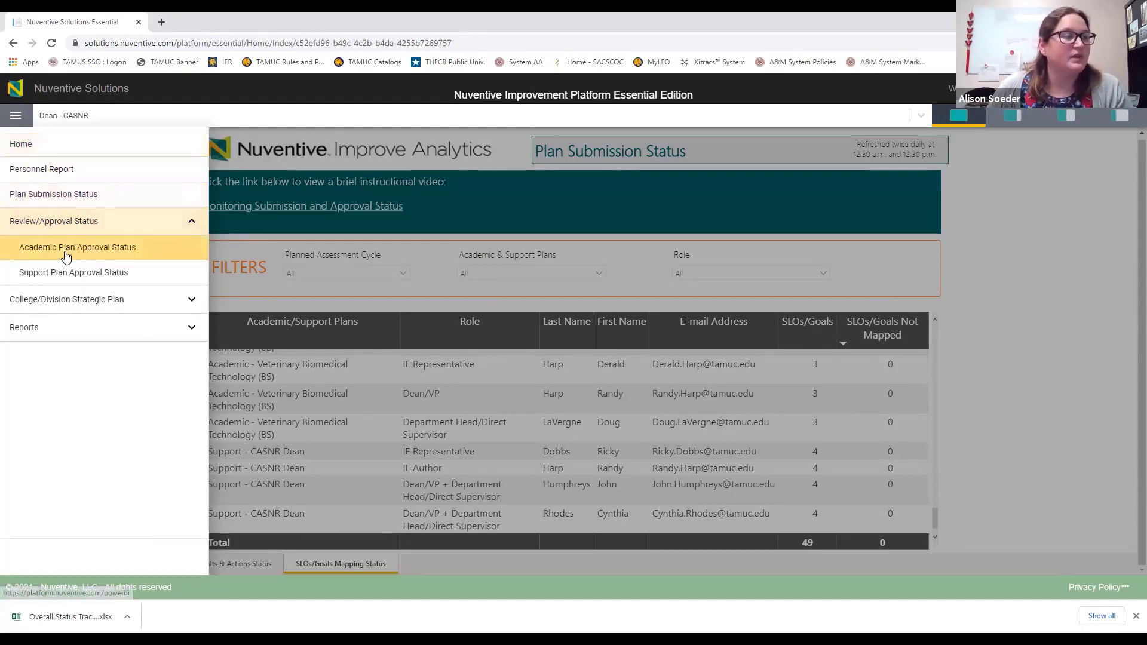
pyautogui.click(66, 256)
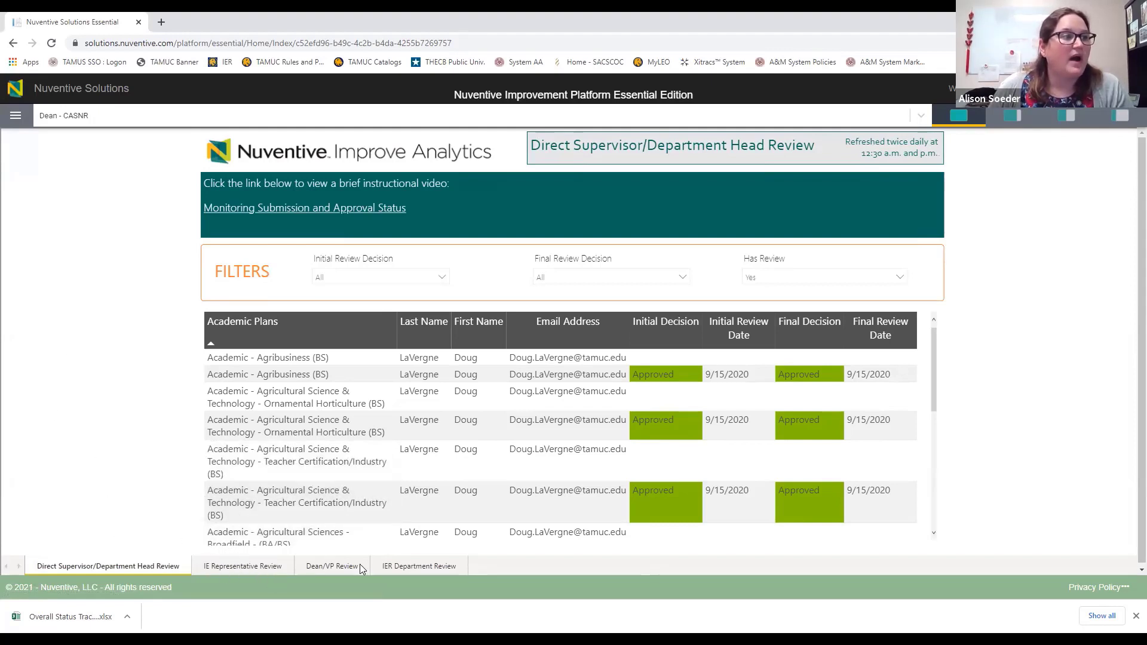
# Step: Browse the IE Representative, Dean/VP and Direct Supervisor/Department Head review pages
pyautogui.click(203, 567)
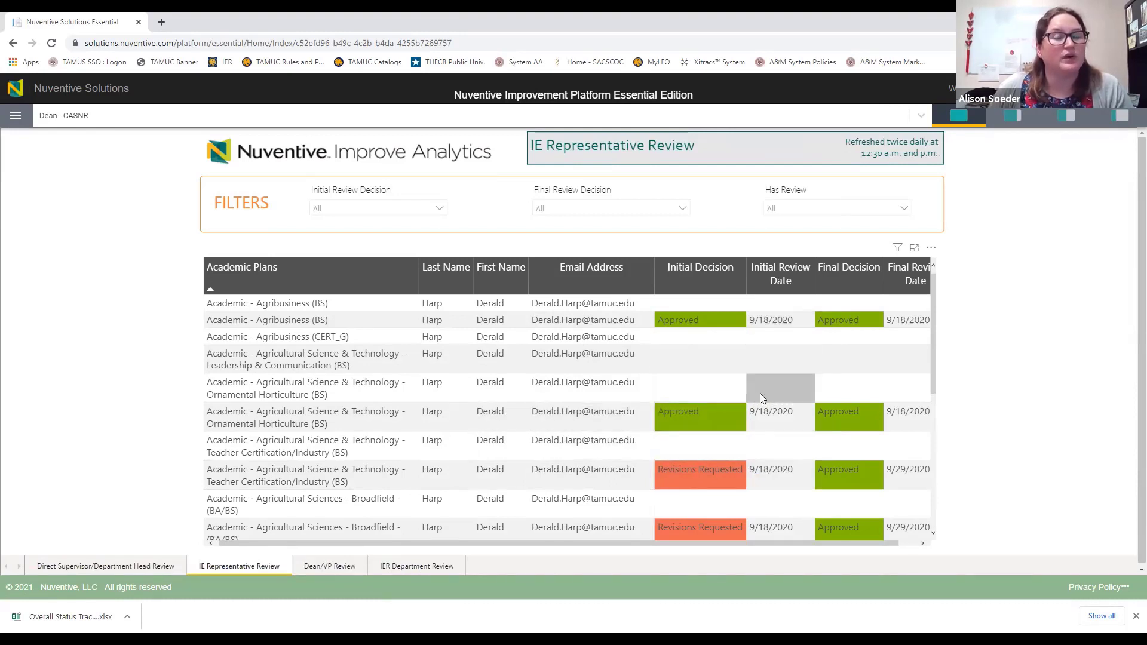
pyautogui.click(331, 568)
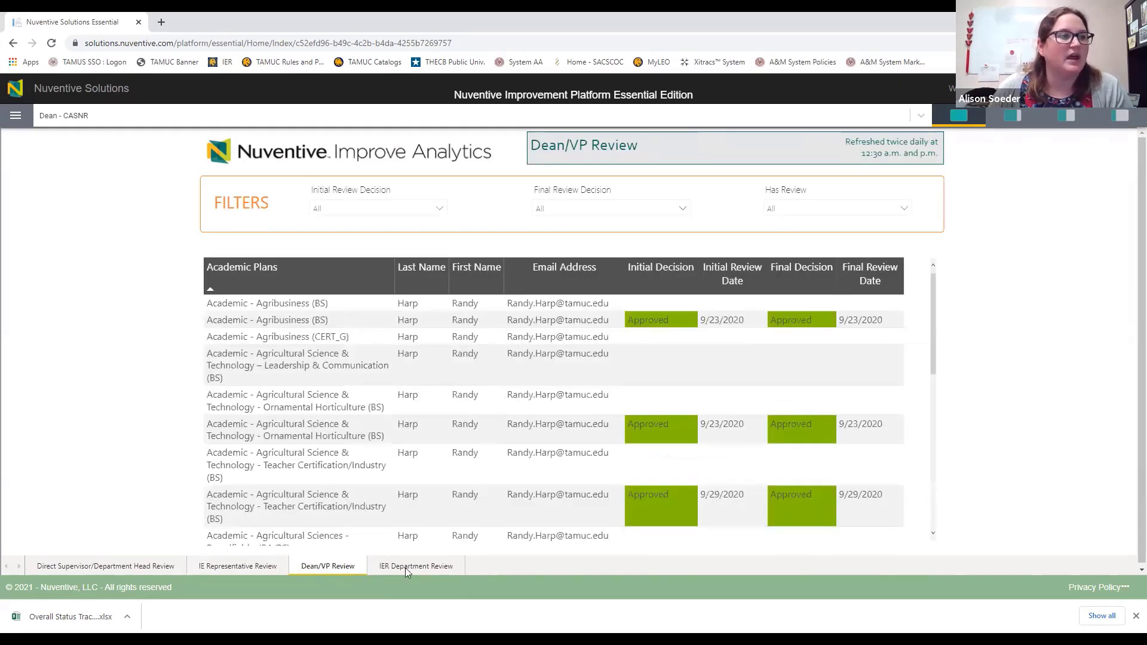
pyautogui.click(244, 567)
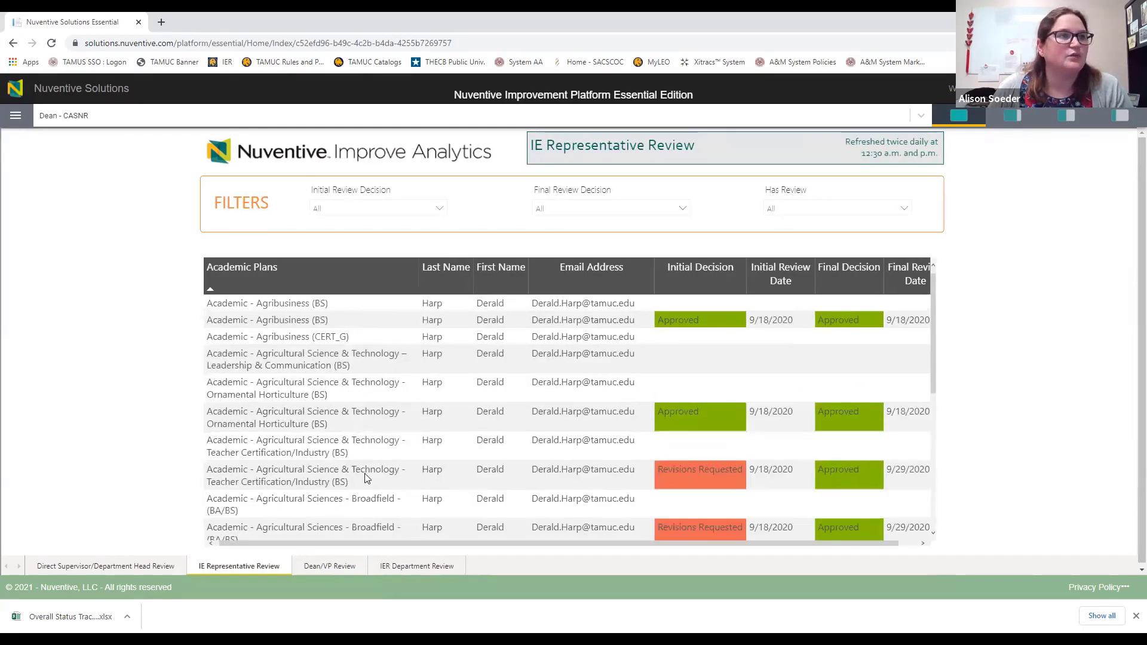
pyautogui.click(108, 567)
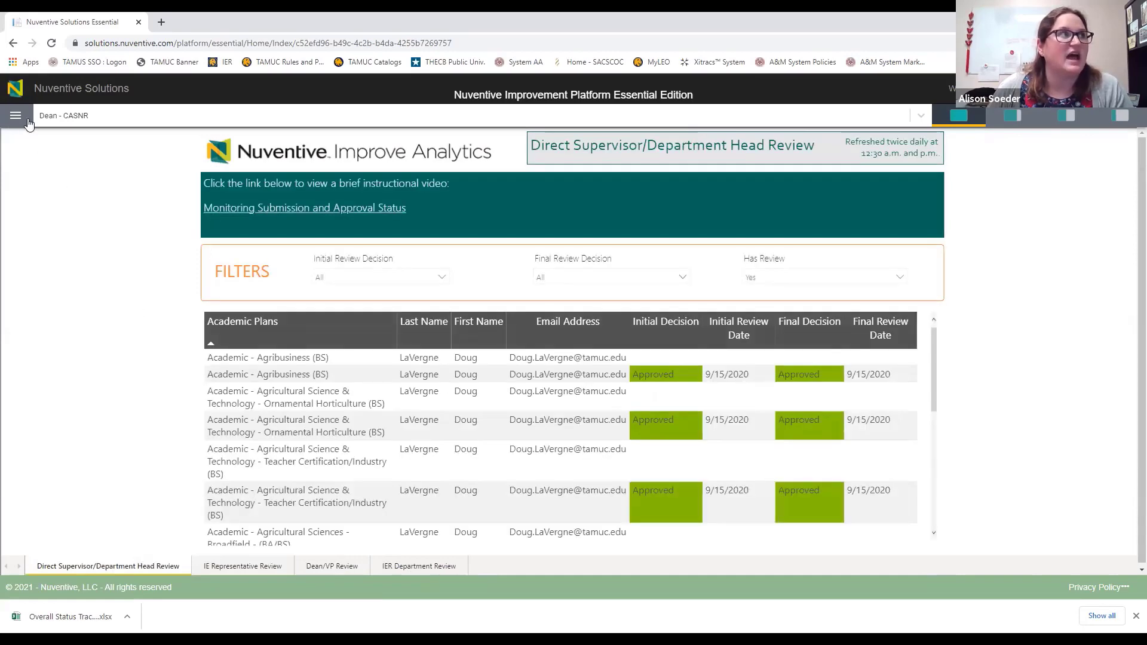
pyautogui.click(15, 120)
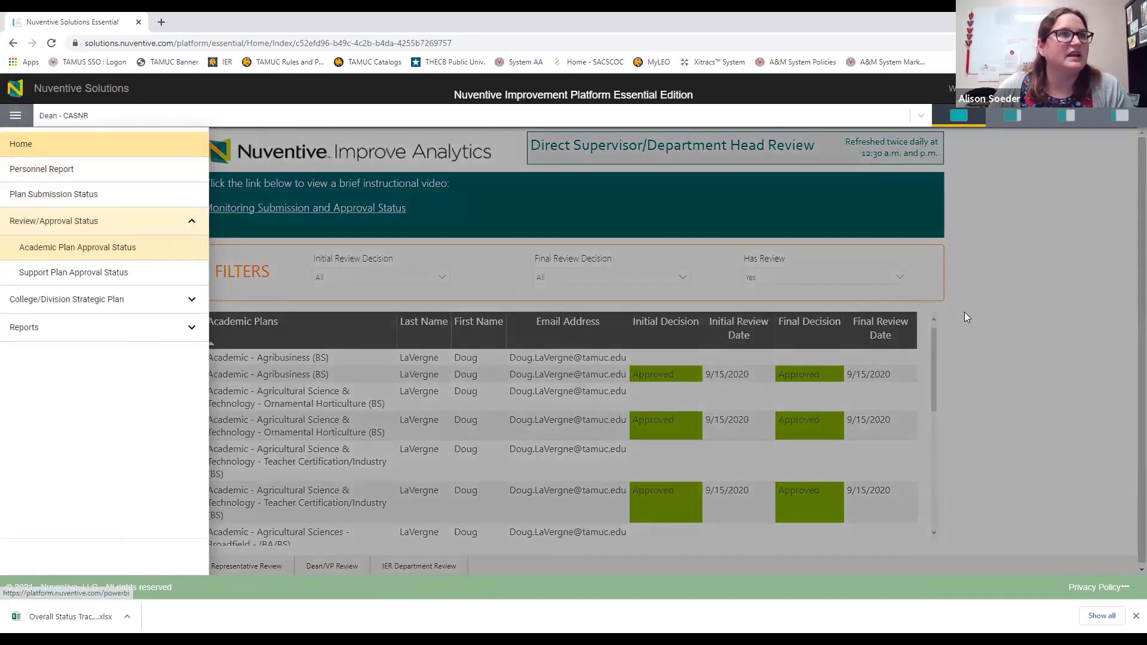
# Step: Dismiss the navigation menu and scroll the approval report briefly
pyautogui.click(898, 383)
pyautogui.scroll(-5, 811, 412)
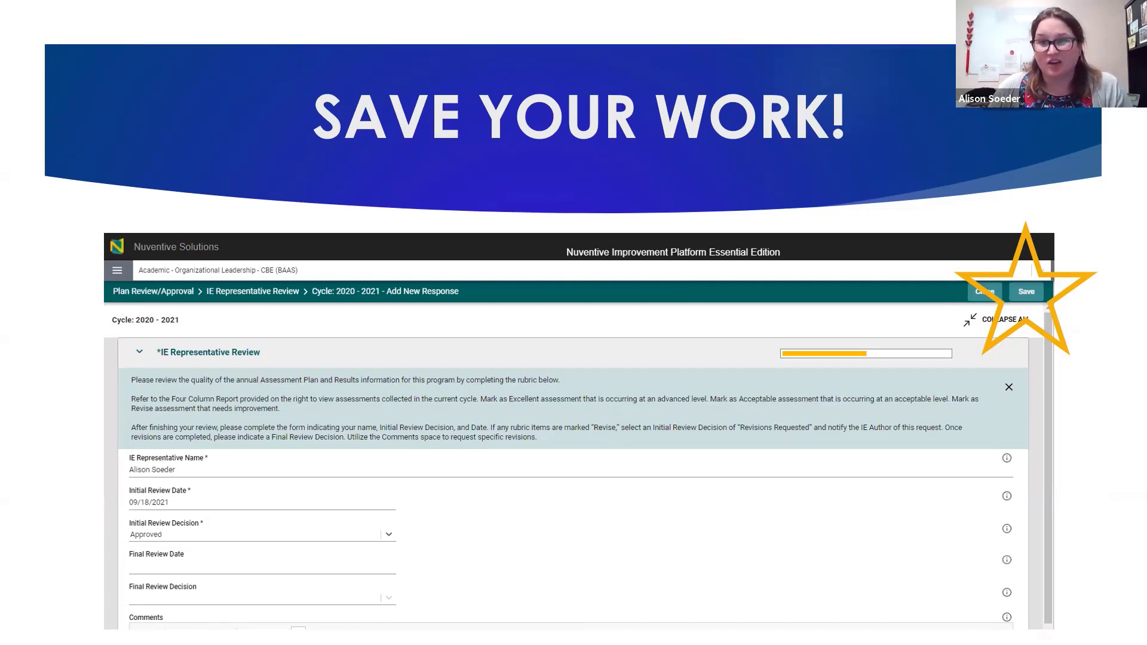
# Step: Advance the slideshow to the Resources and Support for Using Nuventive slide
pyautogui.click(70, 494)
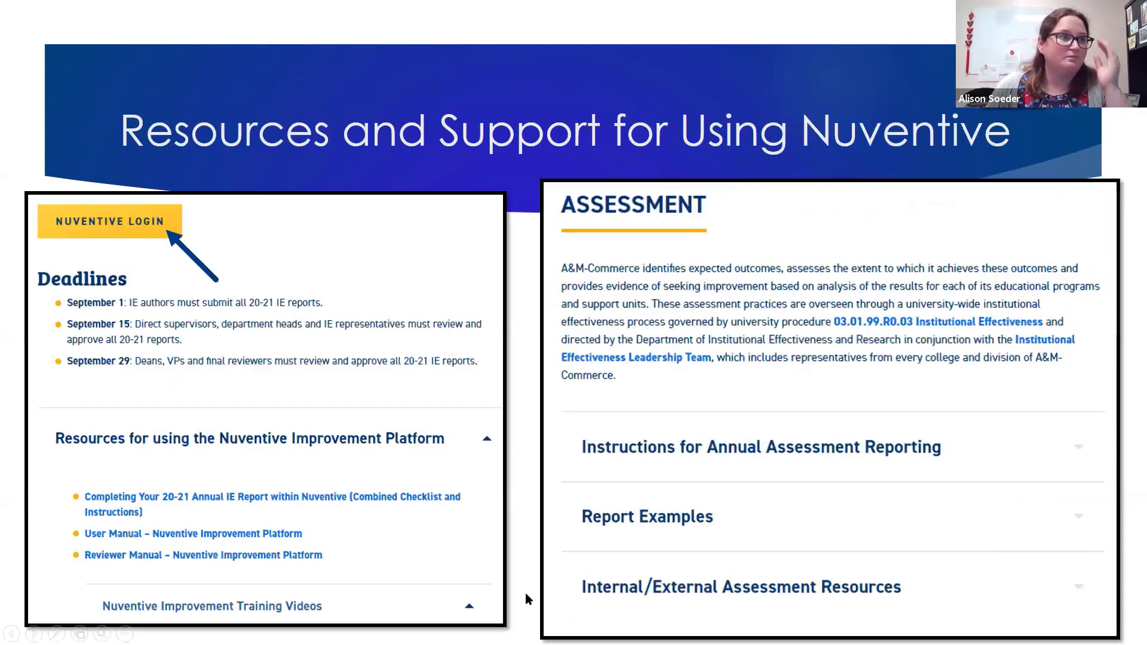